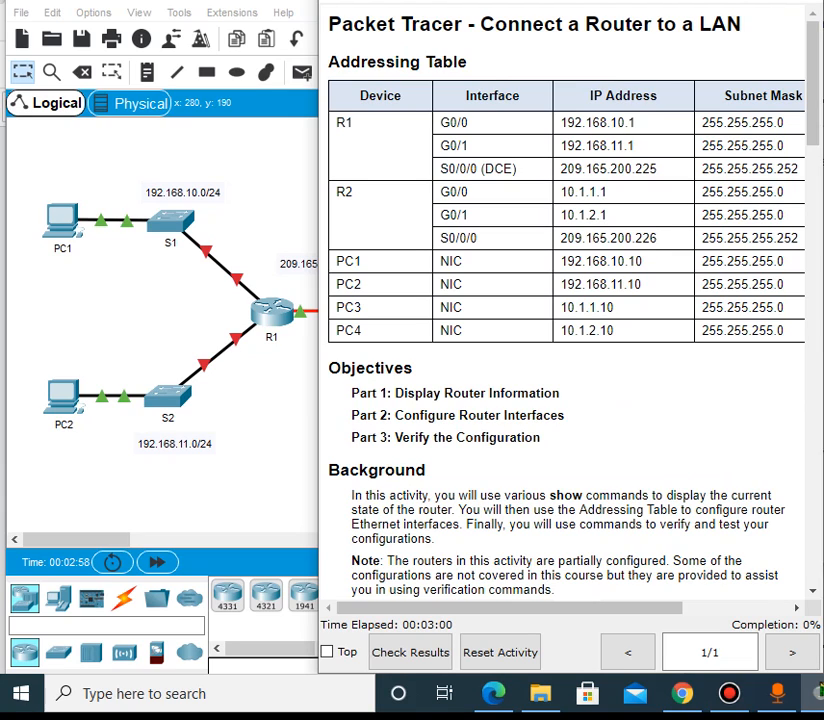
# Read the activity's addressing table, including the default gateways, and its three objectives
pyautogui.moveTo(383, 96); pyautogui.dragTo(476, 147)
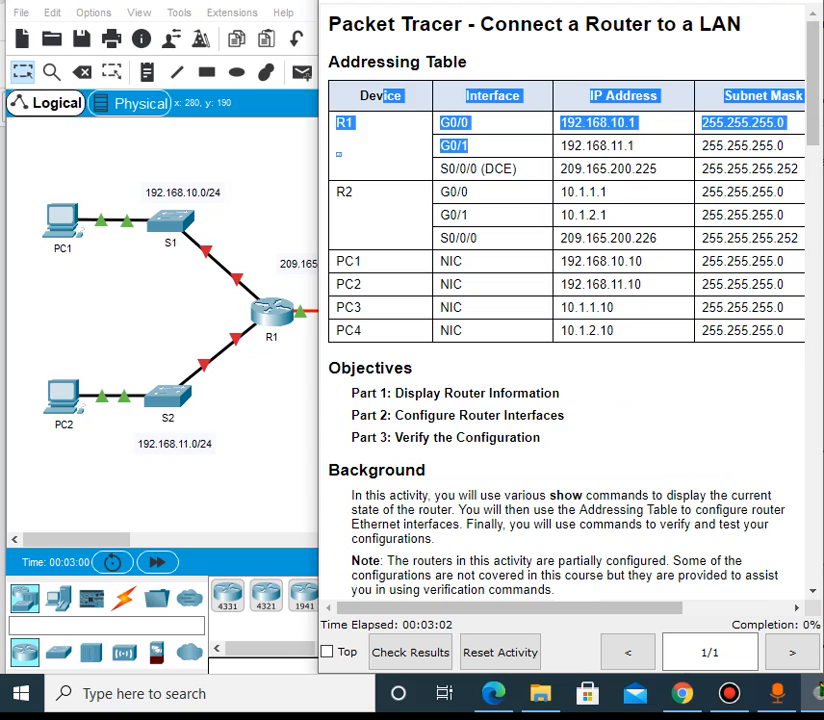
pyautogui.click(476, 147)
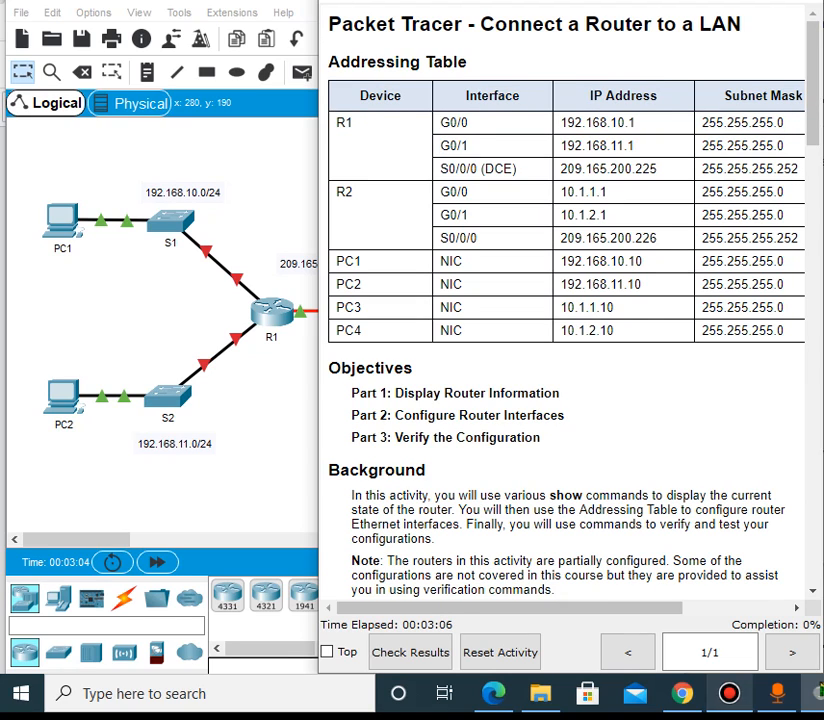
pyautogui.moveTo(590, 608); pyautogui.dragTo(696, 608)
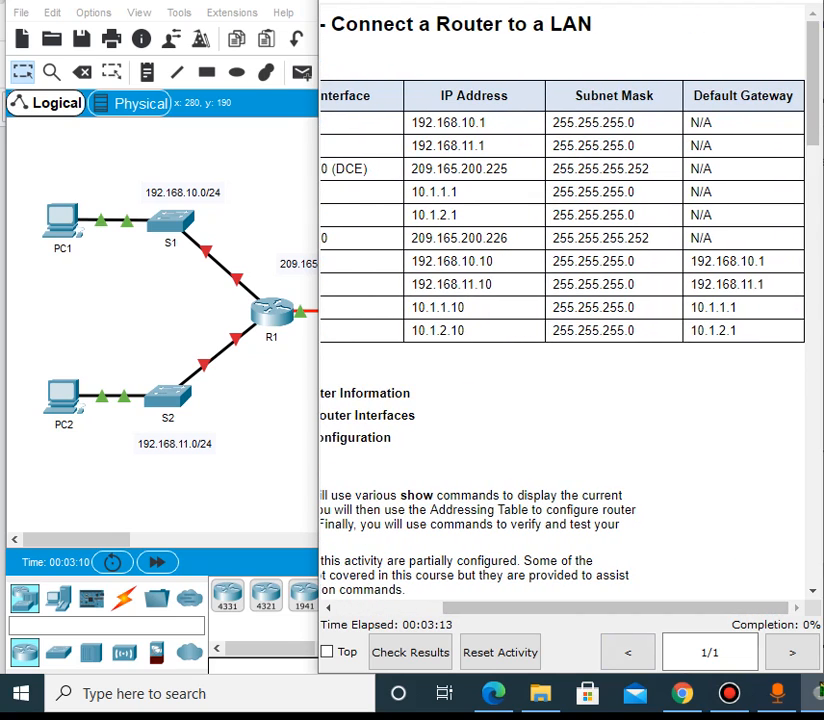
pyautogui.moveTo(628, 608); pyautogui.dragTo(515, 608)
pyautogui.scroll(-2, 565, 300)
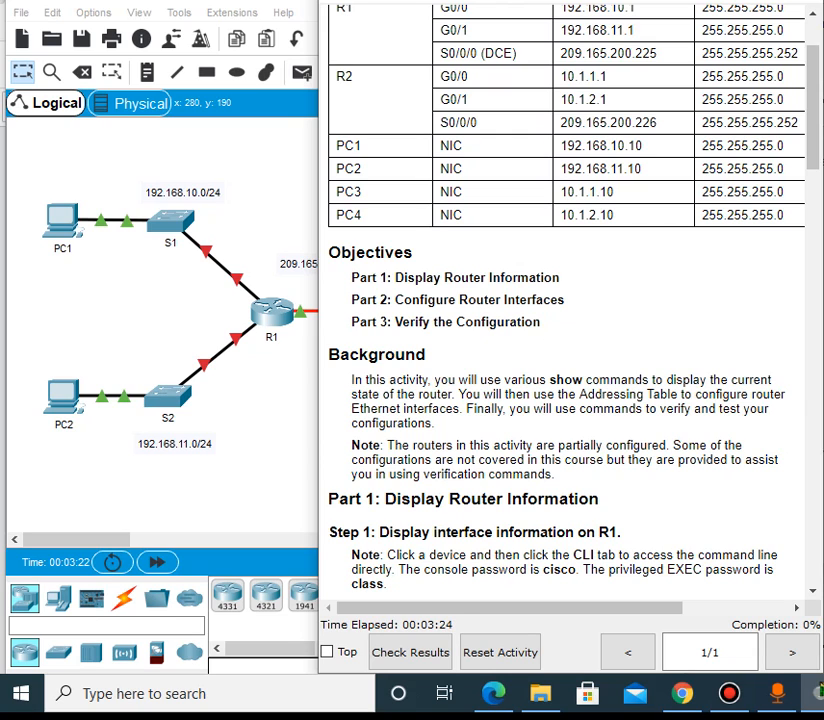
pyautogui.scroll(-1, 566, 300)
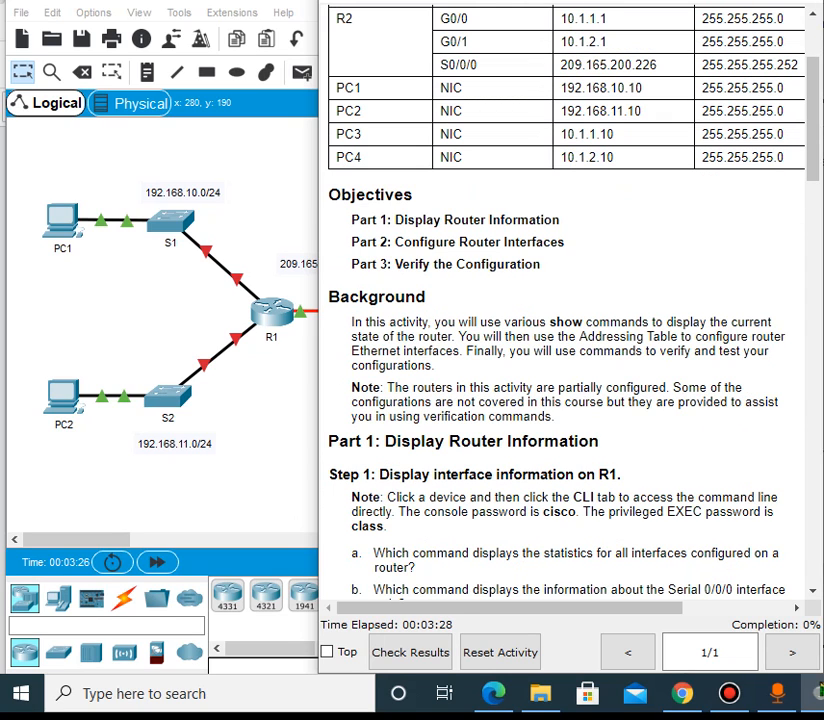
pyautogui.moveTo(351, 241); pyautogui.dragTo(428, 242)
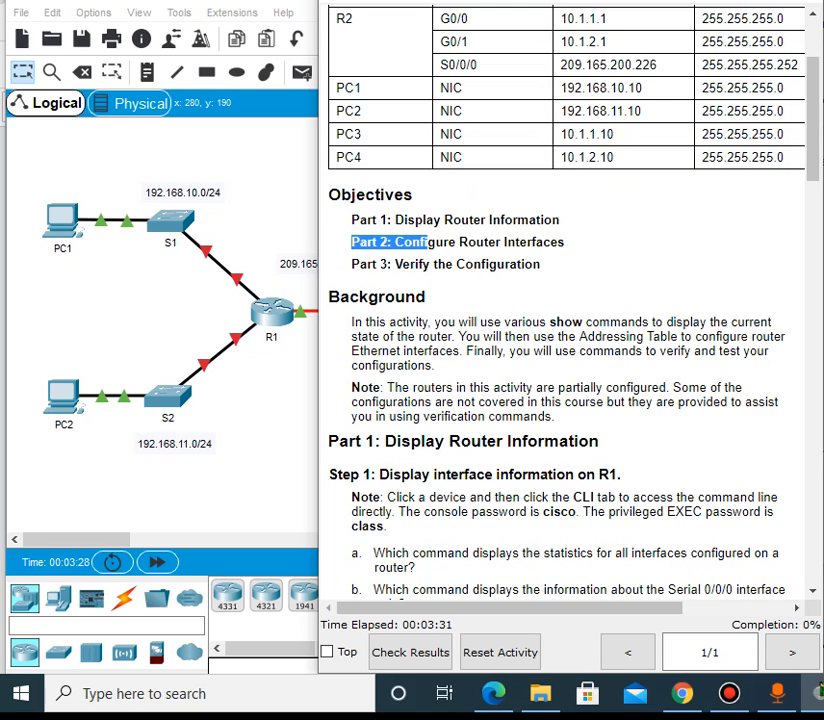
pyautogui.click(430, 243)
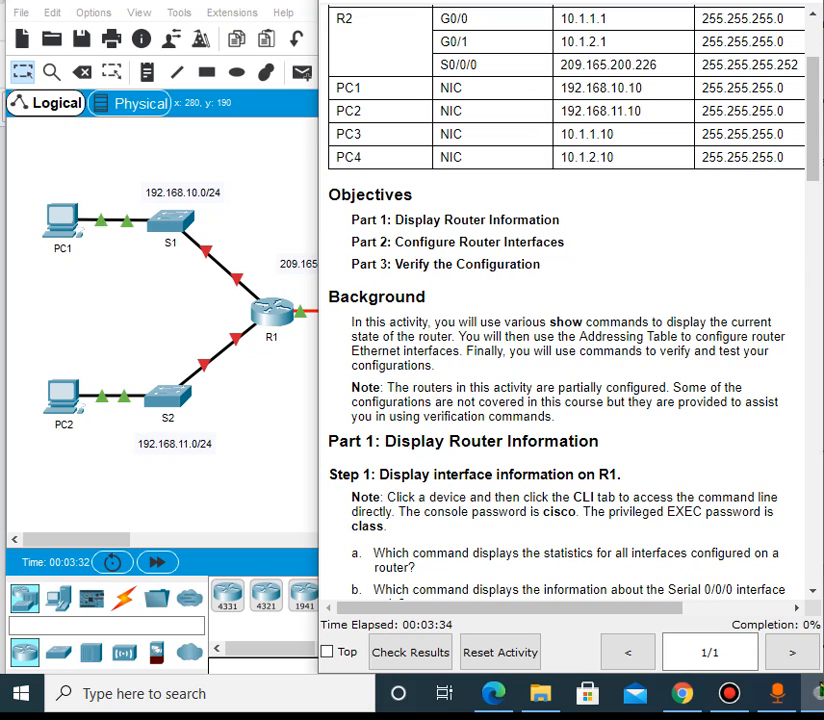
pyautogui.moveTo(459, 242); pyautogui.dragTo(540, 264)
pyautogui.click(540, 265)
# Read the activity's background and the Part 1 questions on displaying R1's interface information and summary list
pyautogui.scroll(-3, 565, 300)
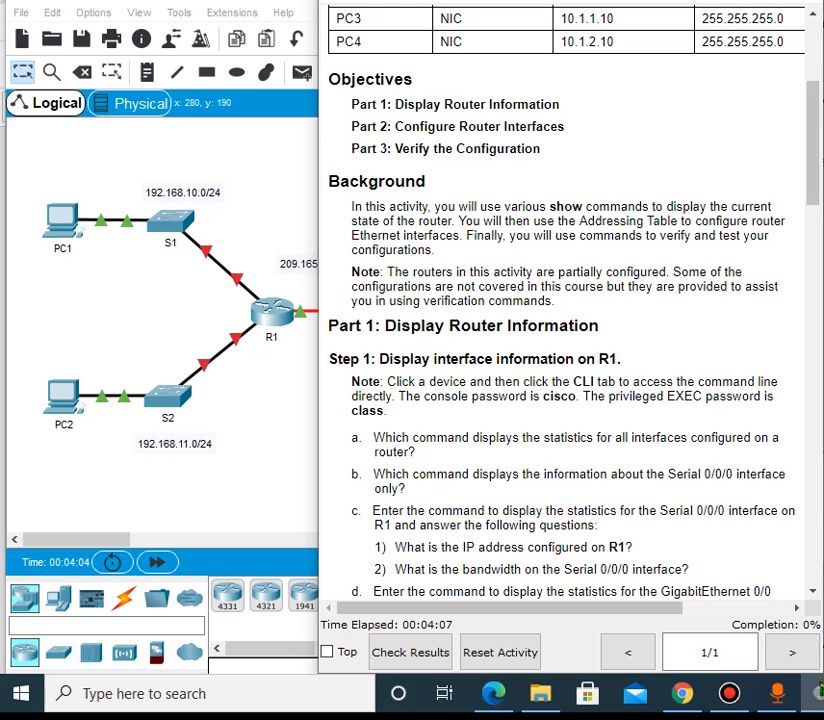
pyautogui.moveTo(727, 206); pyautogui.dragTo(736, 206)
pyautogui.click(736, 207)
pyautogui.scroll(-1, 565, 330)
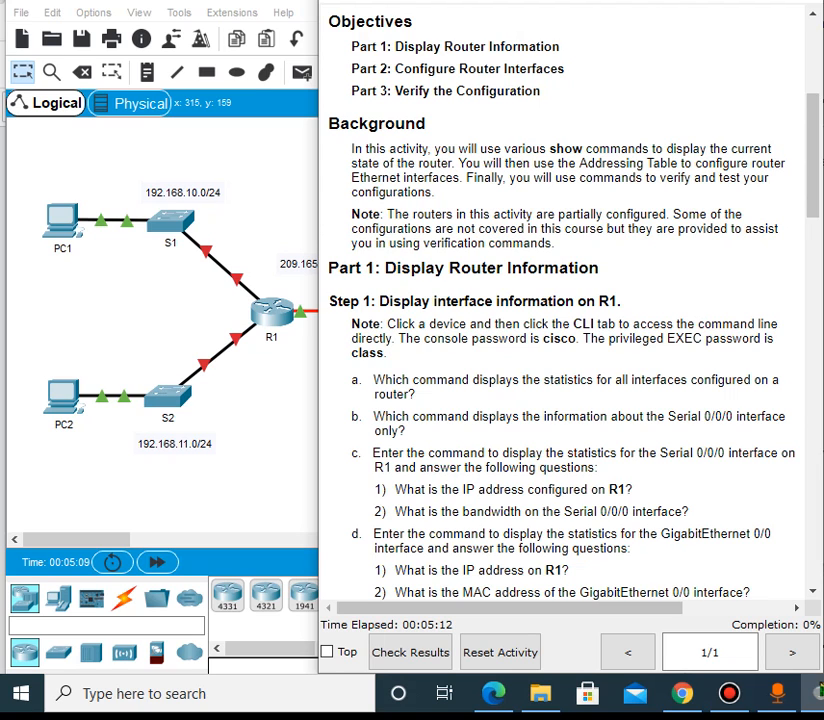
pyautogui.scroll(-1, 565, 300)
pyautogui.scroll(-1, 565, 300)
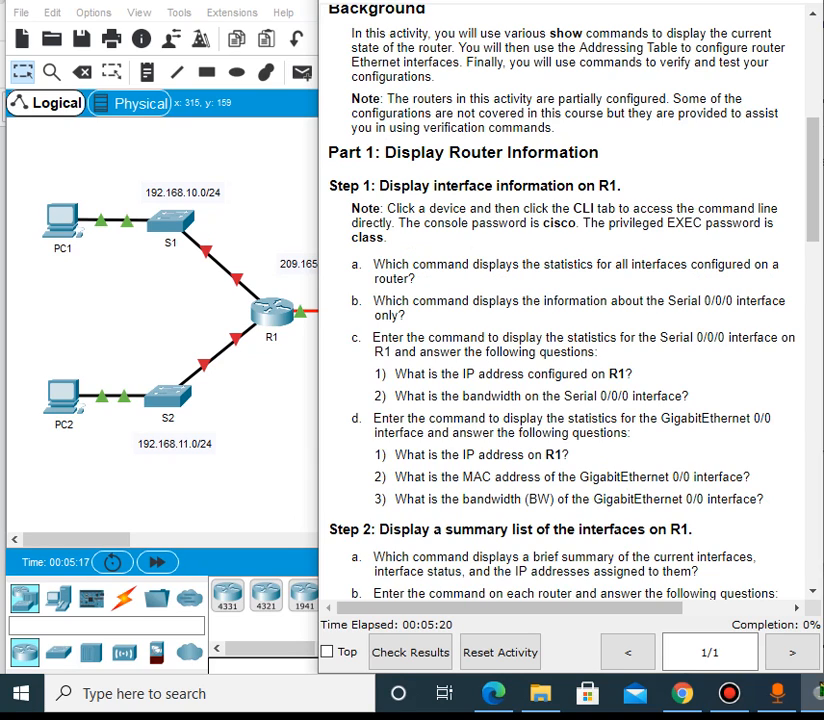
pyautogui.scroll(-1, 565, 300)
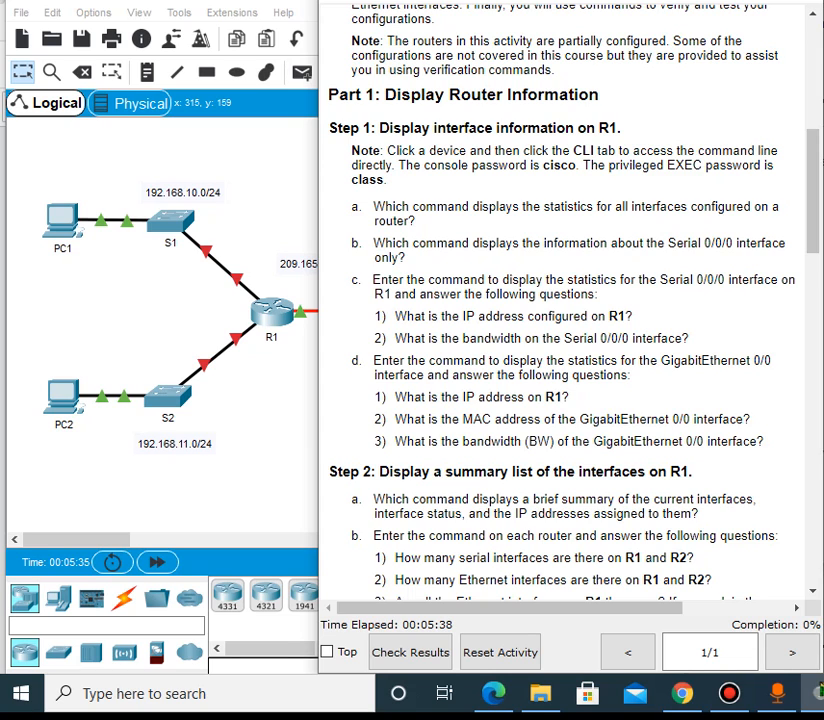
pyautogui.scroll(-1, 565, 330)
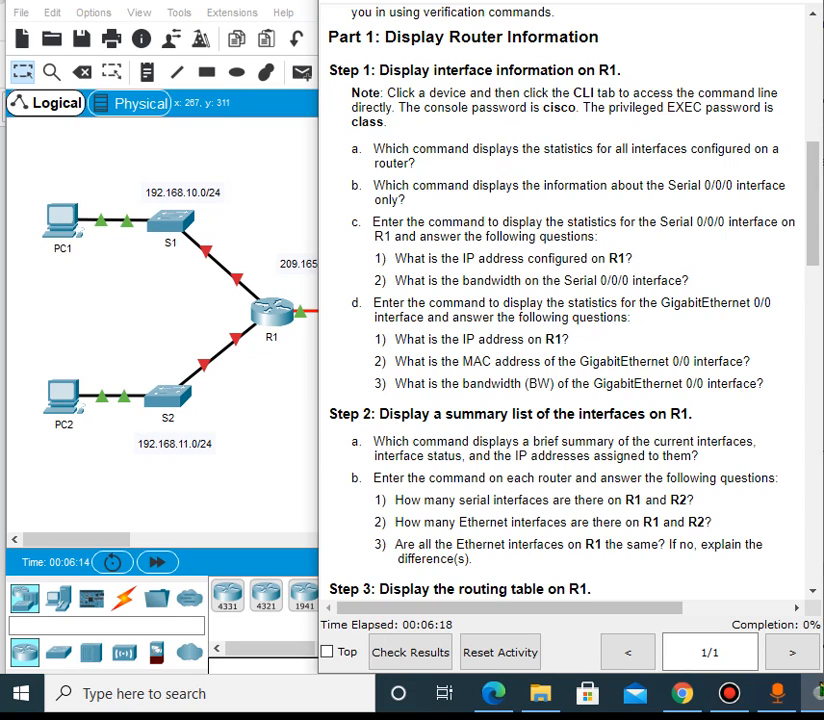
# Open router R1's command line and start a console session
pyautogui.click(285, 402)
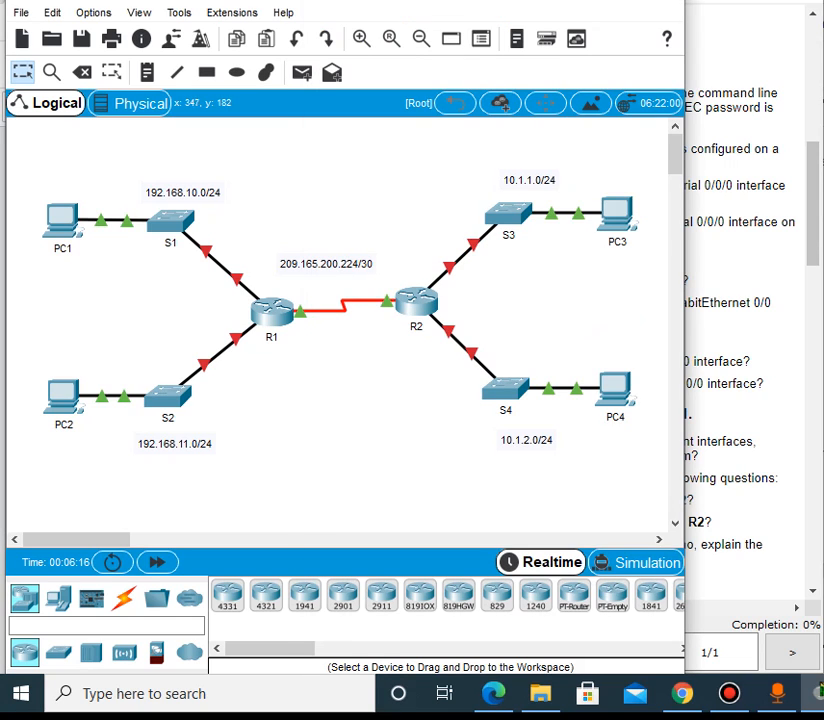
pyautogui.click(279, 316)
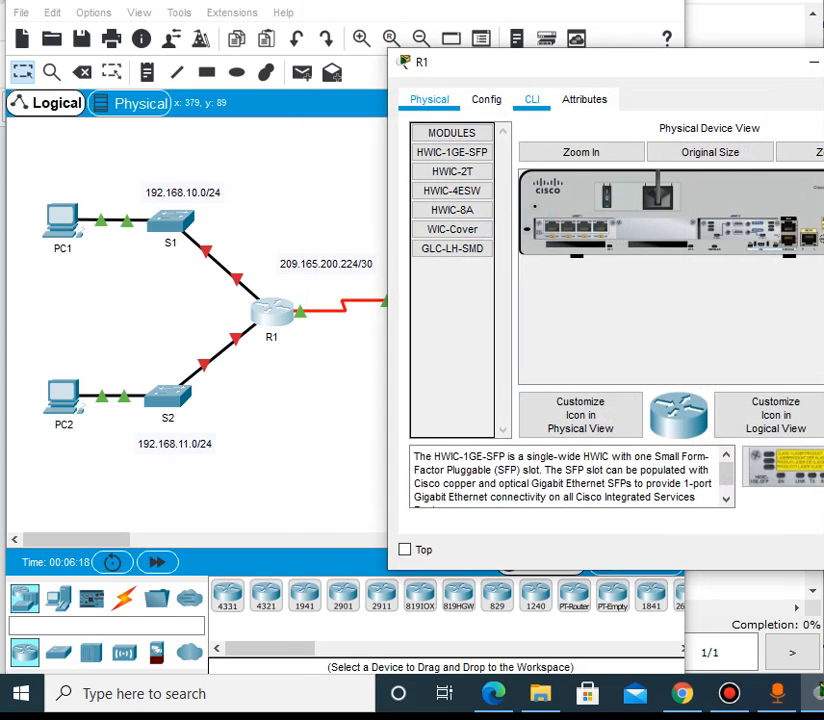
pyautogui.click(531, 99)
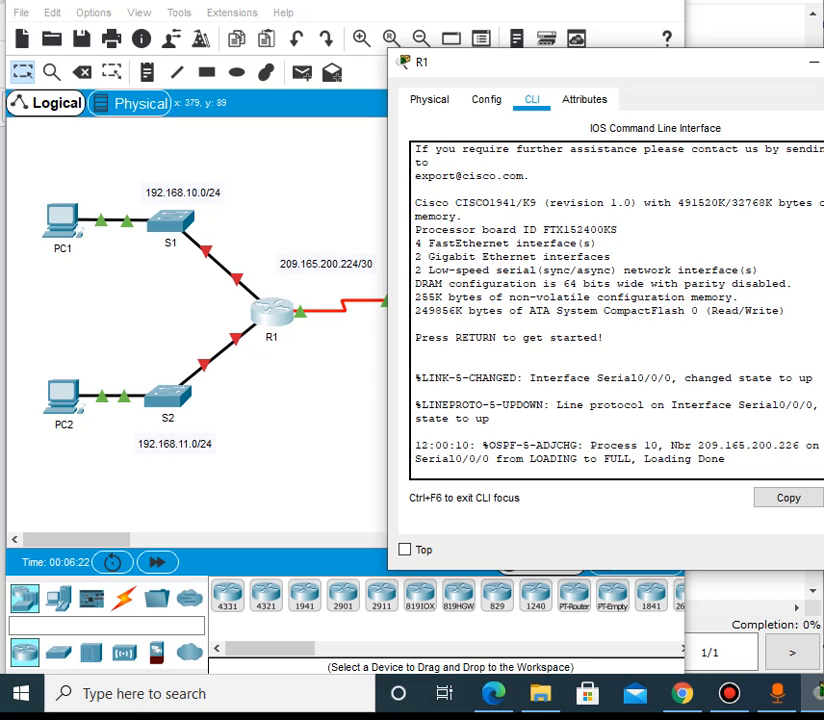
pyautogui.press('Return')
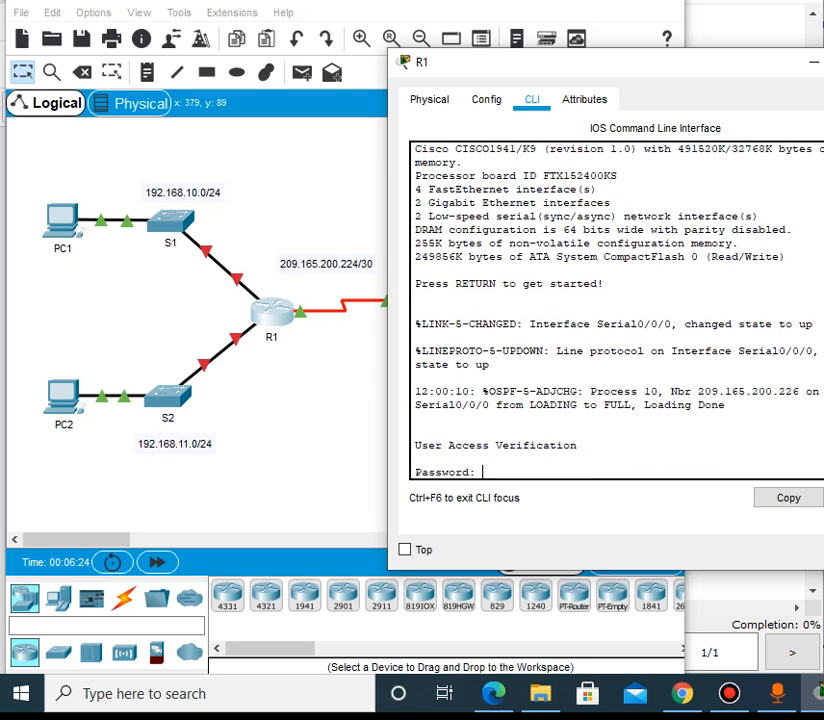
# Look up the console password in the activity instructions and enter it to log in to R1
pyautogui.click(750, 590)
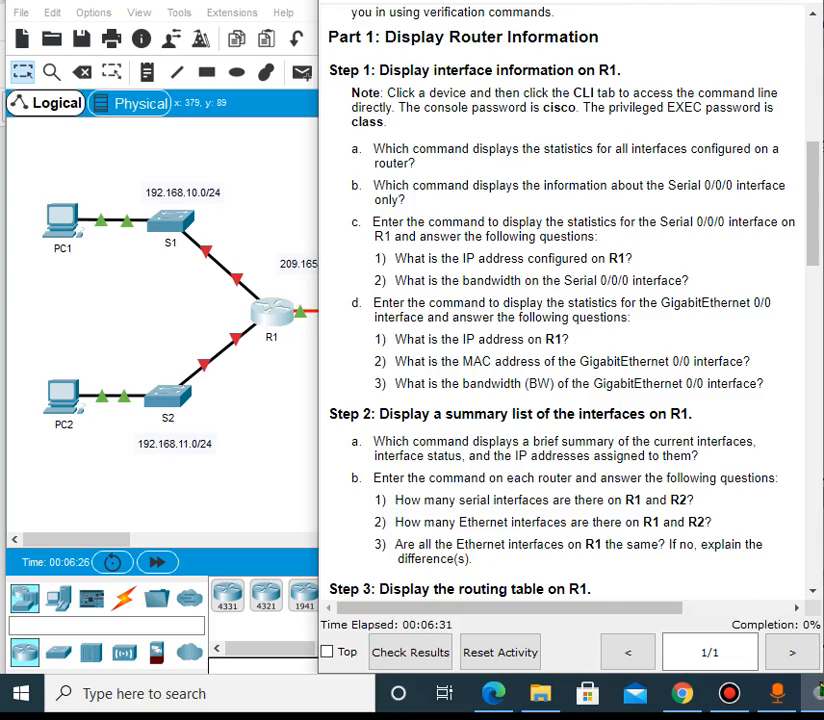
pyautogui.scroll(4, 565, 300)
pyautogui.scroll(4, 565, 300)
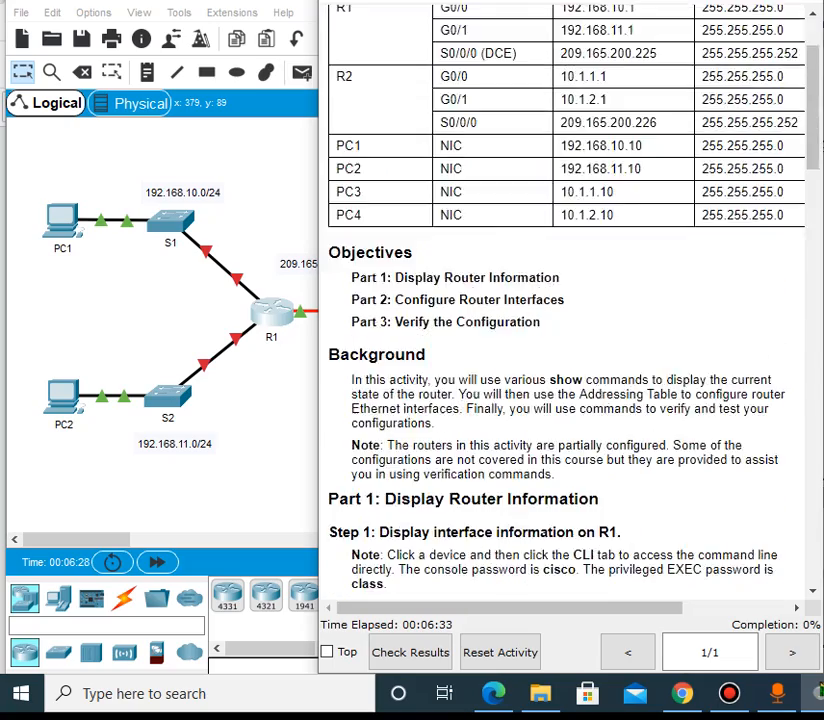
pyautogui.scroll(-3, 565, 300)
pyautogui.scroll(-2, 565, 300)
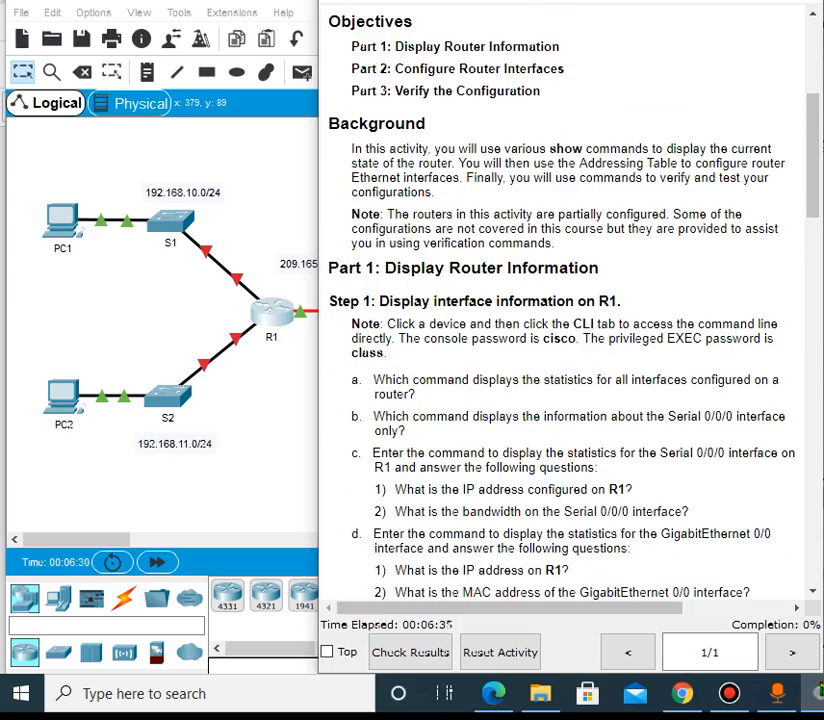
pyautogui.scroll(-2, 565, 300)
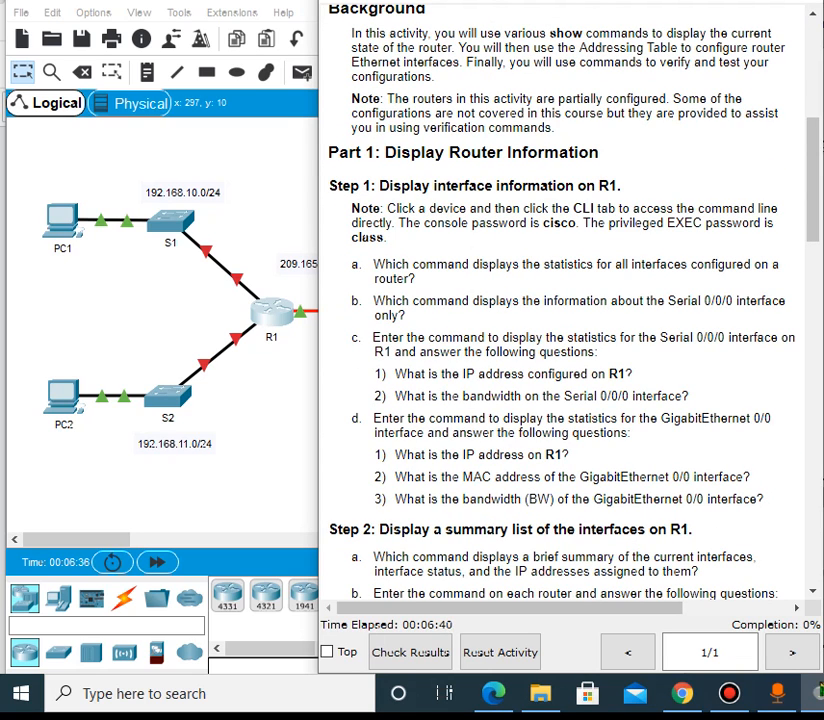
pyautogui.hotkey('alt', 'Tab')
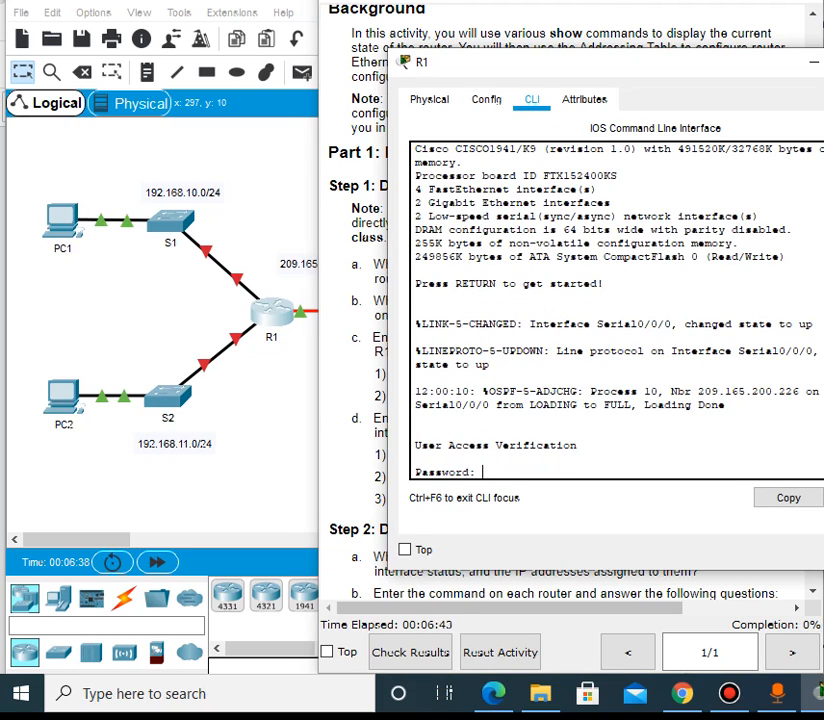
pyautogui.press('Return')
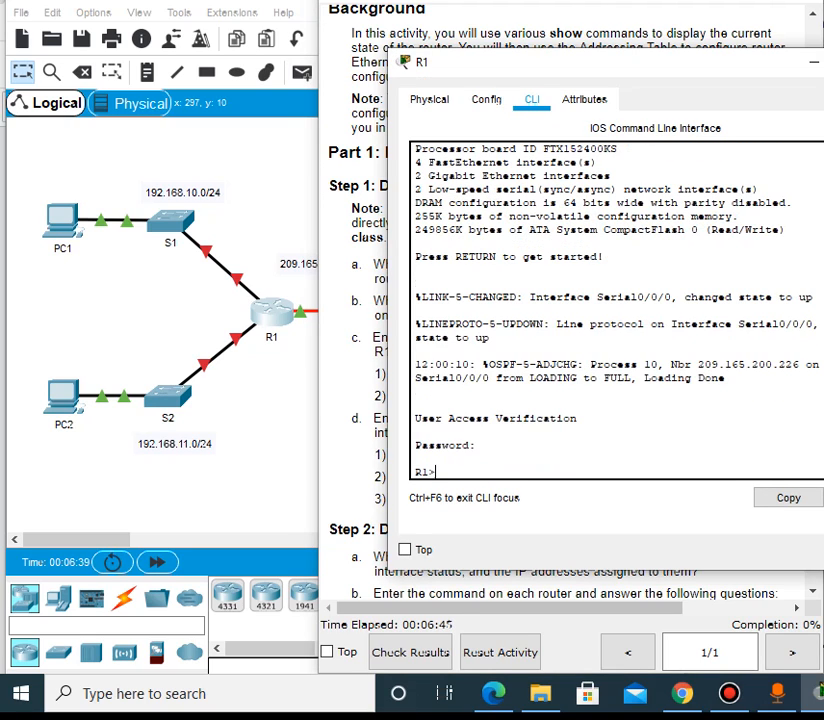
# Enter privileged EXEC mode on R1 with the enable command and the privileged EXEC password
pyautogui.write('ena')
pyautogui.press('Tab')
pyautogui.press('Return')
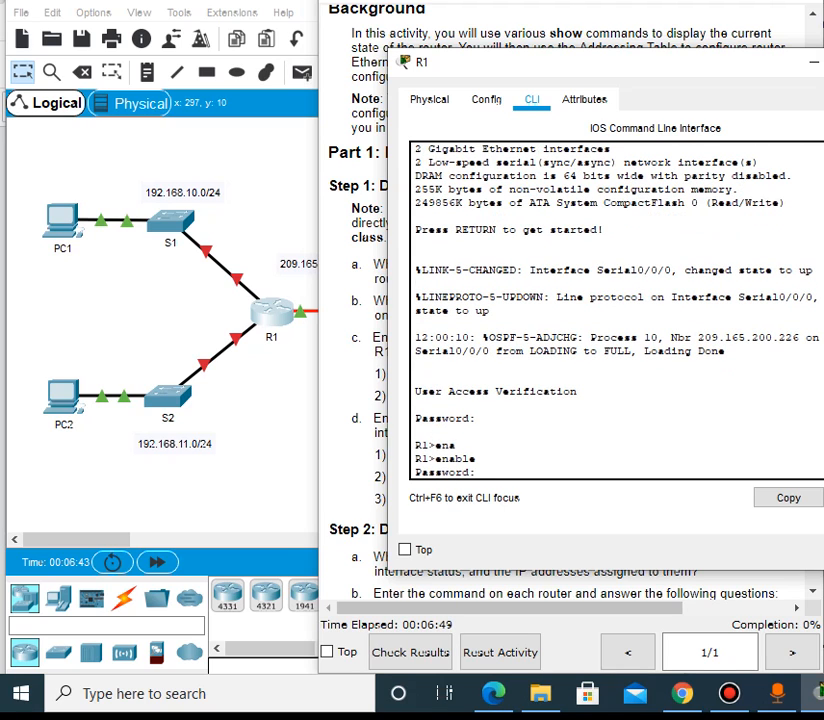
pyautogui.press('Return')
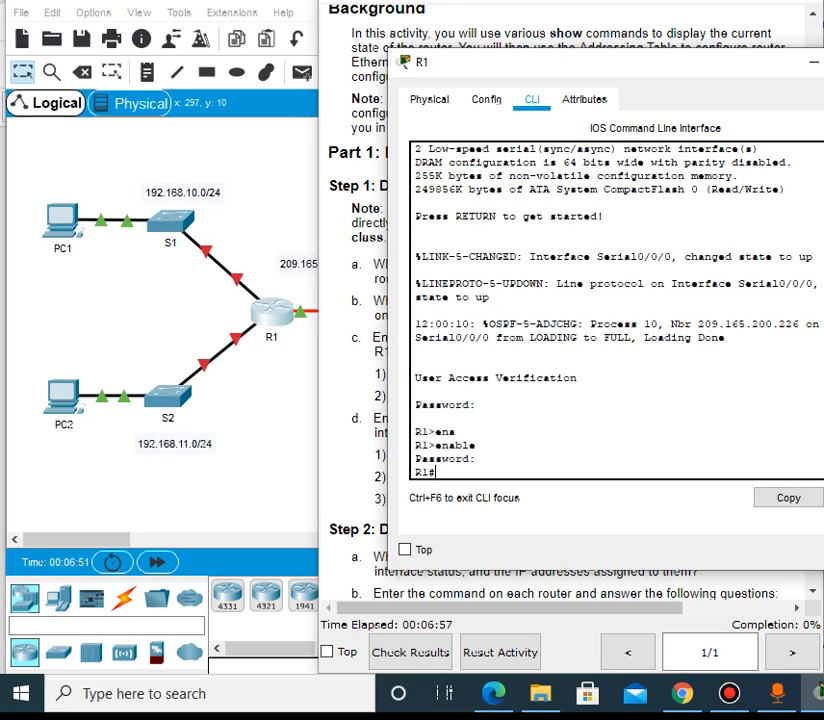
# Display R1's Serial 0/0/0 statistics with the command show interfaces serial 0/0/0
pyautogui.write('sh')
pyautogui.press('Tab')
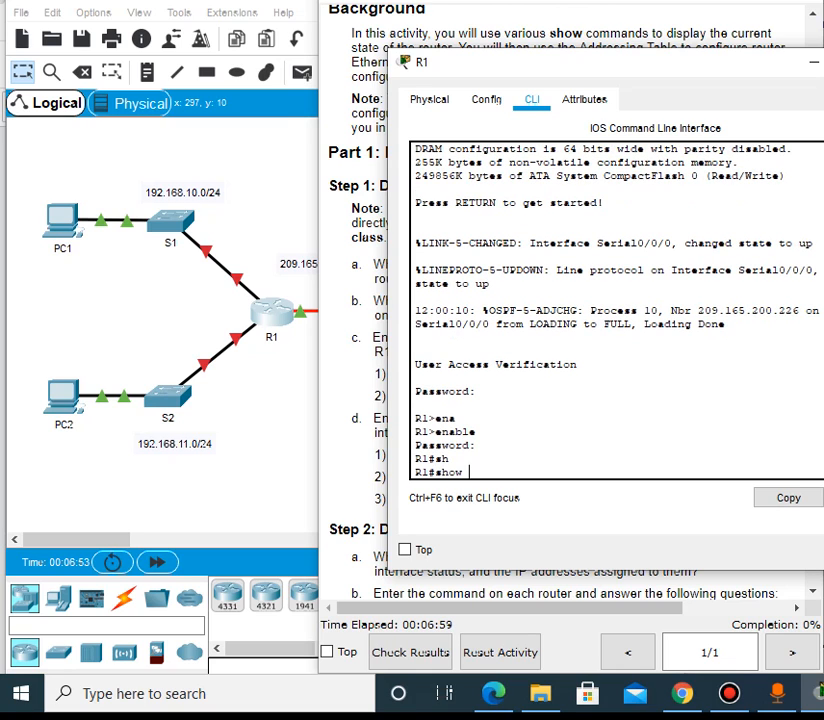
pyautogui.write('inte')
pyautogui.write('r')
pyautogui.press('Tab')
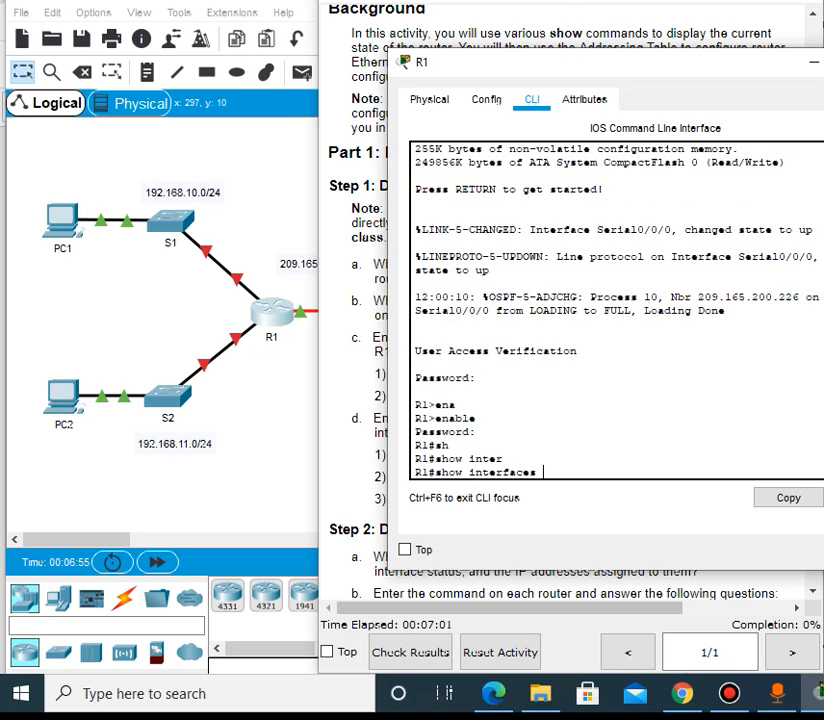
pyautogui.write('serial 0/0/0')
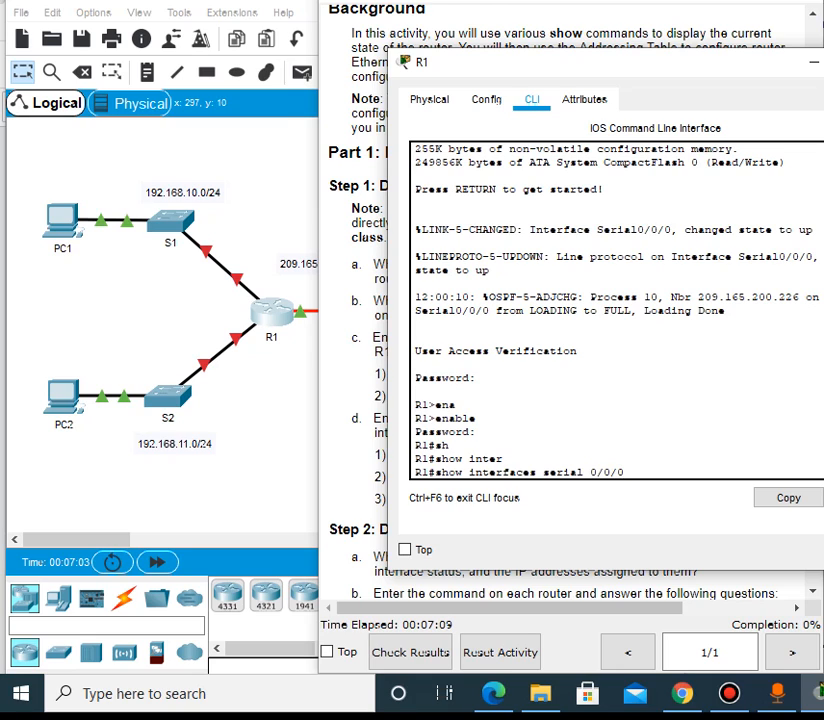
pyautogui.press('Return')
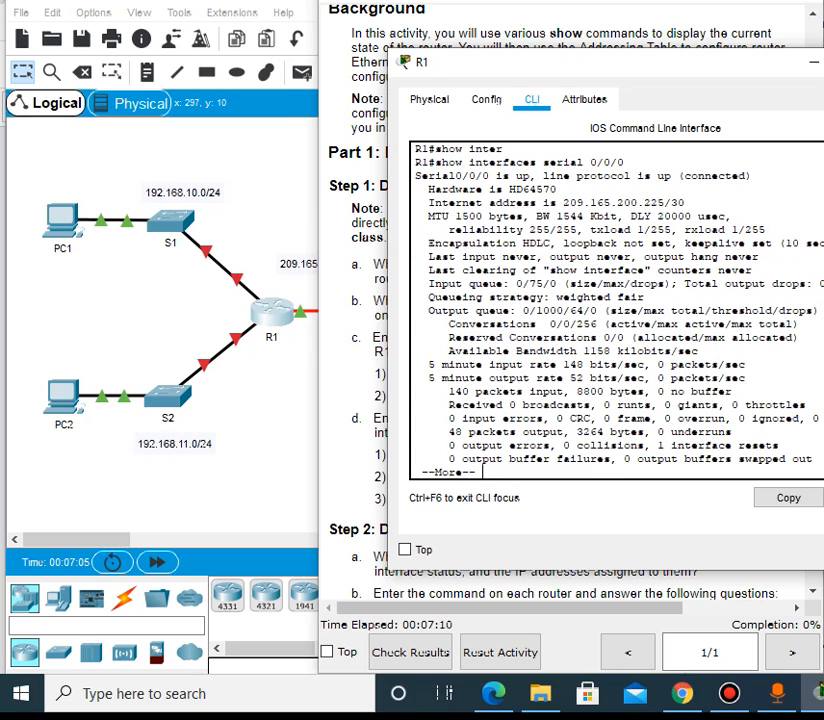
# Check the Serial 0/0/0 output for the IP address and bandwidth asked for in Part 1, Step 1c
pyautogui.click(814, 62)
pyautogui.scroll(-1, 570, 300)
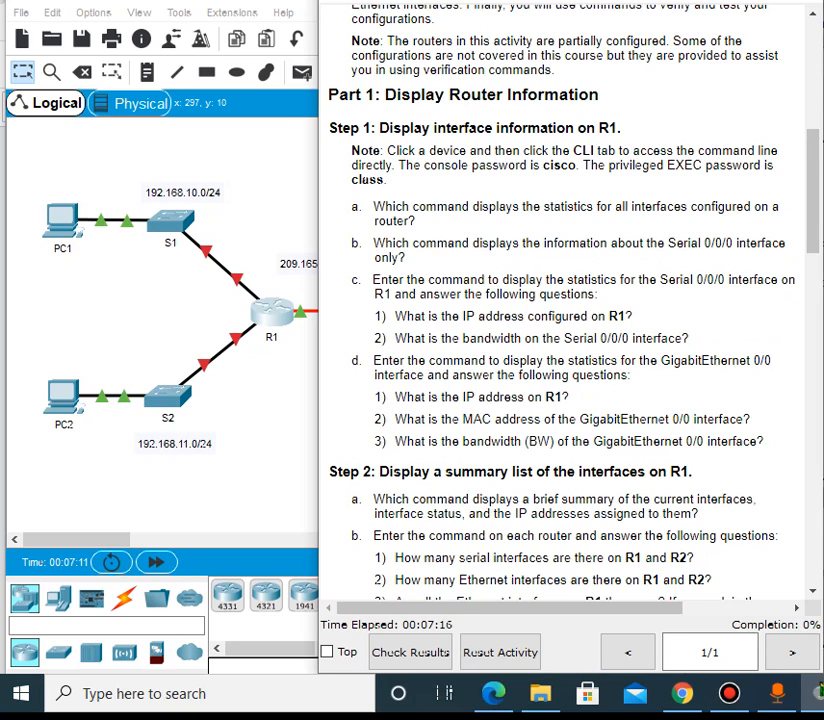
pyautogui.moveTo(818, 692)
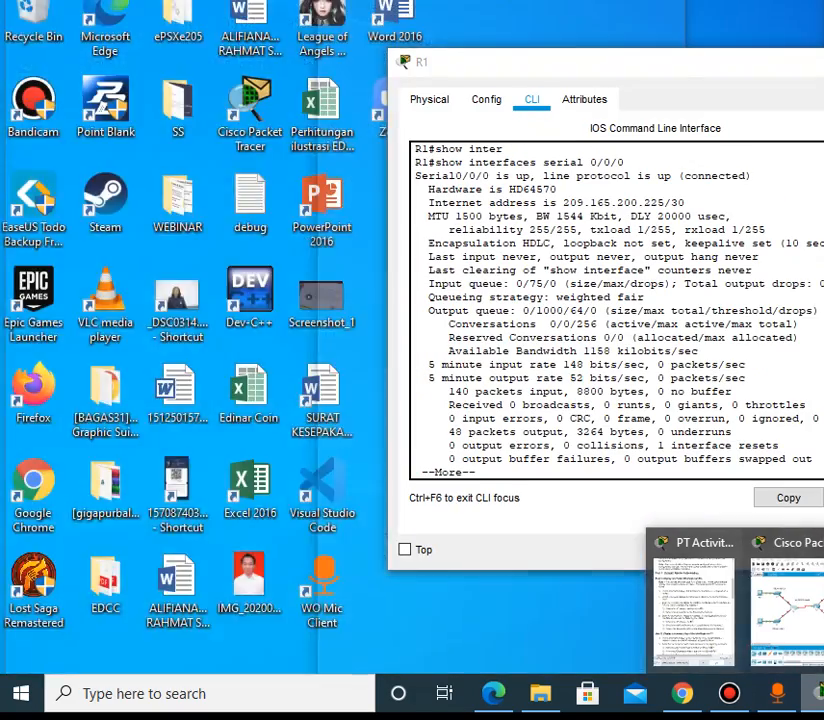
pyautogui.click(822, 612)
pyautogui.moveTo(680, 67); pyautogui.dragTo(513, 66)
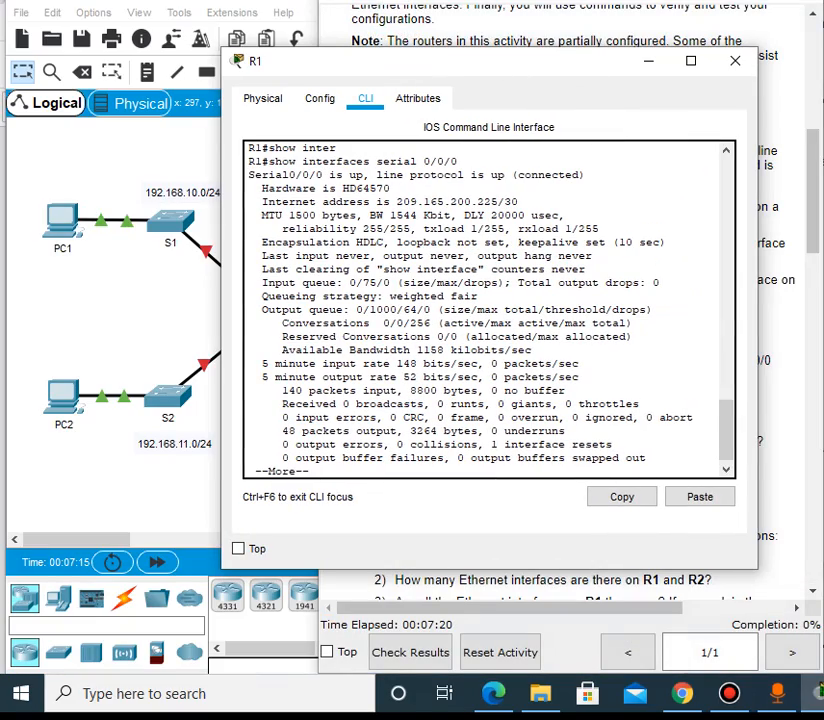
pyautogui.scroll(1, 488, 310)
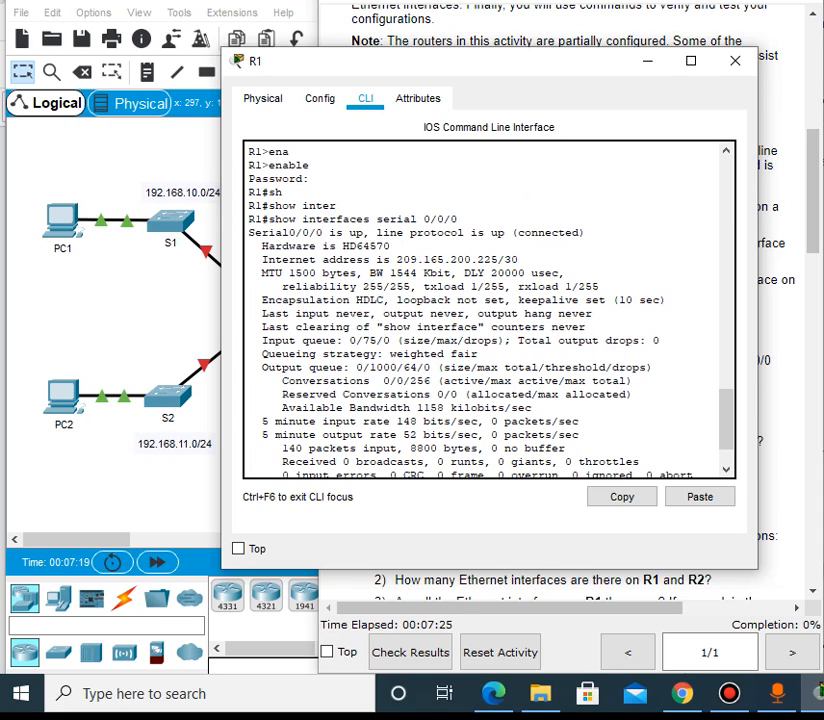
pyautogui.moveTo(396, 259); pyautogui.dragTo(498, 259)
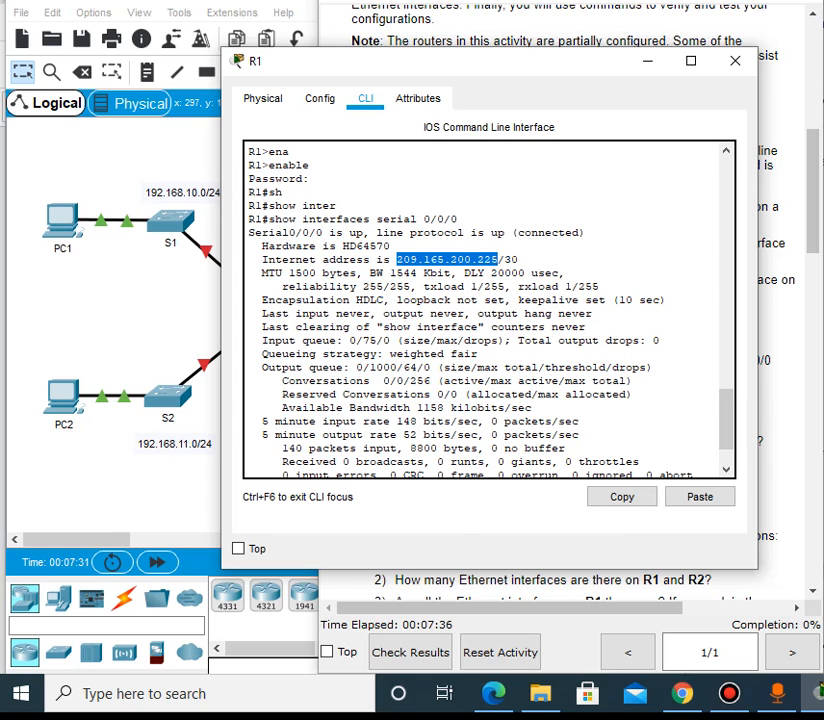
pyautogui.hotkey('alt', 'Tab')
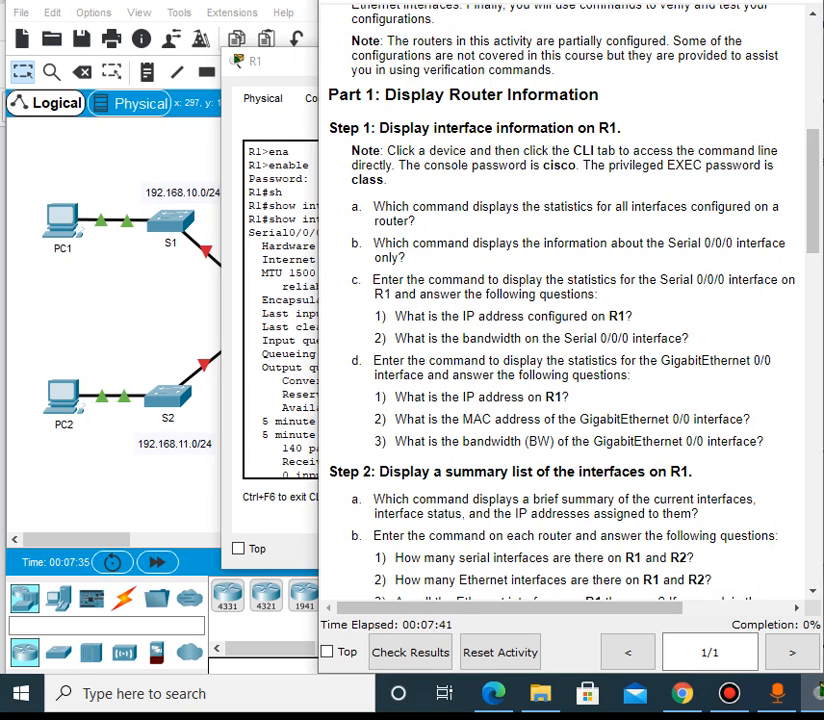
pyautogui.hotkey('alt', 'Tab')
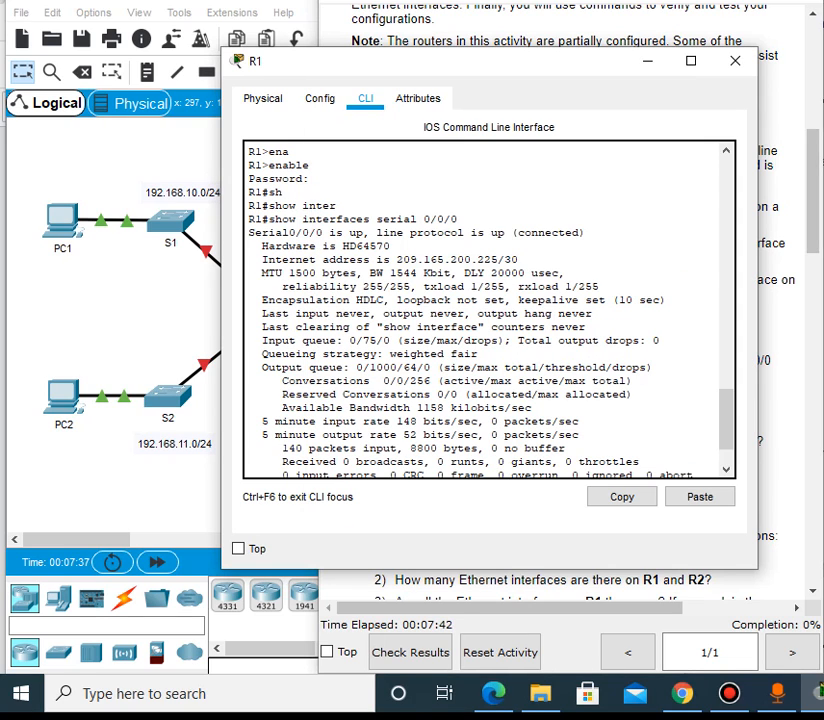
# Check the bandwidth in the Serial 0/0/0 output, close R1's window and read the questions in Part 1, Step 1d
pyautogui.doubleClick(376, 273)
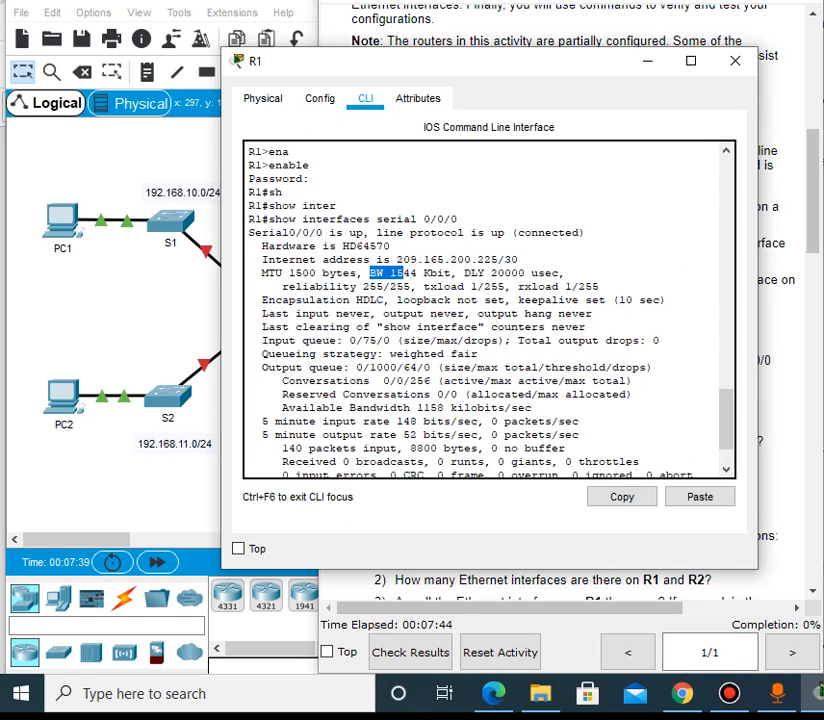
pyautogui.click(404, 287)
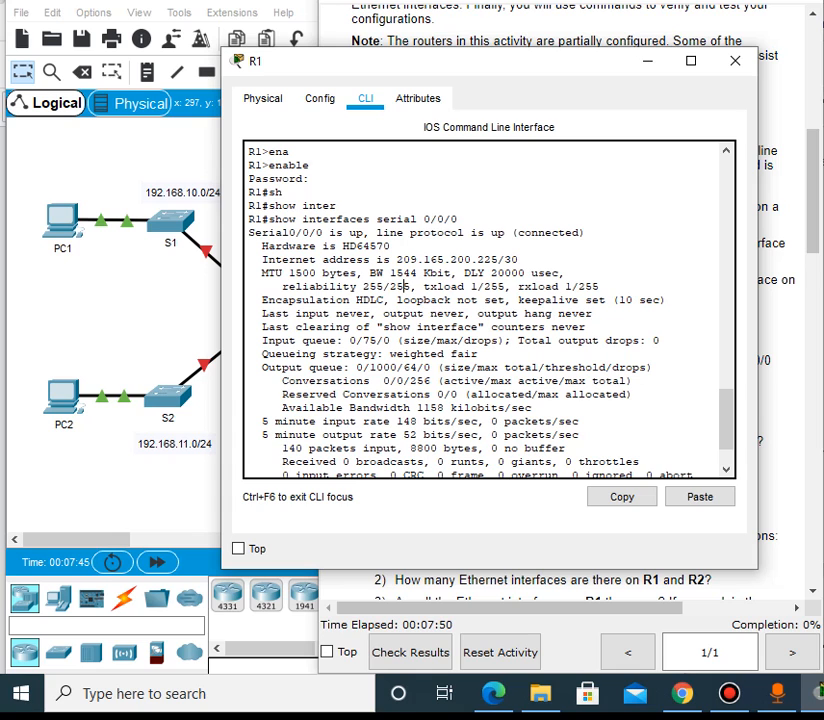
pyautogui.click(735, 61)
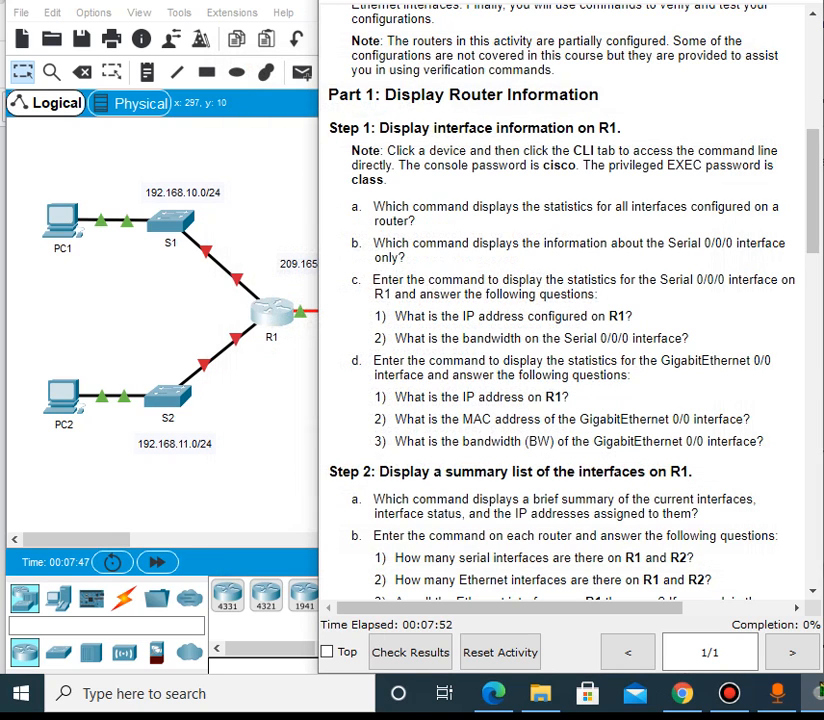
pyautogui.scroll(-2, 735, 61)
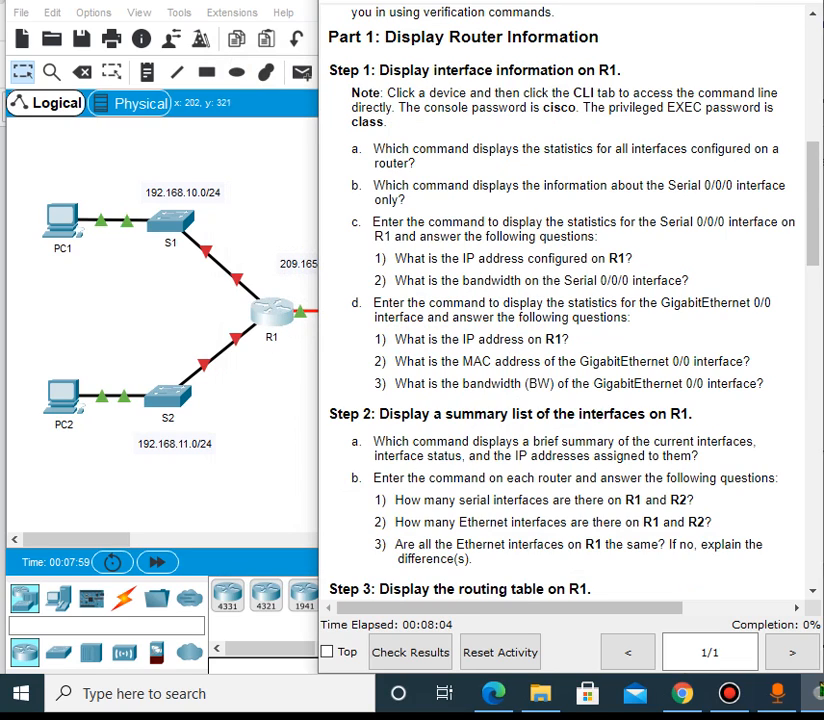
# Reopen R1's command line and page through the rest of the Serial 0/0/0 output to return to the prompt
pyautogui.click(260, 304)
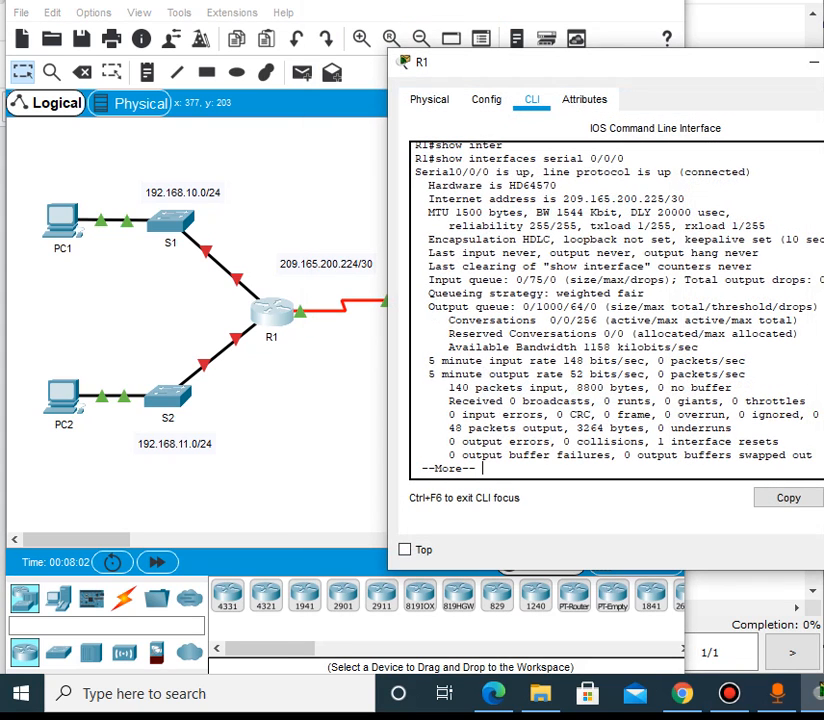
pyautogui.press('Return')
pyautogui.press('Return')
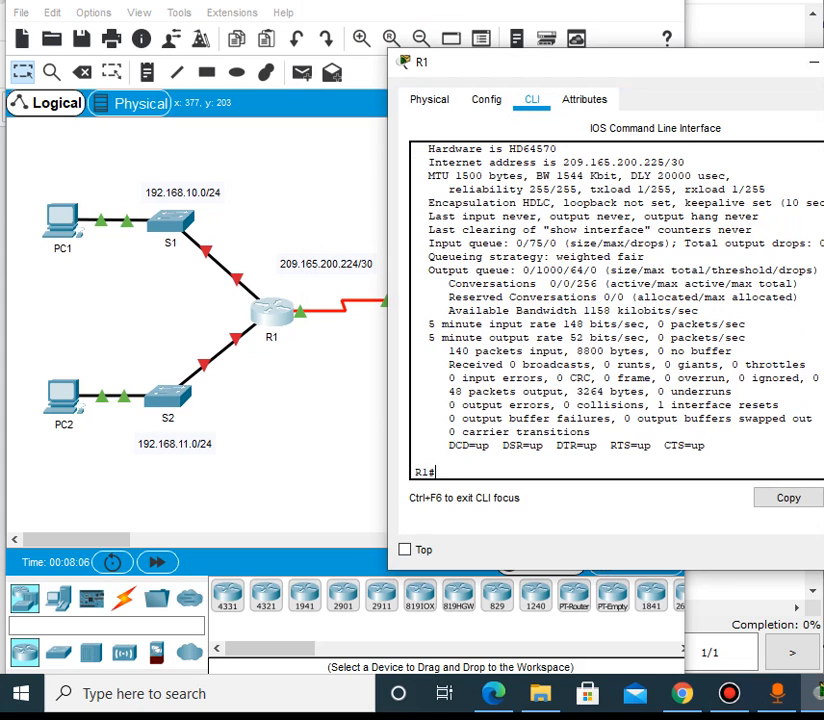
# Display a brief summary of R1's interfaces with the command show ip interface brief
pyautogui.write('sh')
pyautogui.press('Tab')
pyautogui.write('ip')
pyautogui.press('Tab')
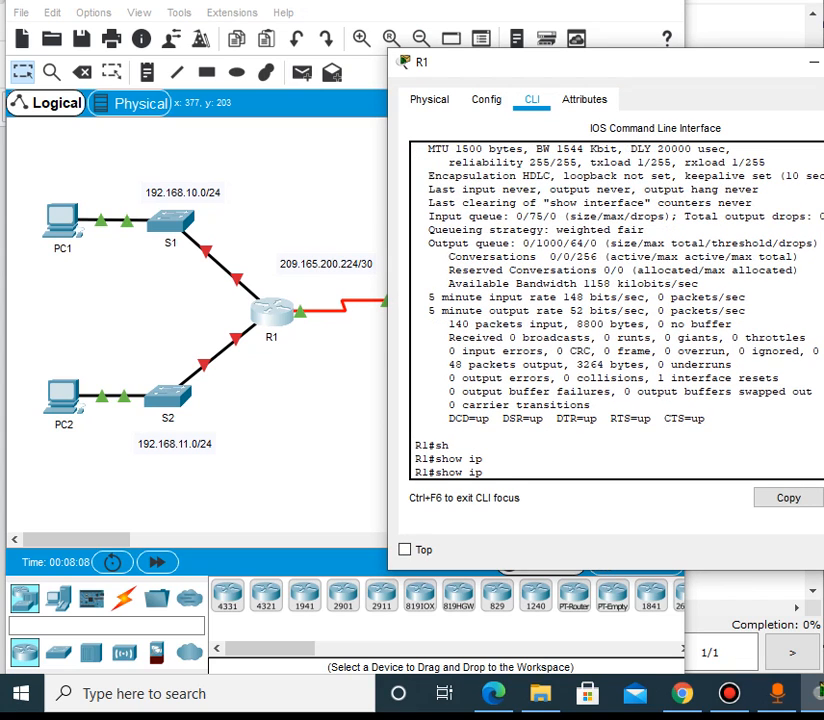
pyautogui.write('inter')
pyautogui.press('Tab')
pyautogui.press('BackSpace')
pyautogui.press('BackSpace')
pyautogui.press('BackSpace')
pyautogui.press('BackSpace')
pyautogui.press('BackSpace')
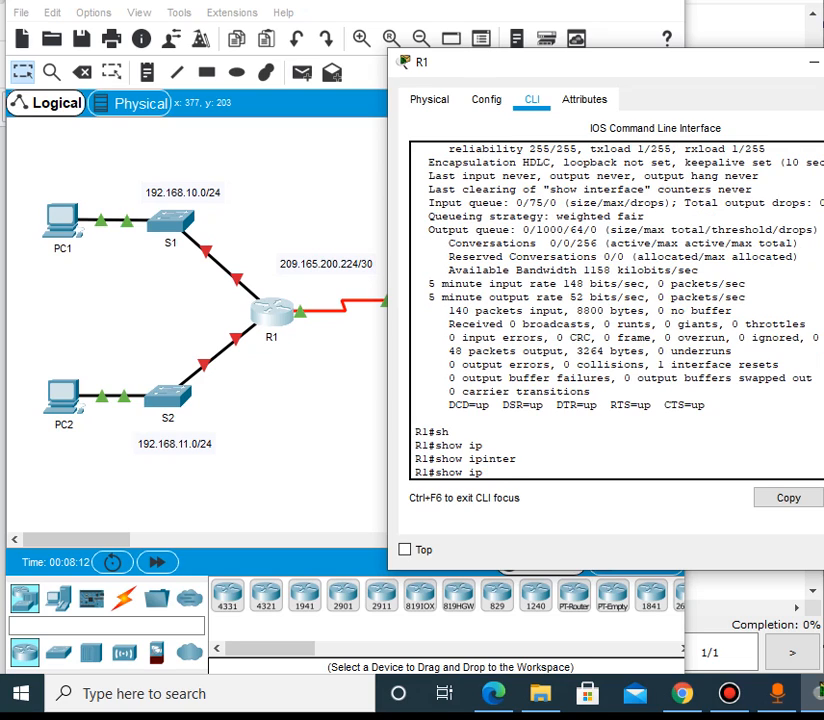
pyautogui.write('inter')
pyautogui.press('Tab')
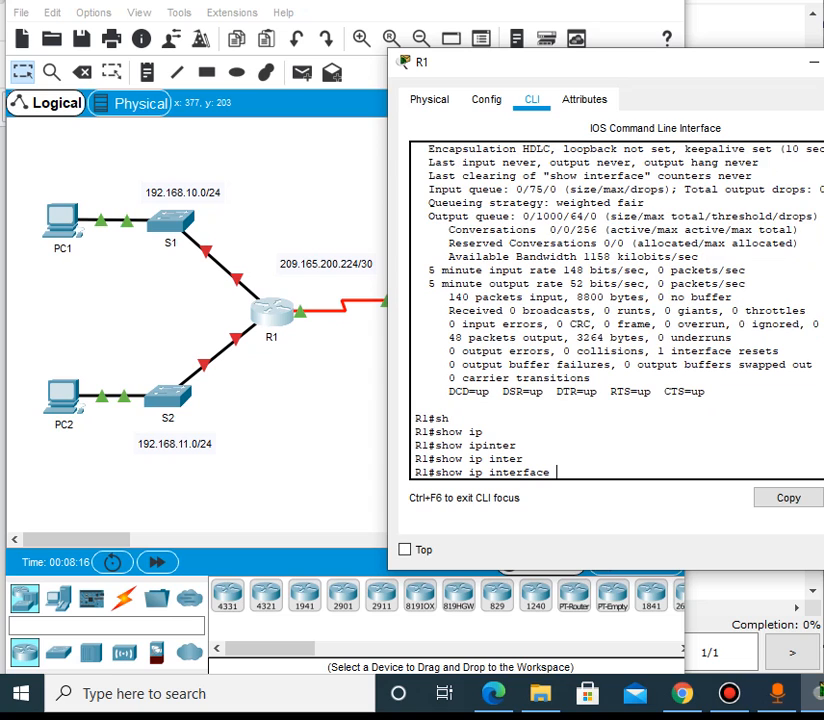
pyautogui.write('br')
pyautogui.press('Tab')
pyautogui.press('Return')
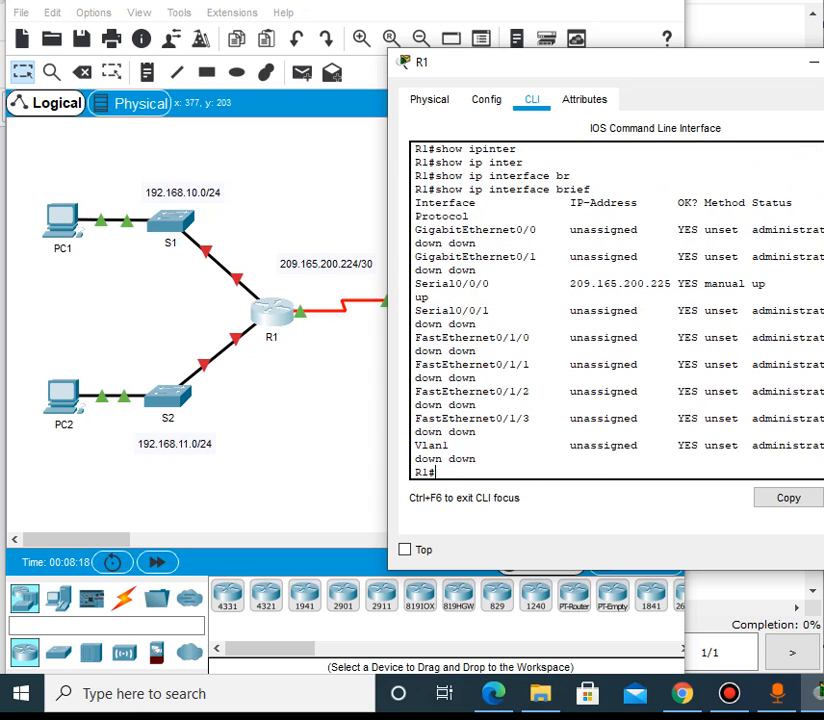
# Compare R1's interface summary with the Part 1 questions in the activity instructions, then close R1's window
pyautogui.click(247, 418)
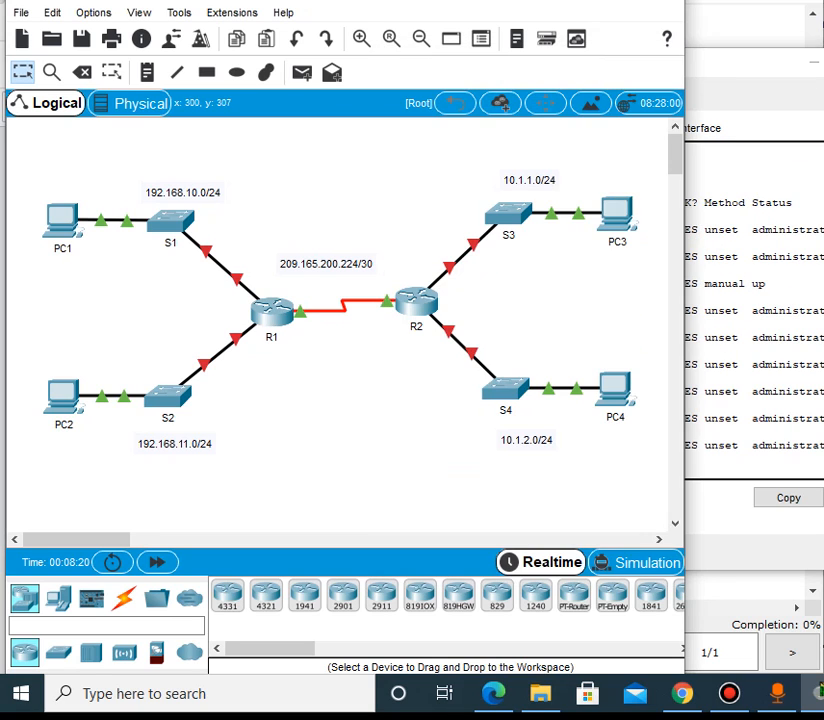
pyautogui.click(752, 324)
pyautogui.click(745, 588)
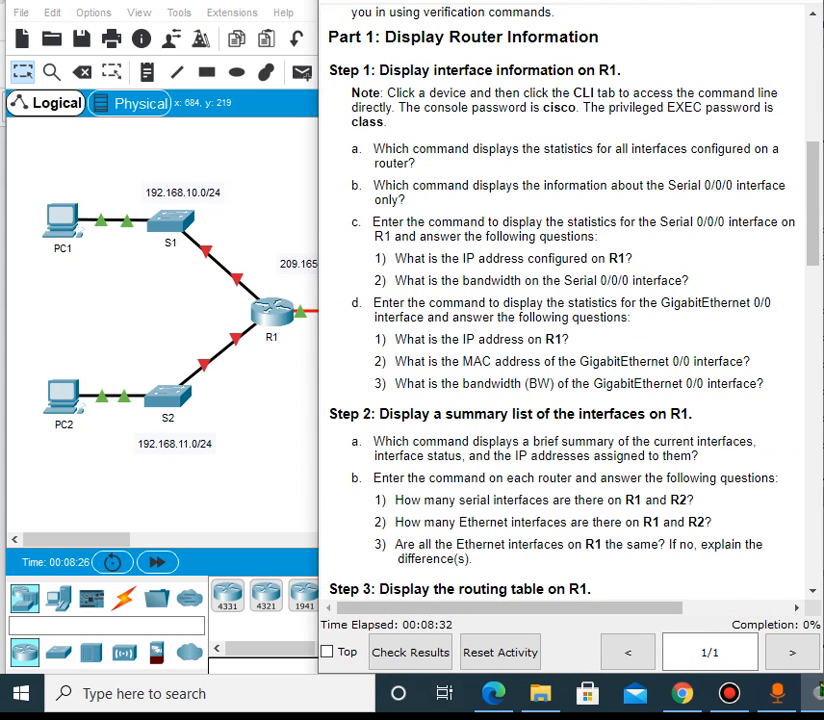
pyautogui.click(186, 331)
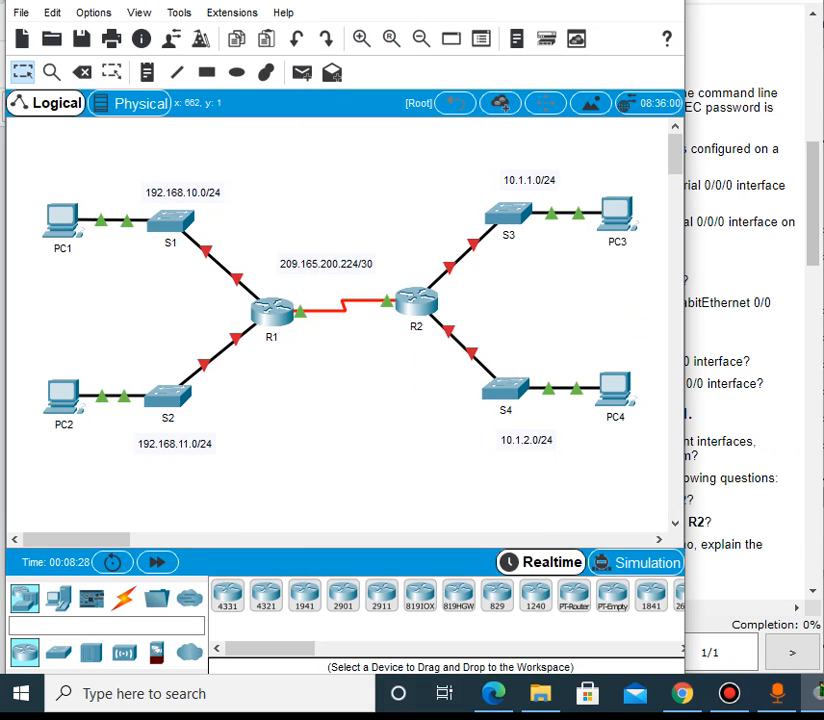
pyautogui.click(818, 693)
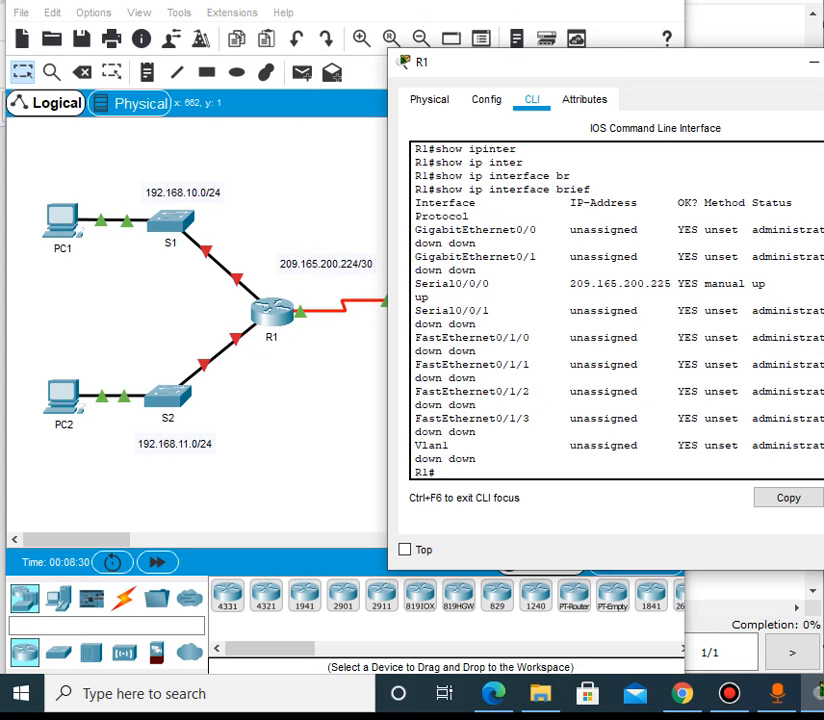
pyautogui.moveTo(616, 70); pyautogui.dragTo(428, 43)
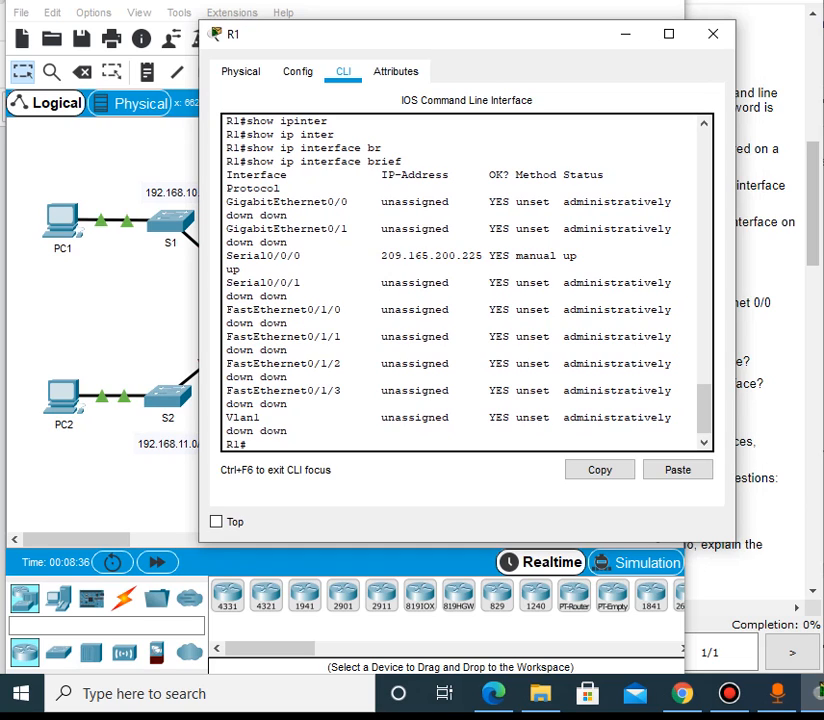
pyautogui.click(770, 400)
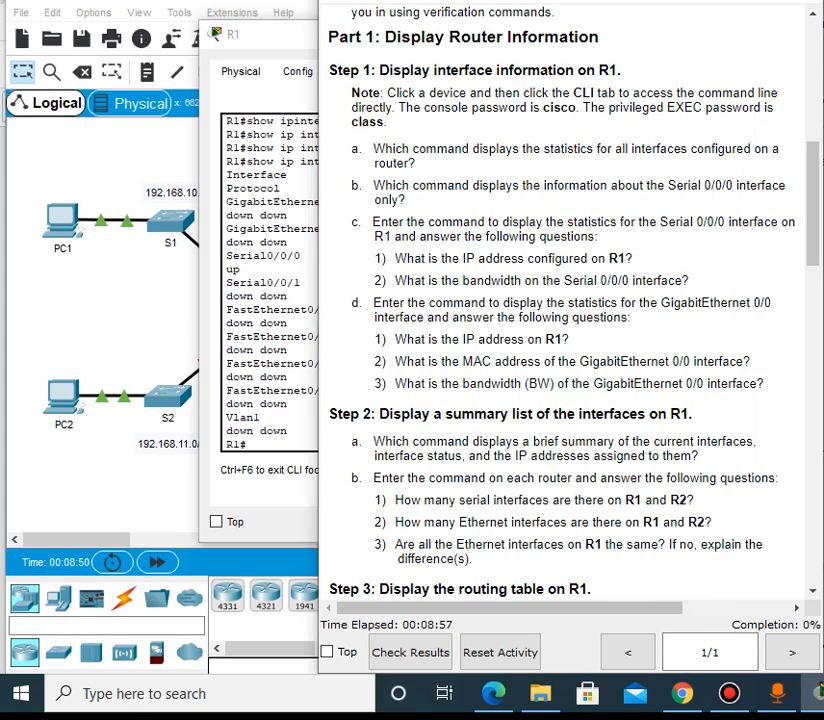
pyautogui.scroll(-3, 565, 300)
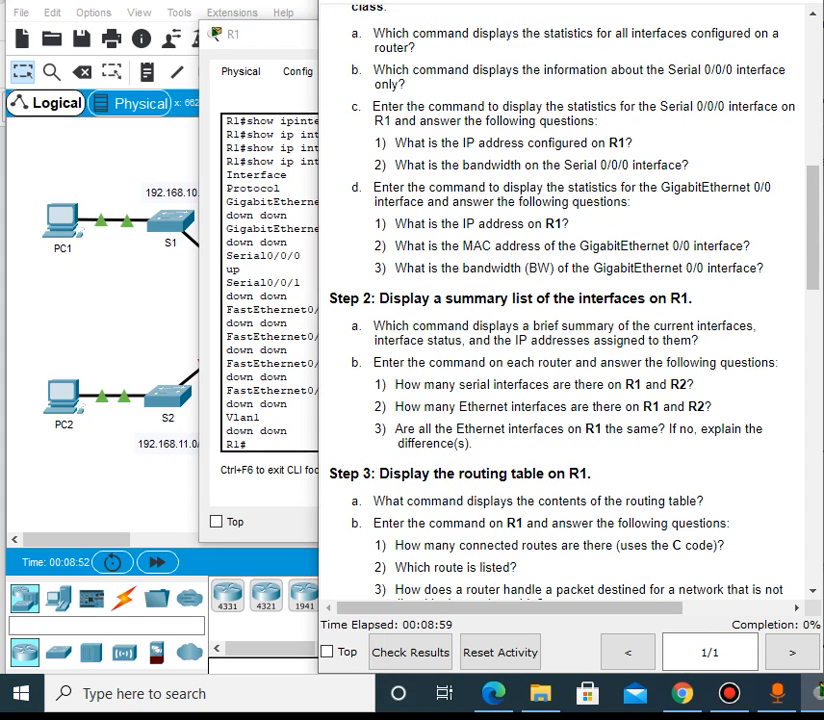
pyautogui.click(294, 309)
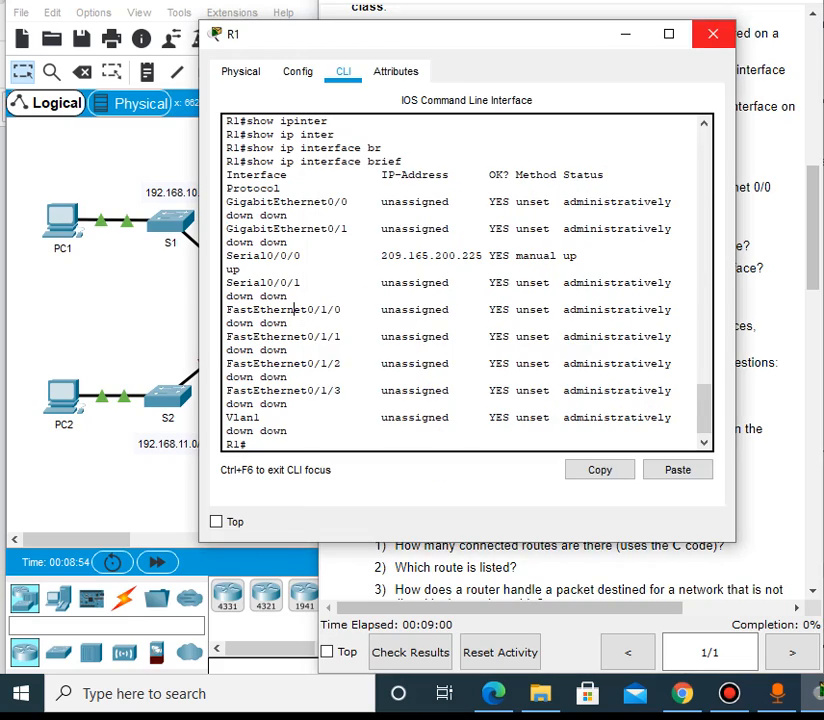
pyautogui.click(714, 33)
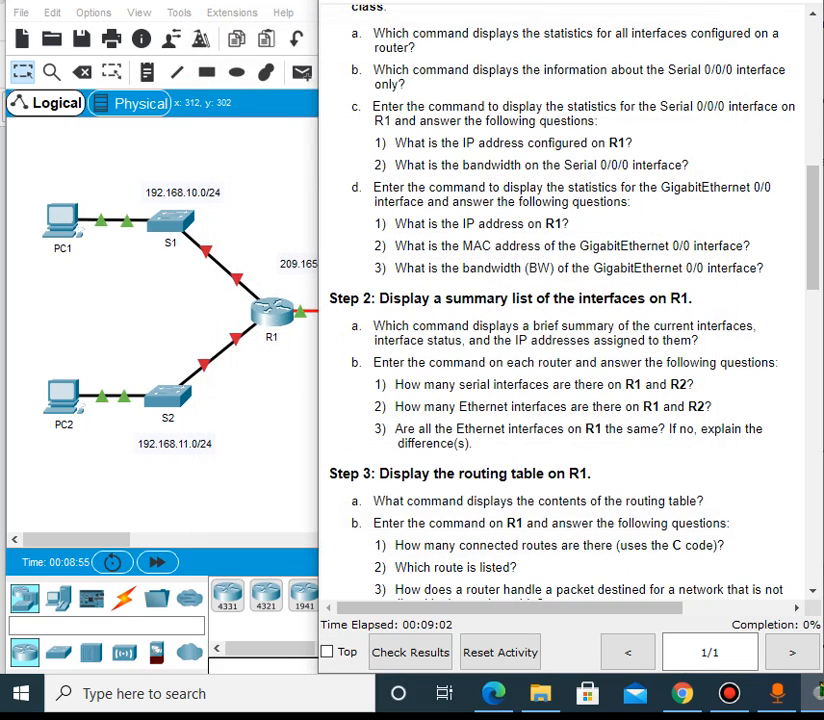
# Reopen R1's command line and review the earlier Serial 0/0/0 statistics and the interface summary
pyautogui.click(274, 316)
pyautogui.scroll(4, 616, 311)
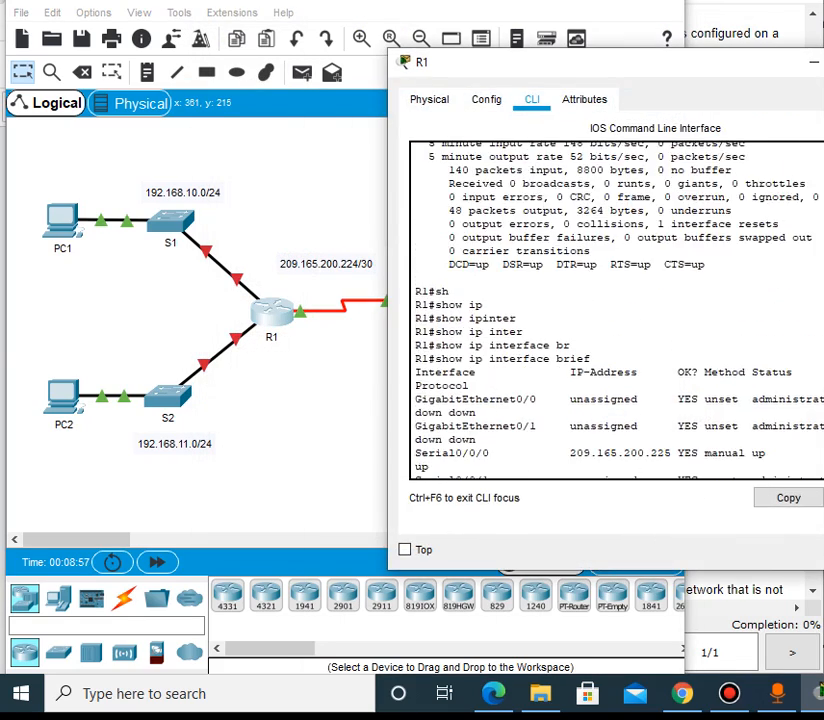
pyautogui.scroll(7, 616, 311)
pyautogui.moveTo(632, 64); pyautogui.dragTo(396, 47)
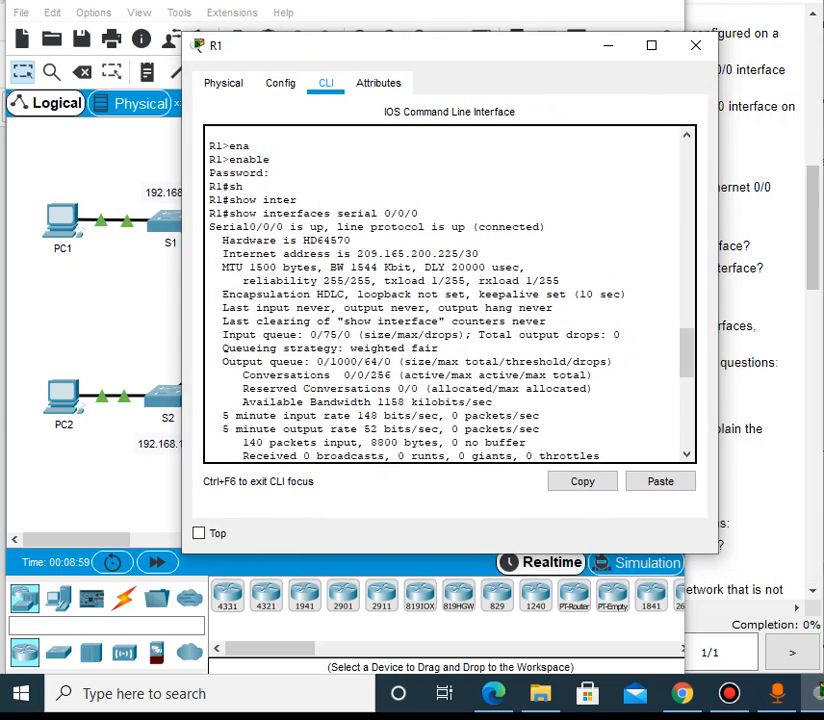
pyautogui.scroll(-3, 450, 290)
pyautogui.scroll(3, 449, 290)
pyautogui.scroll(-11, 449, 290)
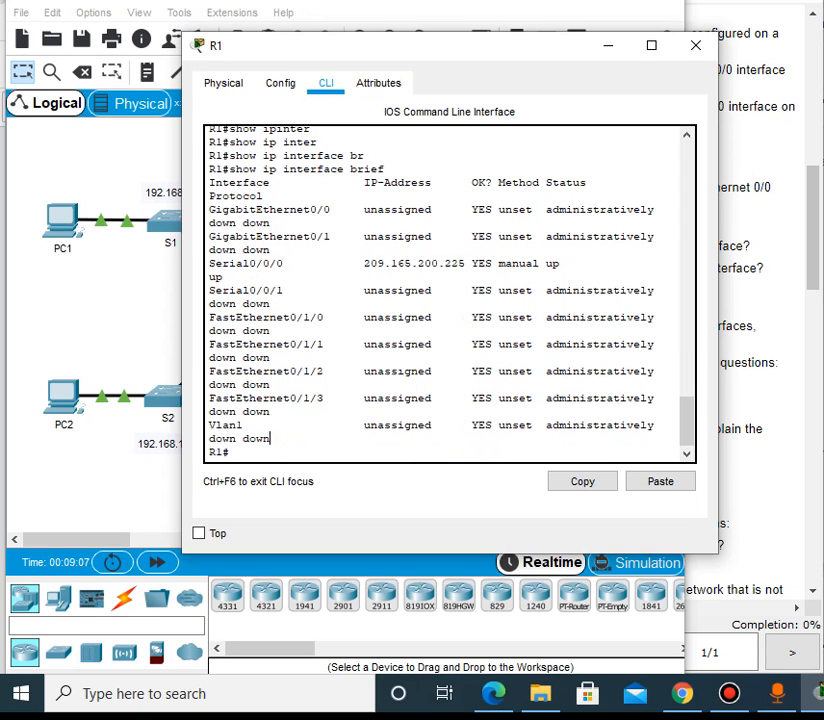
# Display R1's GigabitEthernet 0/0 statistics by reworking the earlier serial command into show interfaces gig 0/0
pyautogui.press('Up')
pyautogui.press('Up')
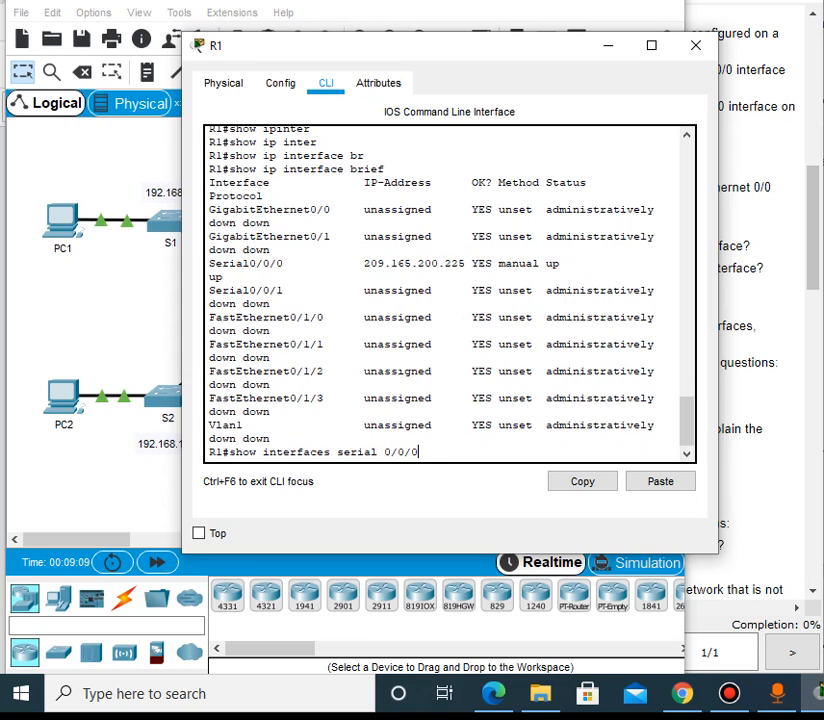
pyautogui.press('BackSpace')
pyautogui.press('BackSpace')
pyautogui.press('BackSpace')
pyautogui.press('BackSpace')
pyautogui.press('BackSpace')
pyautogui.press('BackSpace')
pyautogui.press('BackSpace')
pyautogui.press('BackSpace')
pyautogui.press('BackSpace')
pyautogui.press('BackSpace')
pyautogui.press('BackSpace')
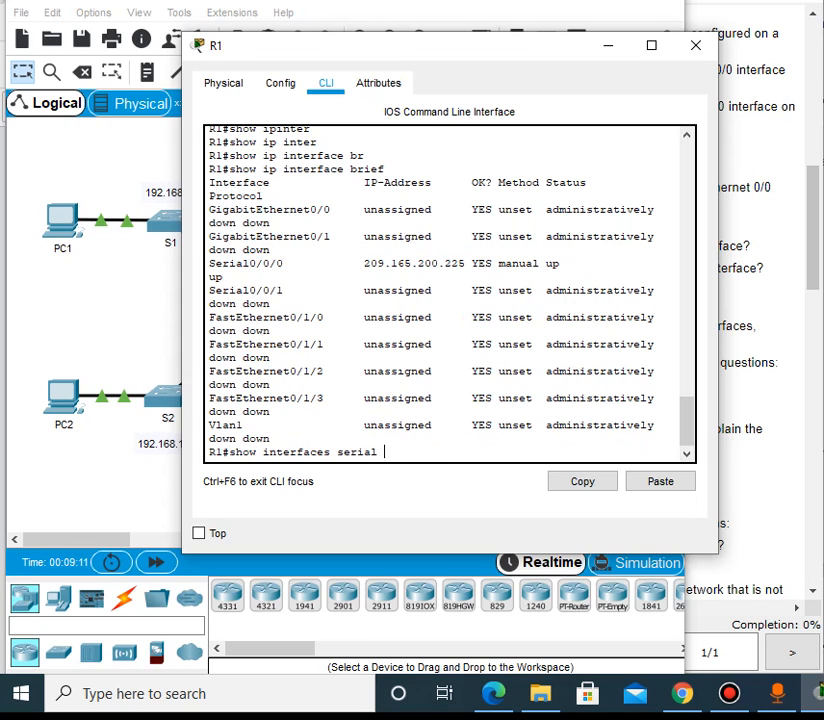
pyautogui.write('gig')
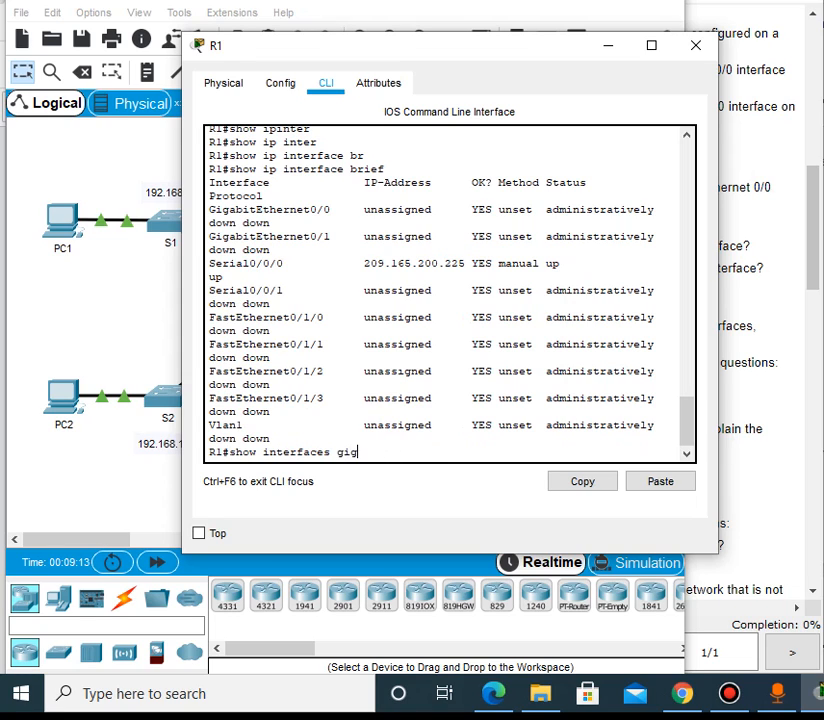
pyautogui.write(' 0/0')
pyautogui.press('Return')
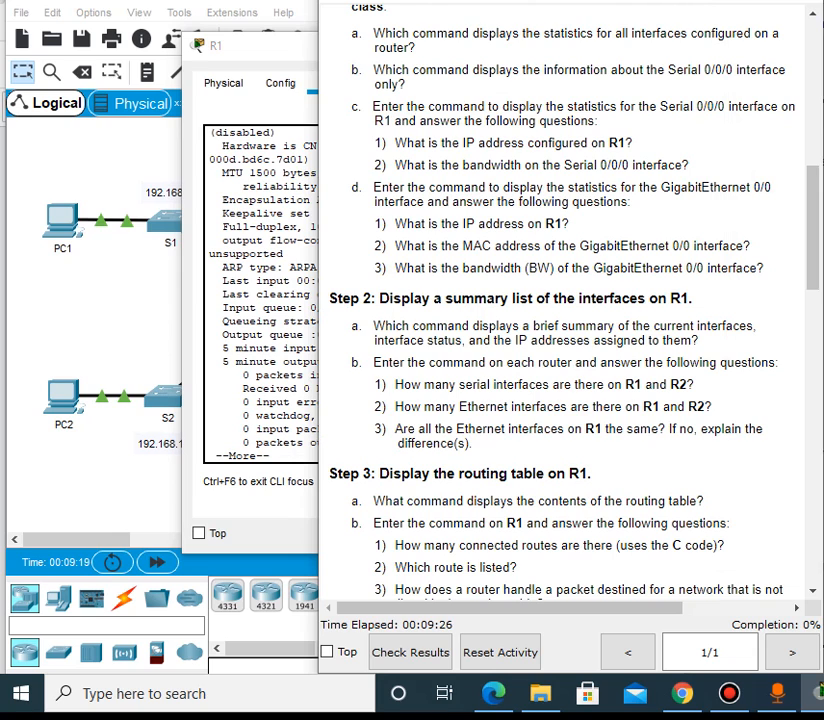
# Examine the GigabitEthernet 0/0 output for the IP address asked for in Part 1, Step 1d
pyautogui.hotkey('alt', 'Tab')
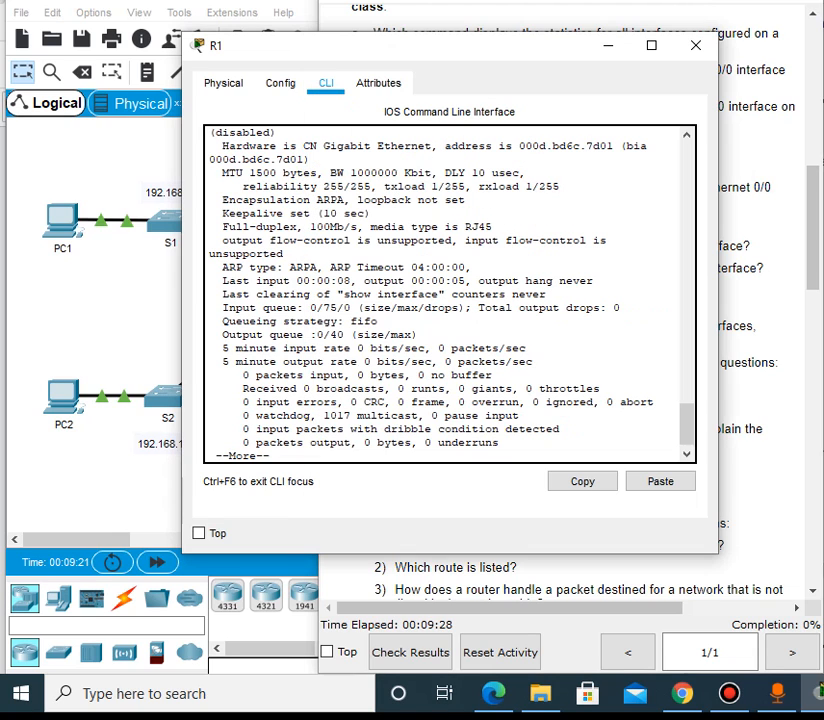
pyautogui.scroll(2, 266, 366)
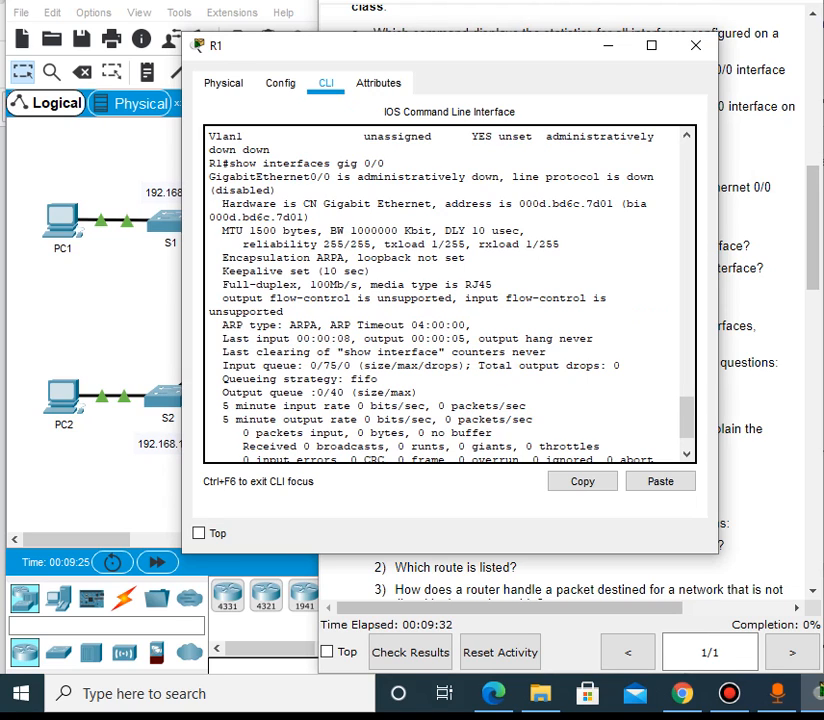
pyautogui.scroll(2, 266, 423)
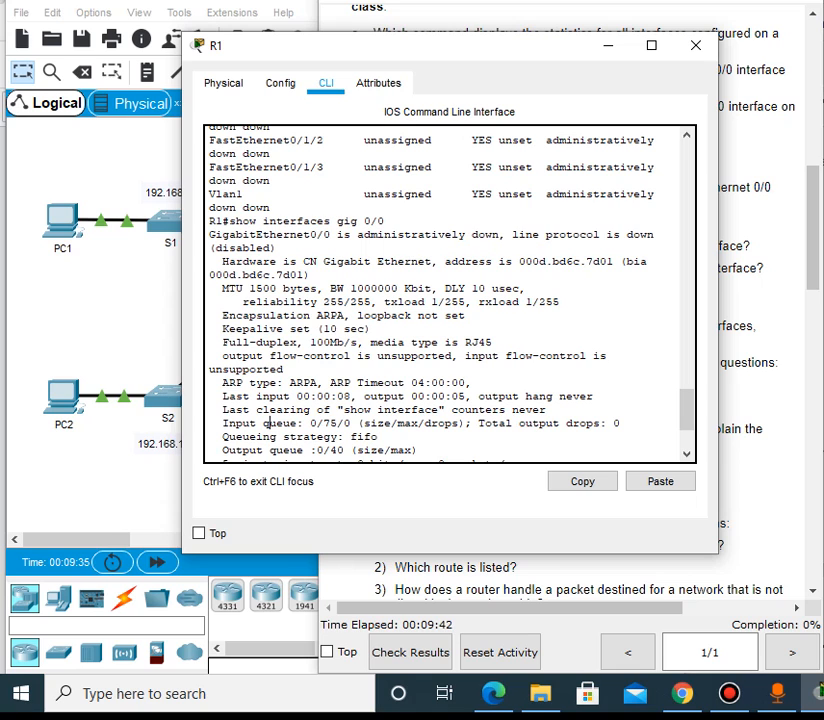
pyautogui.scroll(-2, 267, 423)
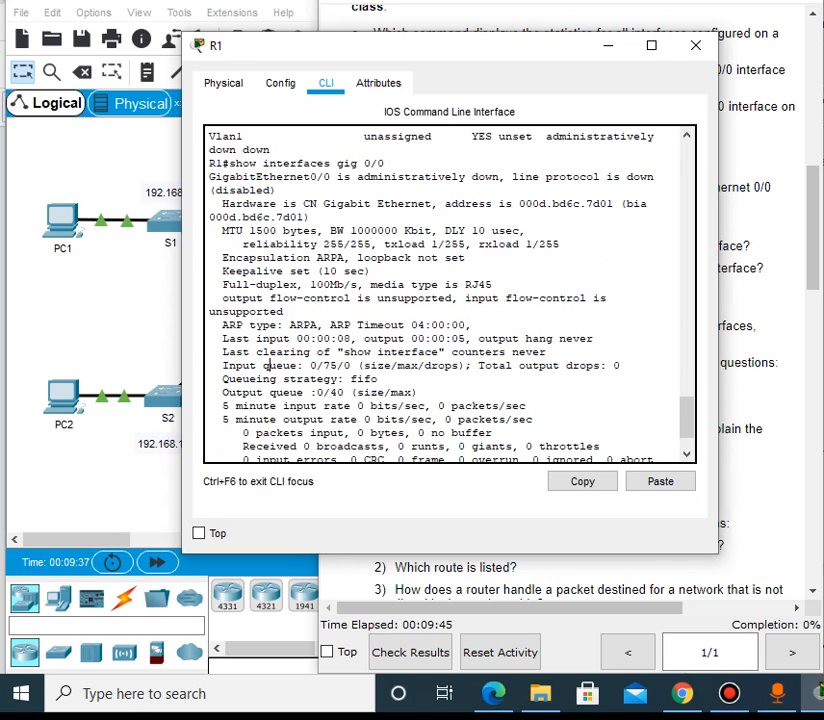
pyautogui.scroll(-2, 267, 423)
pyautogui.scroll(4, 267, 420)
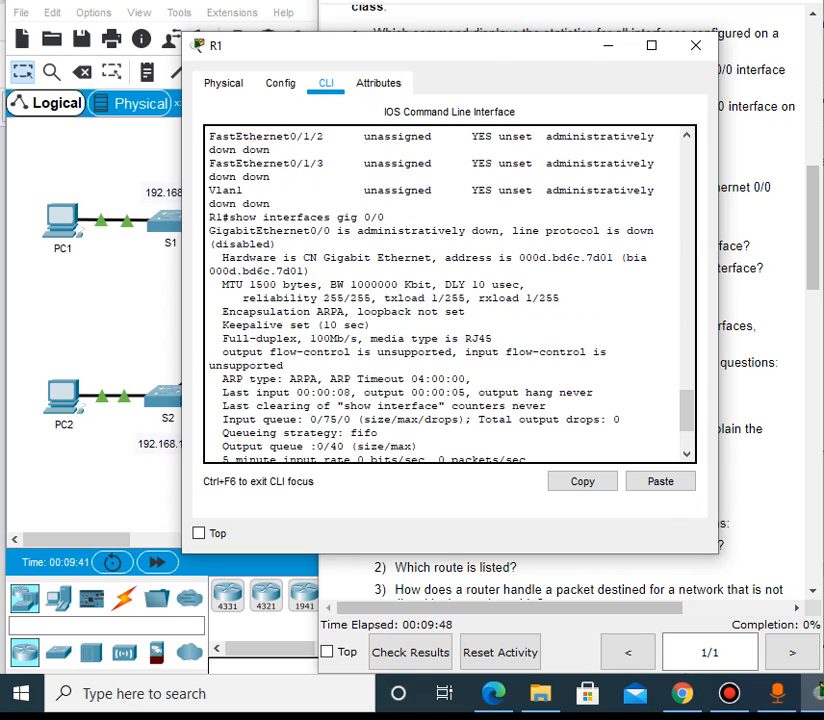
# Look up the MAC address and bandwidth of GigabitEthernet 0/0 to answer questions 2 and 3 of Step 1d
pyautogui.hotkey('alt', 'Tab')
pyautogui.hotkey('alt', 'Tab')
pyautogui.moveTo(520, 257); pyautogui.dragTo(630, 270)
pyautogui.moveTo(750, 268); pyautogui.dragTo(740, 297)
pyautogui.click(740, 297)
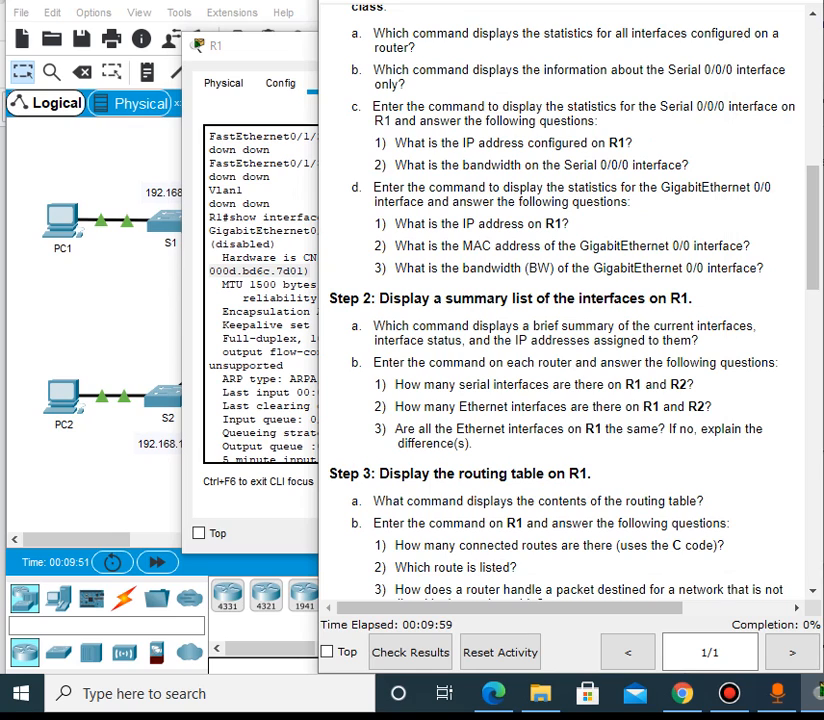
pyautogui.moveTo(395, 245); pyautogui.dragTo(708, 245)
pyautogui.click(290, 271)
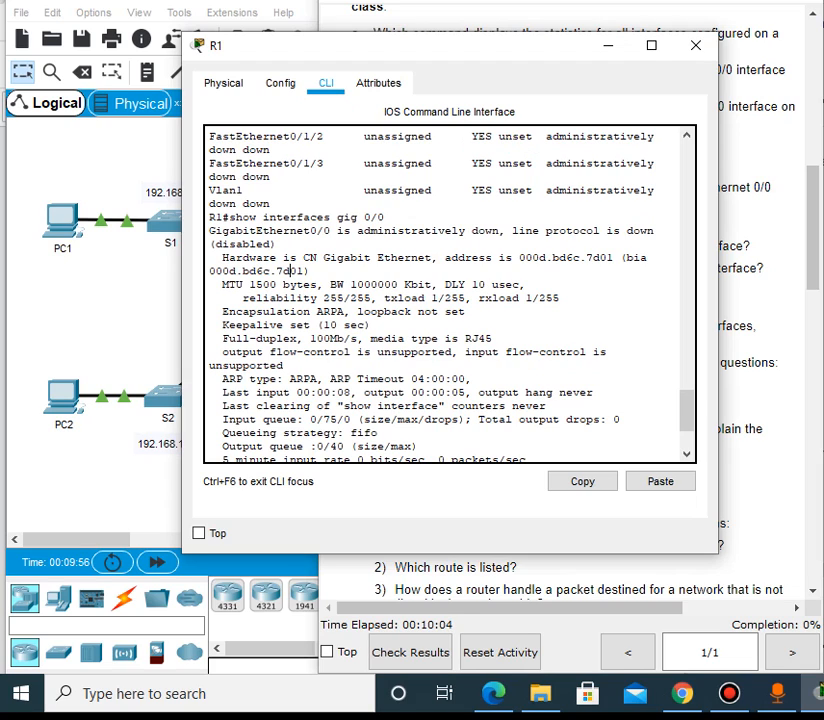
pyautogui.moveTo(517, 258); pyautogui.dragTo(613, 258)
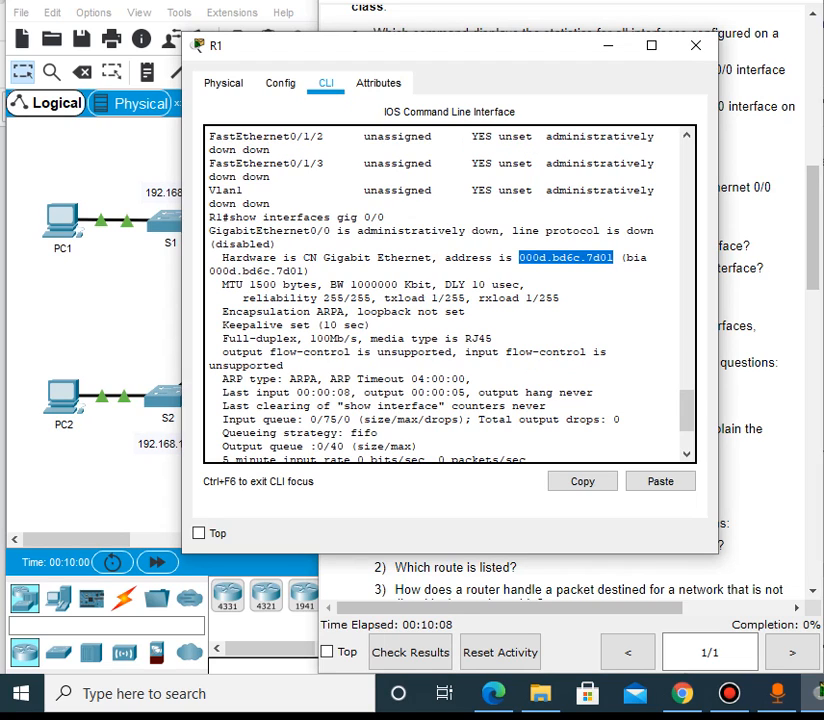
pyautogui.click(762, 268)
pyautogui.click(250, 285)
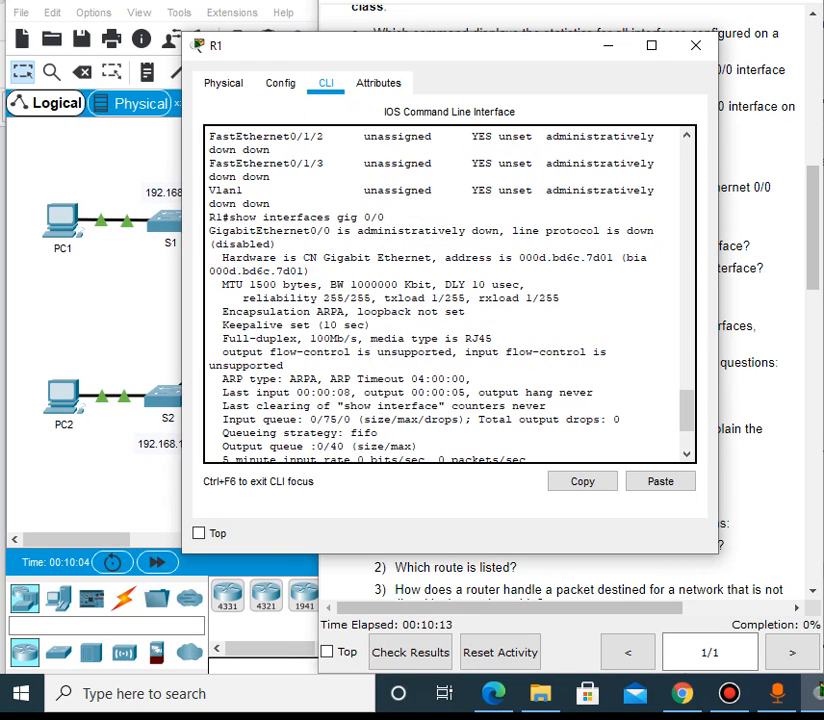
# Compare the bandwidth of GigabitEthernet 0/0 with the earlier Serial 0/0/0 statistics in R1's output
pyautogui.moveTo(350, 285); pyautogui.dragTo(391, 285)
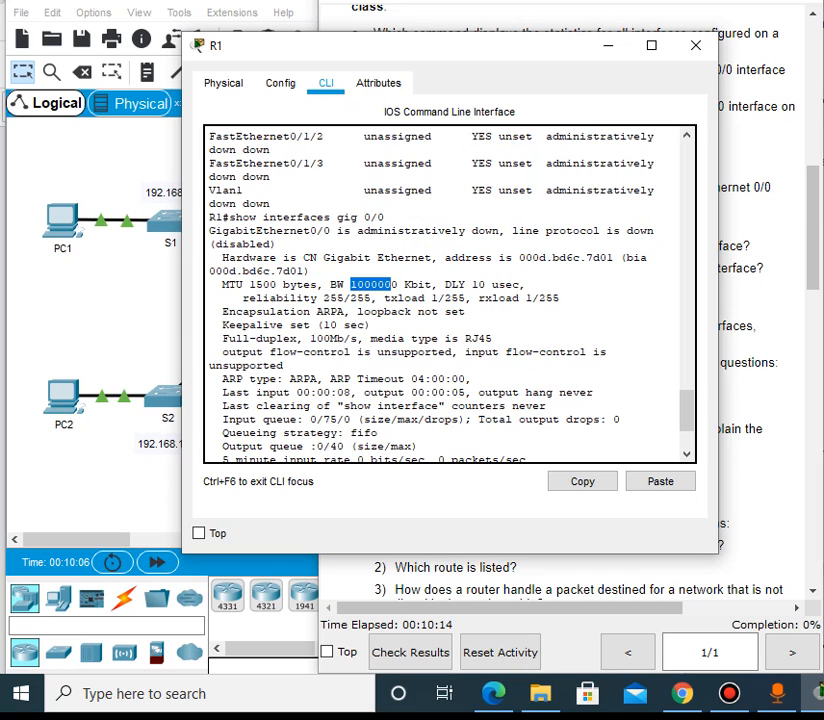
pyautogui.scroll(7, 288, 402)
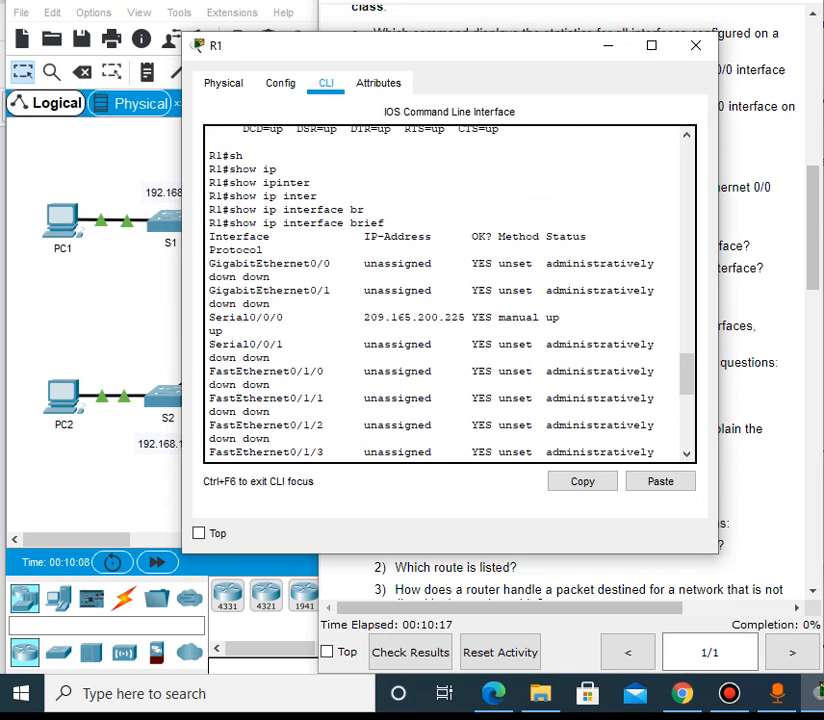
pyautogui.scroll(4, 449, 293)
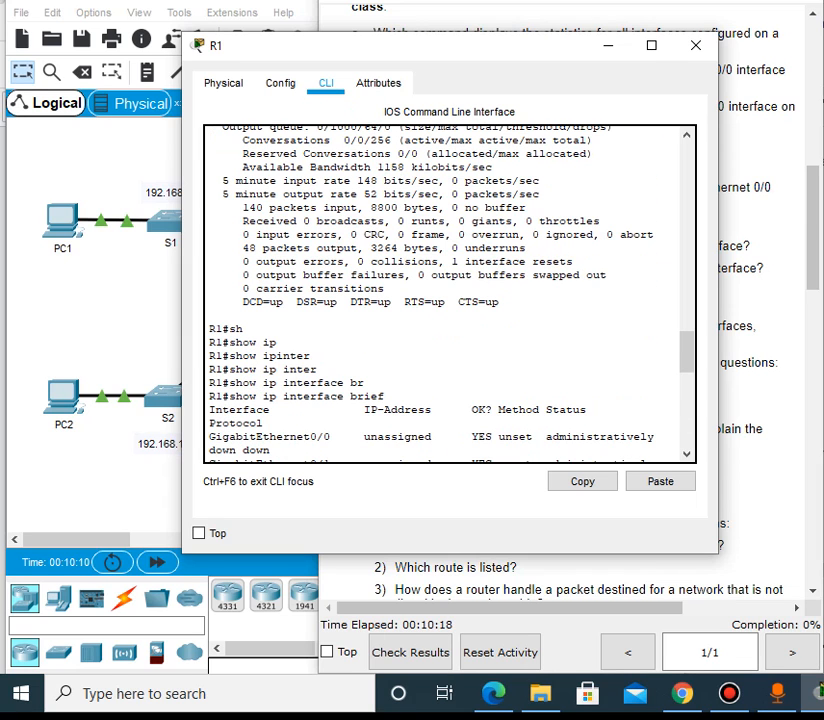
pyautogui.scroll(4, 449, 293)
pyautogui.scroll(1, 449, 293)
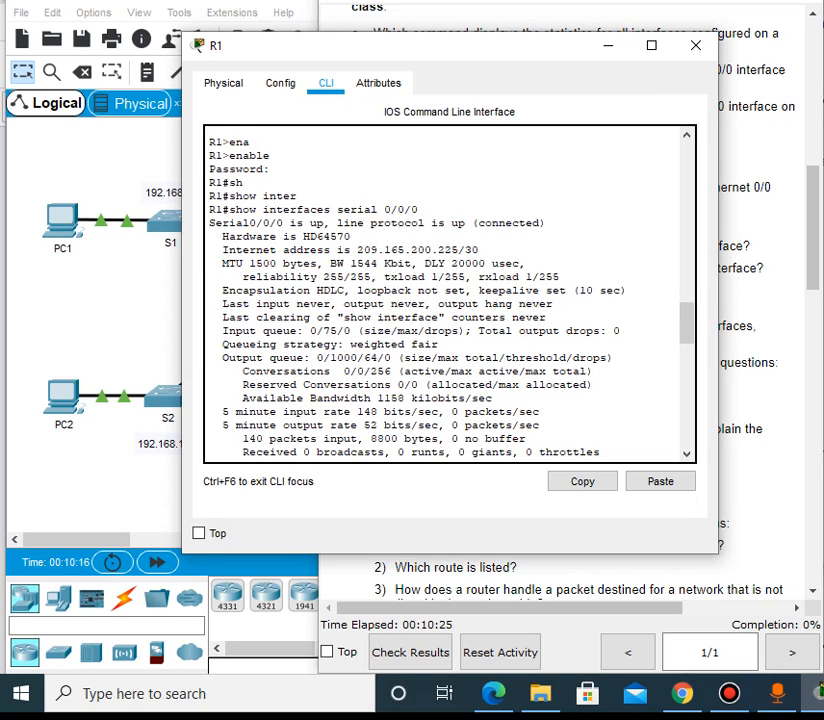
pyautogui.scroll(-15, 449, 295)
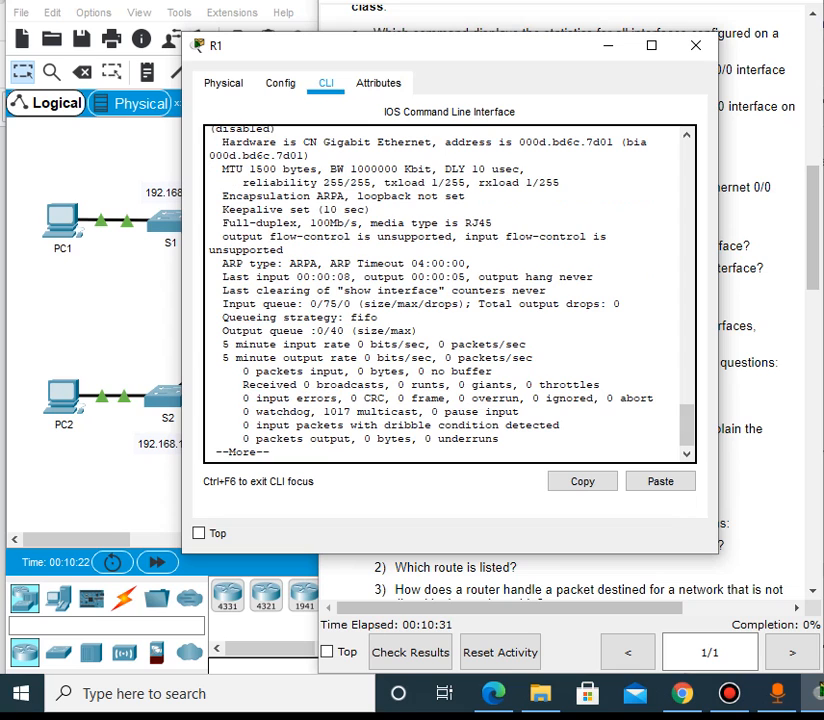
# Page through the rest of R1's GigabitEthernet 0/0 output and return to the R1# prompt
pyautogui.click(762, 226)
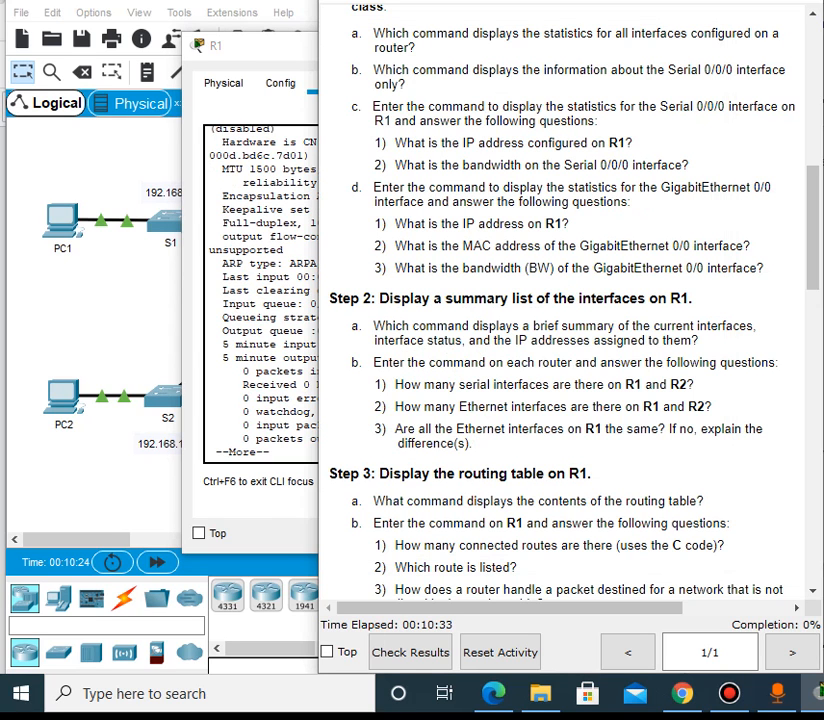
pyautogui.click(263, 398)
pyautogui.press('Return')
pyautogui.press('Return')
pyautogui.press('Return')
pyautogui.press('Return')
pyautogui.press('Return')
pyautogui.press('Return')
pyautogui.press('Return')
pyautogui.press('Return')
pyautogui.press('Return')
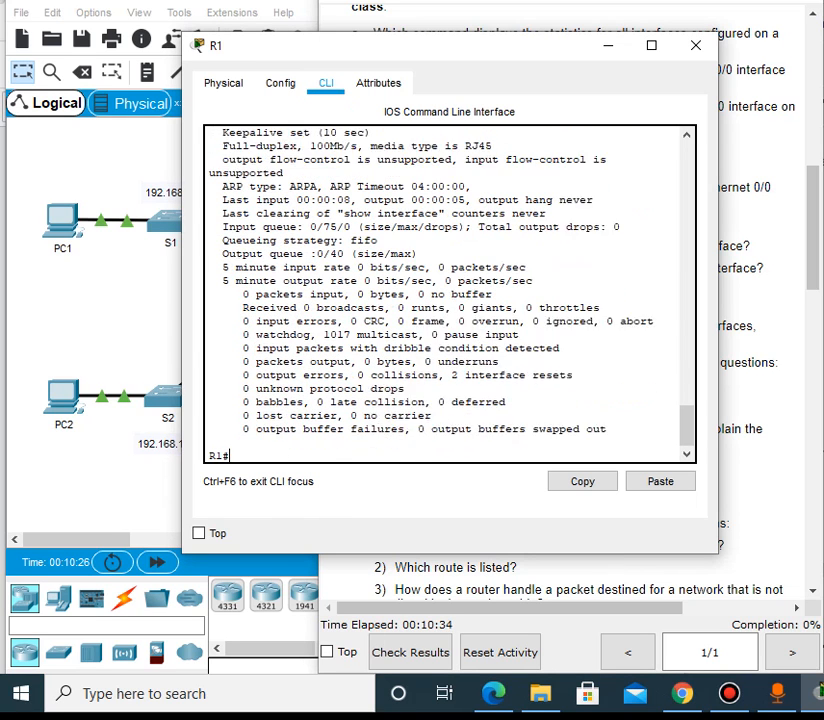
# Read the Step 2 questions and display R1's interface summary with show ip interface brief
pyautogui.click(762, 300)
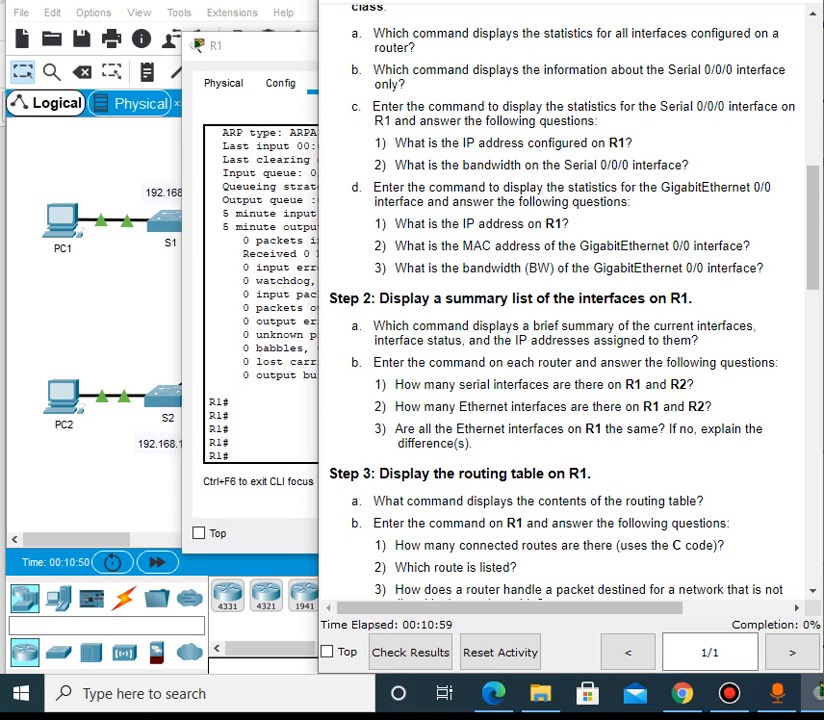
pyautogui.scroll(-1, 570, 300)
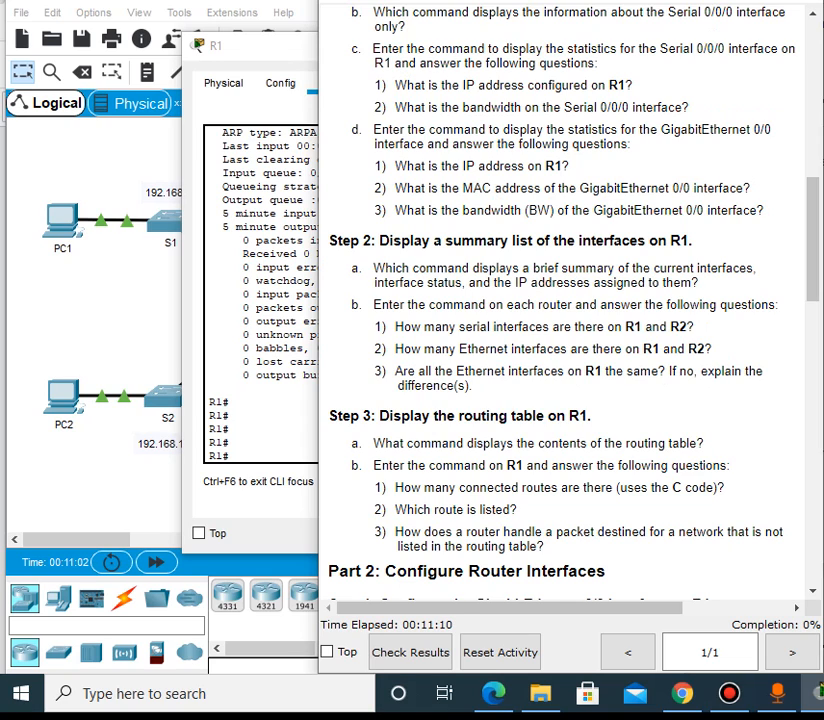
pyautogui.click(287, 403)
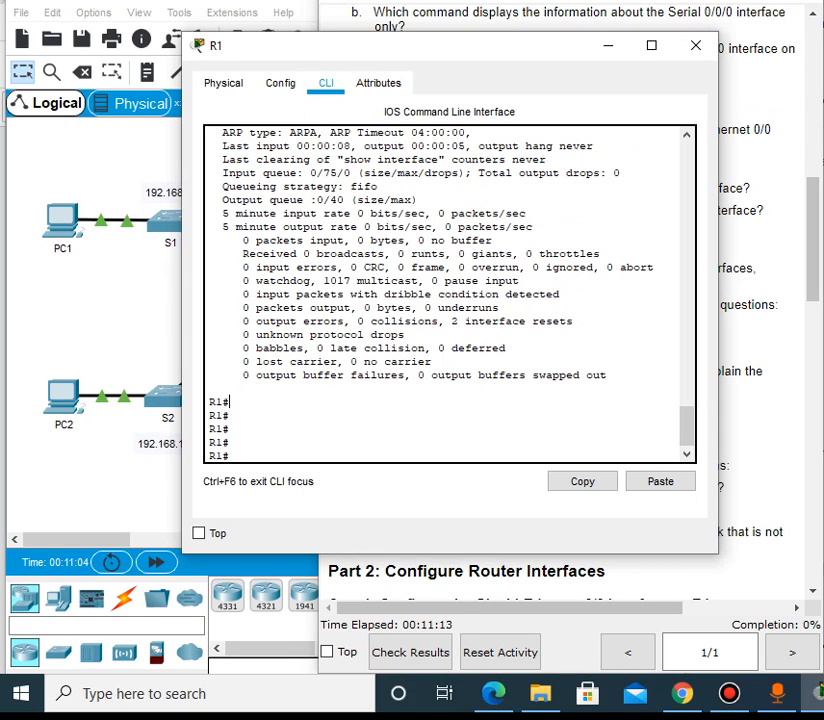
pyautogui.press('Up')
pyautogui.press('Up')
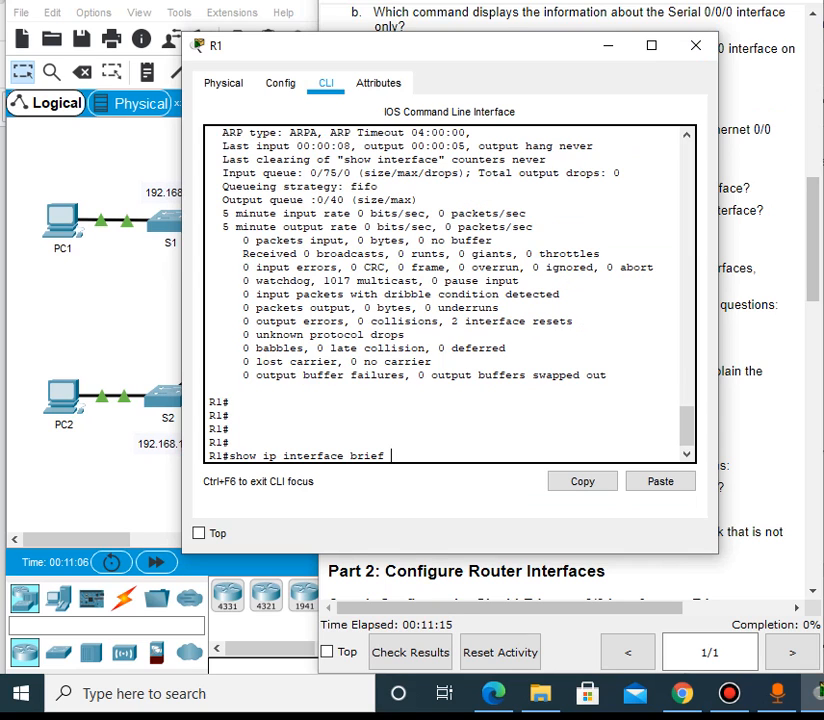
pyautogui.press('Return')
pyautogui.click(764, 380)
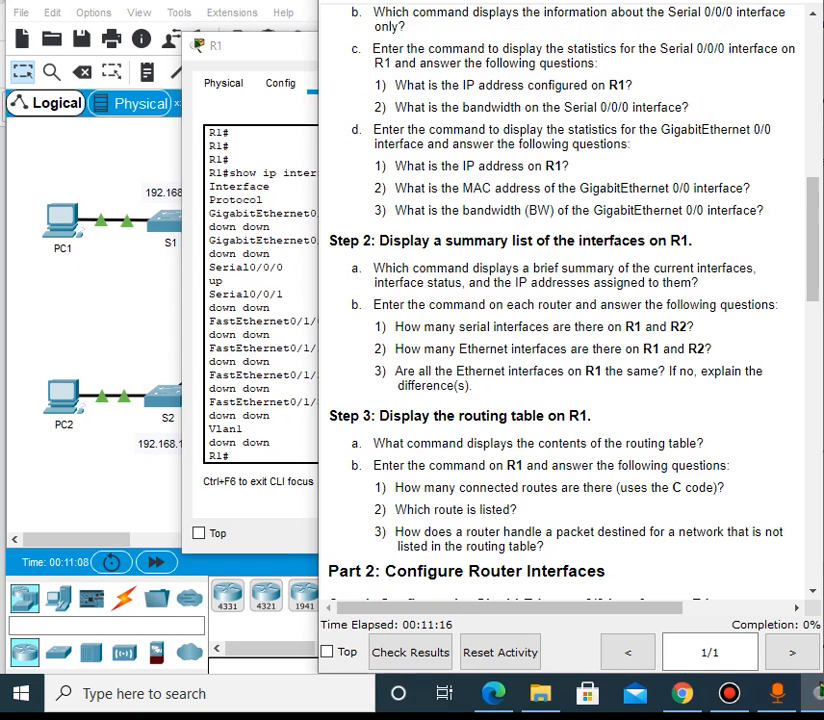
# Bring the network topology forward and open router R2's command line
pyautogui.click(149, 489)
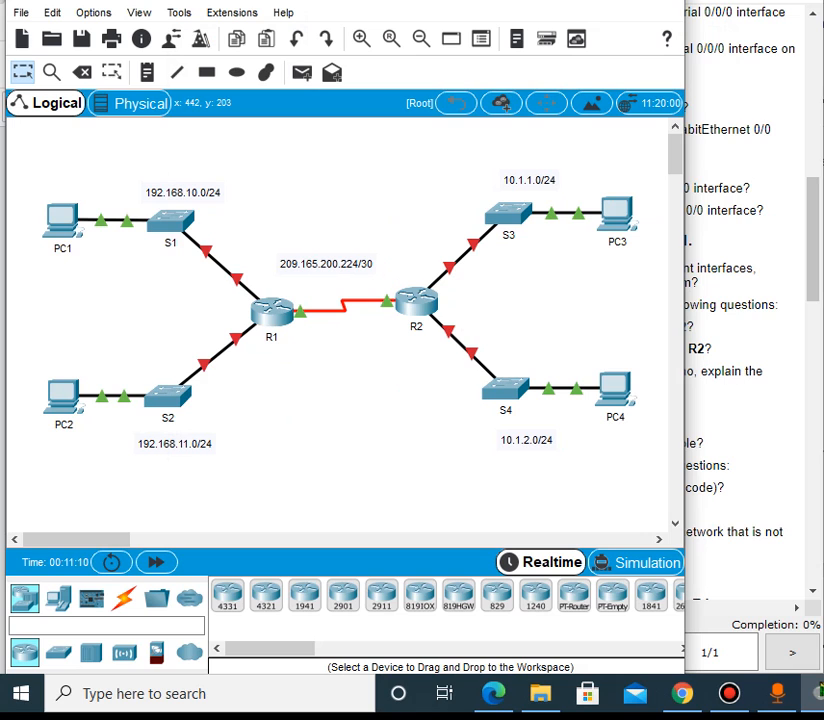
pyautogui.click(415, 300)
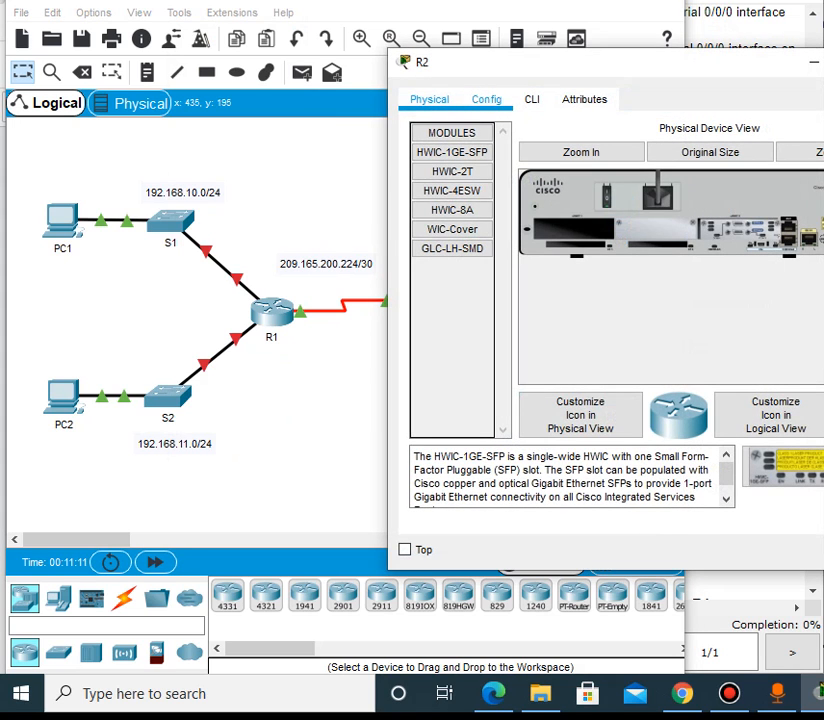
pyautogui.click(486, 99)
pyautogui.click(399, 362)
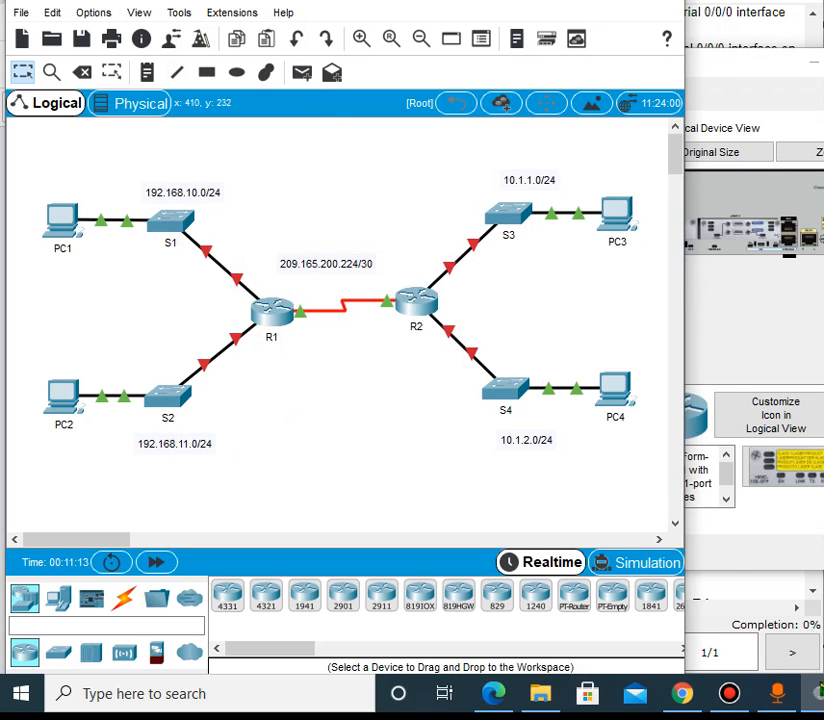
pyautogui.click(415, 300)
pyautogui.click(532, 99)
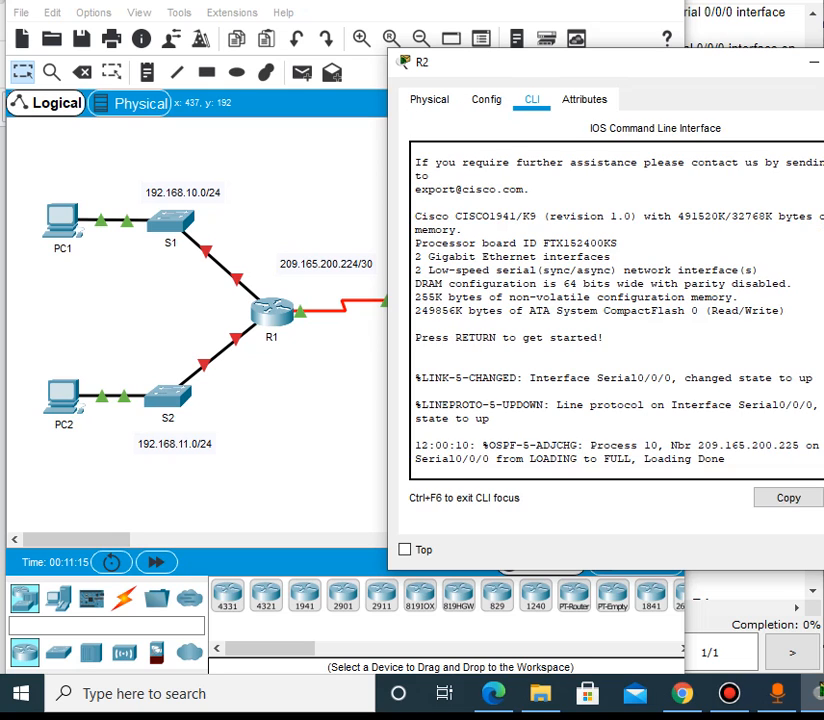
# Log in to R2 with the console password and enter privileged mode with the enable password
pyautogui.press('Return')
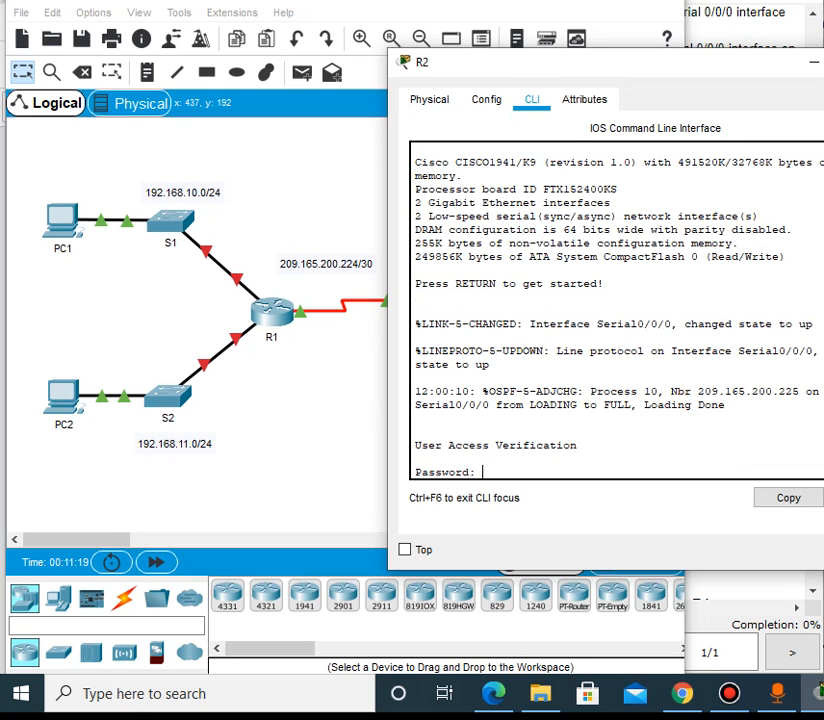
pyautogui.press('Return')
pyautogui.write('e')
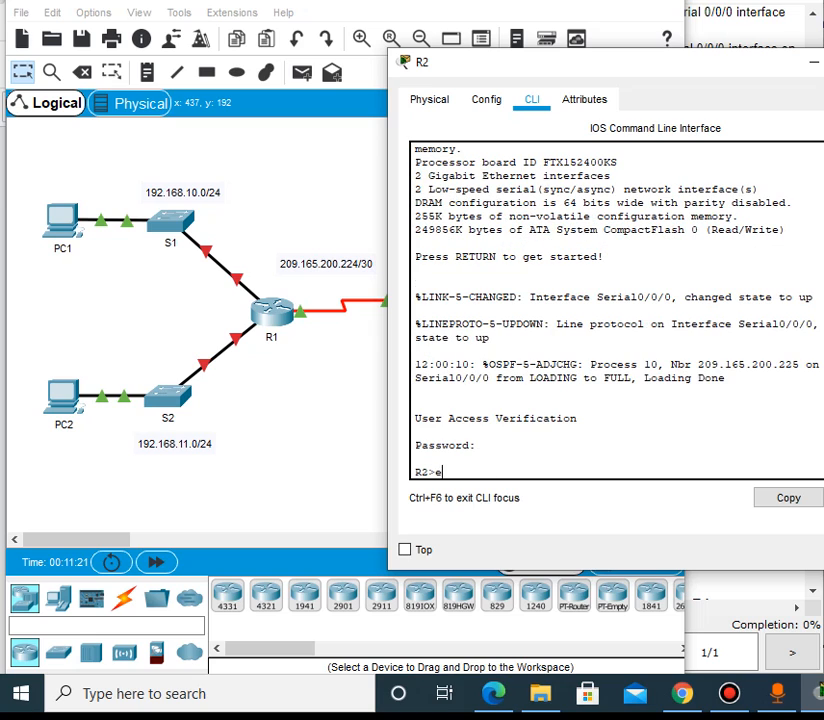
pyautogui.write('na')
pyautogui.press('Tab')
pyautogui.press('Return')
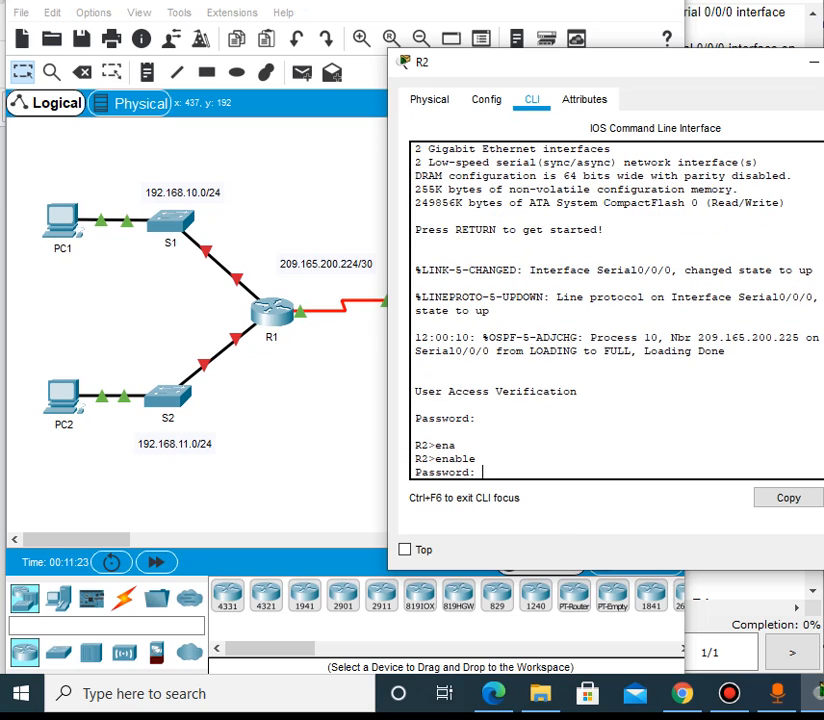
pyautogui.press('Return')
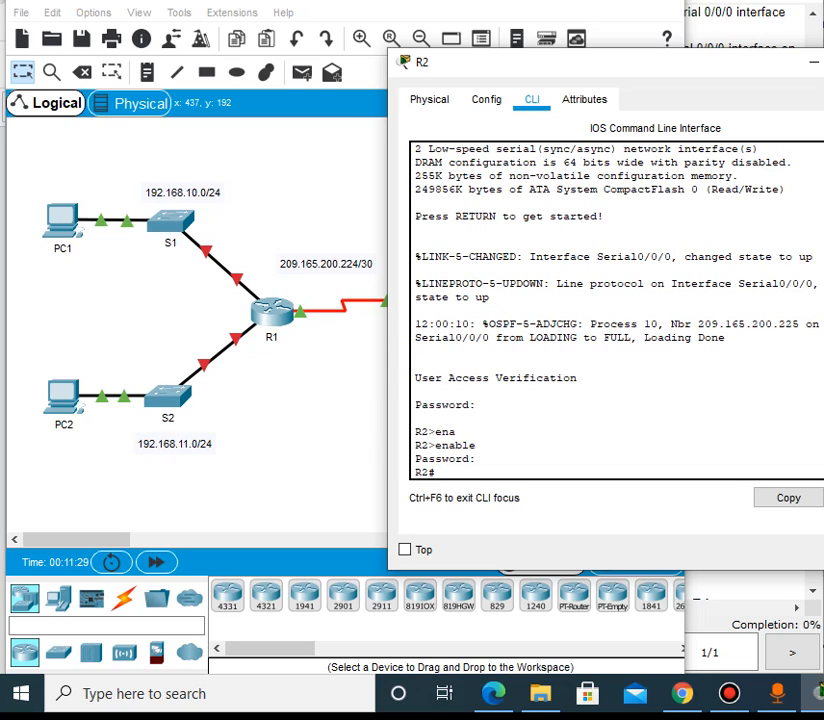
# Display R2's interface summary with show ip interface brief and move its window so the whole output fits on screen
pyautogui.write('show ip interface')
pyautogui.press('Tab')
pyautogui.write('br')
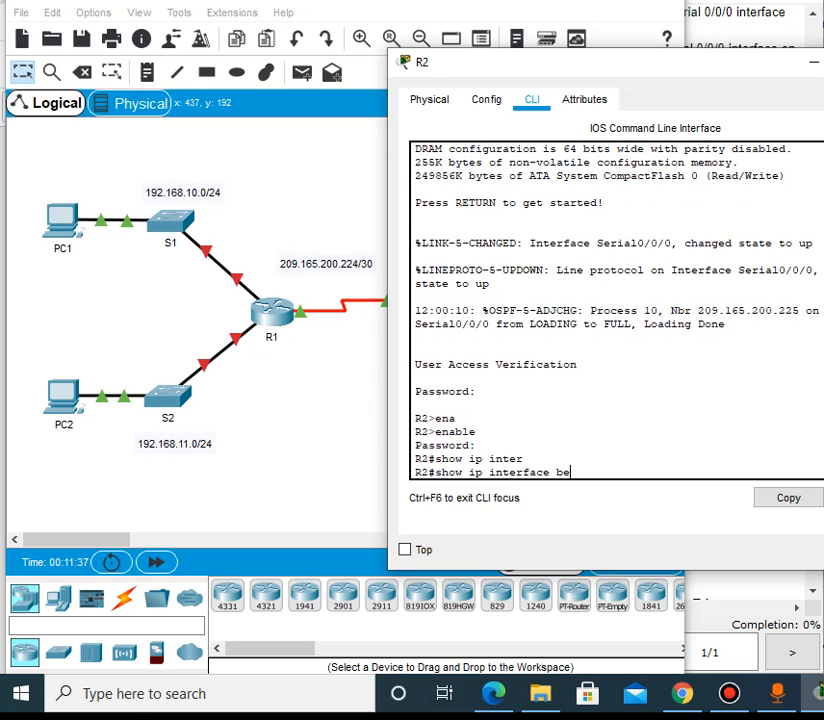
pyautogui.press('Tab')
pyautogui.press('Return')
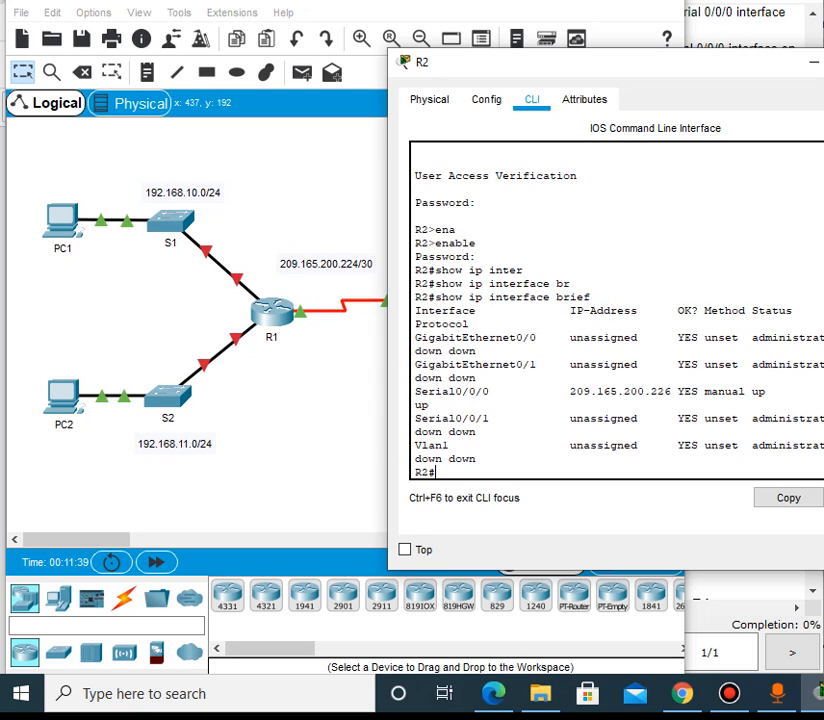
pyautogui.moveTo(715, 74); pyautogui.dragTo(548, 97)
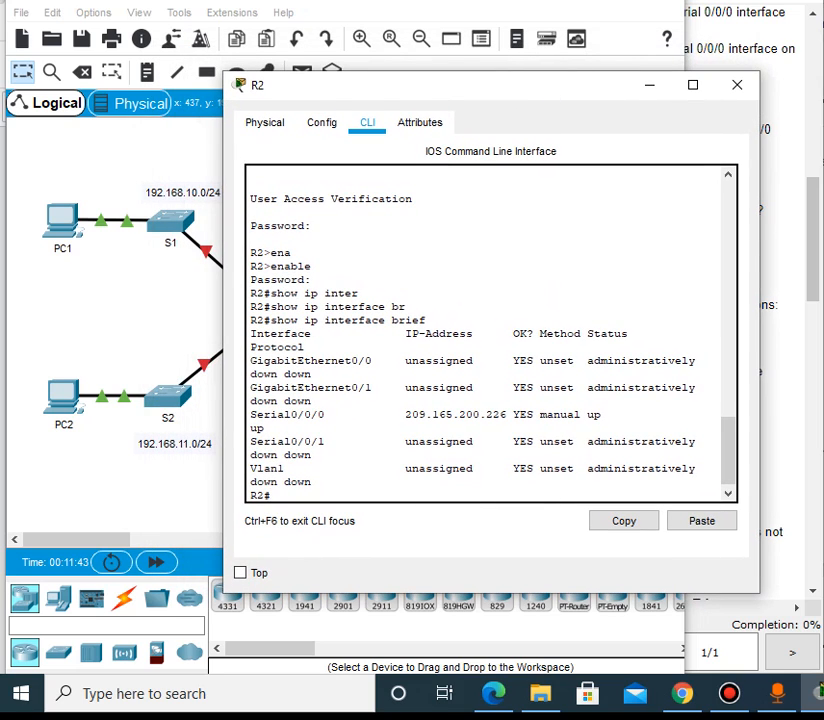
# Bring R1's interface summary to the front and review it against the Step 2b questions
pyautogui.moveTo(819, 693)
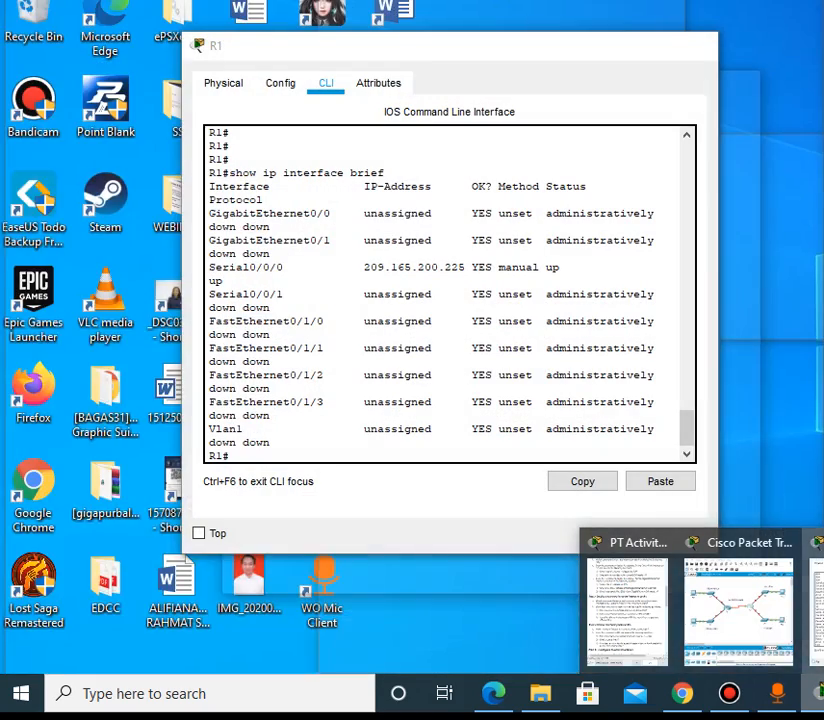
pyautogui.click(819, 612)
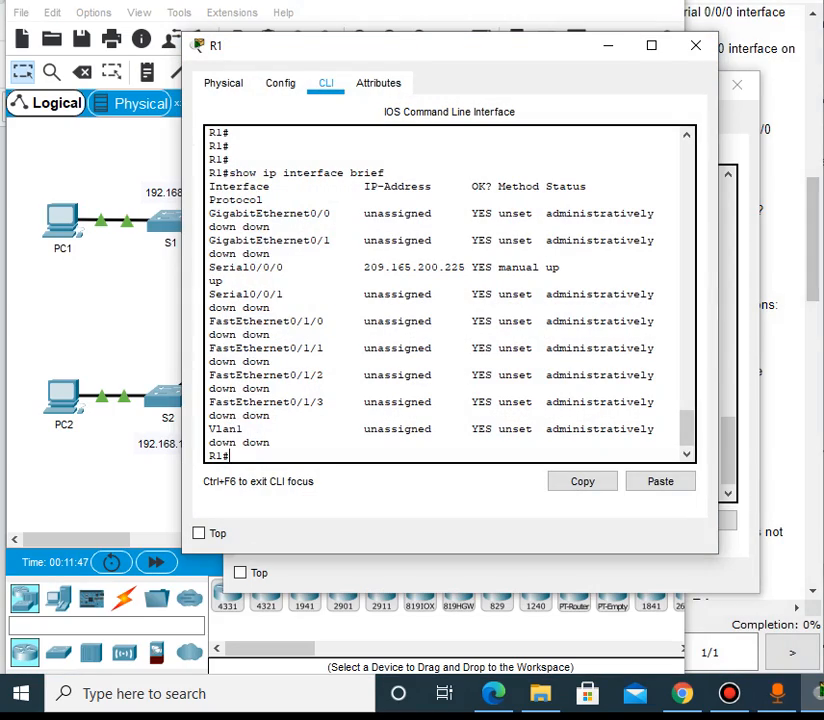
pyautogui.moveTo(420, 46); pyautogui.dragTo(388, 47)
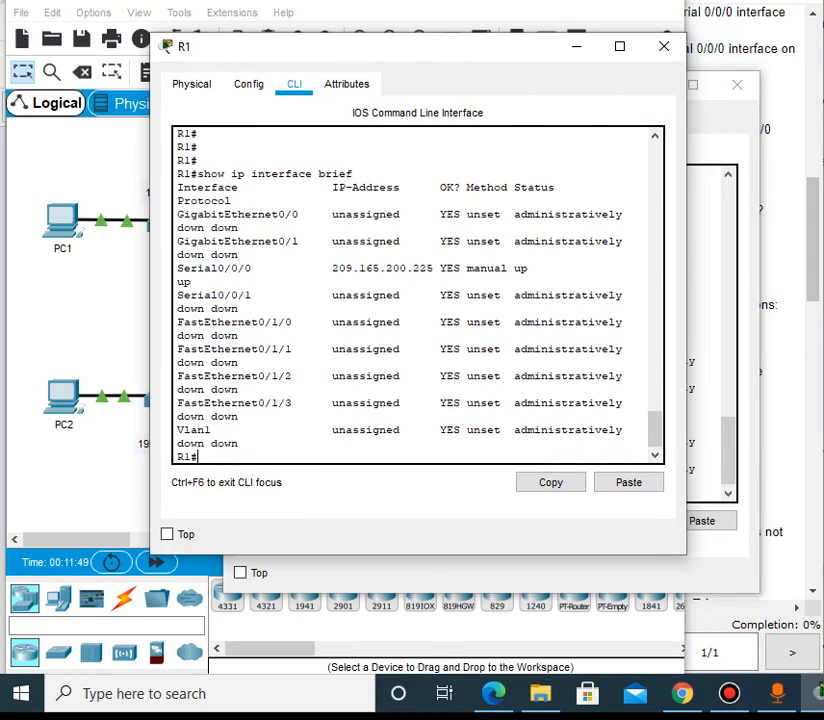
pyautogui.click(783, 400)
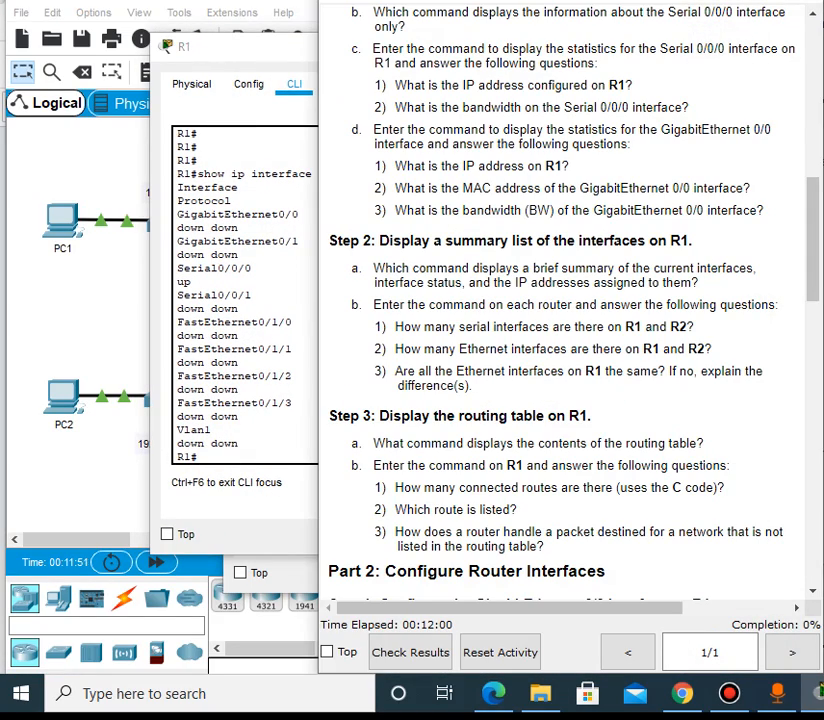
pyautogui.click(244, 362)
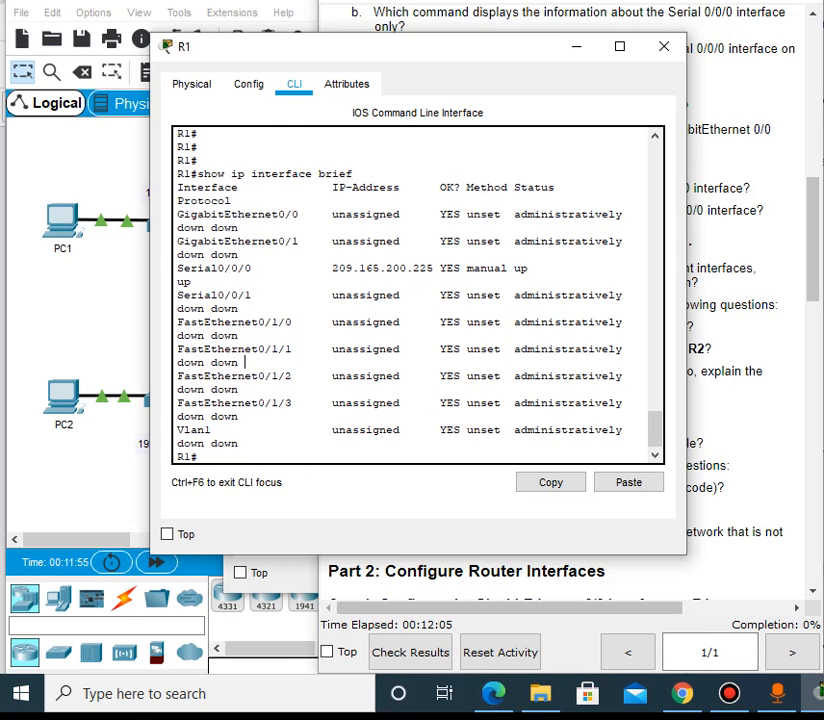
pyautogui.scroll(1, 368, 402)
pyautogui.scroll(-1, 245, 420)
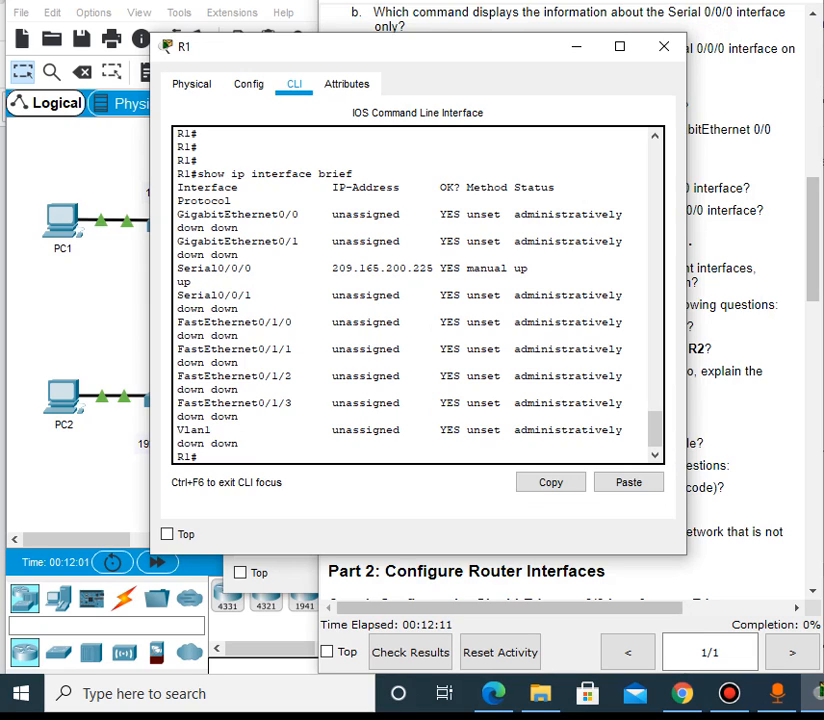
# Identify the serial interfaces in R1's interface summary to answer question 1 of Step 2b
pyautogui.moveTo(177, 268); pyautogui.dragTo(527, 268)
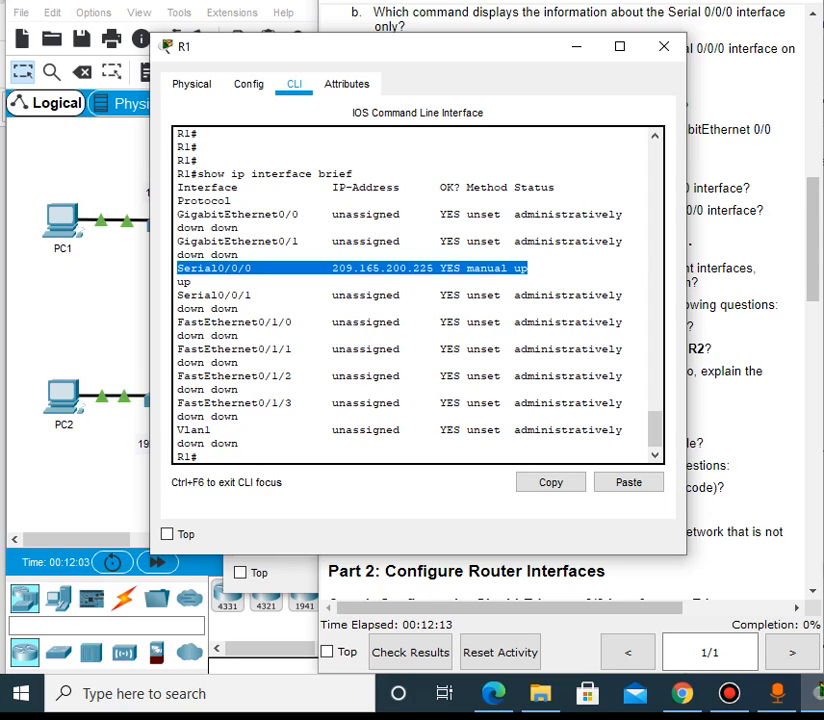
pyautogui.click(206, 308)
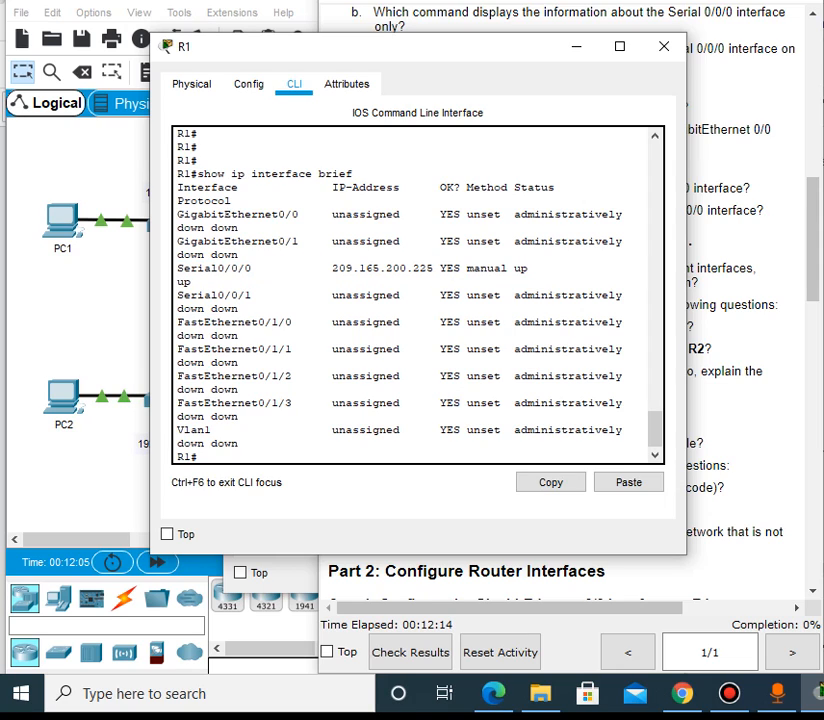
pyautogui.moveTo(177, 268); pyautogui.dragTo(252, 295)
pyautogui.click(211, 268)
pyautogui.tripleClick(211, 268)
pyautogui.click(317, 268)
pyautogui.click(740, 430)
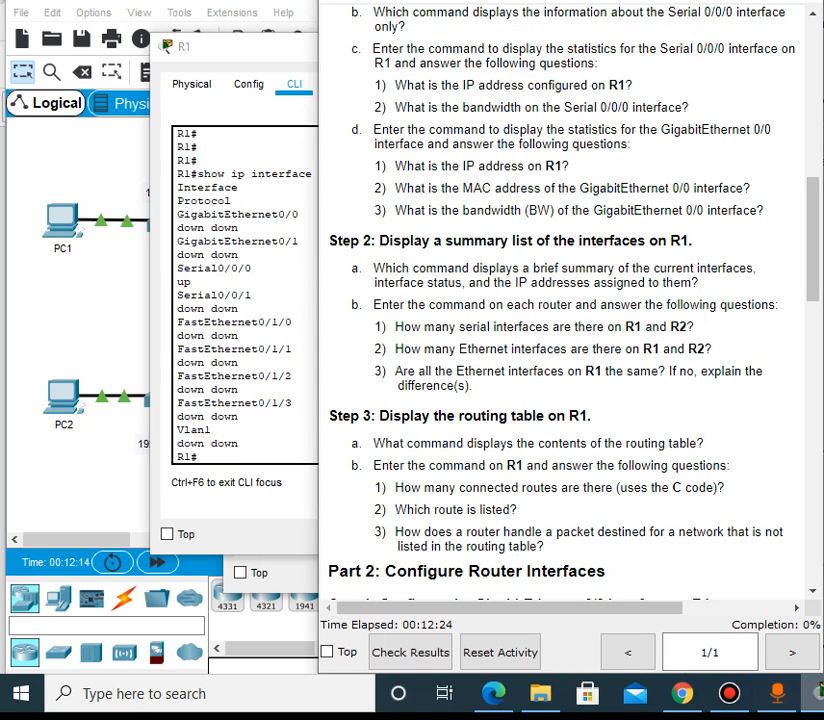
# Switch to R2's command line and identify the serial interfaces in its interface summary for the same question
pyautogui.click(818, 692)
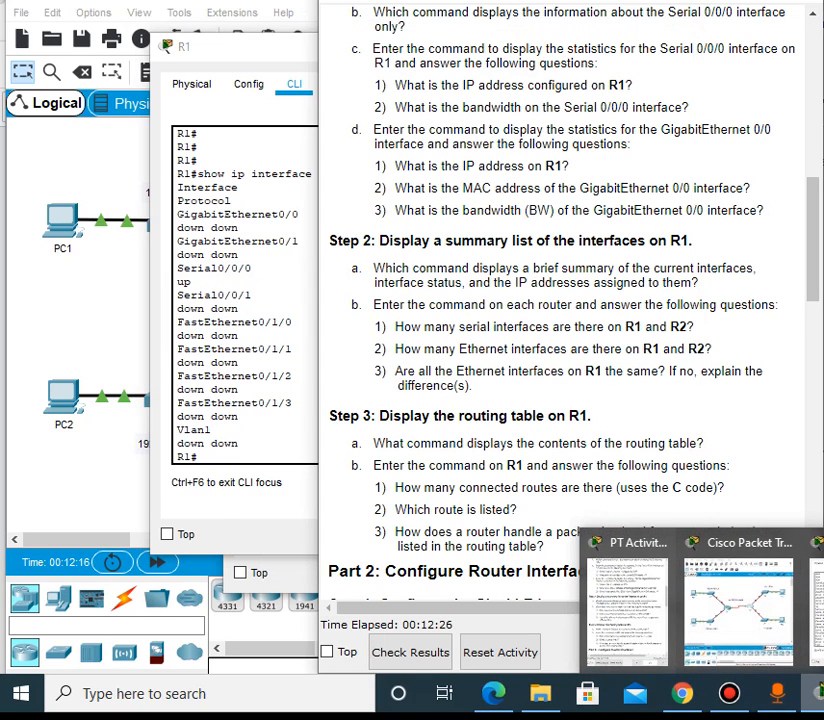
pyautogui.click(820, 620)
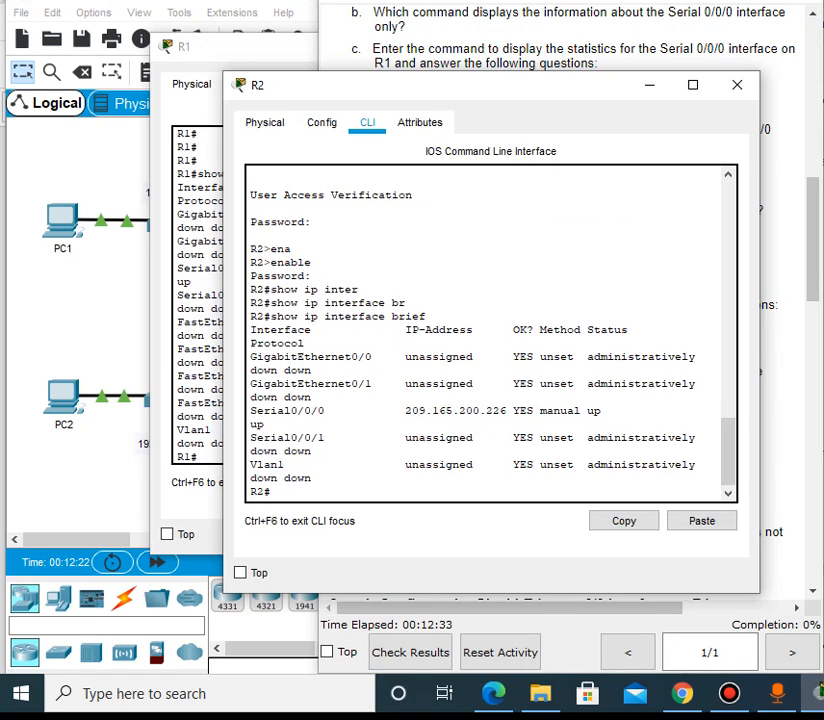
pyautogui.moveTo(250, 410); pyautogui.dragTo(338, 437)
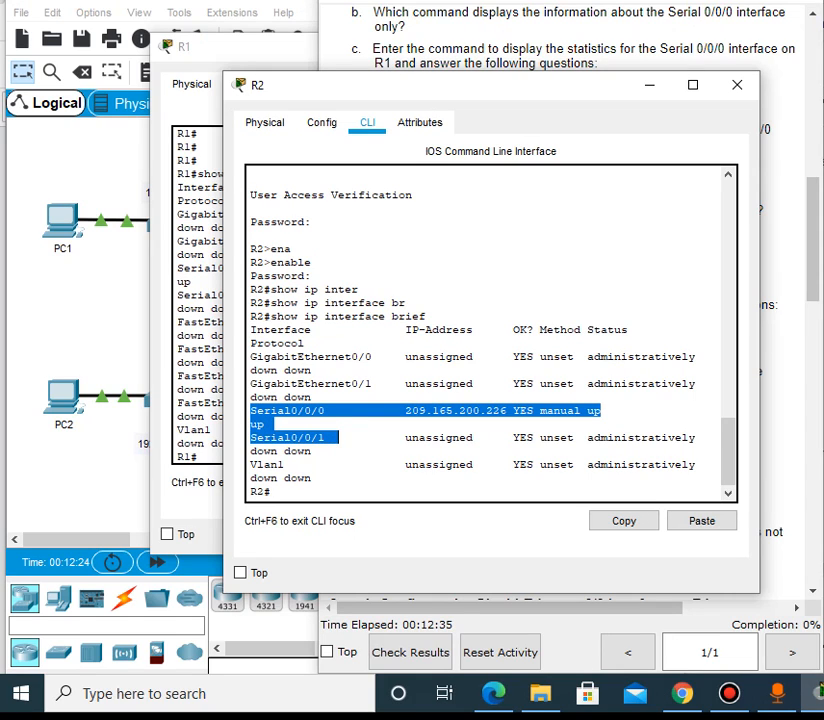
# Check the Serial0/0/0 entry in R2's interface summary and return to the Step 2b questions
pyautogui.click(297, 410)
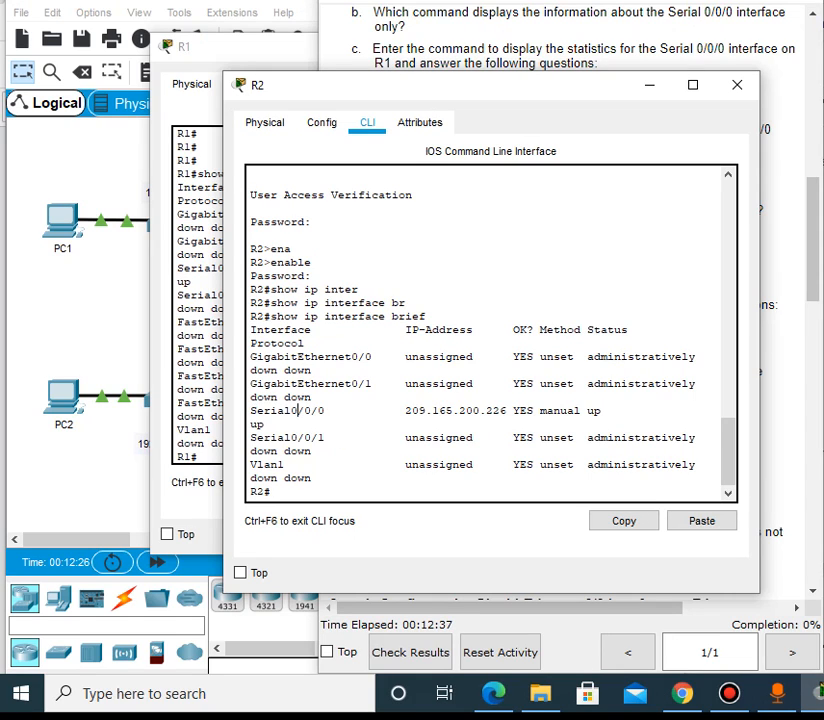
pyautogui.moveTo(412, 410); pyautogui.dragTo(445, 410)
pyautogui.click(782, 420)
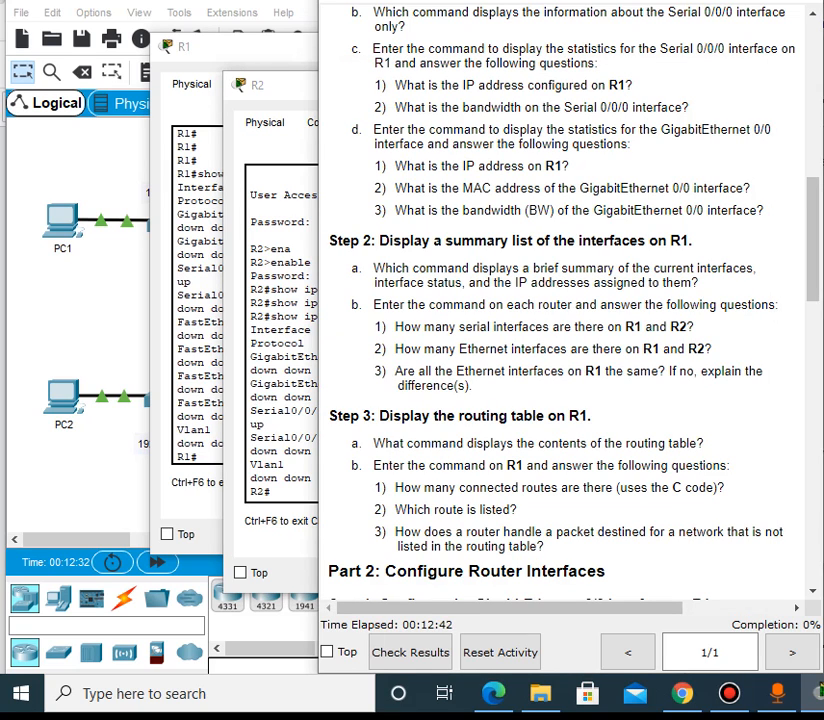
# Compare R1's FastEthernet entries with R2's interface summary for question 2 of Step 2b
pyautogui.click(287, 424)
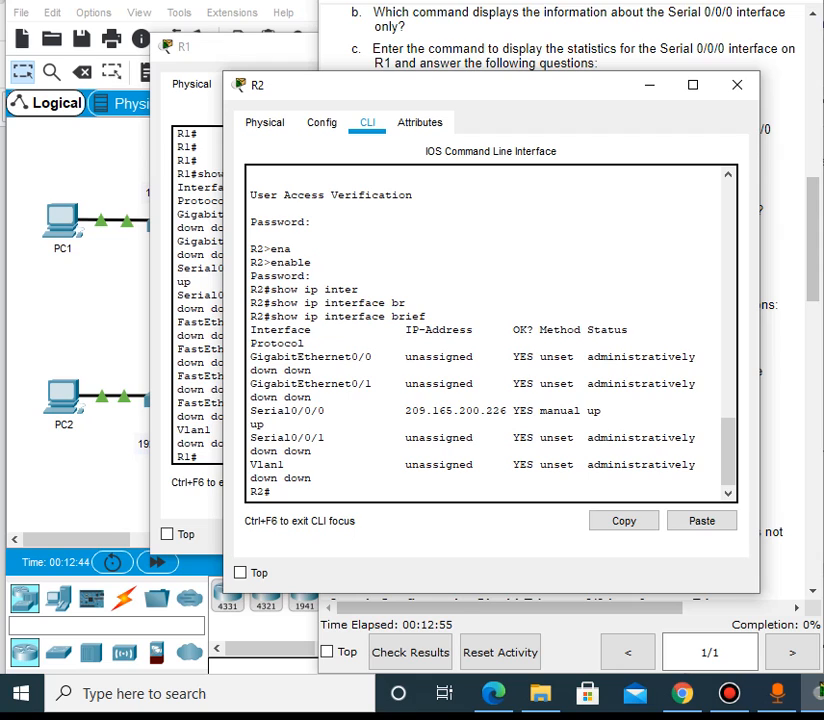
pyautogui.click(240, 47)
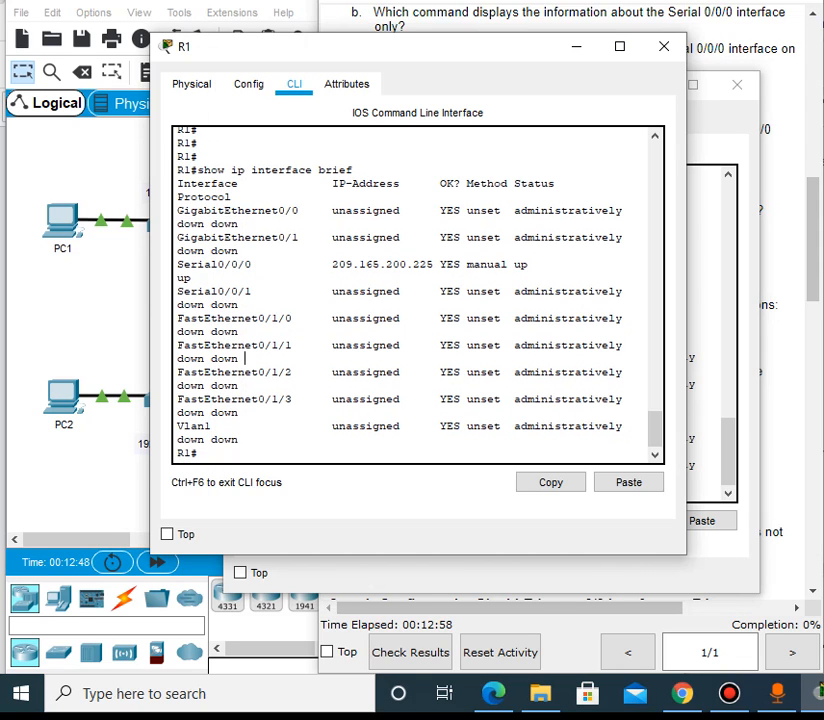
pyautogui.moveTo(244, 362); pyautogui.dragTo(245, 413)
pyautogui.click(728, 393)
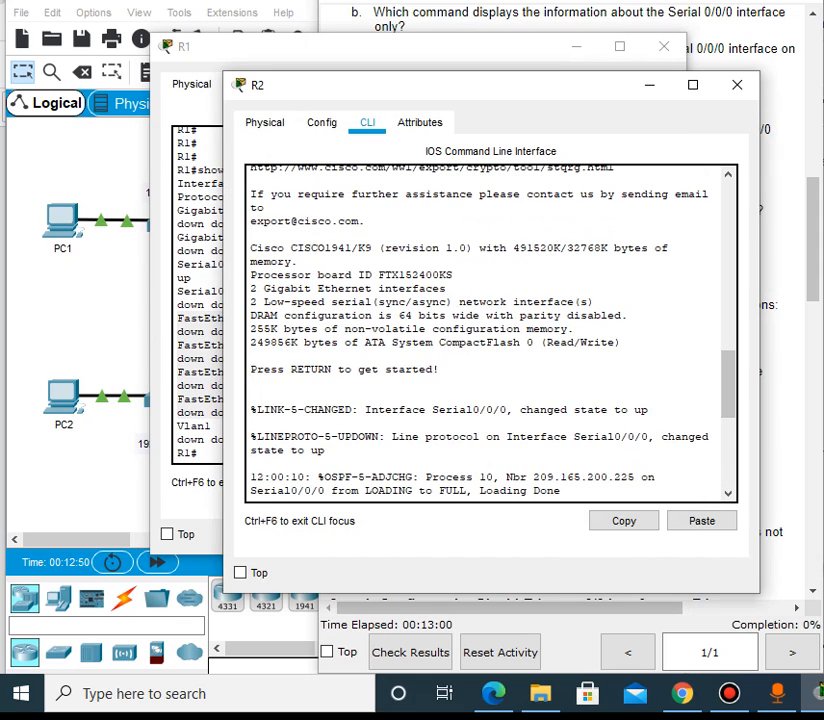
pyautogui.moveTo(728, 393); pyautogui.dragTo(728, 462)
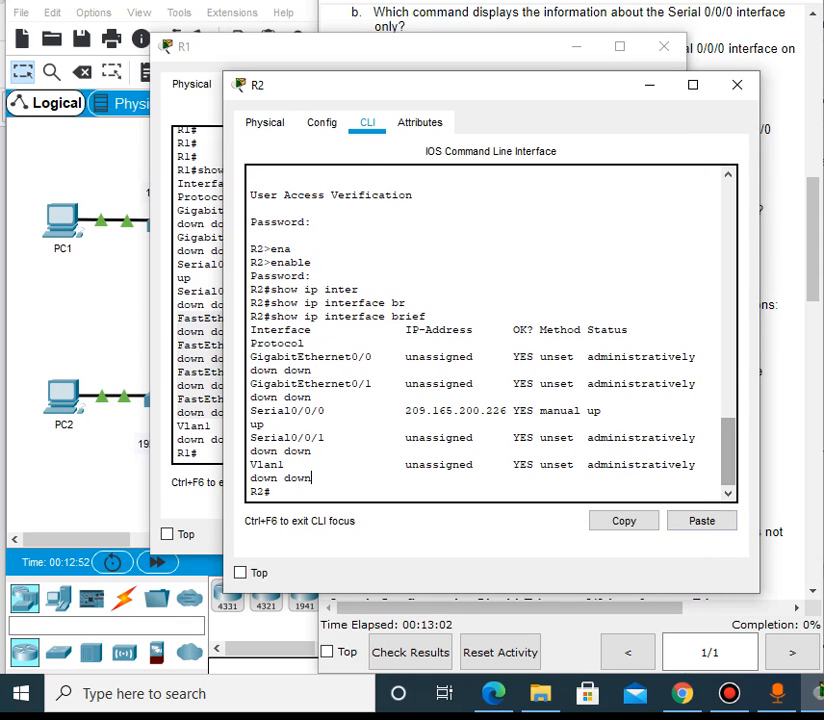
pyautogui.click(784, 432)
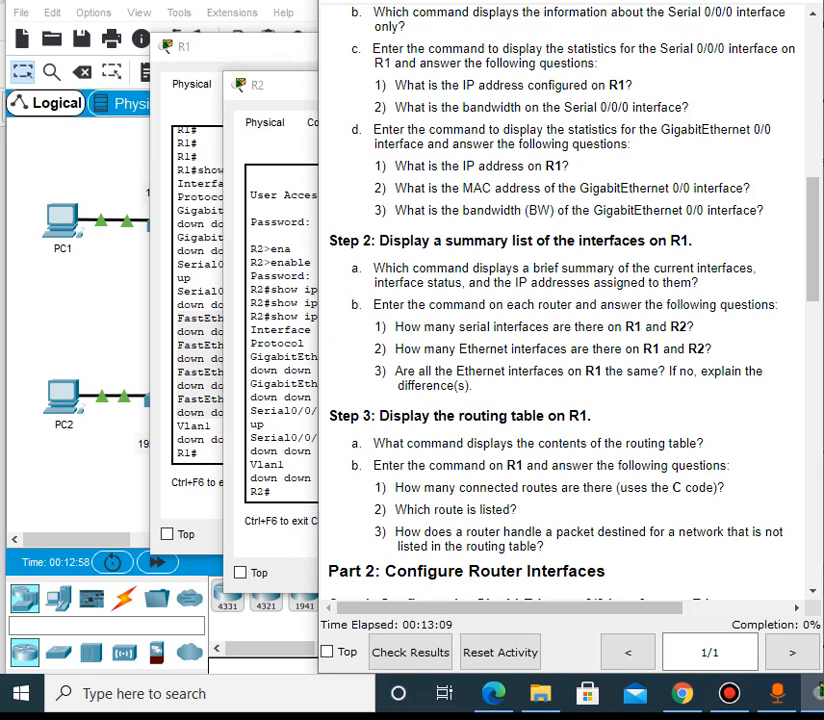
# Identify the GigabitEthernet interfaces on R2 and the FastEthernet interfaces on R1, and return to the activity instructions
pyautogui.click(287, 405)
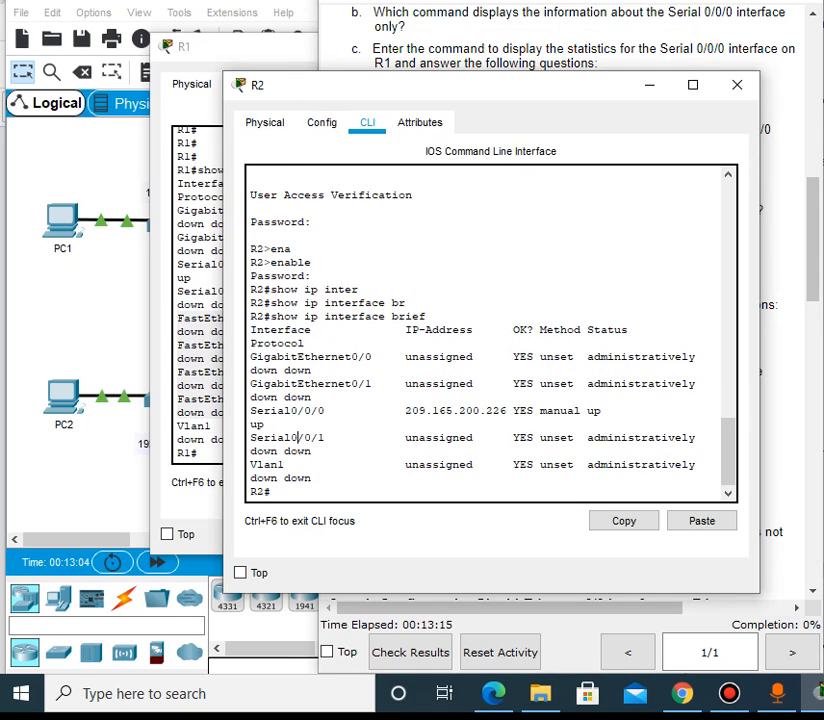
pyautogui.moveTo(250, 356); pyautogui.dragTo(378, 384)
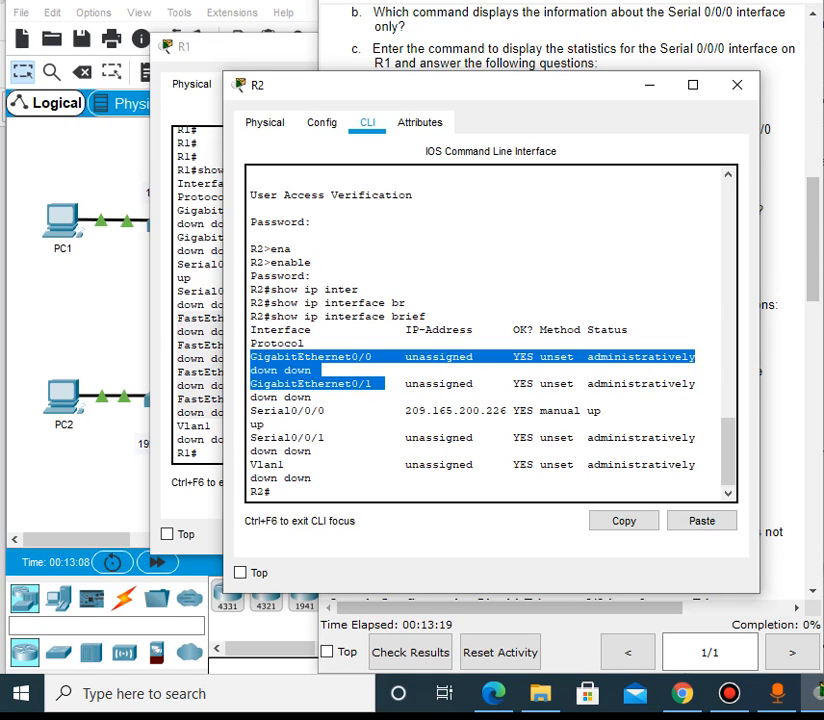
pyautogui.click(211, 412)
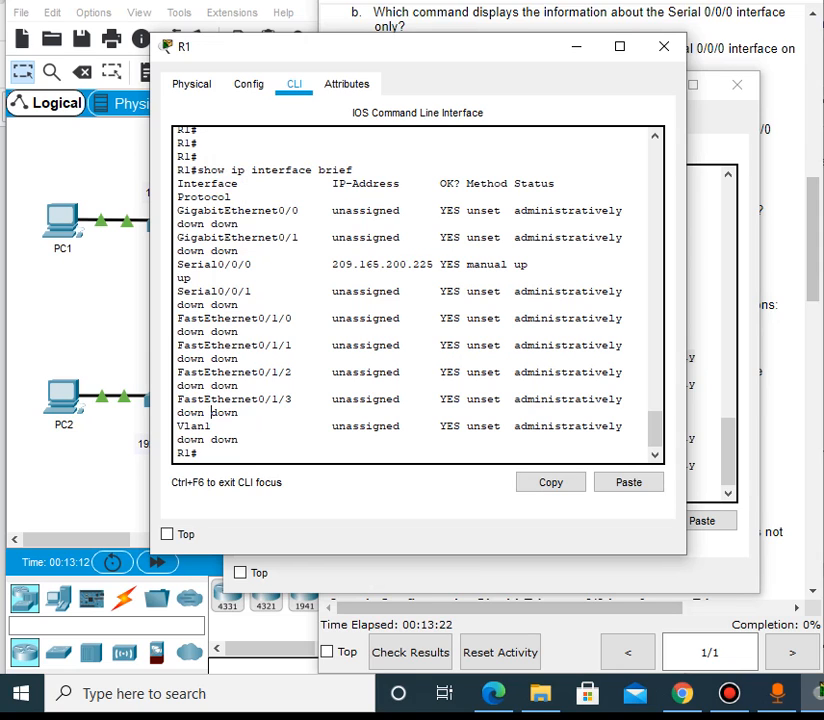
pyautogui.moveTo(177, 318); pyautogui.dragTo(333, 399)
pyautogui.click(704, 303)
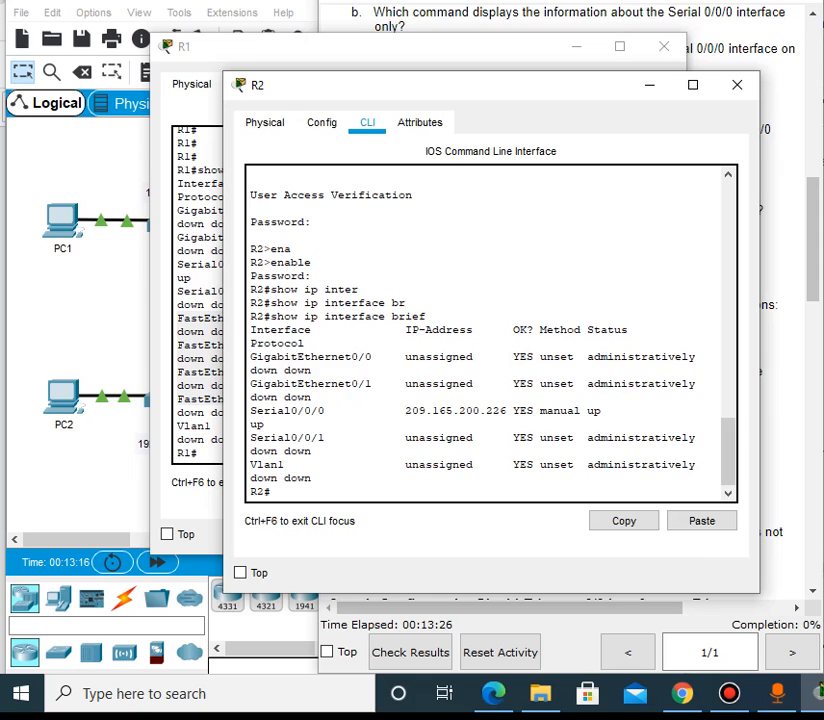
pyautogui.click(785, 335)
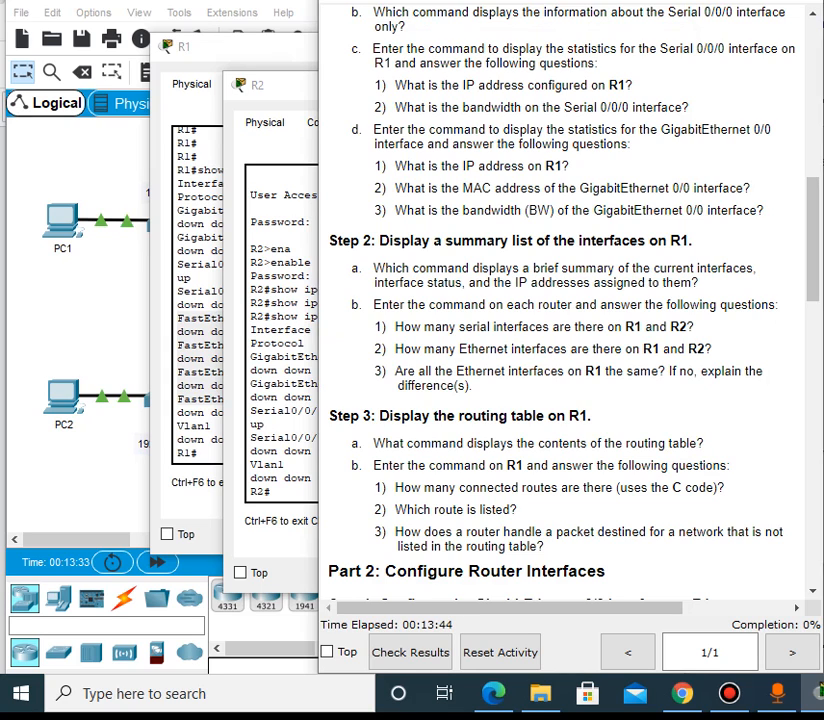
# Examine the types of Ethernet interfaces in R1's summary to answer question 3 of Step 2b
pyautogui.click(210, 358)
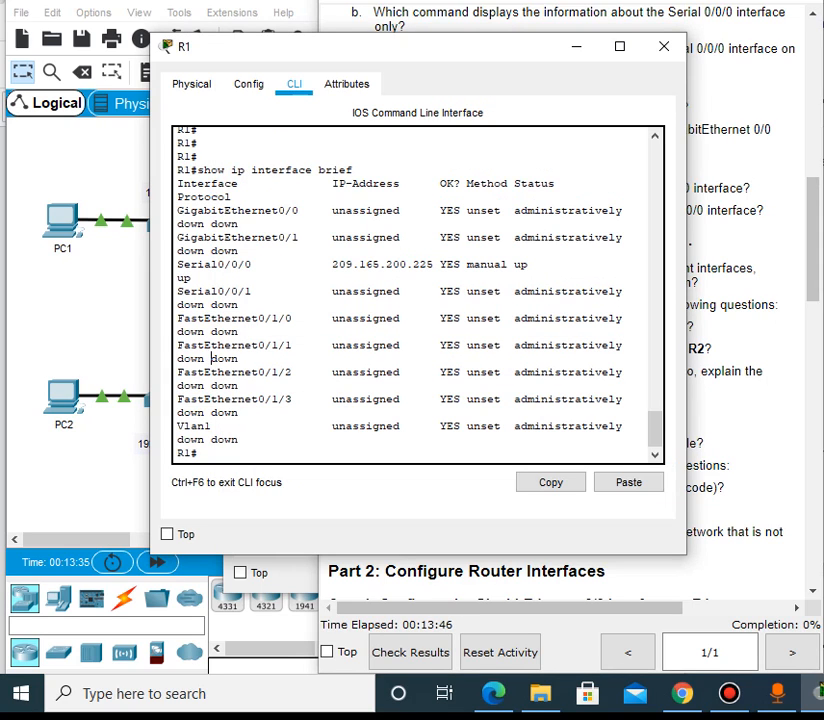
pyautogui.scroll(1, 417, 295)
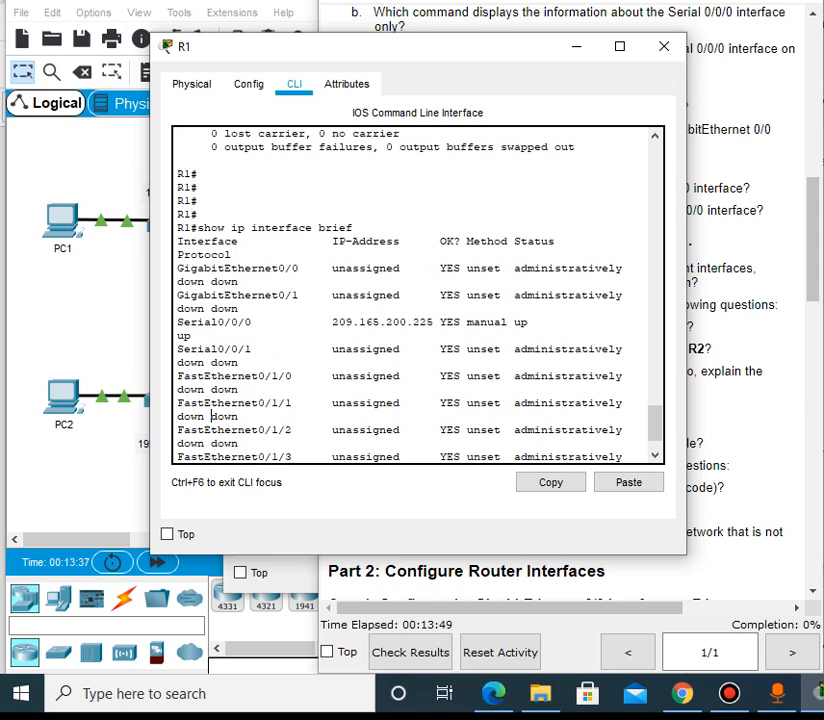
pyautogui.scroll(-1, 417, 295)
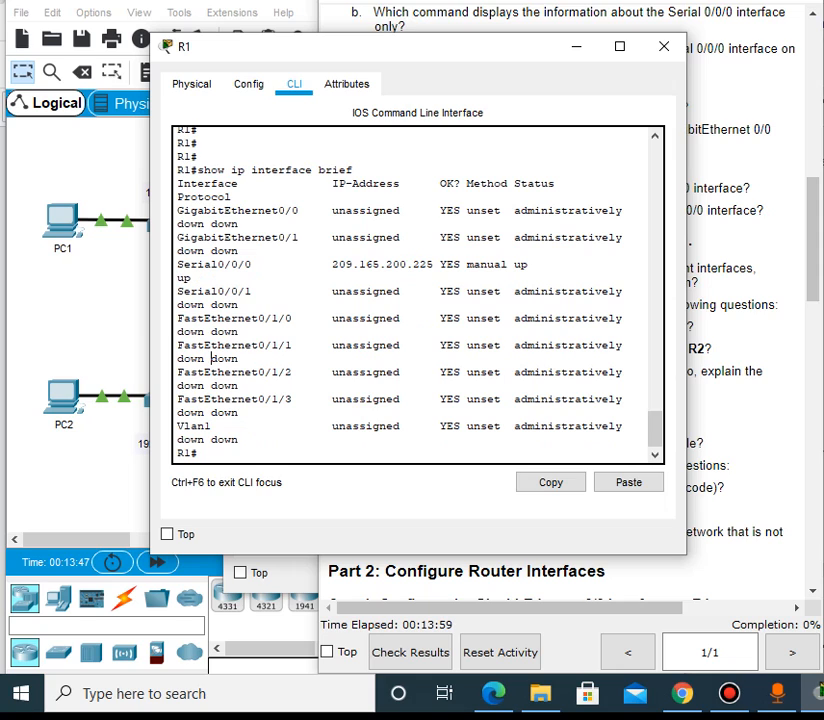
# Read Step 3 of the instructions and its question a on the command that displays the routing table
pyautogui.click(745, 400)
pyautogui.scroll(-1, 745, 400)
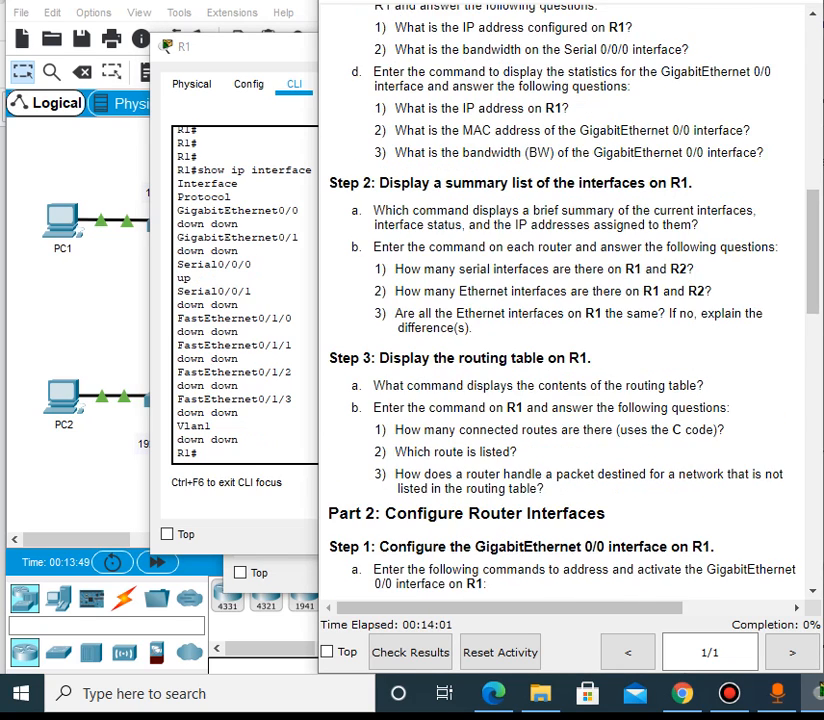
pyautogui.scroll(-3, 570, 300)
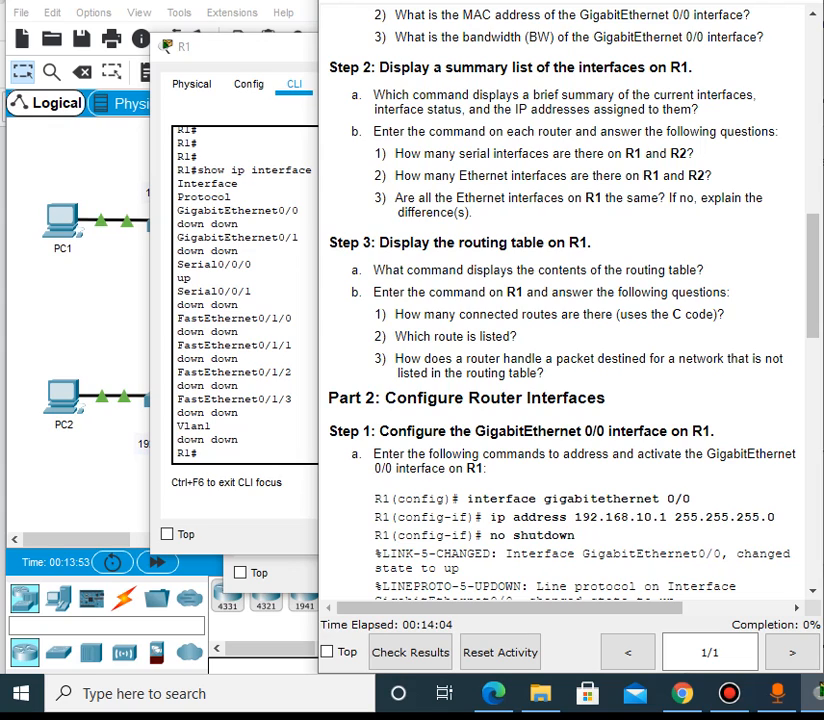
pyautogui.moveTo(379, 243); pyautogui.dragTo(588, 243)
pyautogui.click(588, 245)
pyautogui.moveTo(373, 270); pyautogui.dragTo(621, 270)
pyautogui.click(621, 270)
# Display R1's routing table with show ip route
pyautogui.click(225, 452)
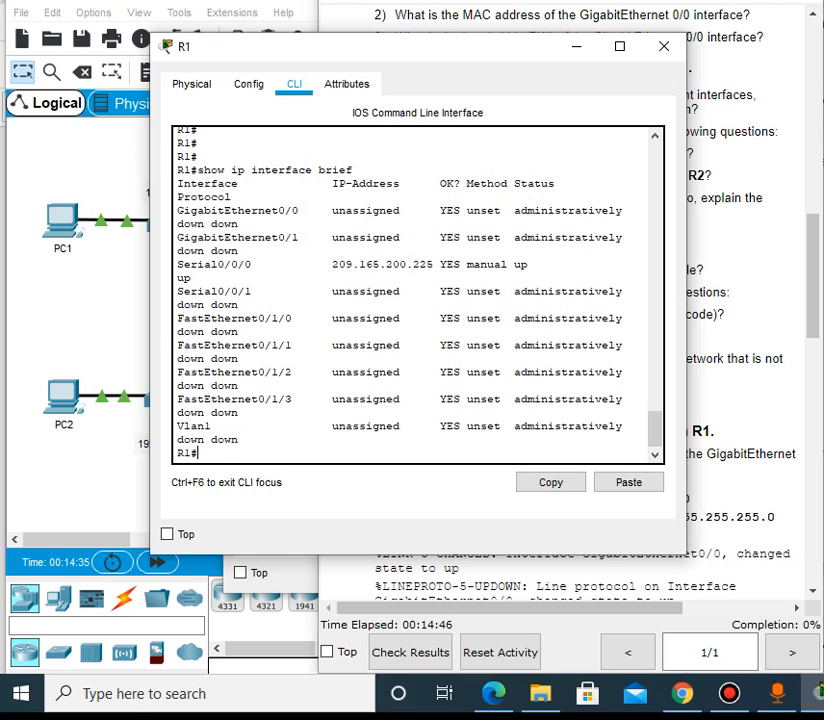
pyautogui.write('sho')
pyautogui.press('Tab')
pyautogui.write('ip ')
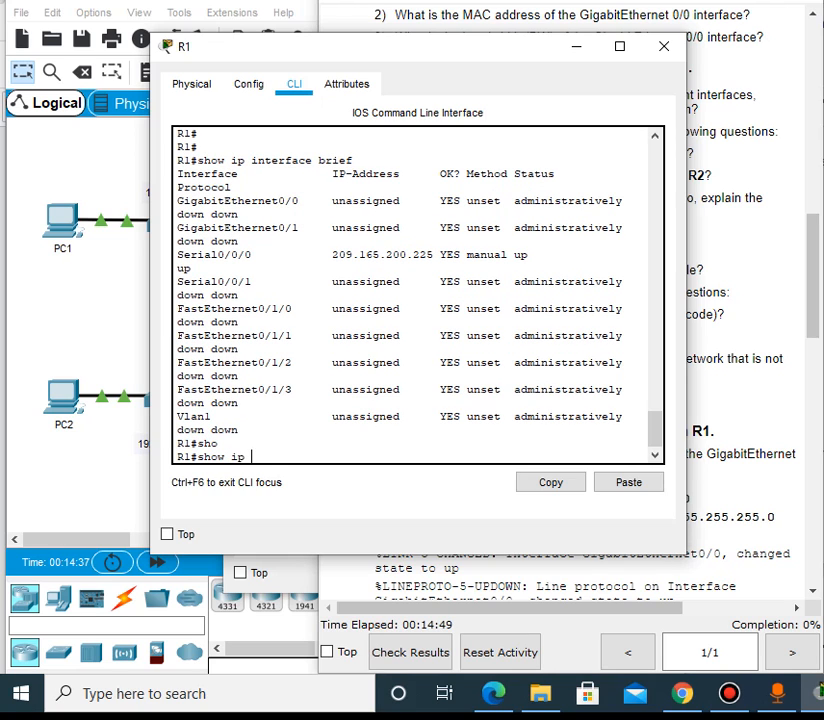
pyautogui.write('rou')
pyautogui.press('Tab')
pyautogui.press('Return')
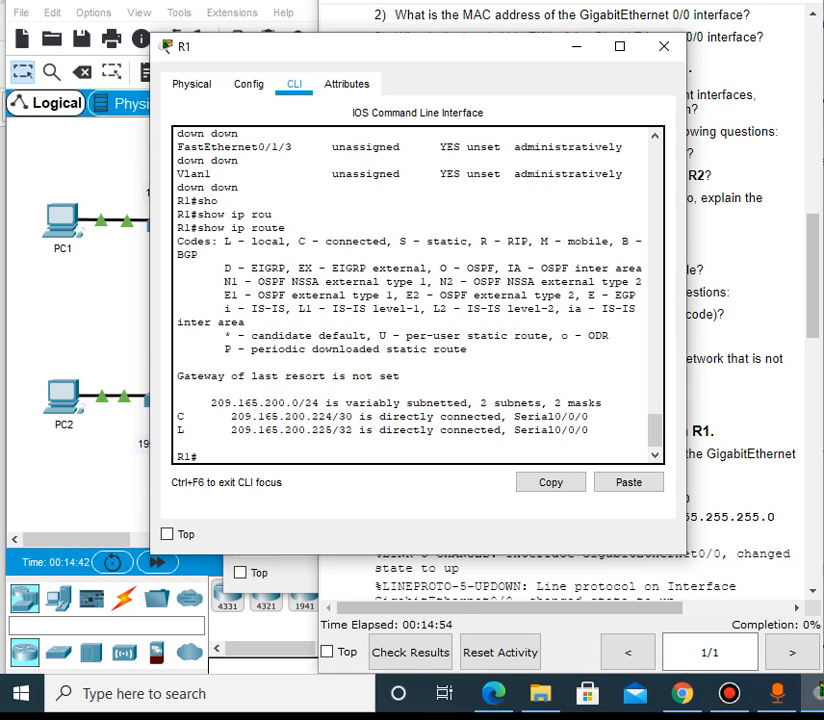
# Identify the connected route marked C in R1's routing table to answer the Step 3b questions
pyautogui.click(752, 396)
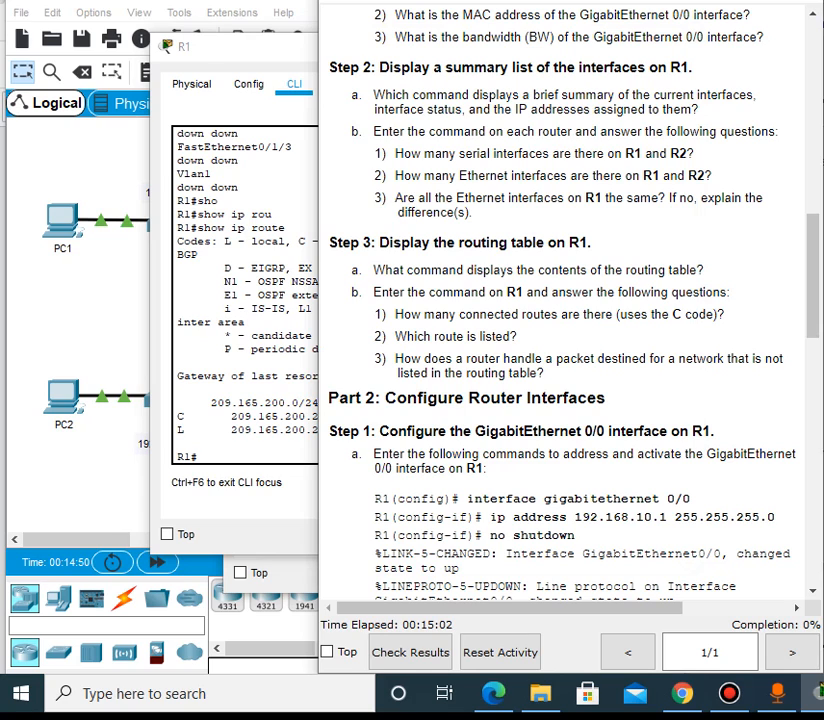
pyautogui.click(254, 373)
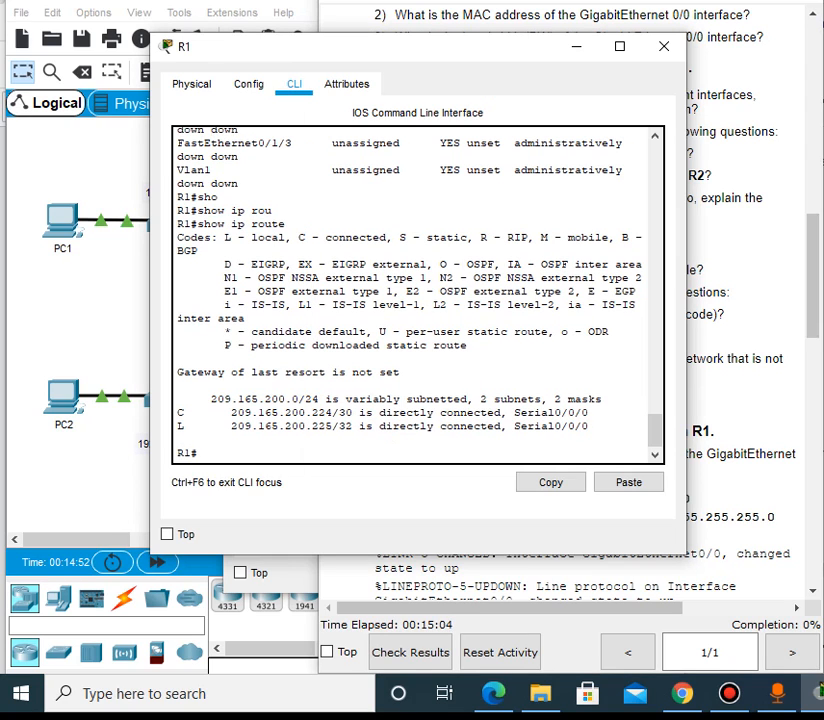
pyautogui.moveTo(178, 413); pyautogui.dragTo(568, 414)
pyautogui.click(738, 395)
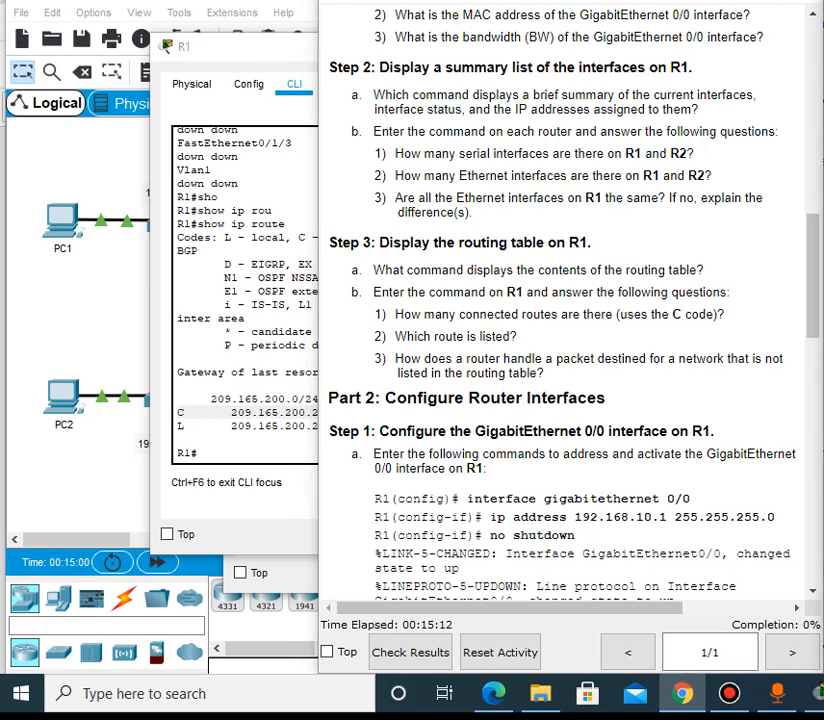
pyautogui.click(205, 398)
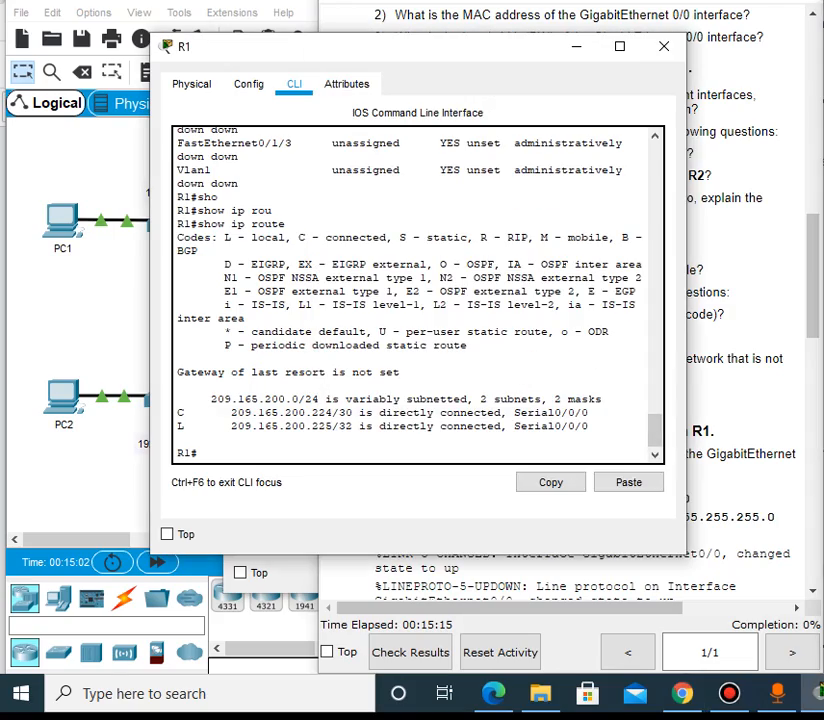
# Compare the local route marked L in R1's routing table with R1's S0/0/0 address in the Addressing Table
pyautogui.click(745, 398)
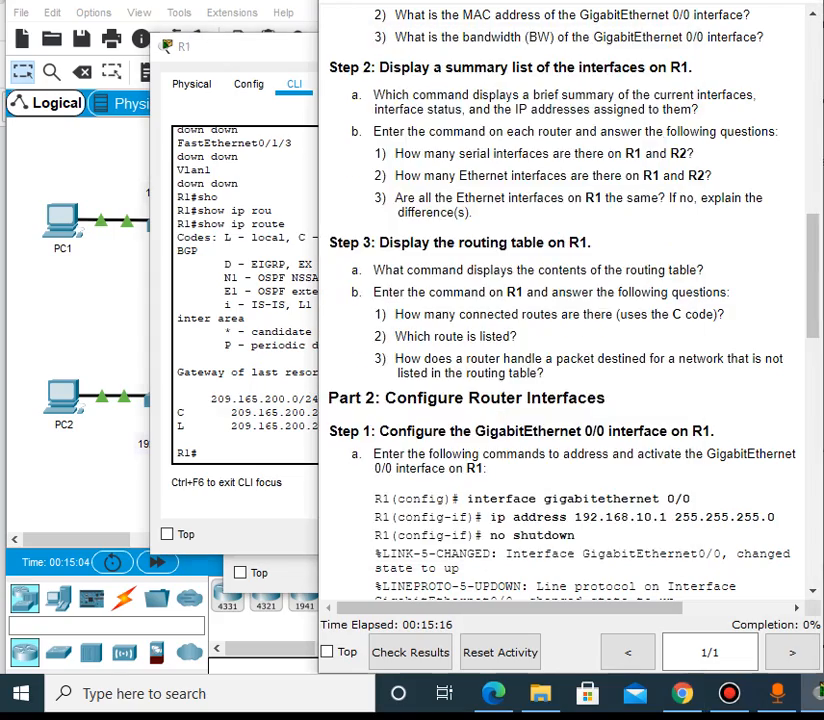
pyautogui.scroll(11, 745, 398)
pyautogui.scroll(3, 566, 300)
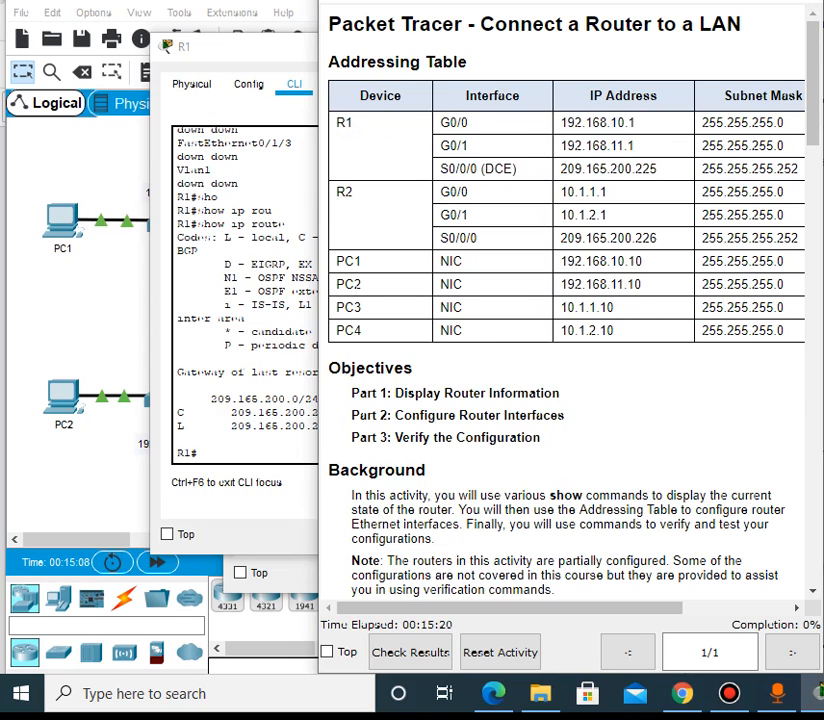
pyautogui.click(226, 412)
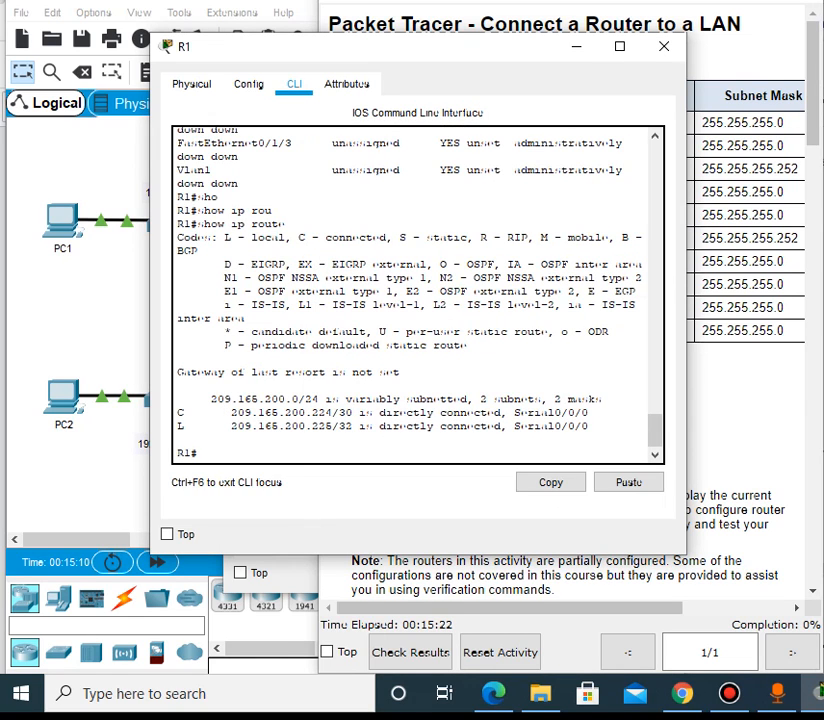
pyautogui.moveTo(231, 426); pyautogui.dragTo(373, 426)
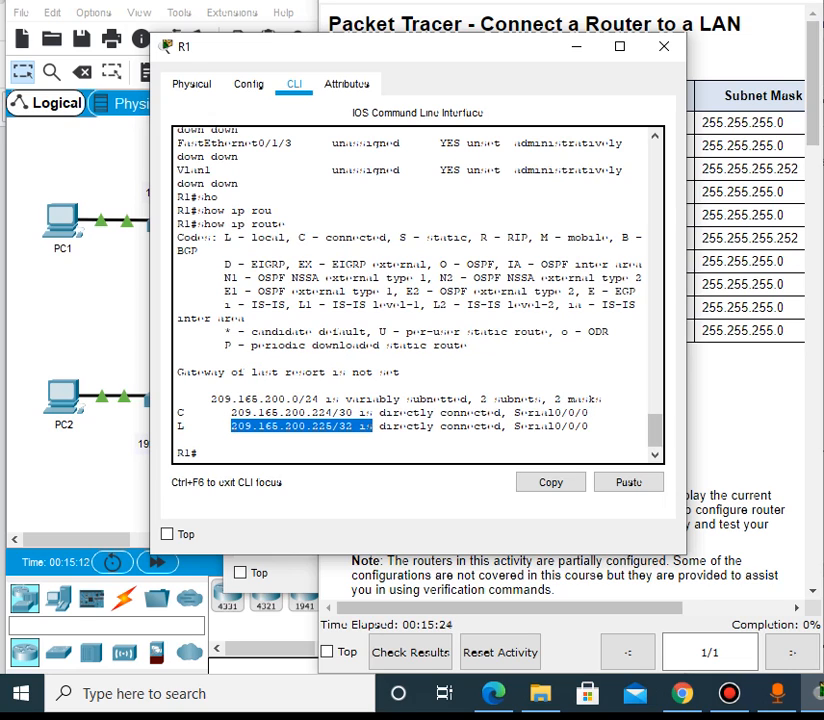
pyautogui.click(744, 420)
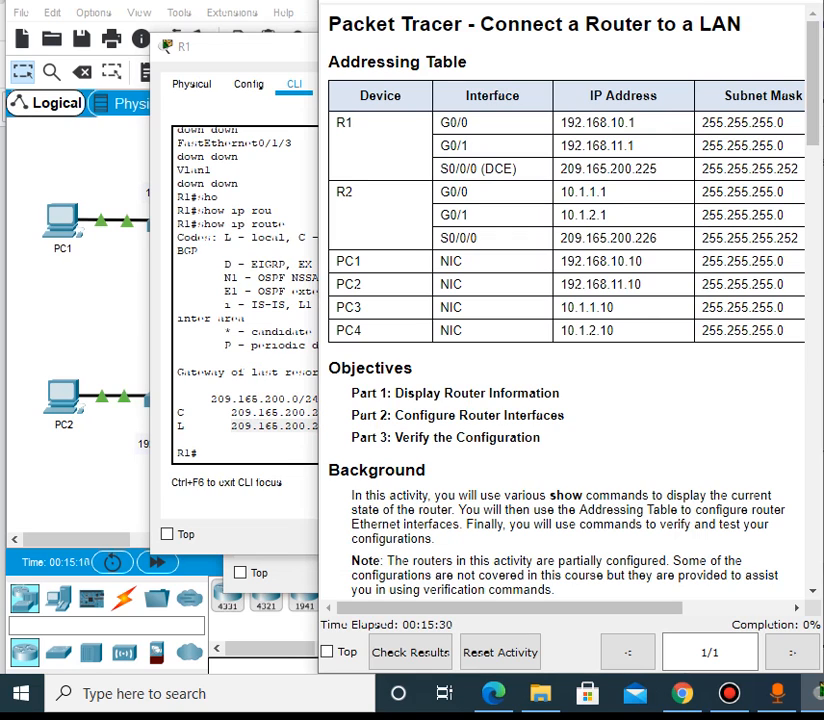
pyautogui.moveTo(230, 426); pyautogui.dragTo(349, 426)
pyautogui.click(309, 427)
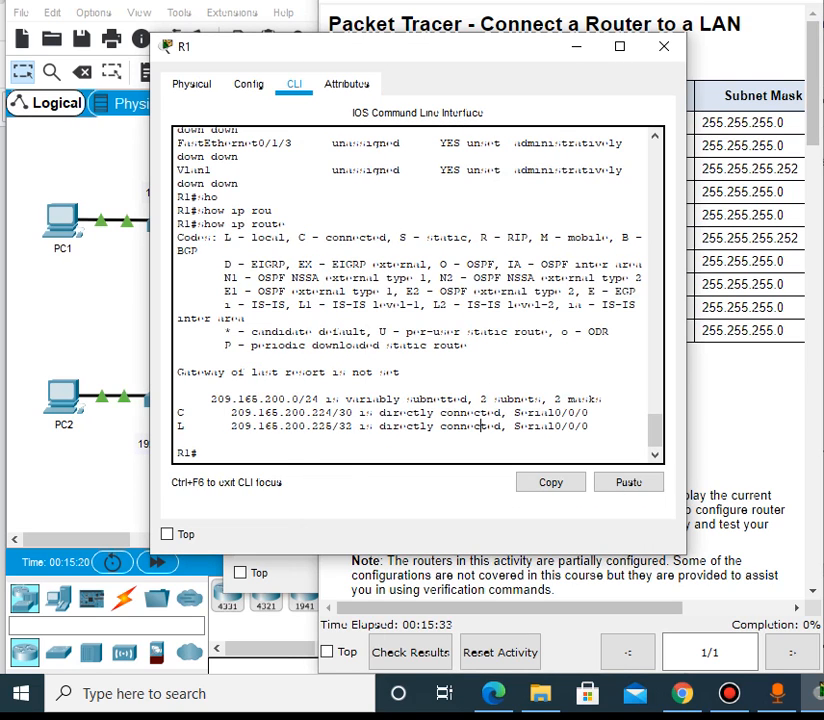
pyautogui.click(748, 424)
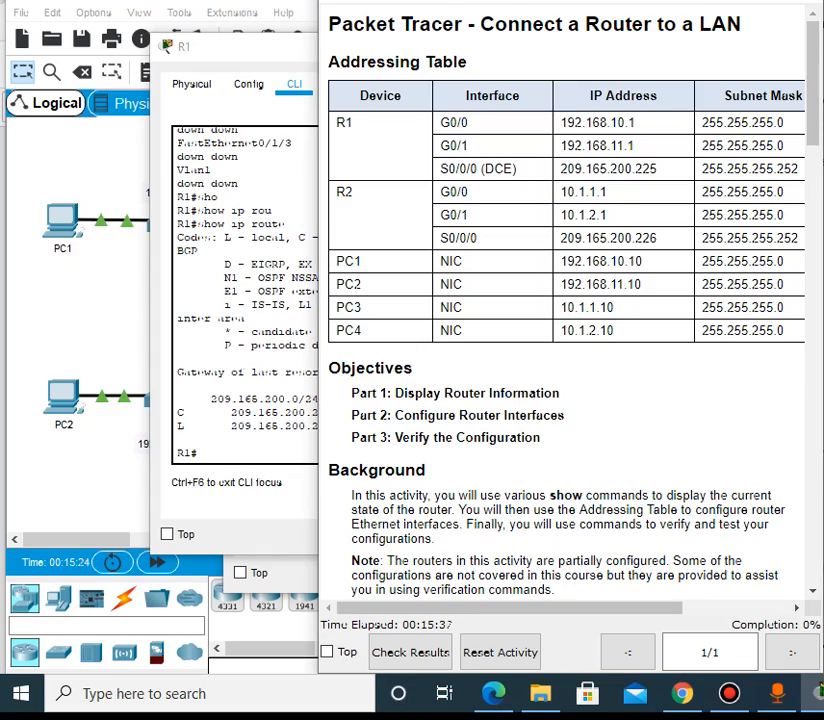
# Return to the Step 3b questions in the instructions and review how a router handles a packet for an unlisted network
pyautogui.scroll(-15, 565, 300)
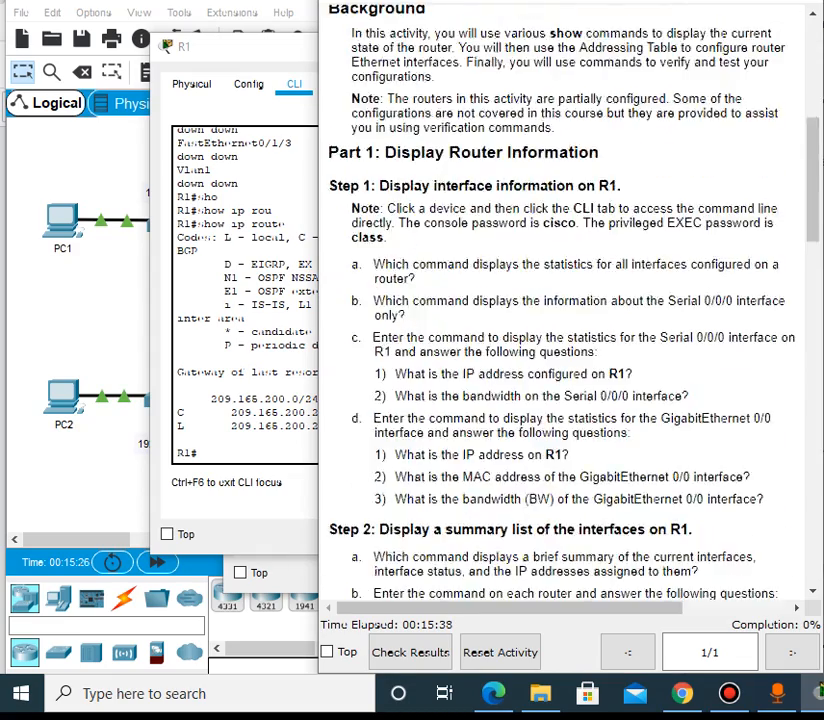
pyautogui.scroll(1, 565, 300)
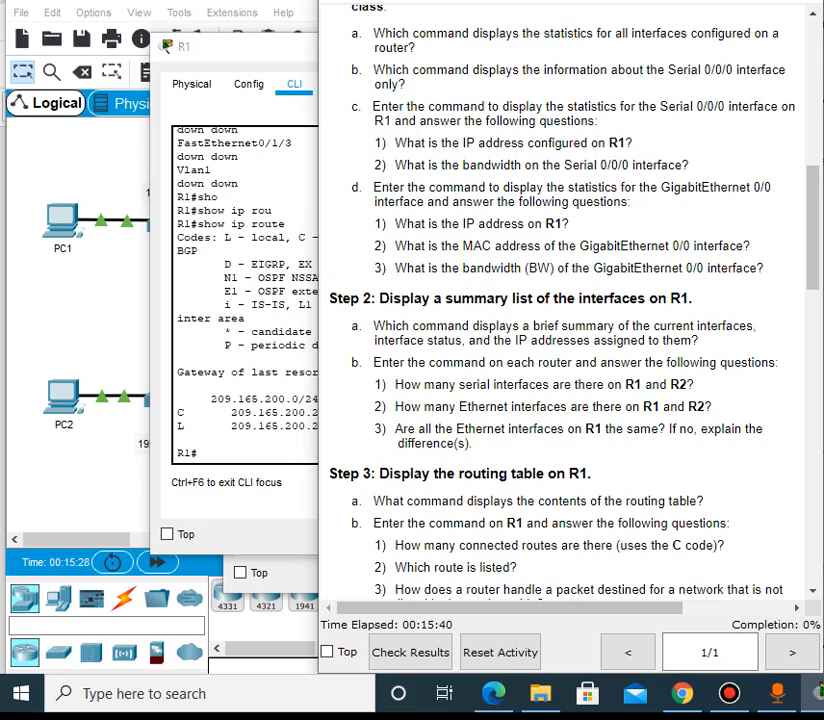
pyautogui.scroll(-3, 565, 300)
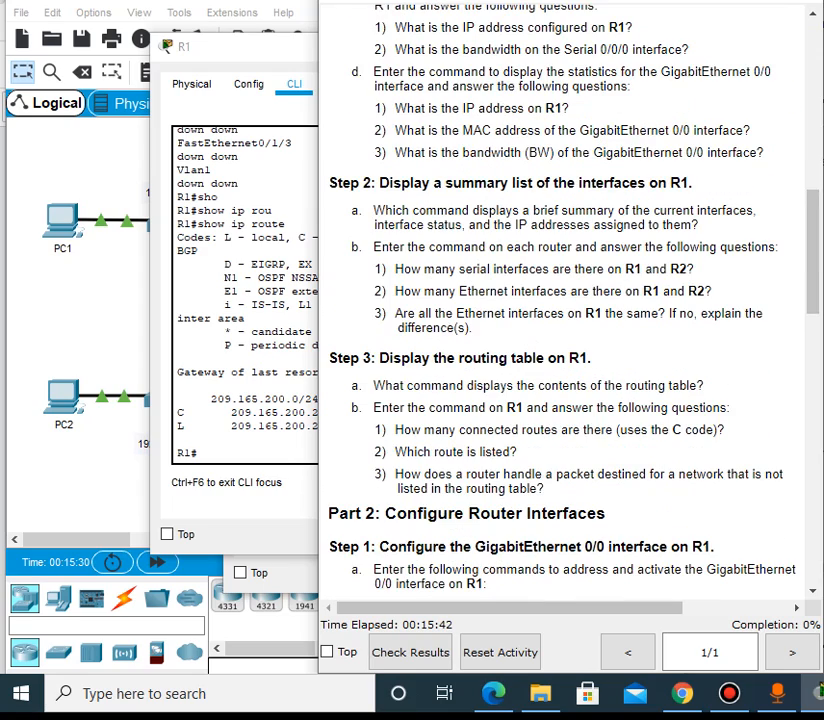
pyautogui.scroll(-1, 565, 300)
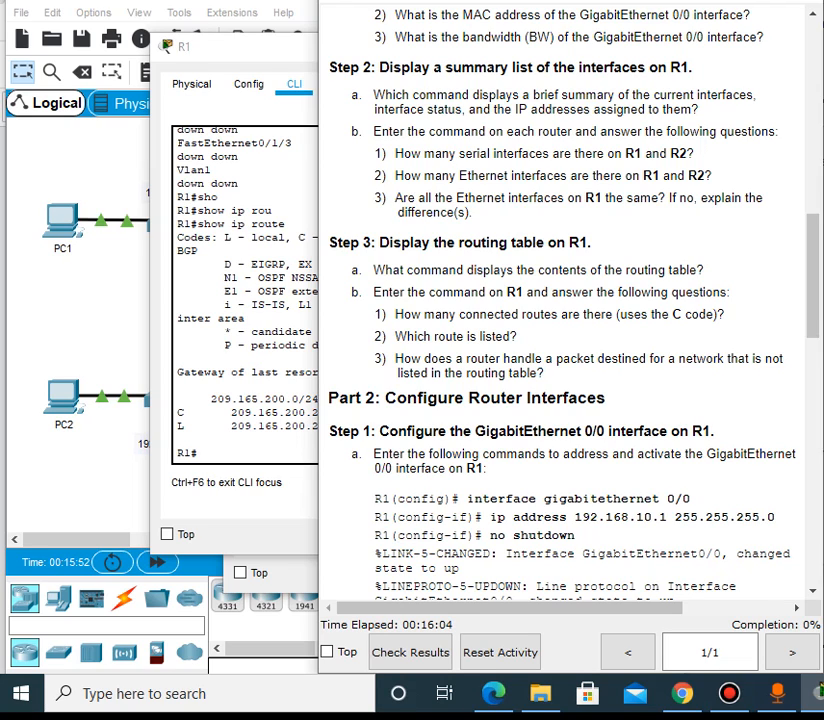
# Check the gateway of last resort line and the C and L routes in R1's routing table against the Step 3b questions
pyautogui.click(250, 372)
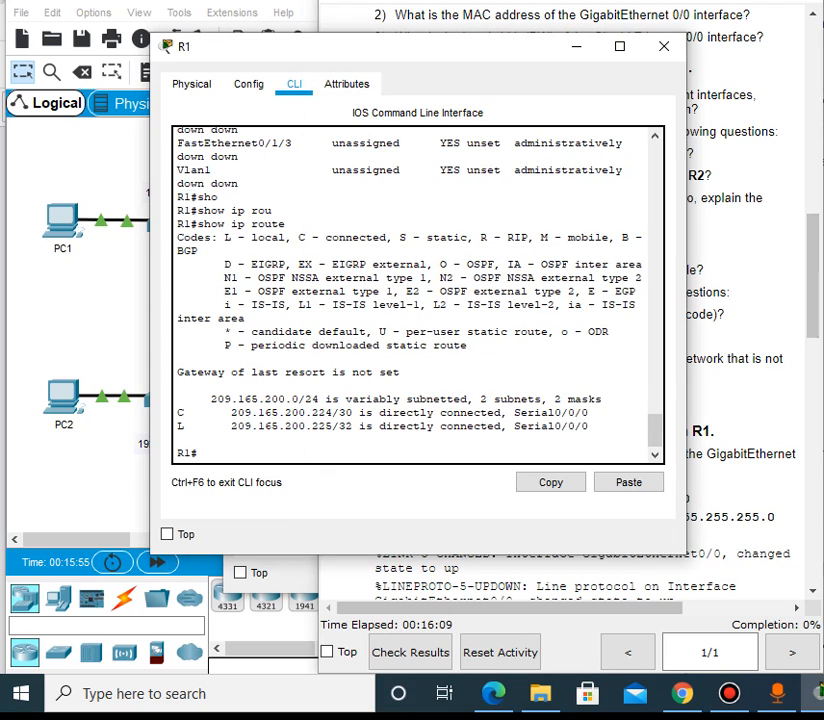
pyautogui.click(748, 330)
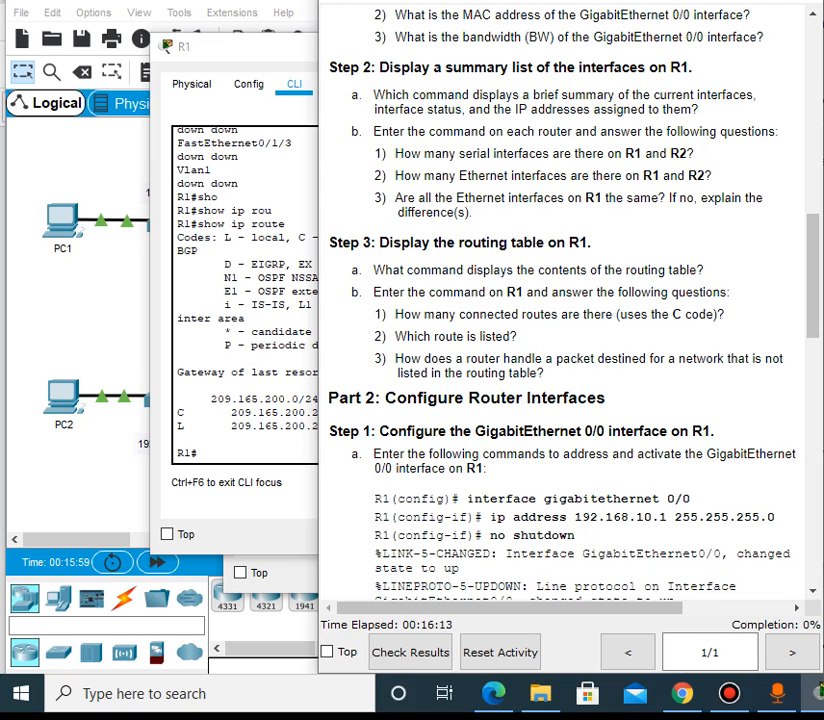
pyautogui.click(286, 425)
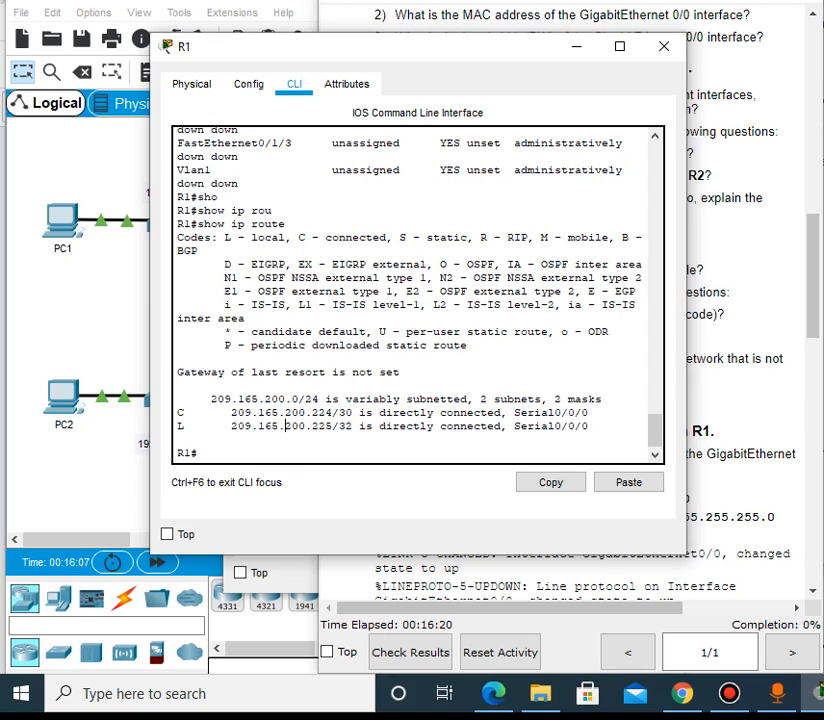
pyautogui.click(738, 410)
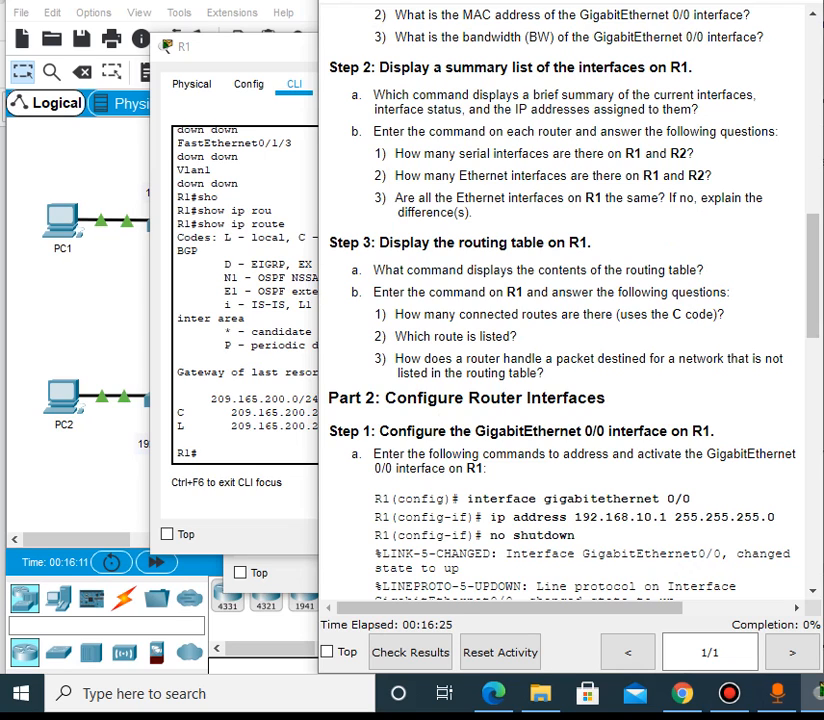
pyautogui.click(259, 412)
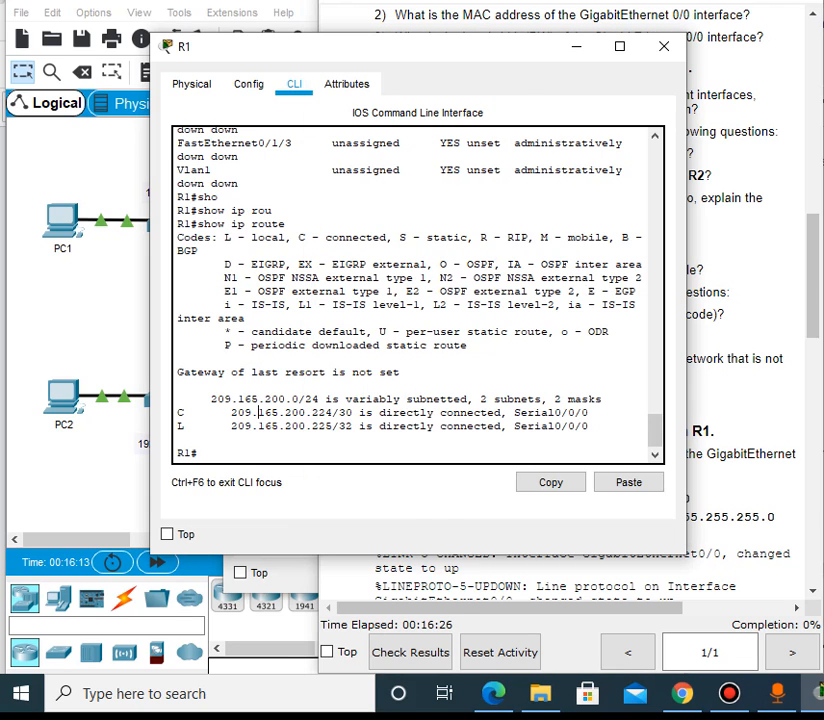
pyautogui.click(738, 410)
# Read the Part 2, Step 1 commands for configuring R1's GigabitEthernet 0/0 interface, and return to R1's command line
pyautogui.scroll(-1, 565, 300)
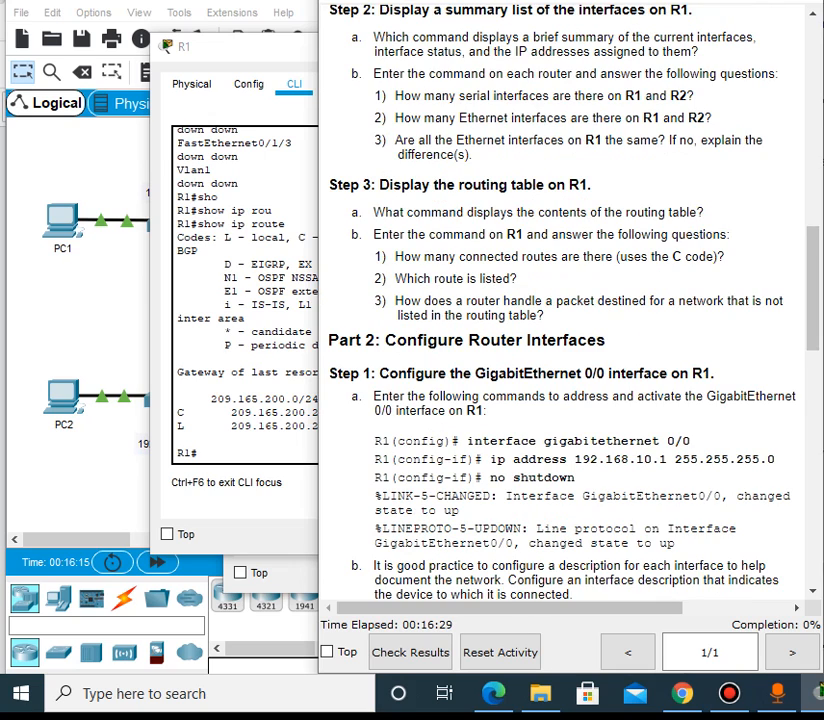
pyautogui.scroll(-2, 565, 300)
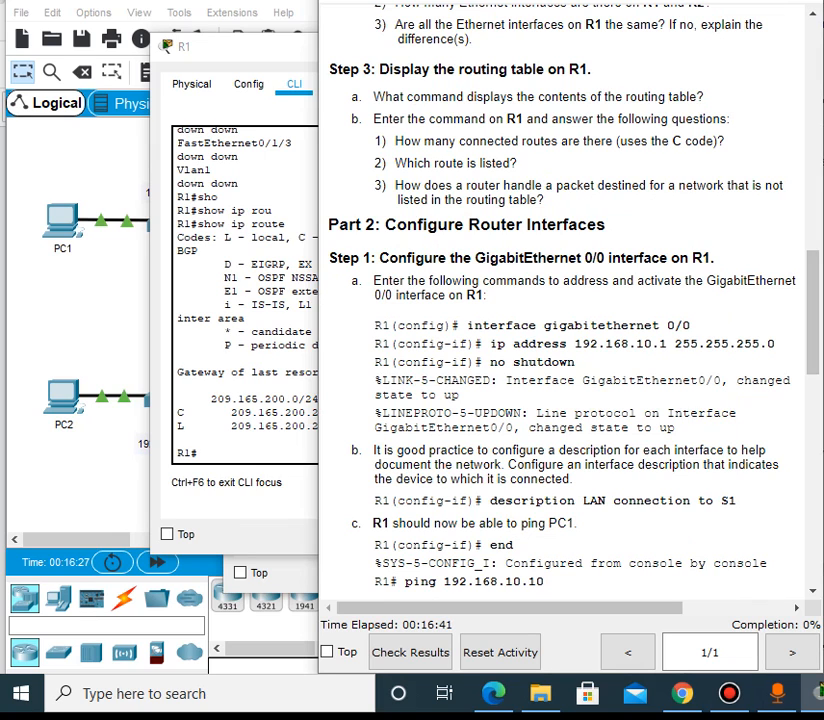
pyautogui.hotkey('alt', 'Tab')
pyautogui.hotkey('alt', 'Tab')
pyautogui.hotkey('alt', 'Tab')
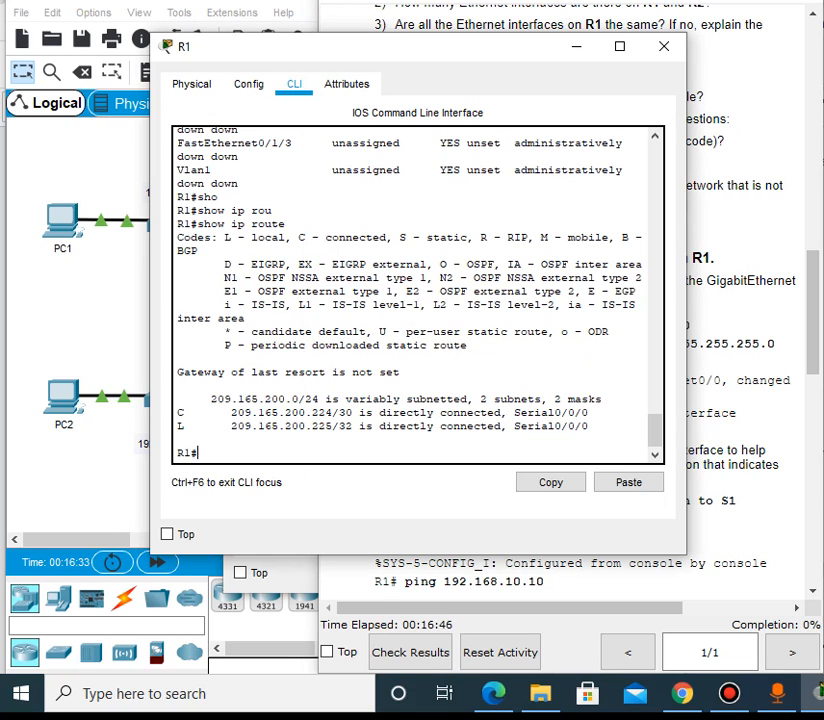
pyautogui.write('inter')
pyautogui.press('Tab')
pyautogui.write('f')
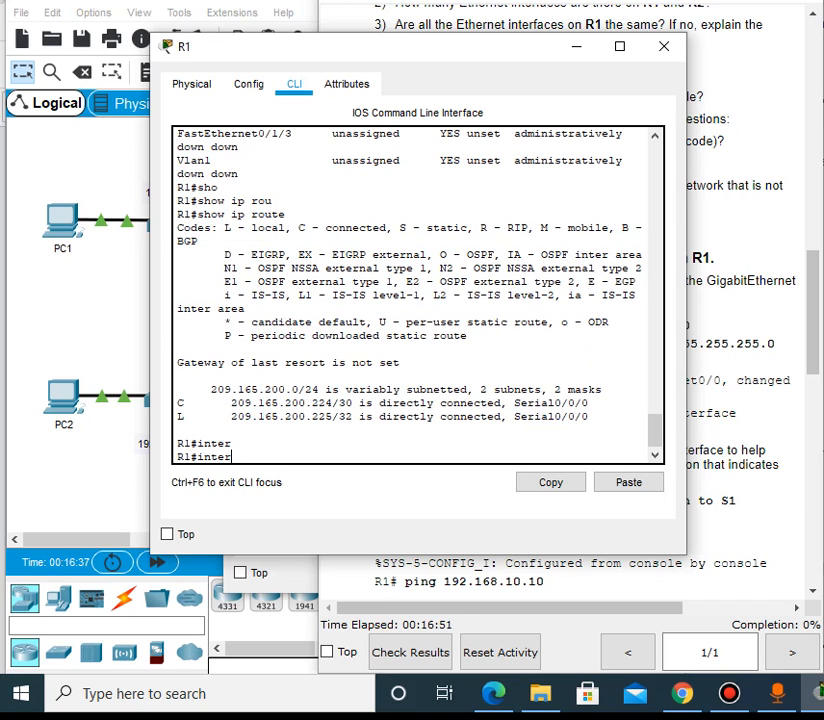
pyautogui.write('a')
pyautogui.press('Tab')
pyautogui.press('BackSpace')
pyautogui.press('BackSpace')
pyautogui.press('BackSpace')
pyautogui.press('BackSpace')
pyautogui.press('BackSpace')
pyautogui.press('BackSpace')
pyautogui.press('BackSpace')
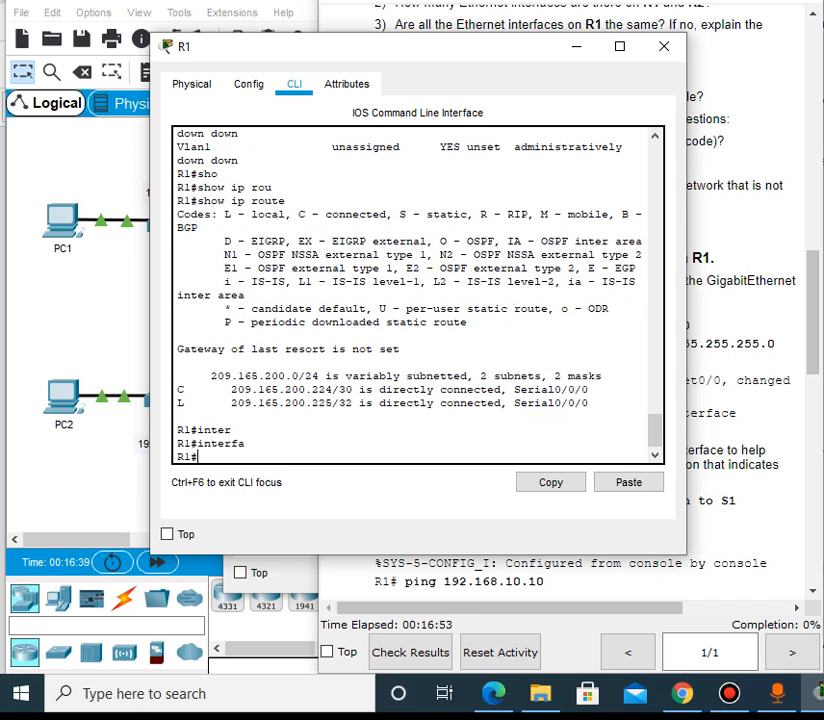
# Enter global configuration mode on R1 with configure terminal
pyautogui.hotkey('alt', 'Tab')
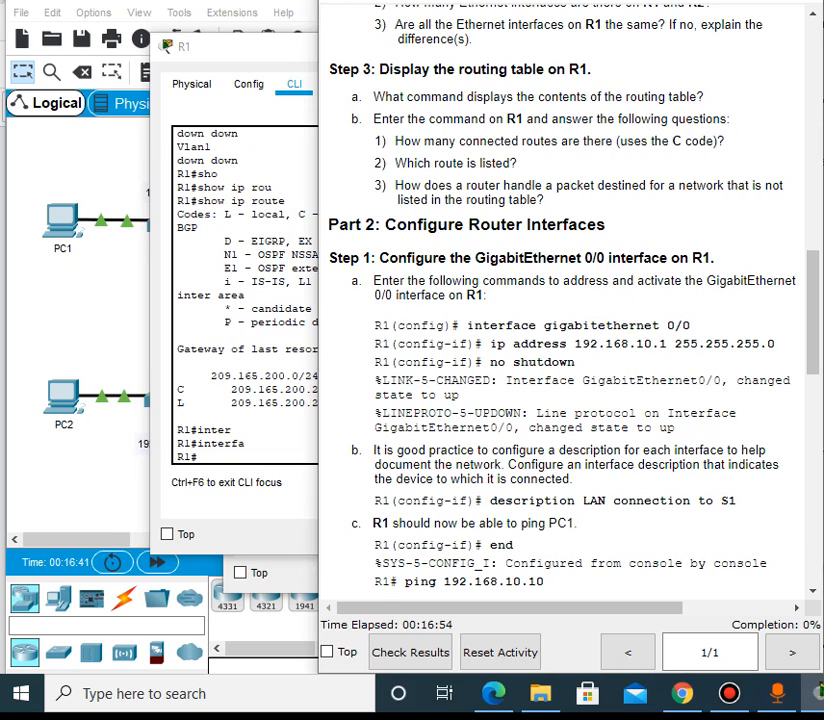
pyautogui.hotkey('alt', 'Tab')
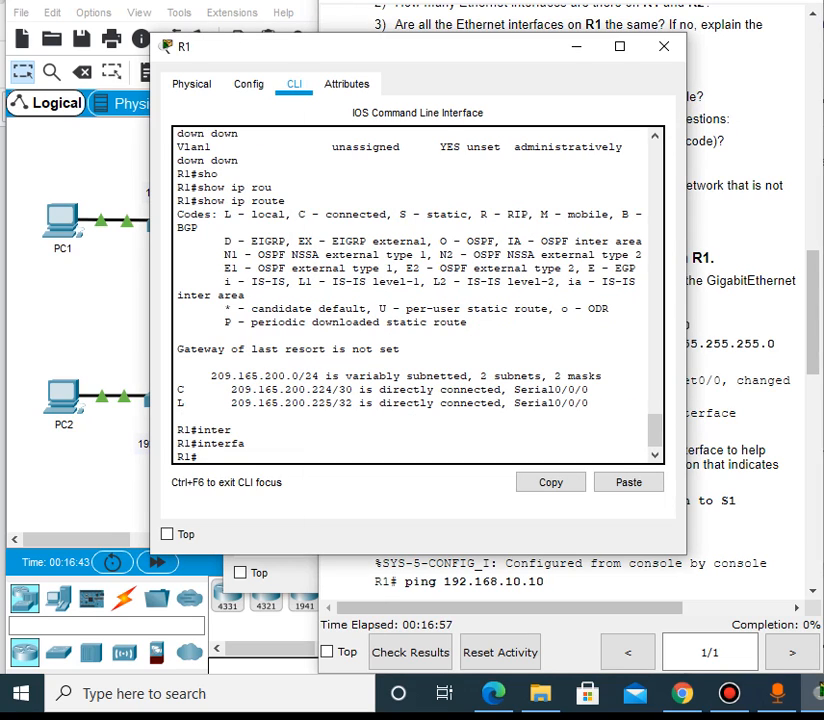
pyautogui.write('conf')
pyautogui.press('Tab')
pyautogui.write('ter')
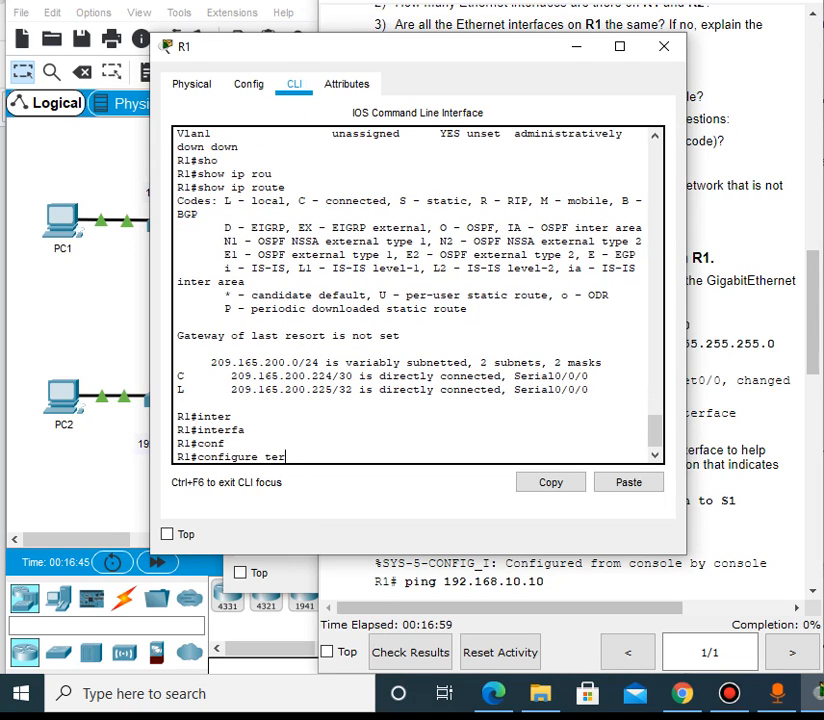
pyautogui.press('Tab')
pyautogui.press('Return')
# Enter interface configuration mode for GigabitEthernet 0/0 on R1
pyautogui.write('inter')
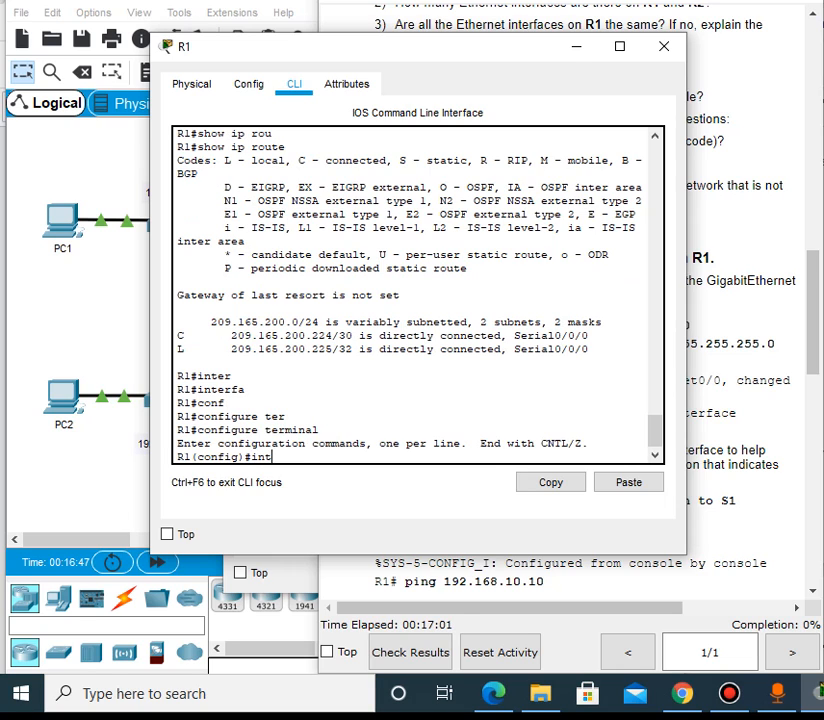
pyautogui.press('Tab')
pyautogui.write('gig')
pyautogui.press('Tab')
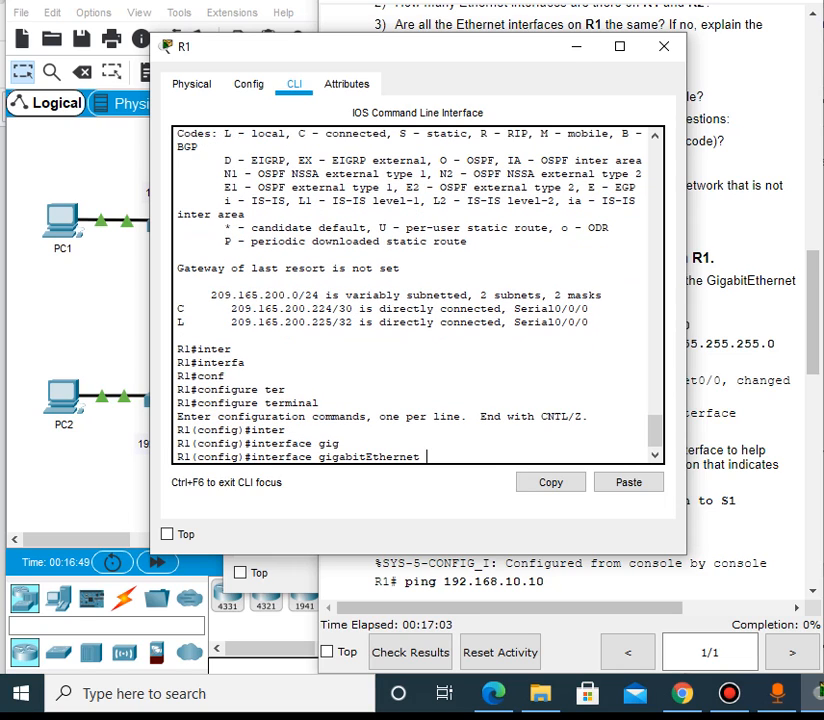
pyautogui.write('0/0')
pyautogui.press('Return')
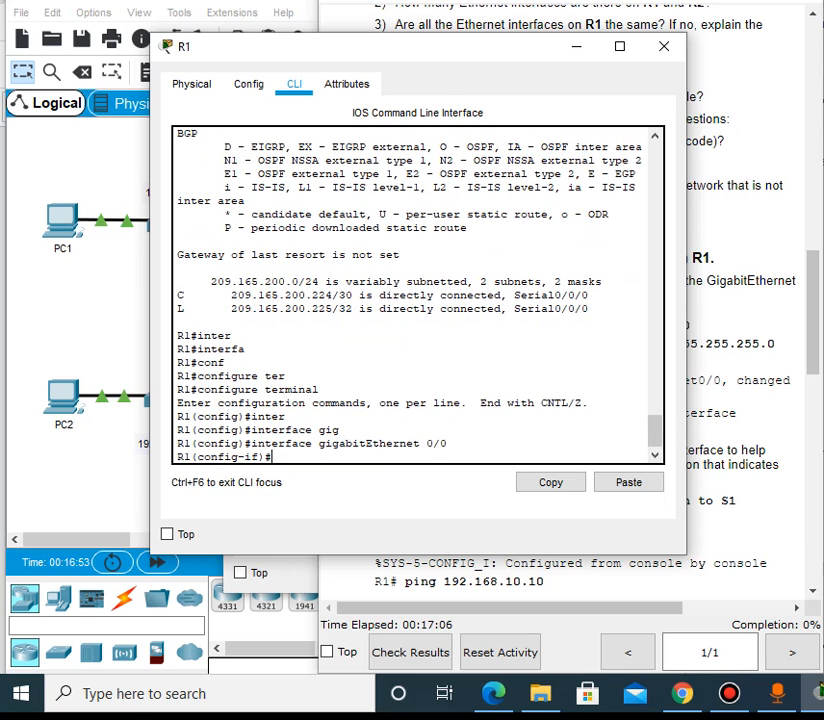
# Assign the IP address 192.168.10.1 255.255.255.0 to R1's GigabitEthernet 0/0, copying the address and mask from the instructions
pyautogui.hotkey('alt', 'Tab')
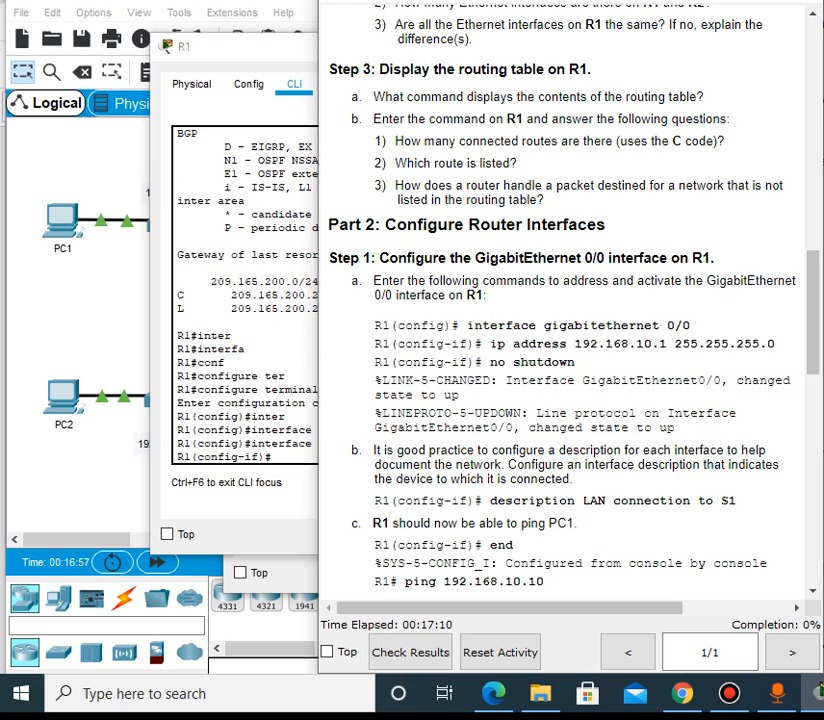
pyautogui.moveTo(574, 343); pyautogui.dragTo(775, 343)
pyautogui.hotkey('ctrl', 'c')
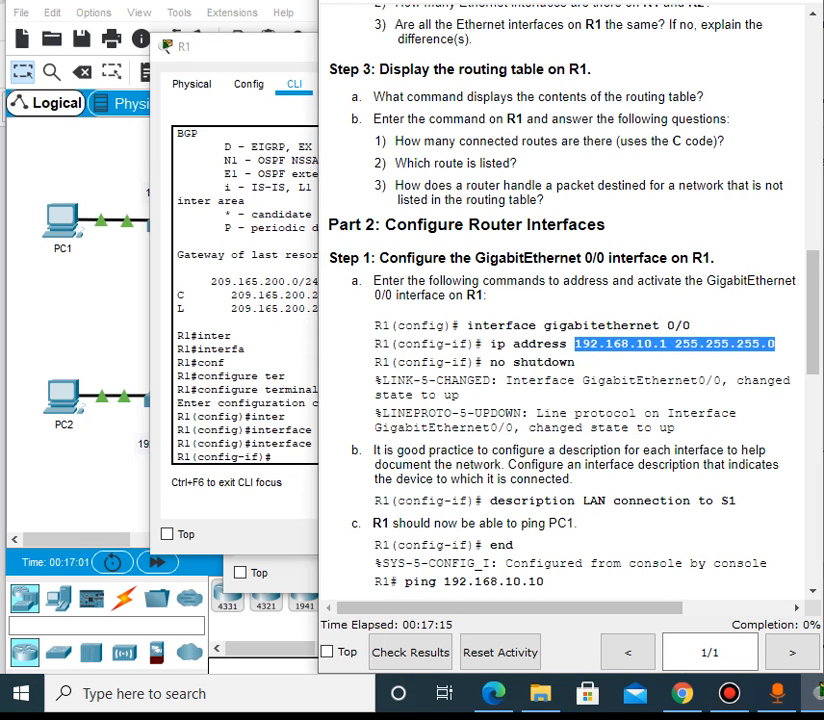
pyautogui.click(280, 457)
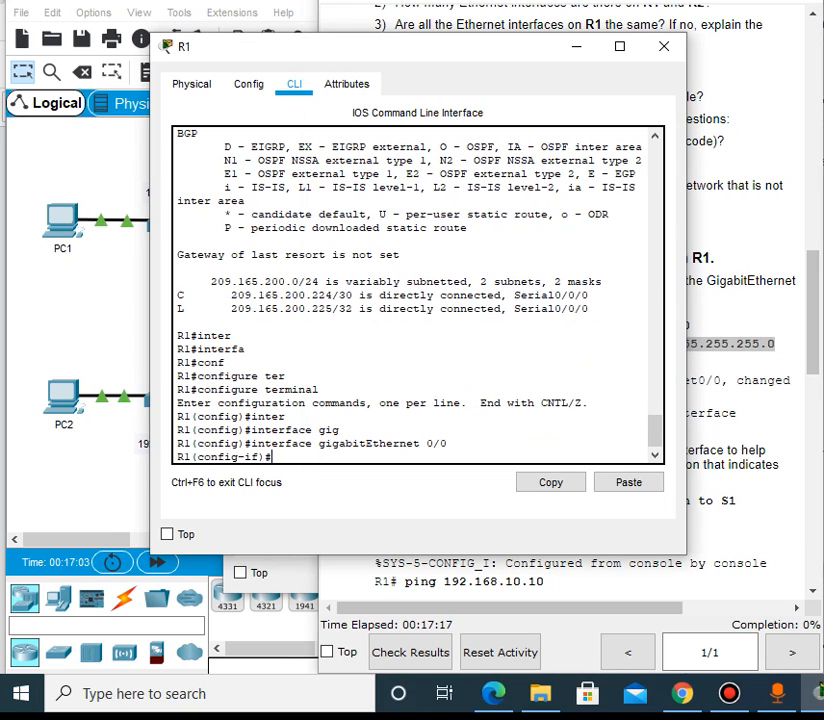
pyautogui.write('ip add')
pyautogui.press('Tab')
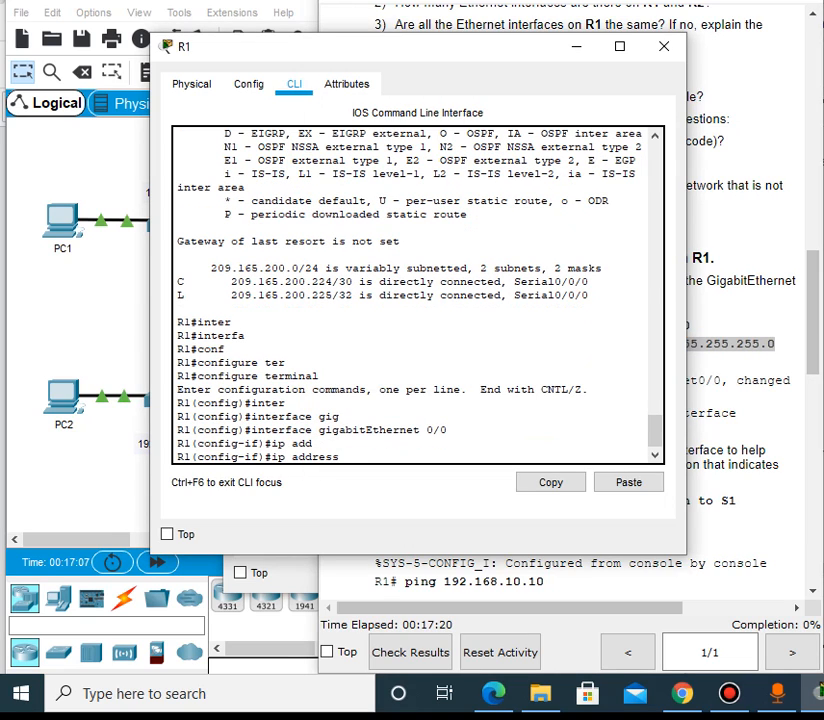
pyautogui.rightClick(366, 462)
pyautogui.click(405, 493)
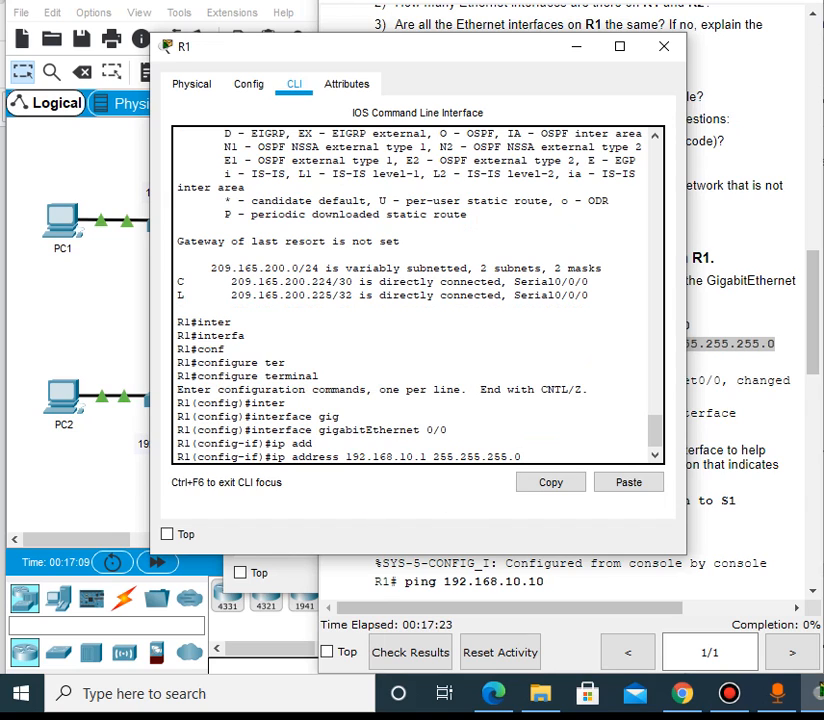
pyautogui.press('Return')
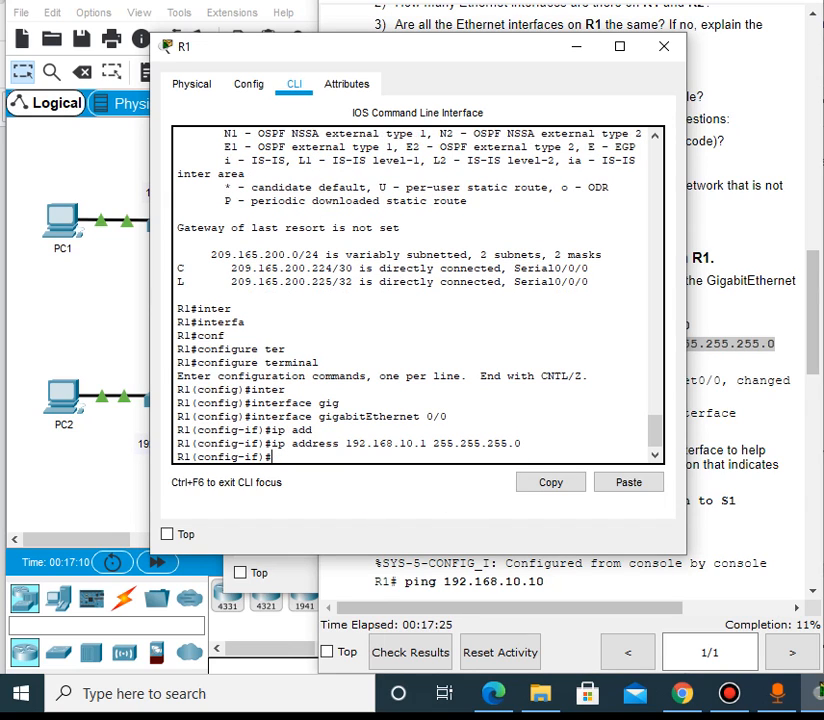
# Activate the GigabitEthernet 0/0 interface on R1 with no shutdown
pyautogui.click(740, 362)
pyautogui.click(274, 456)
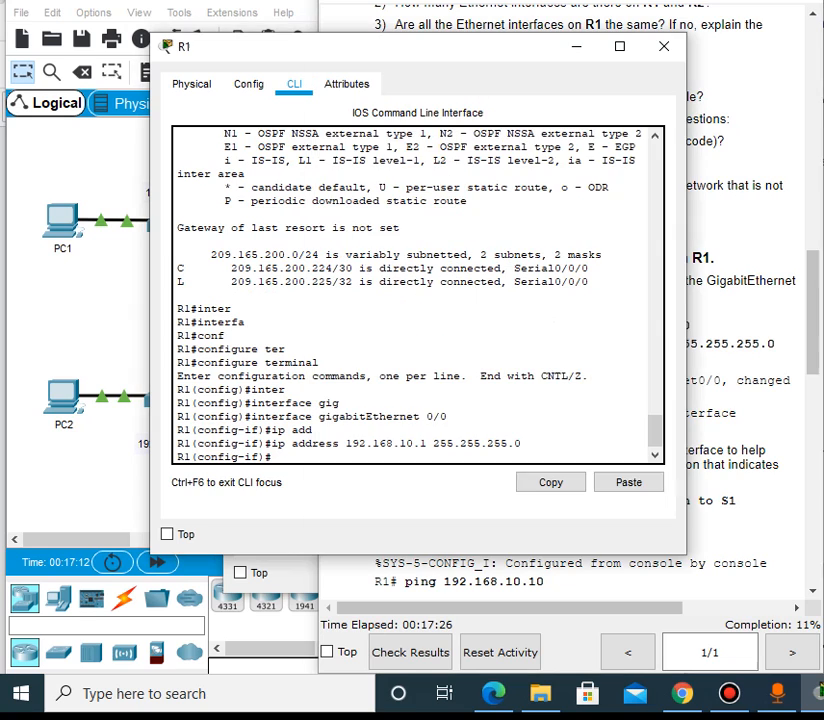
pyautogui.write('no shu')
pyautogui.press('Tab')
pyautogui.press('Return')
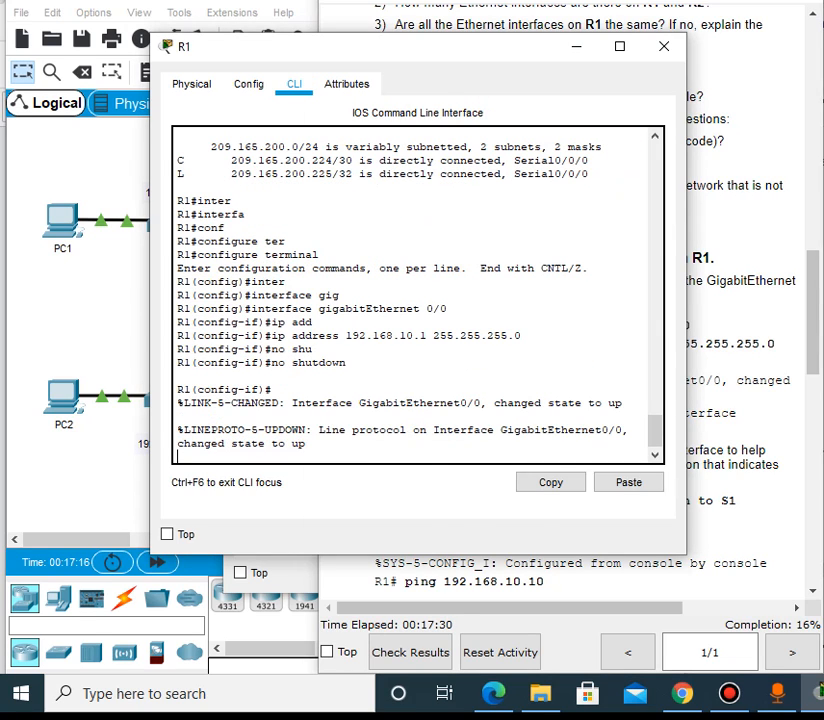
# Compare R1's interface state messages with the expected output in Step 1a, and read the Step 1b description instruction
pyautogui.click(742, 400)
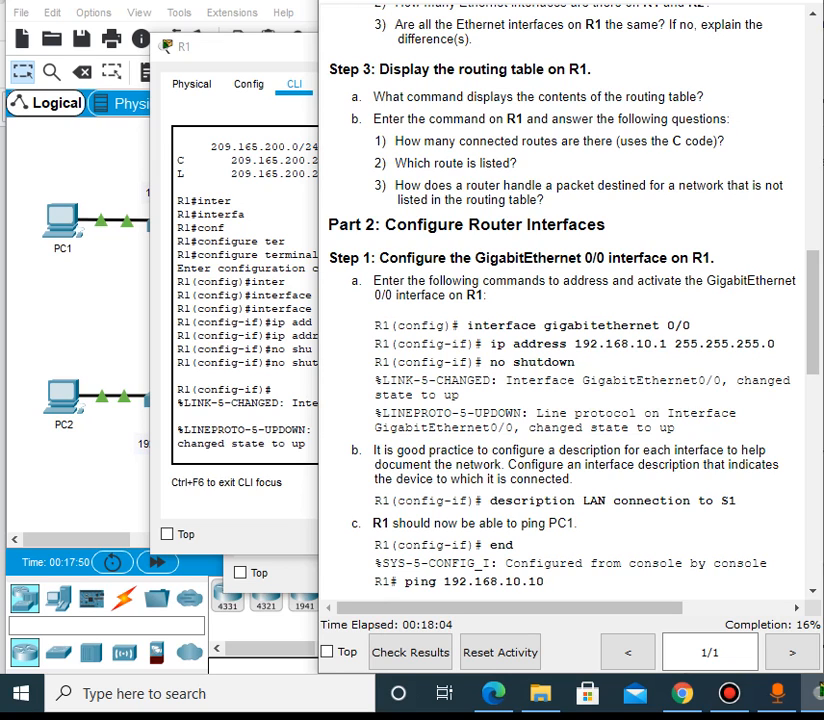
pyautogui.click(246, 420)
pyautogui.click(740, 436)
pyautogui.click(245, 410)
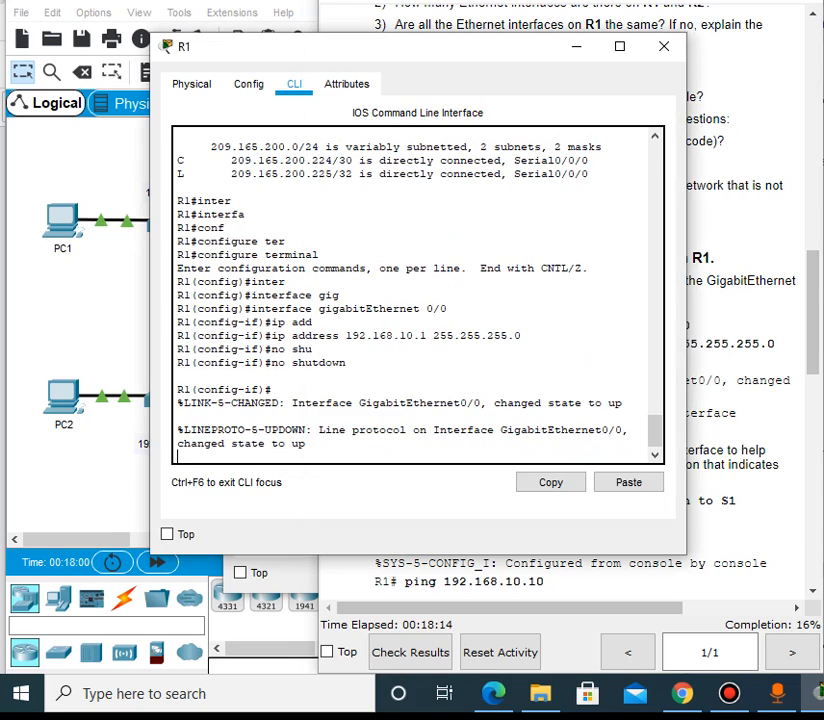
# Begin a description command for R1's GigabitEthernet 0/0 interface at a fresh prompt
pyautogui.press('Return')
pyautogui.write('de')
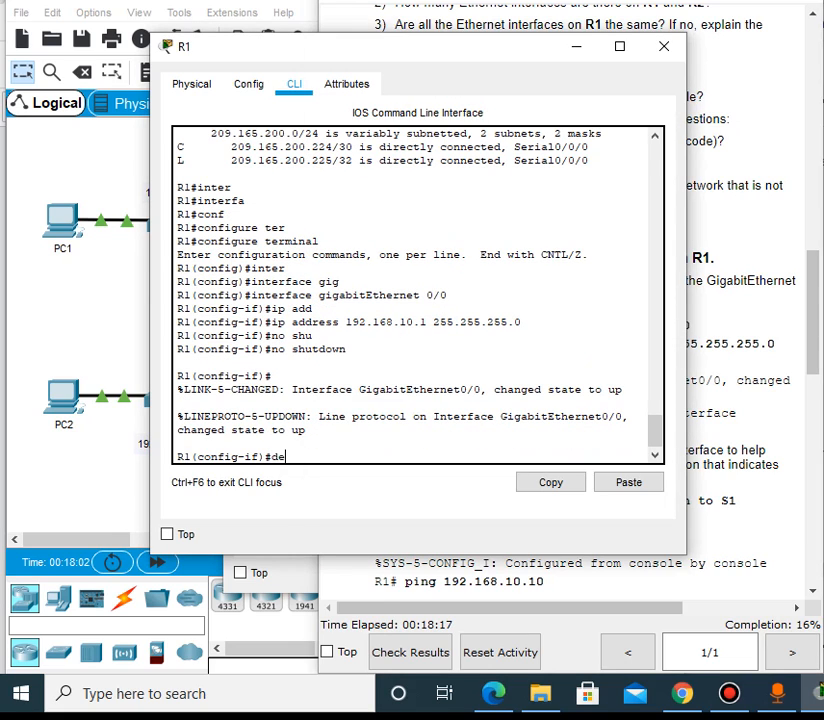
pyautogui.write('scrip')
pyautogui.press('Tab')
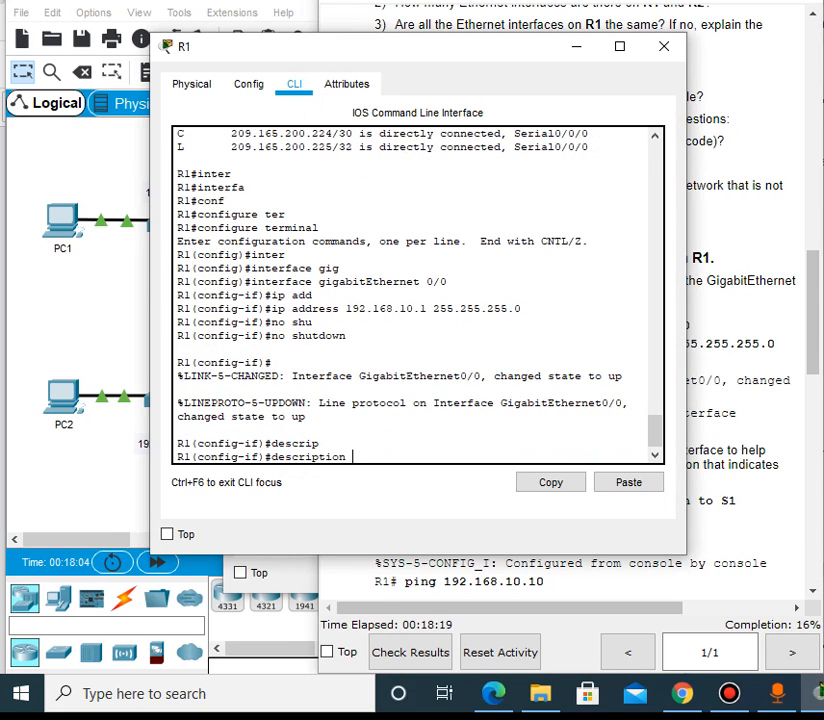
pyautogui.write('v')
pyautogui.write('con')
pyautogui.press('Tab')
pyautogui.write('nm')
pyautogui.press('Tab')
pyautogui.press('BackSpace')
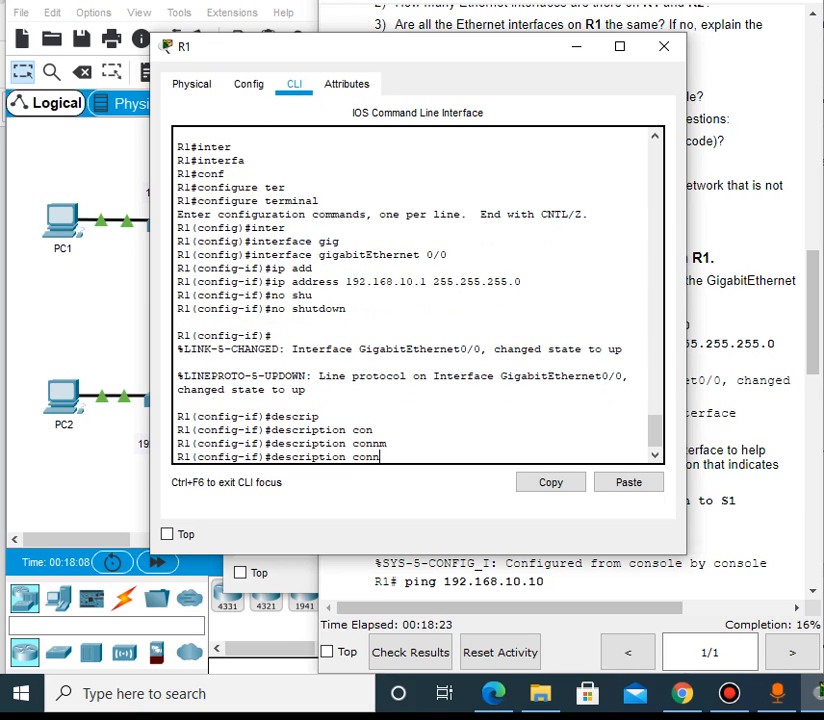
pyautogui.press('Tab')
pyautogui.click(708, 412)
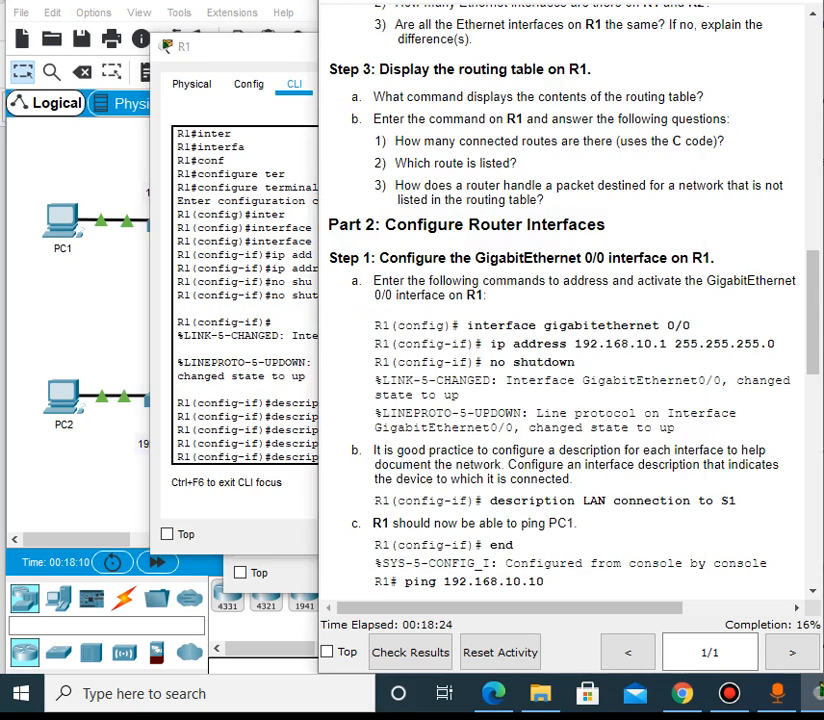
pyautogui.click(262, 389)
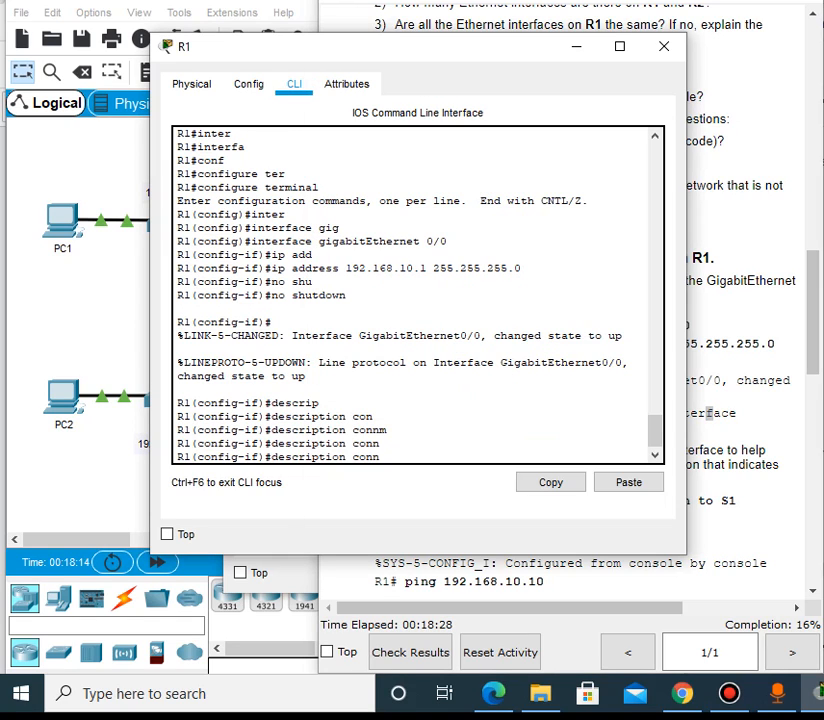
pyautogui.press('BackSpace')
pyautogui.press('BackSpace')
pyautogui.press('BackSpace')
pyautogui.press('BackSpace')
# Set the description of R1's GigabitEthernet 0/0 interface to "LAN connection to S1", matching the wording in Step 1b
pyautogui.write('LAN conn')
pyautogui.press('Return')
pyautogui.press('Up')
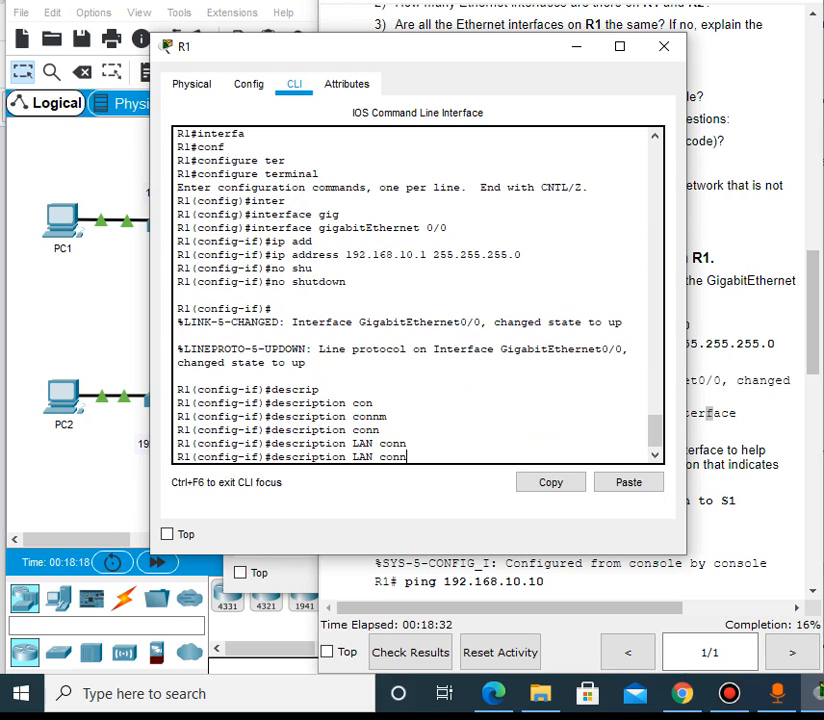
pyautogui.write('ecti')
pyautogui.click(738, 430)
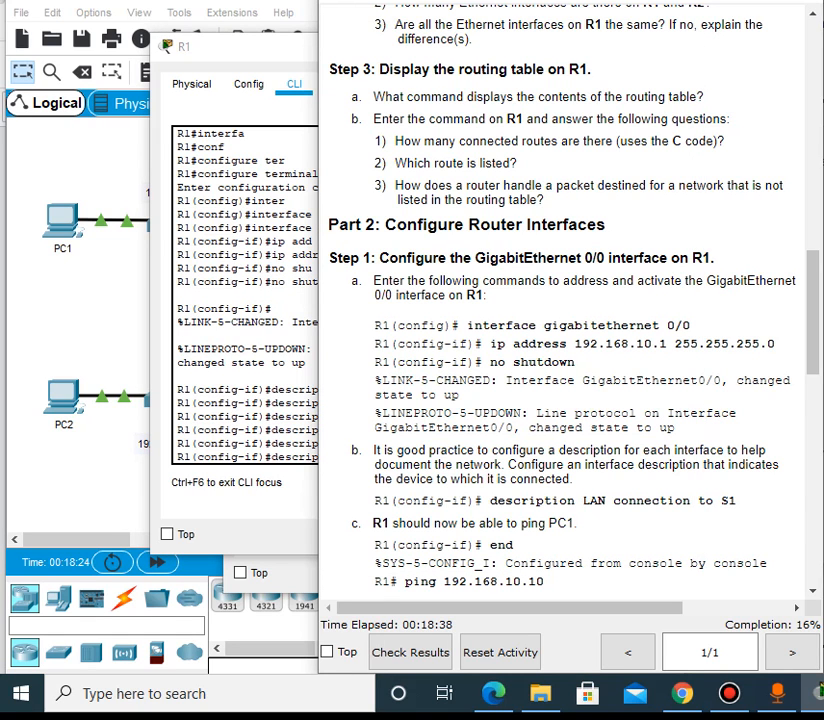
pyautogui.click(289, 402)
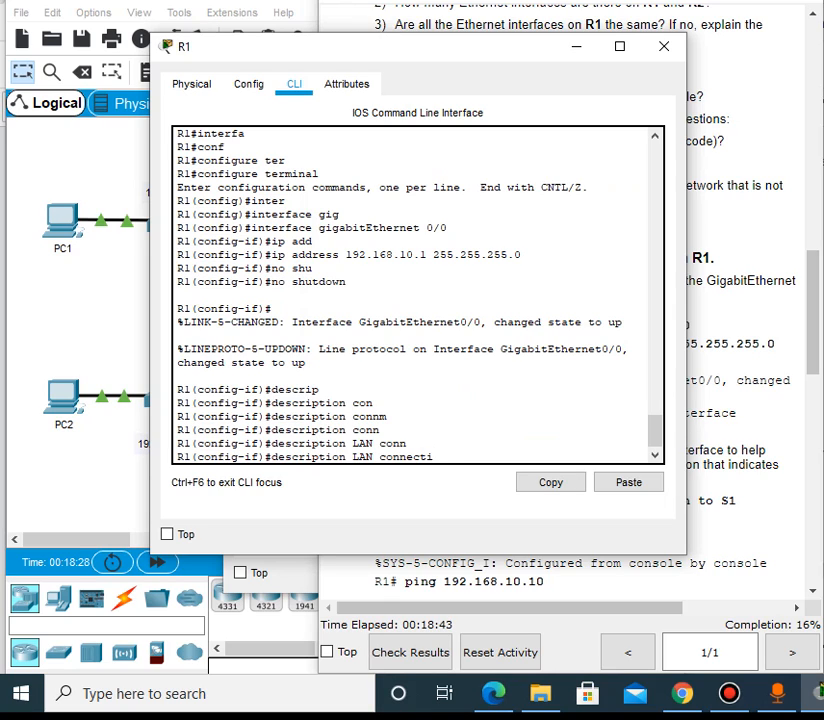
pyautogui.write('n to S1')
pyautogui.press('Return')
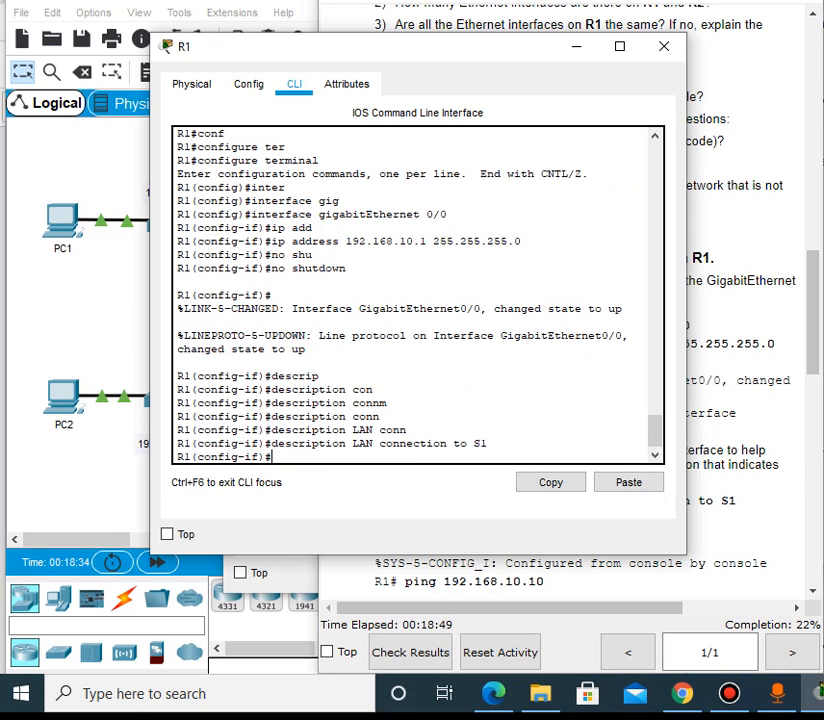
# Read the Step 1c ping instructions and return R1 to privileged EXEC mode with the end command
pyautogui.click(738, 428)
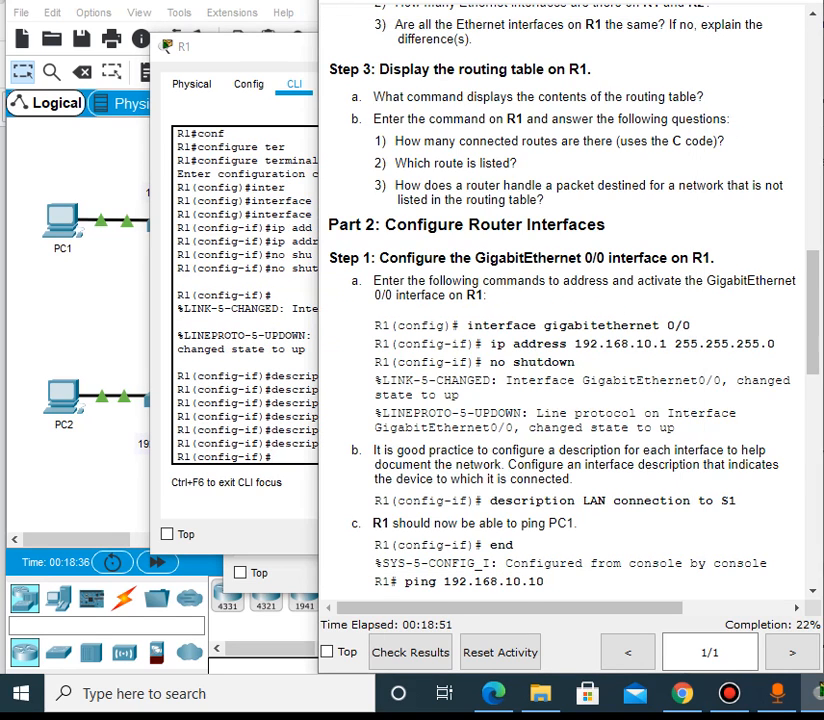
pyautogui.scroll(-1, 738, 428)
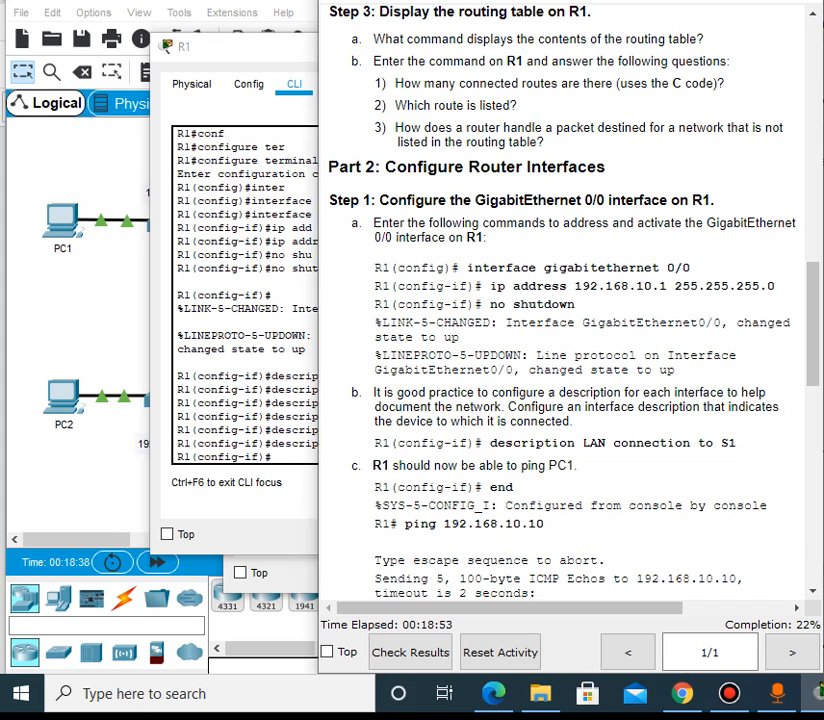
pyautogui.scroll(-1, 738, 428)
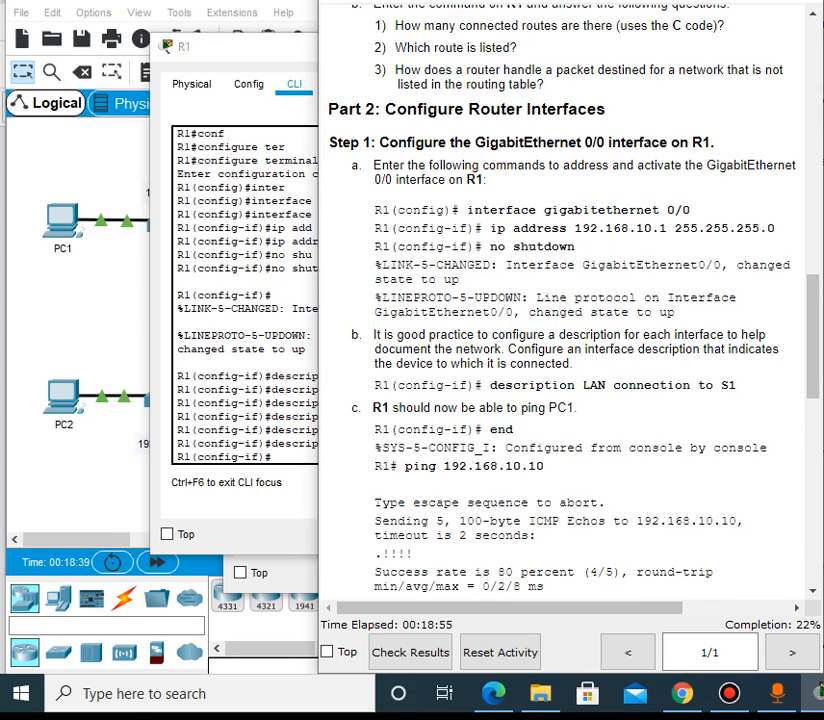
pyautogui.scroll(-1, 738, 428)
pyautogui.scroll(-1, 565, 300)
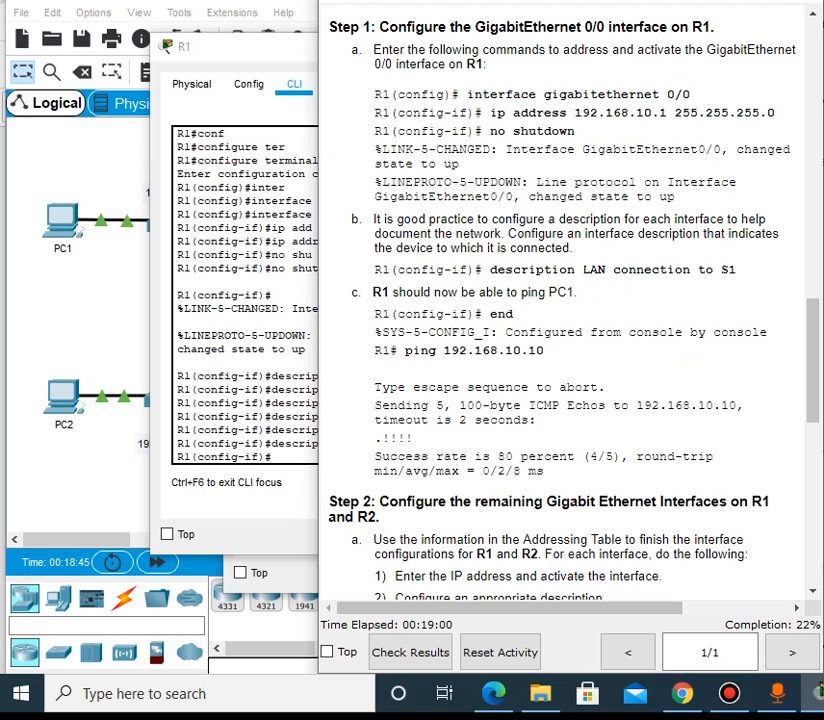
pyautogui.click(289, 402)
pyautogui.write('en')
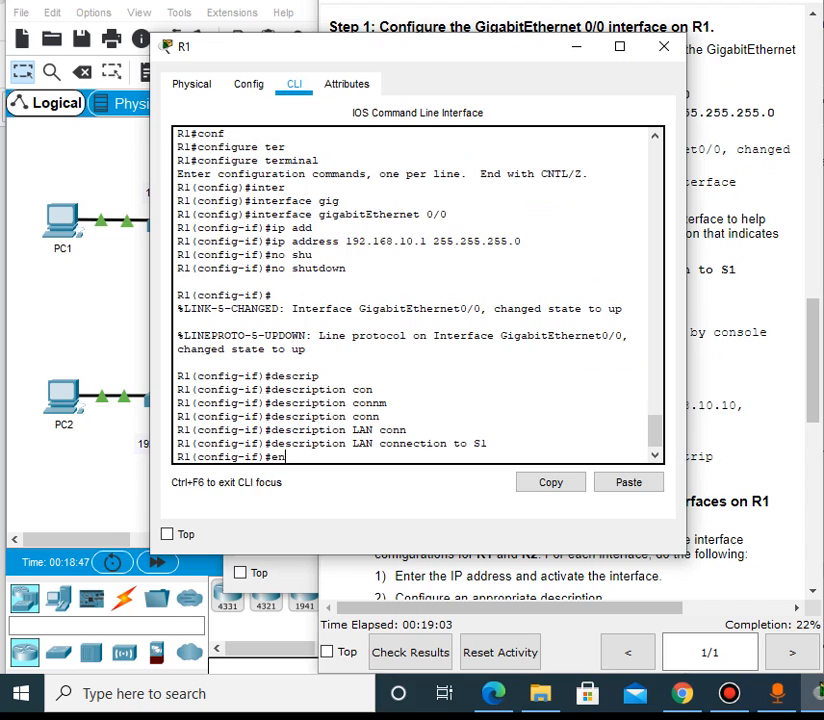
pyautogui.write('d')
pyautogui.press('Return')
pyautogui.press('Return')
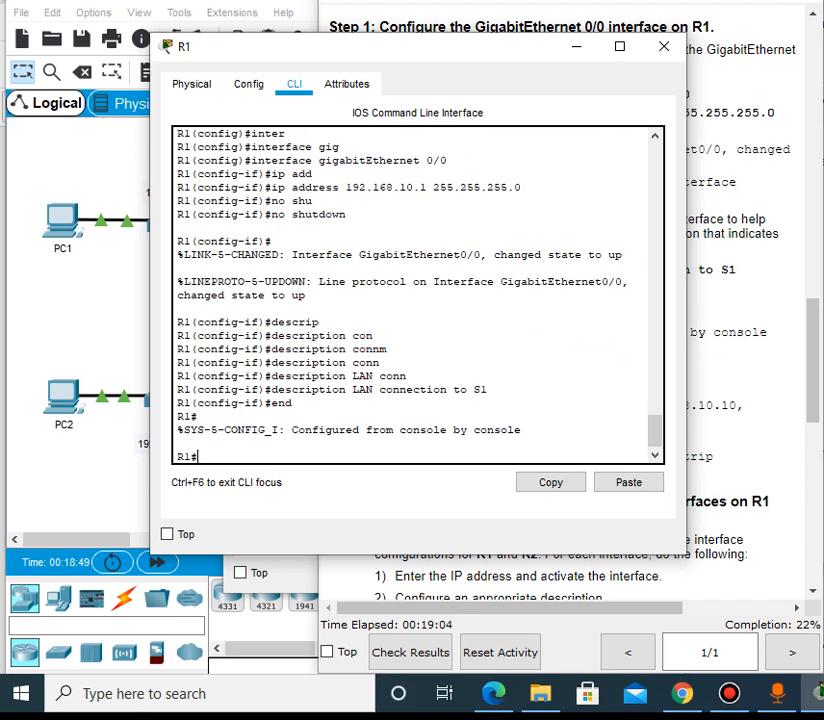
# Copy PC1's address 192.168.10.10 from the Step 1c ping command and go back to R1's command line
pyautogui.hotkey('alt', 'Tab')
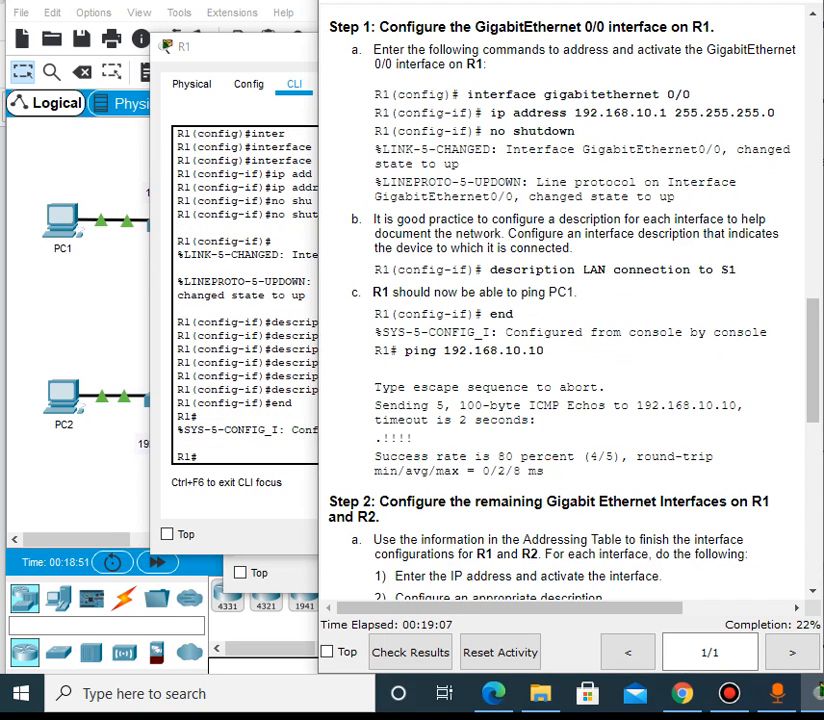
pyautogui.moveTo(443, 350); pyautogui.dragTo(544, 350)
pyautogui.hotkey('ctrl', 'c')
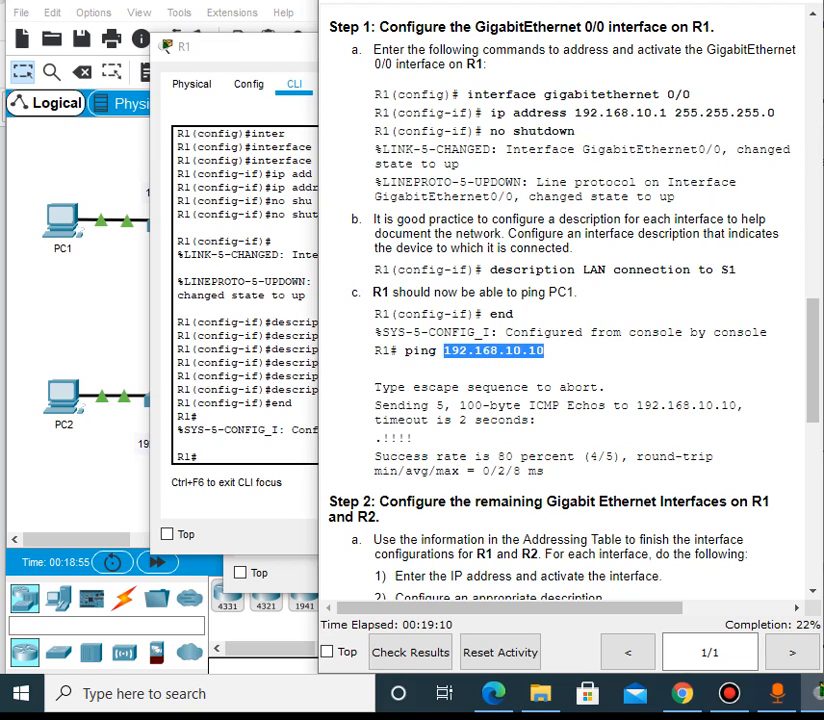
pyautogui.click(600, 362)
pyautogui.moveTo(813, 360); pyautogui.dragTo(813, 386)
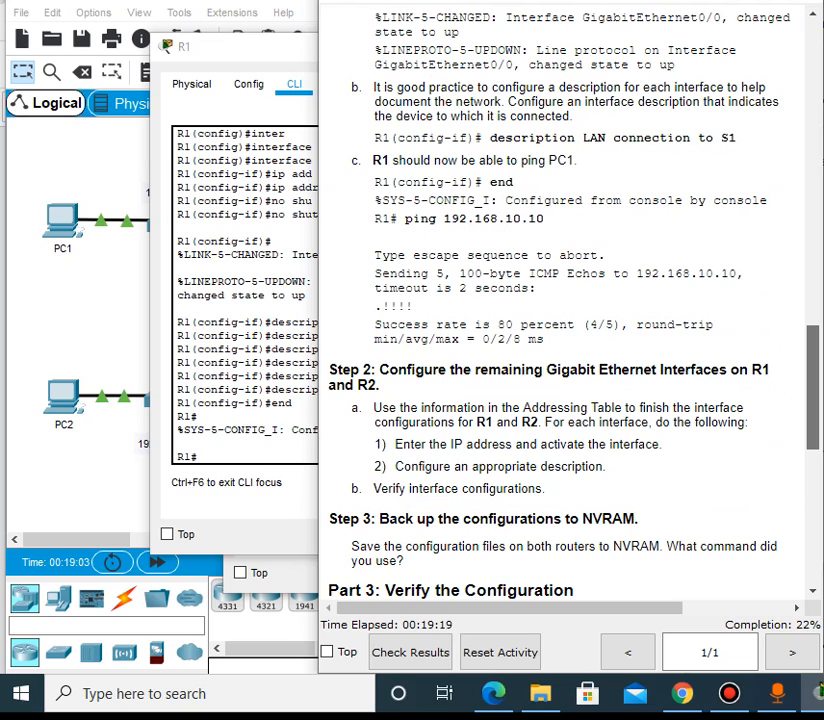
pyautogui.click(288, 402)
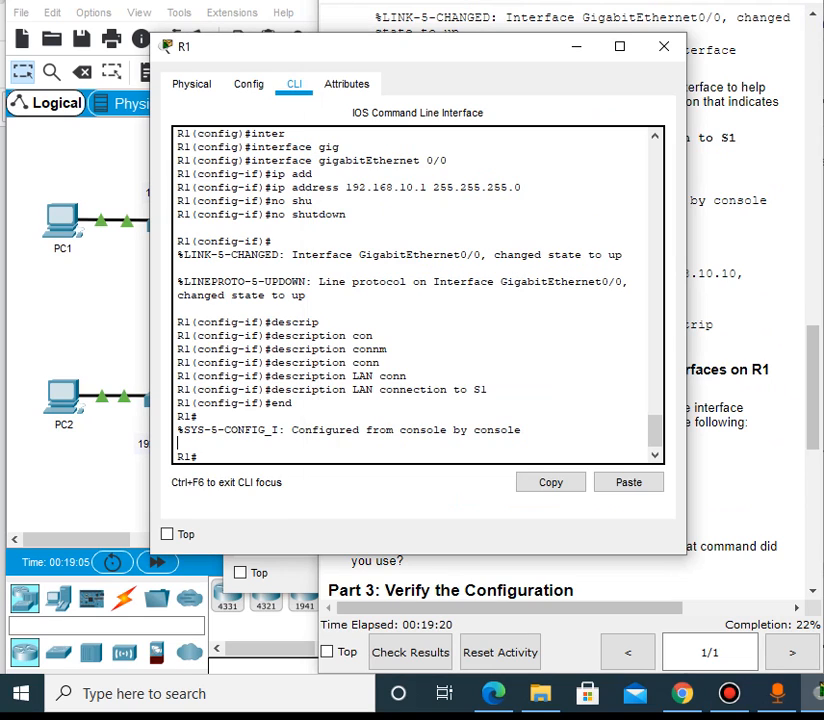
pyautogui.rightClick(272, 458)
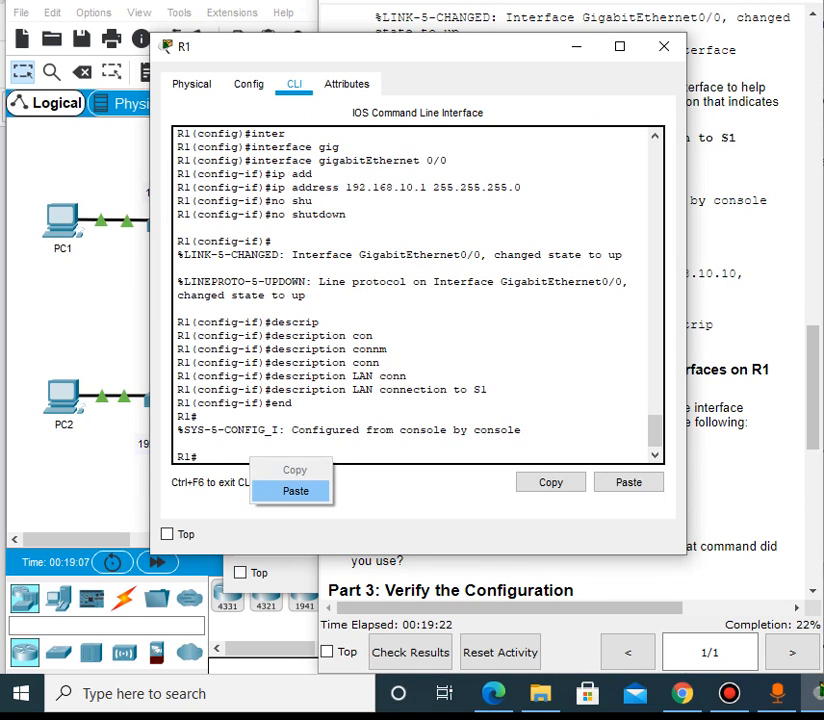
pyautogui.click(294, 489)
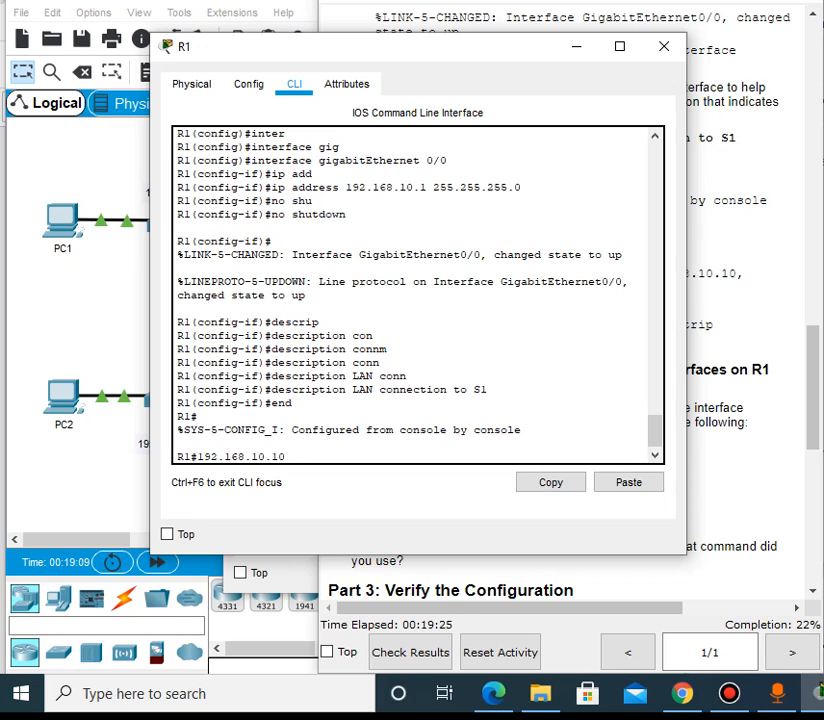
pyautogui.write('p')
pyautogui.press('BackSpace')
pyautogui.press('BackSpace')
pyautogui.press('BackSpace')
pyautogui.press('BackSpace')
pyautogui.press('BackSpace')
pyautogui.press('BackSpace')
pyautogui.press('BackSpace')
pyautogui.press('BackSpace')
pyautogui.press('BackSpace')
pyautogui.press('BackSpace')
pyautogui.press('BackSpace')
pyautogui.press('BackSpace')
pyautogui.press('BackSpace')
pyautogui.press('BackSpace')
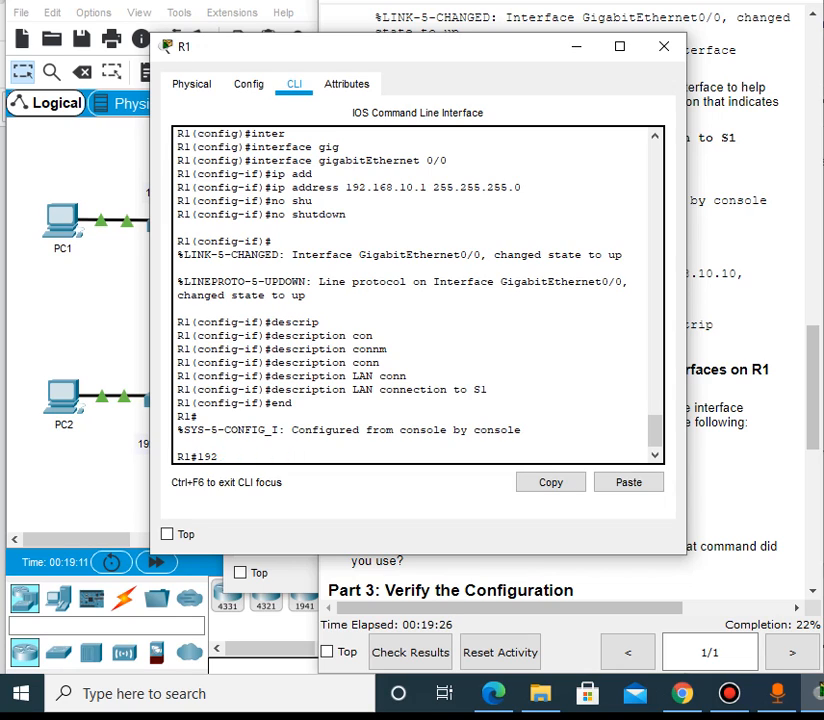
# Ping PC1 at 192.168.10.10 from R1, using the copied address
pyautogui.write('ping')
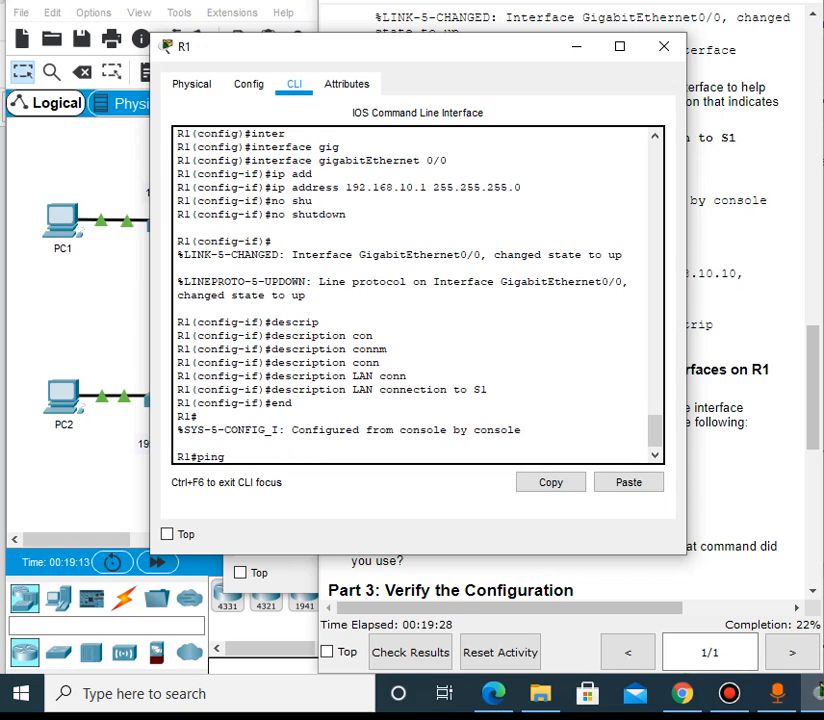
pyautogui.rightClick(428, 458)
pyautogui.click(474, 488)
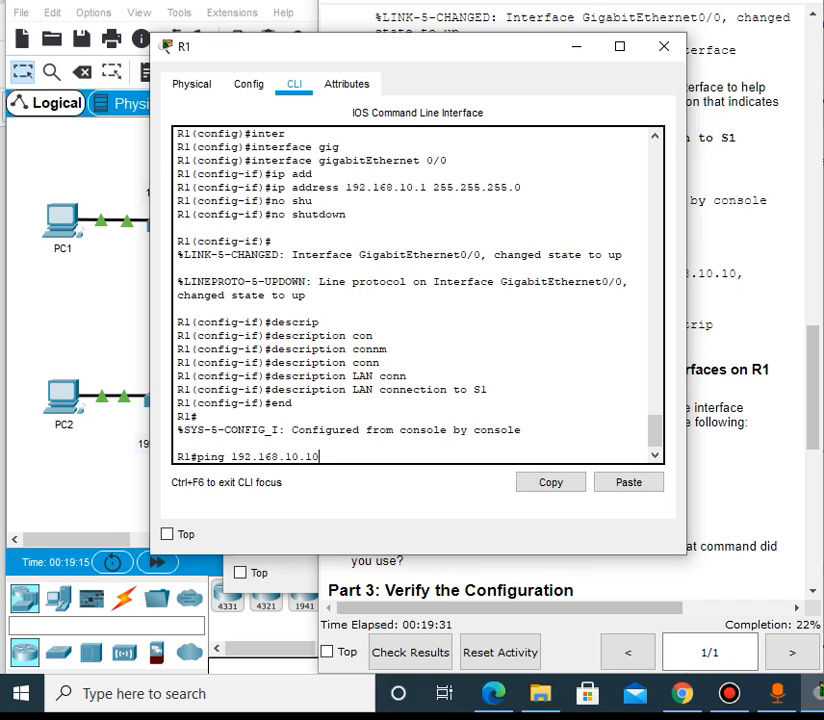
pyautogui.press('Return')
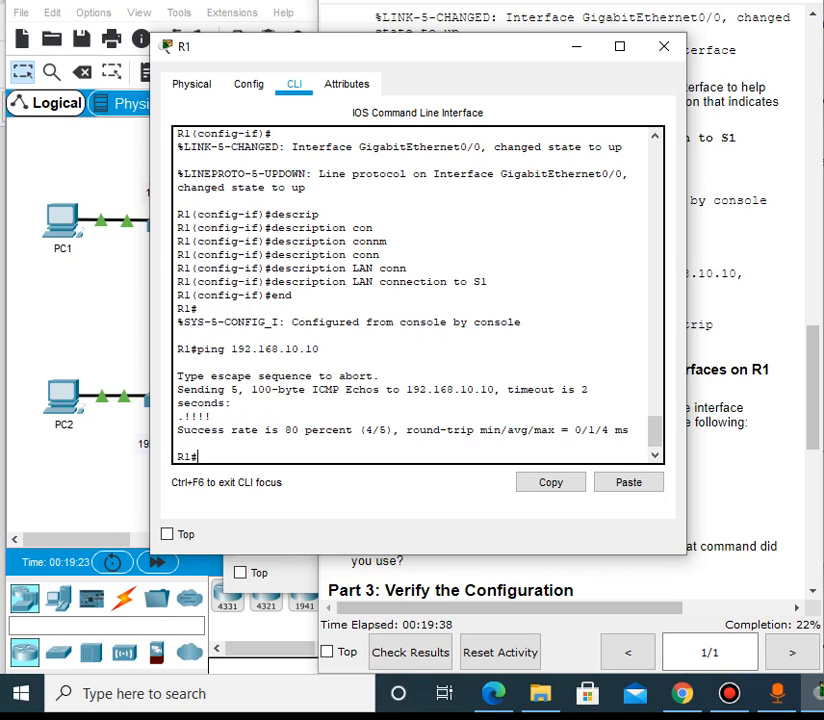
# Read the Step 2 instructions for the remaining interfaces and enter global configuration mode on R1
pyautogui.click(745, 460)
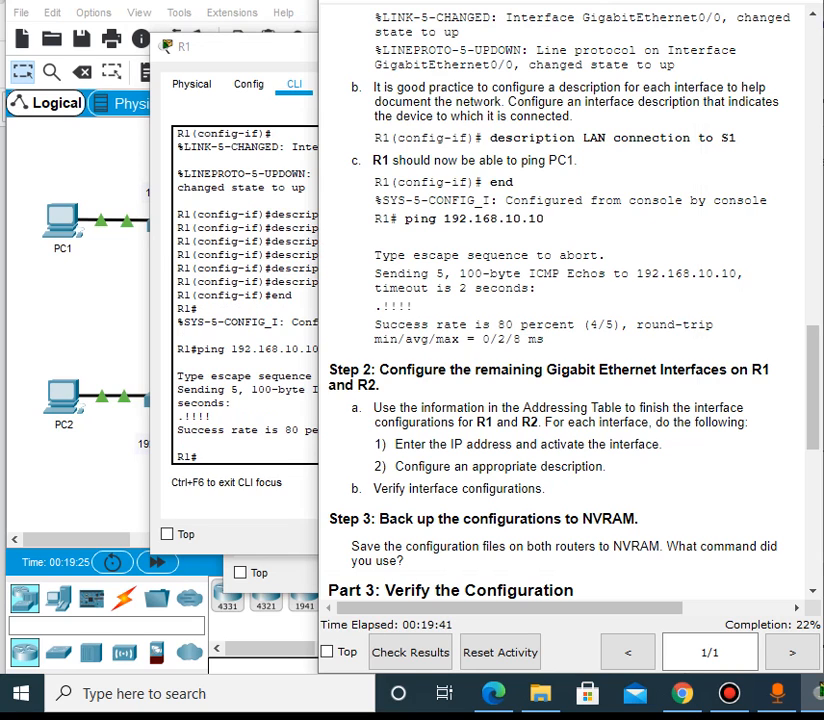
pyautogui.scroll(-1, 570, 300)
pyautogui.scroll(-1, 570, 300)
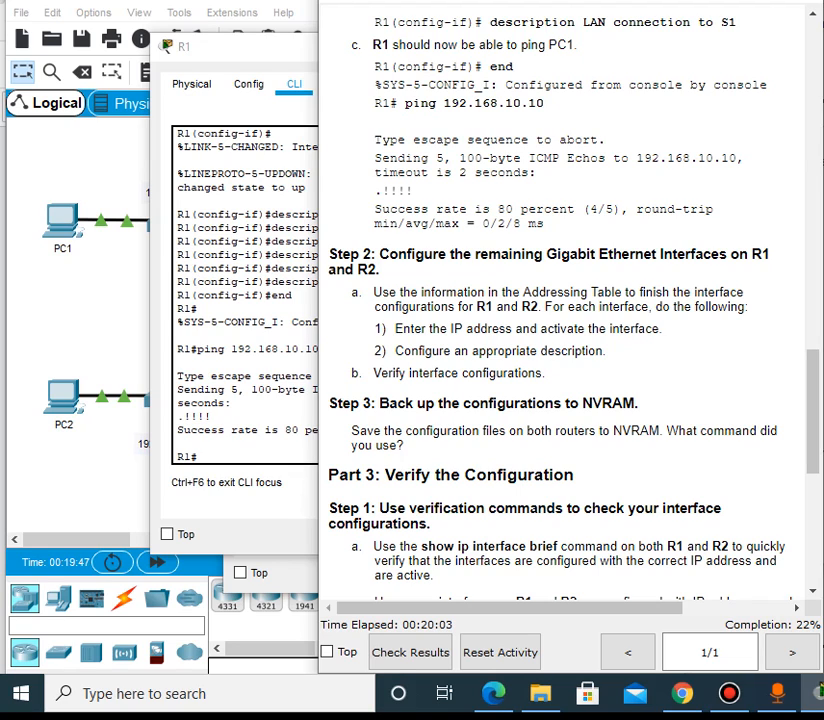
pyautogui.click(254, 443)
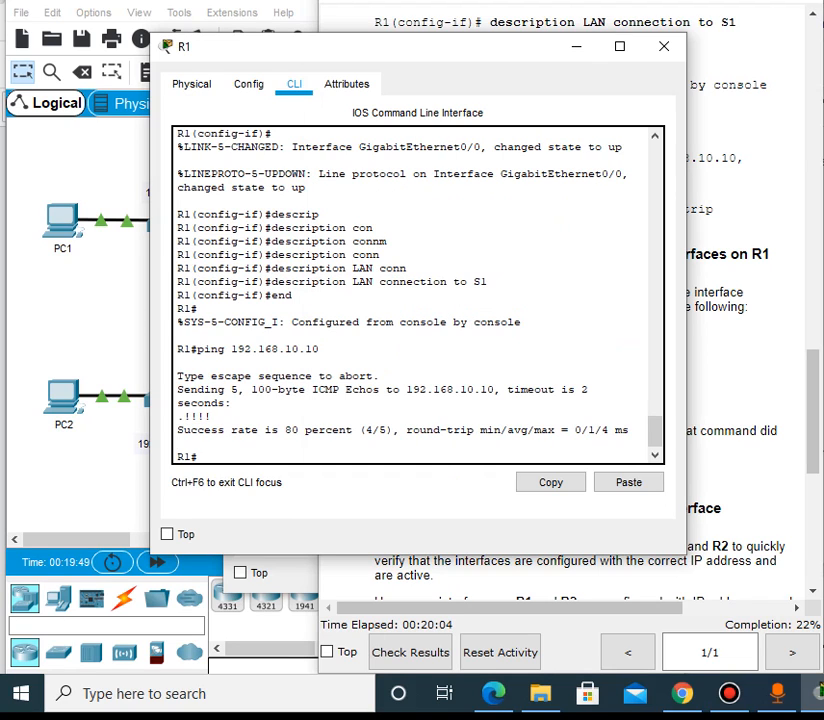
pyautogui.write('conf')
pyautogui.press('Tab')
pyautogui.write('ter')
pyautogui.press('Tab')
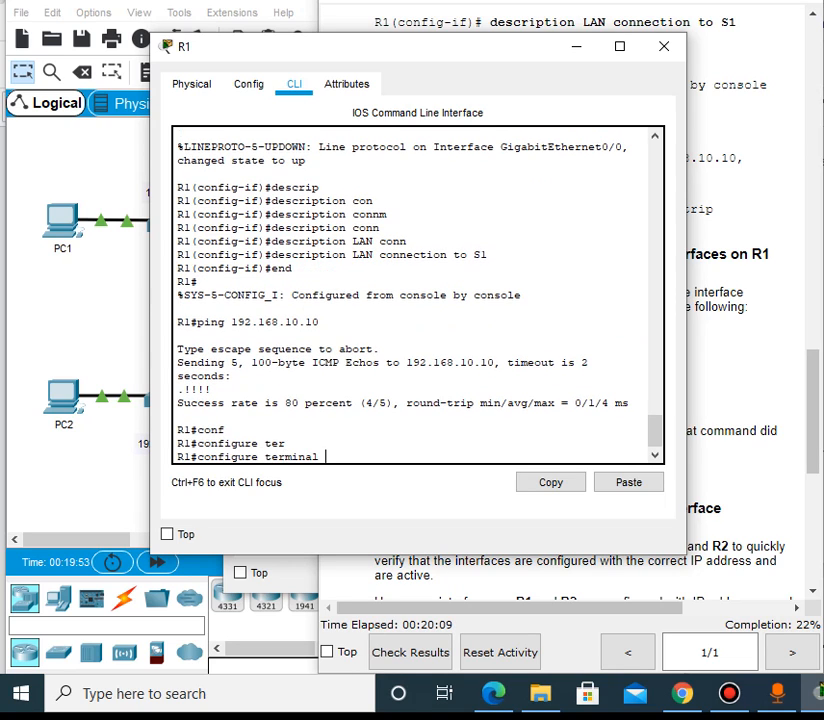
pyautogui.press('Return')
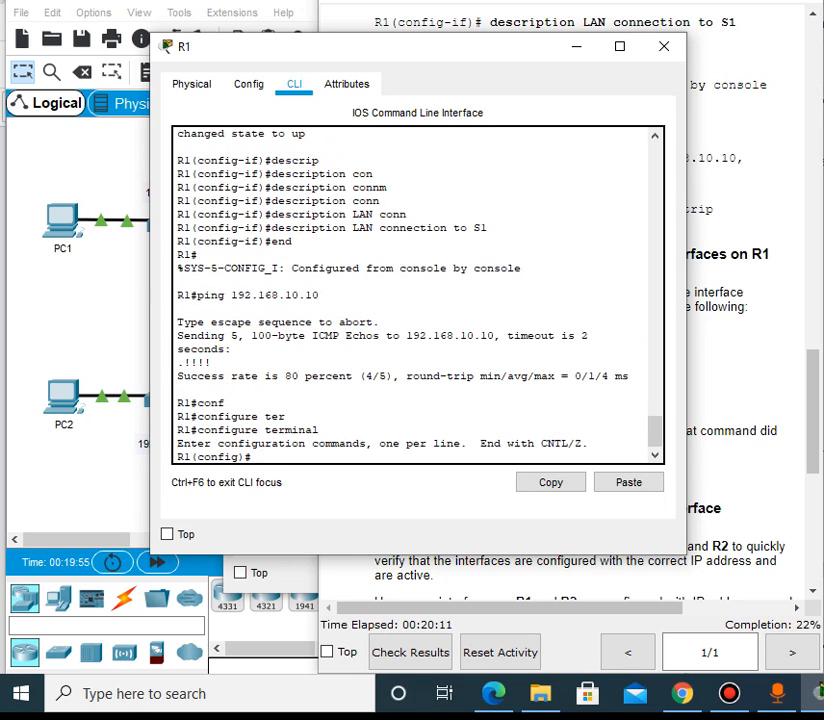
# Enter interface configuration mode for GigabitEthernet 0/1 on R1
pyautogui.write('inter')
pyautogui.press('Tab')
pyautogui.write('gig')
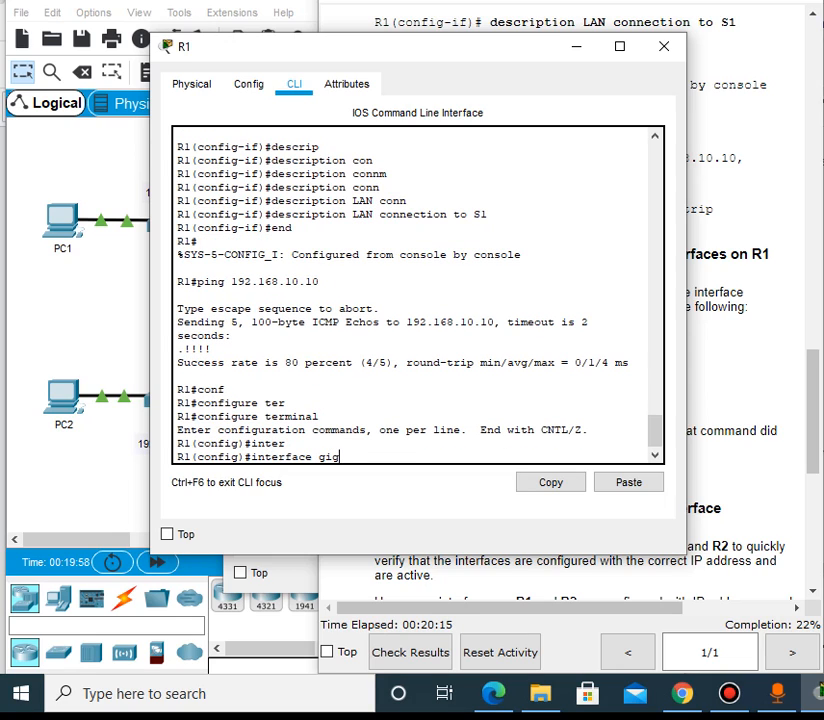
pyautogui.press('Tab')
pyautogui.write('0/1')
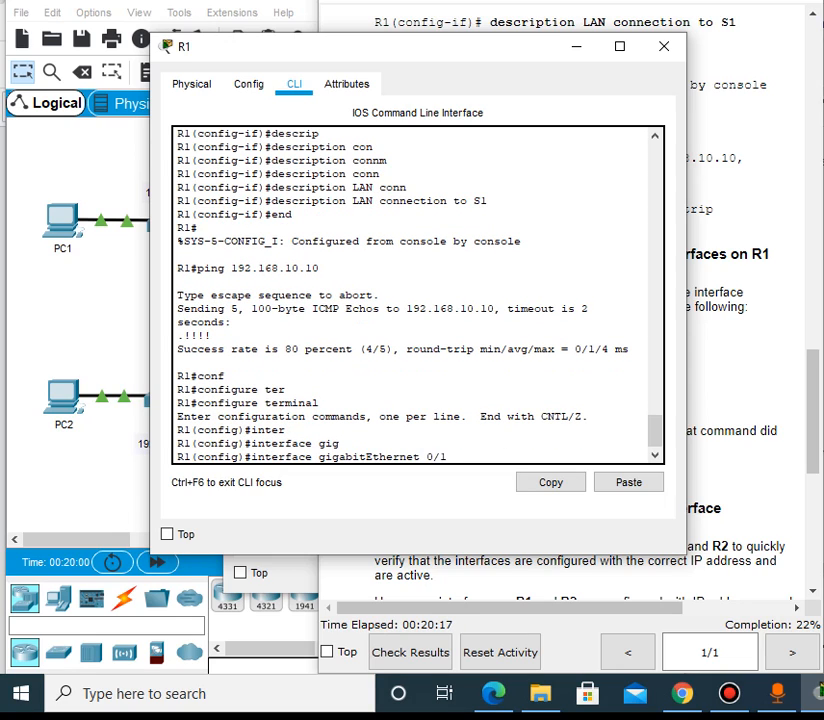
pyautogui.press('Return')
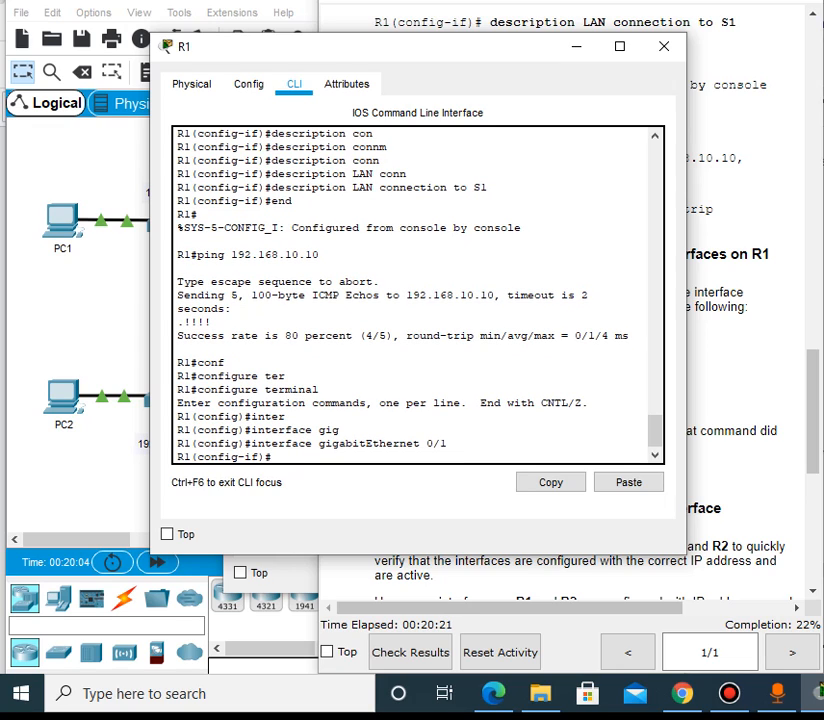
# Try to assign 192.168.11.1 with mask 255.255.255.0 to R1's GigabitEthernet 0/1, copying both values together from the Addressing Table
pyautogui.write('ip add')
pyautogui.press('Tab')
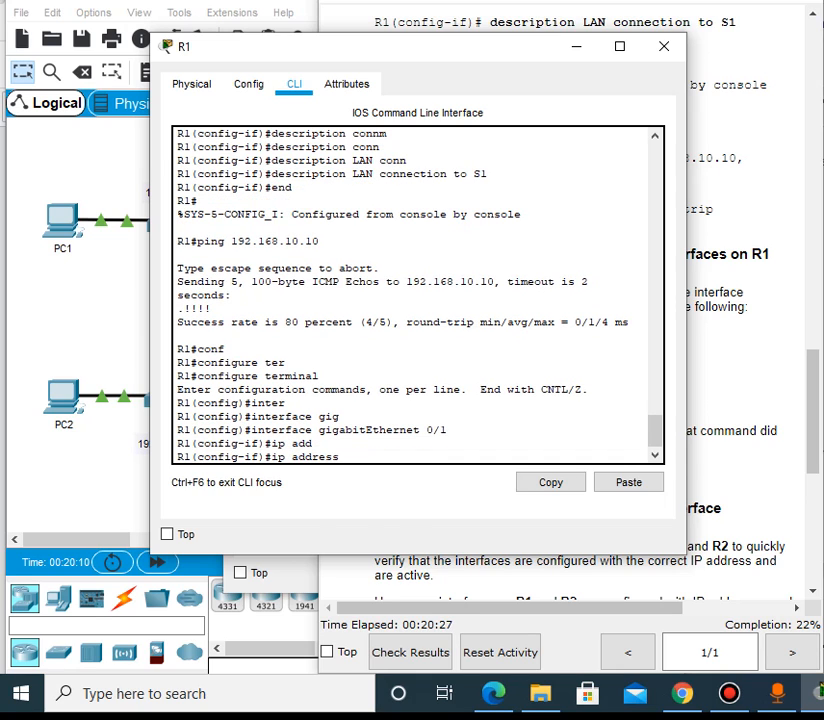
pyautogui.click(755, 360)
pyautogui.scroll(20, 570, 300)
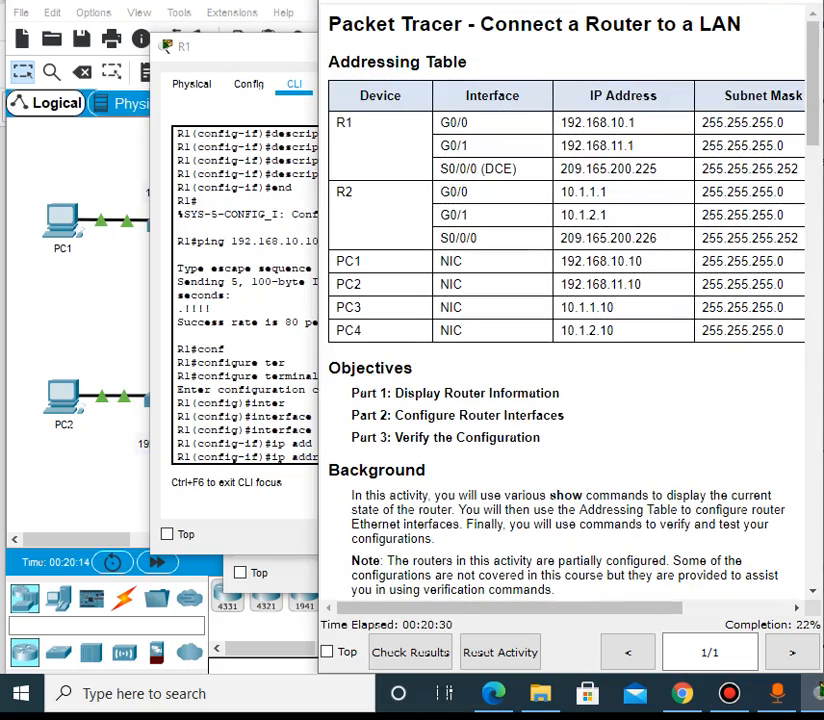
pyautogui.moveTo(561, 145); pyautogui.dragTo(783, 145)
pyautogui.hotkey('ctrl', 'c')
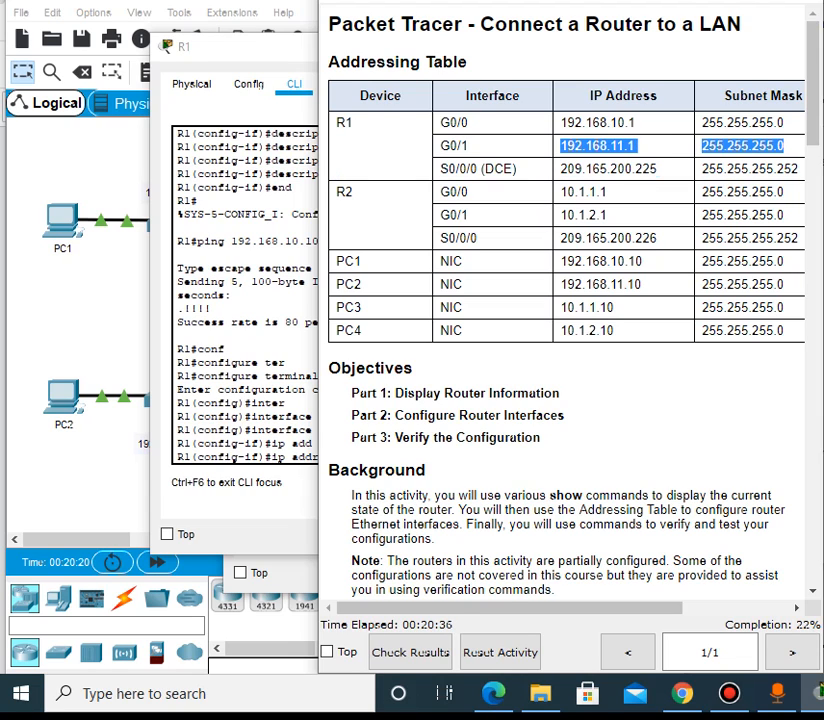
pyautogui.click(292, 457)
pyautogui.rightClick(415, 456)
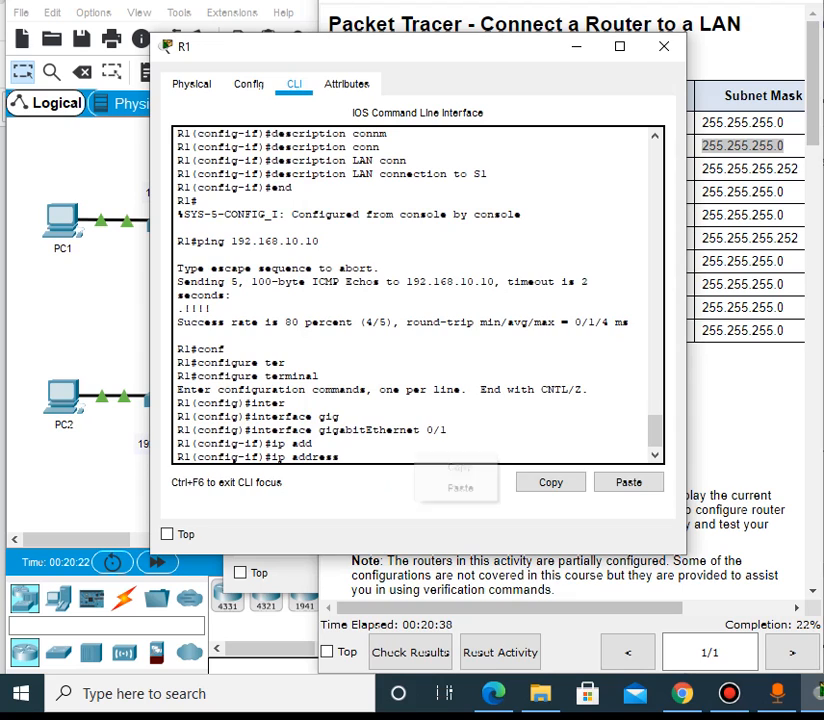
pyautogui.click(460, 487)
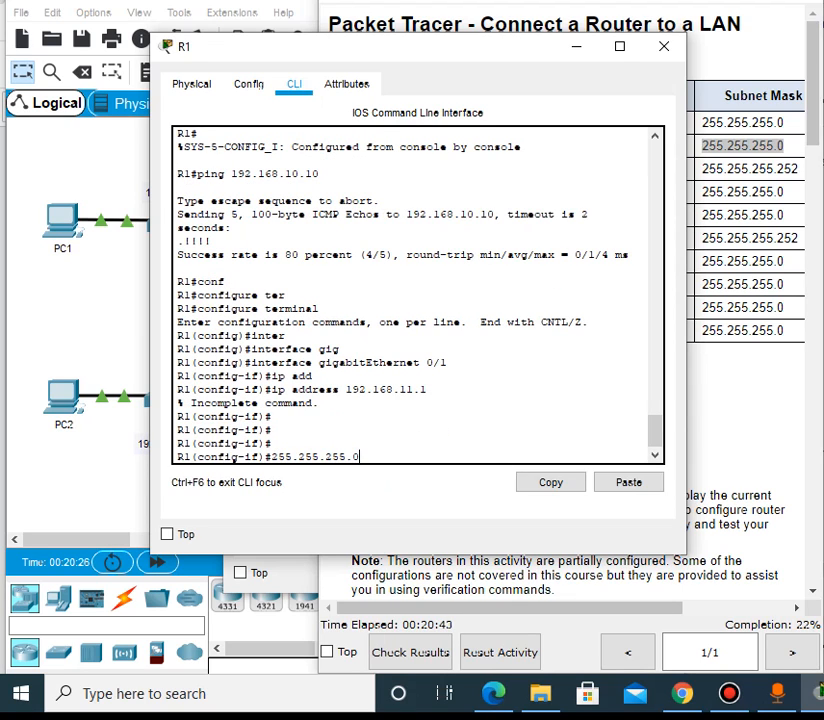
# Assign IP address 192.168.11.1 with subnet mask 255.255.255.0 to R1's GigabitEthernet 0/1 interface
pyautogui.press('BackSpace')
pyautogui.press('BackSpace')
pyautogui.press('BackSpace')
pyautogui.press('BackSpace')
pyautogui.press('BackSpace')
pyautogui.press('BackSpace')
pyautogui.press('BackSpace')
pyautogui.press('BackSpace')
pyautogui.press('BackSpace')
pyautogui.press('BackSpace')
pyautogui.press('BackSpace')
pyautogui.press('BackSpace')
pyautogui.press('BackSpace')
pyautogui.press('Up')
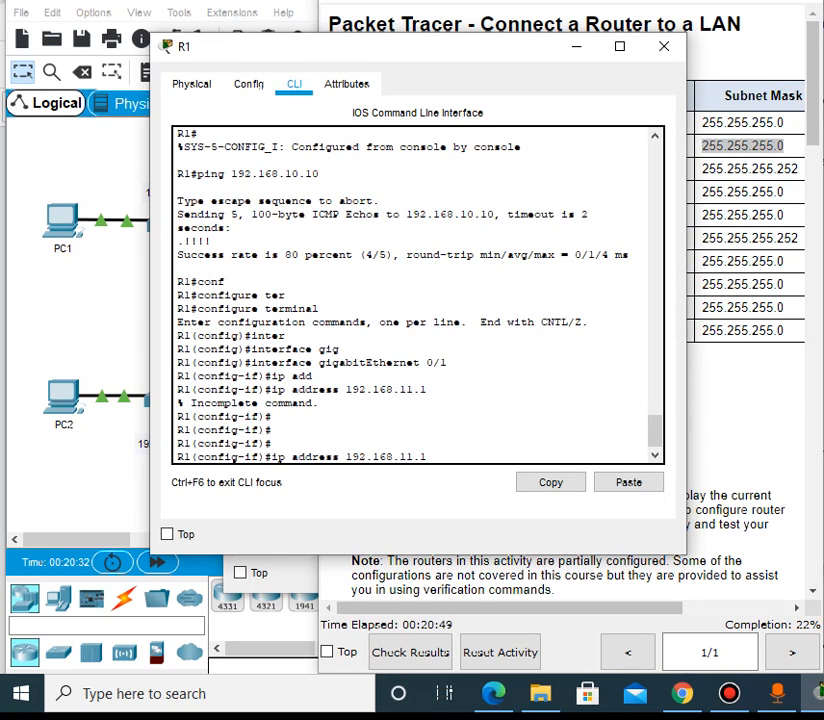
pyautogui.write('255.255.255.0')
pyautogui.press('Return')
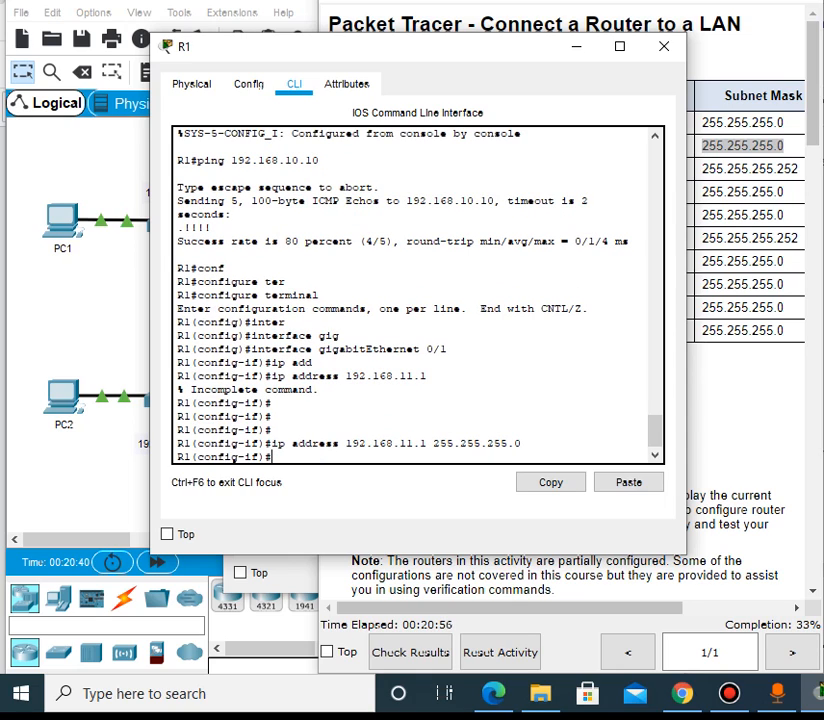
# Enable R1's GigabitEthernet 0/1 interface with the no shutdown command
pyautogui.write('no shut')
pyautogui.press('Tab')
pyautogui.press('Return')
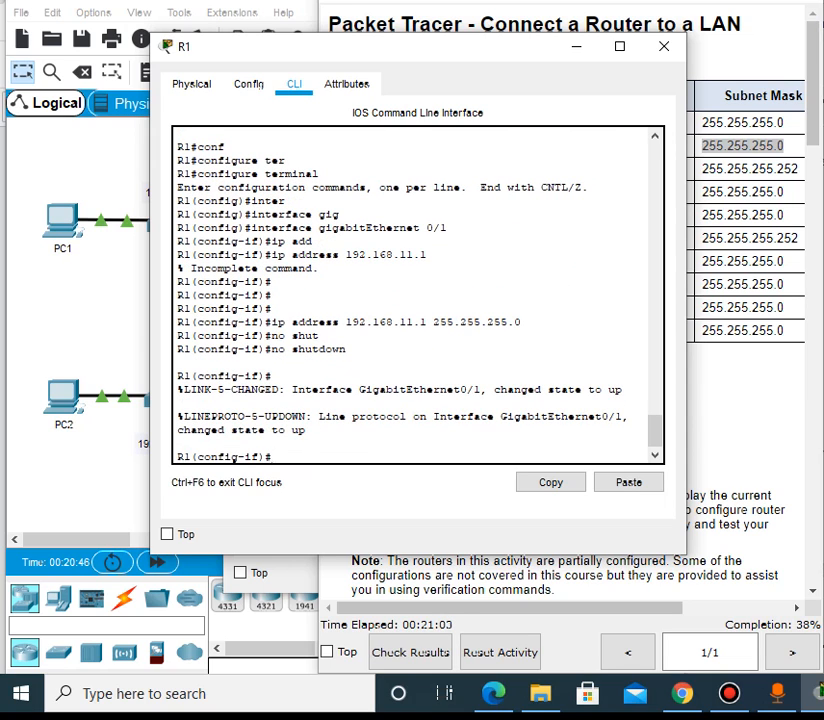
pyautogui.press('Return')
# Give R1's GigabitEthernet 0/1 interface the description "LAN connection to S2"
pyautogui.write('des')
pyautogui.press('Tab')
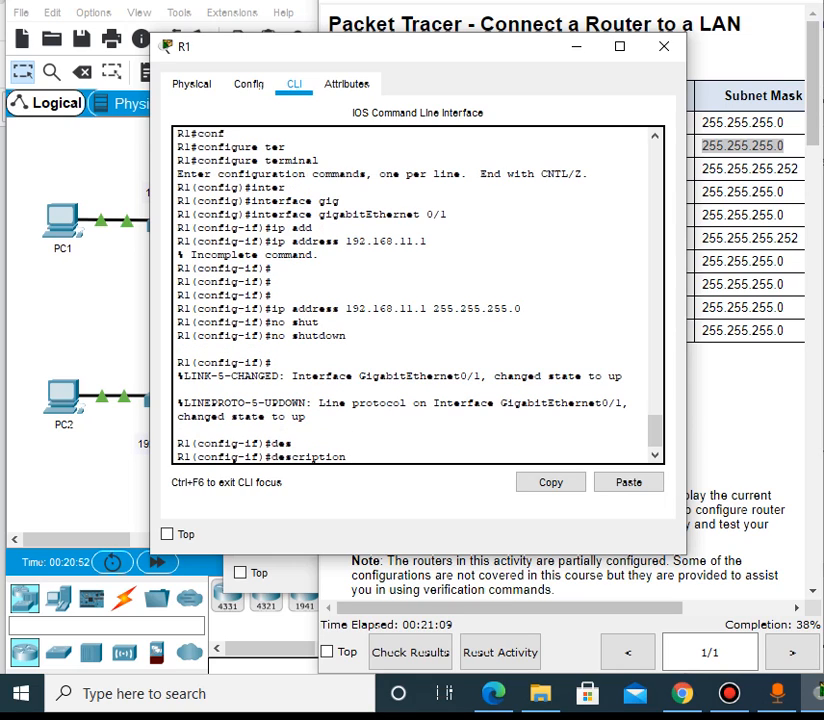
pyautogui.write('LAN connection to')
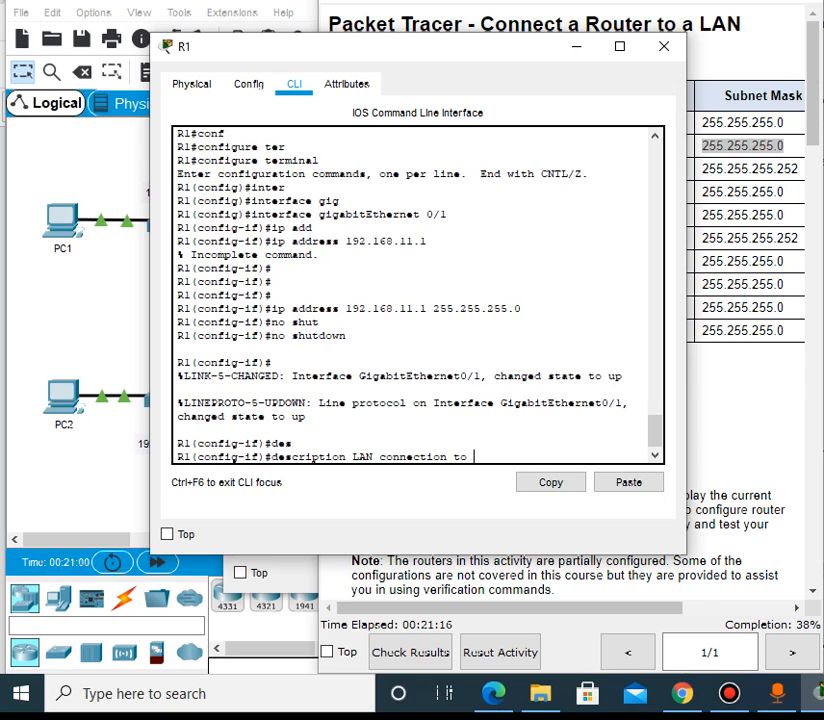
pyautogui.click(97, 453)
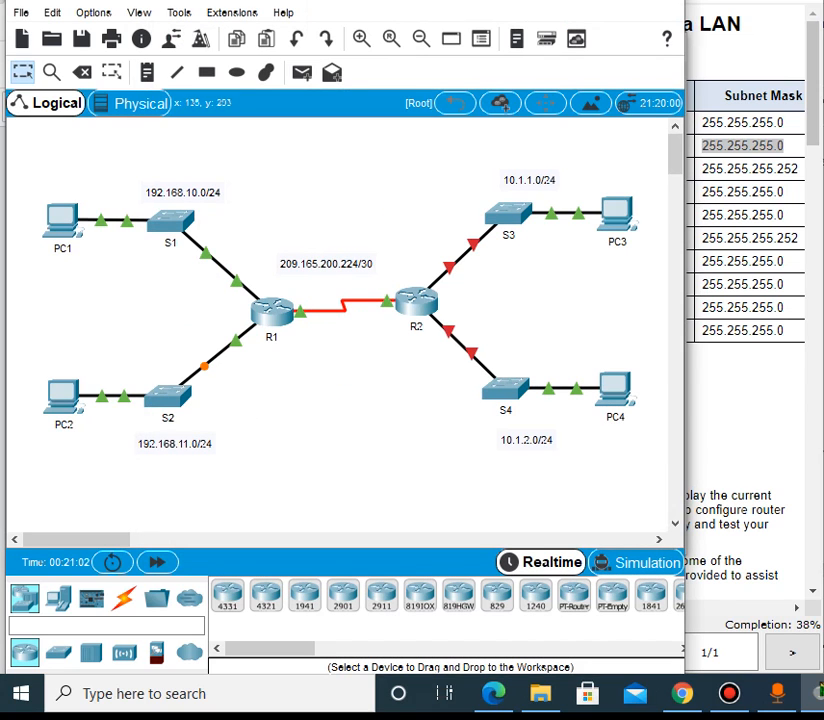
pyautogui.moveTo(817, 693)
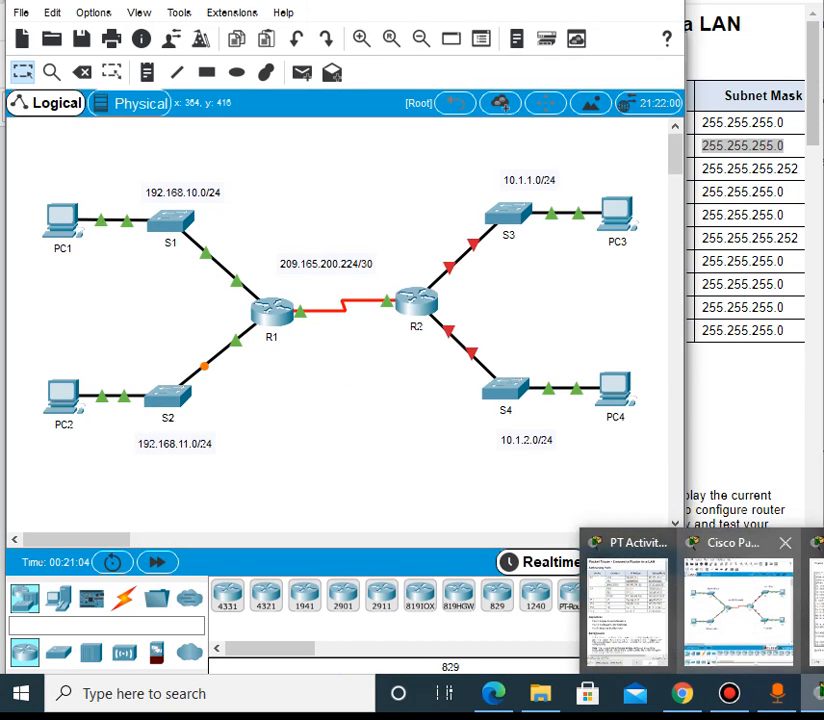
pyautogui.click(816, 612)
pyautogui.write('S2')
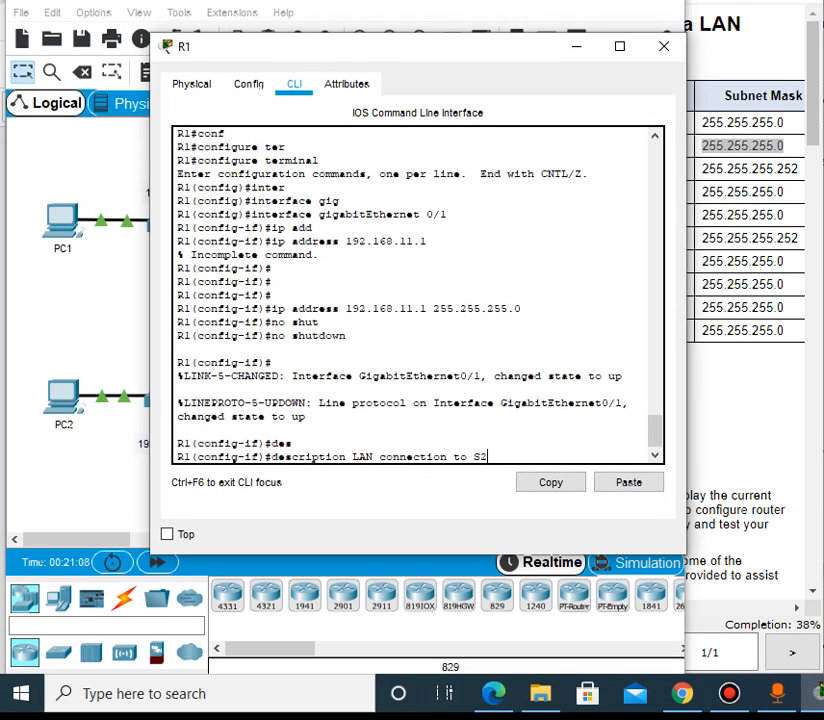
pyautogui.press('Return')
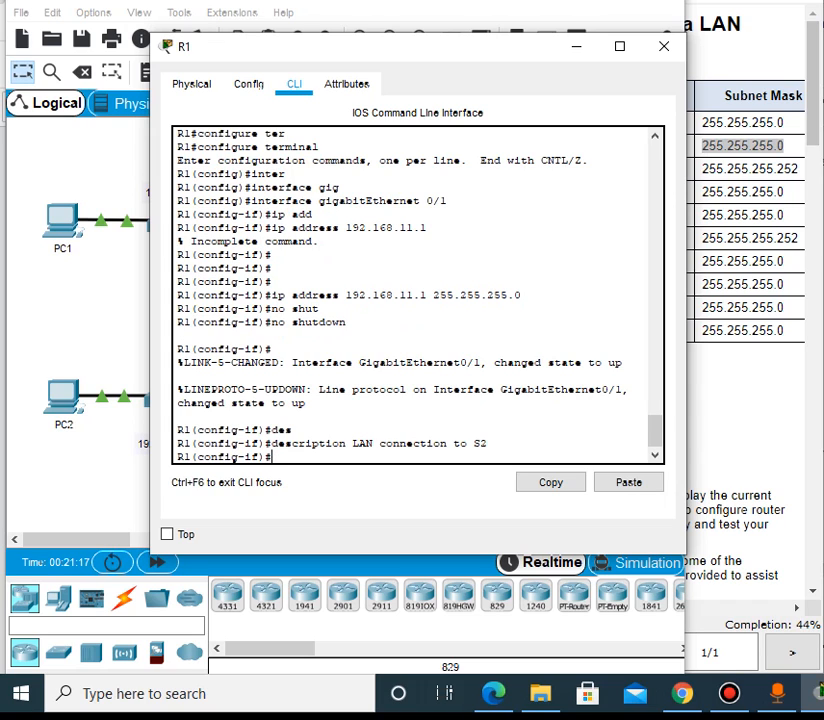
# Minimize R1's window, switch to the command line of router R2 and enter global configuration mode
pyautogui.click(577, 47)
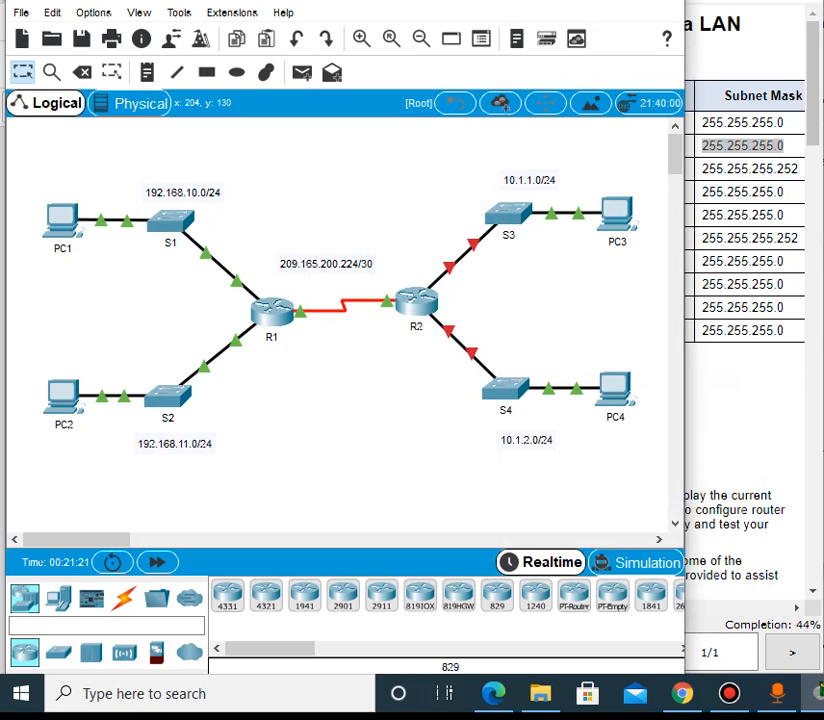
pyautogui.moveTo(819, 693)
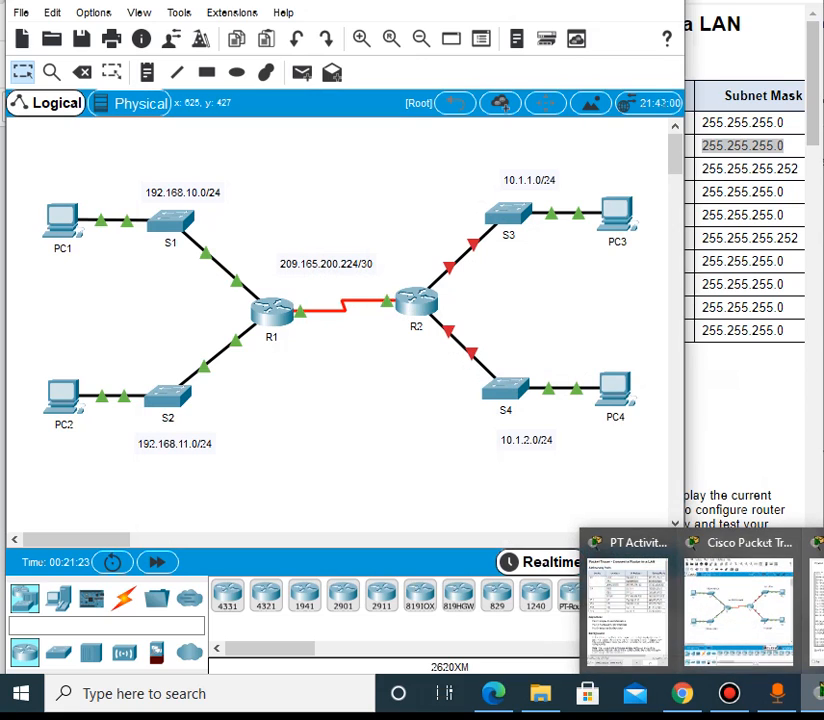
pyautogui.click(816, 605)
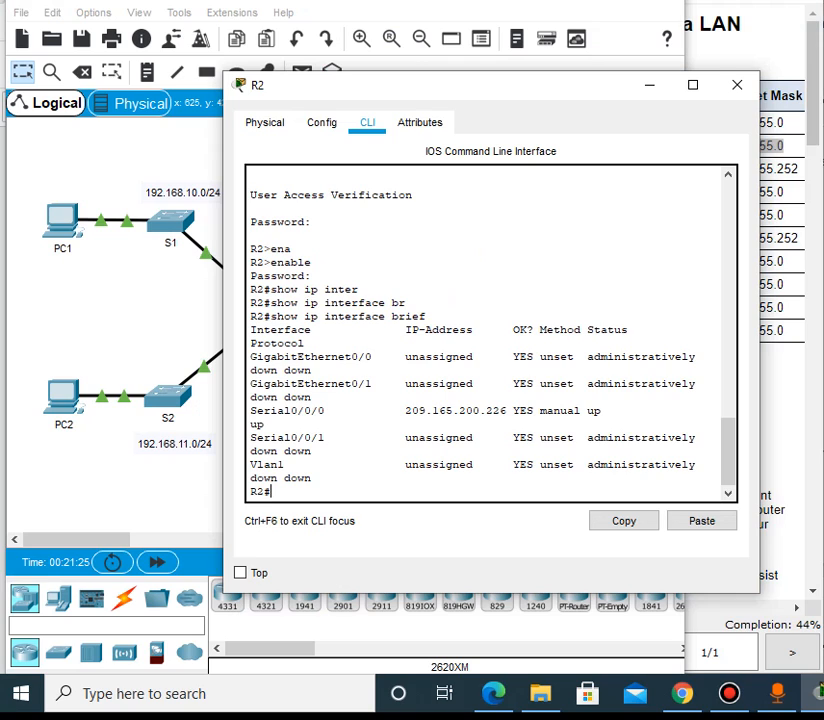
pyautogui.write('con')
pyautogui.press('Tab')
pyautogui.write('f')
pyautogui.press('Tab')
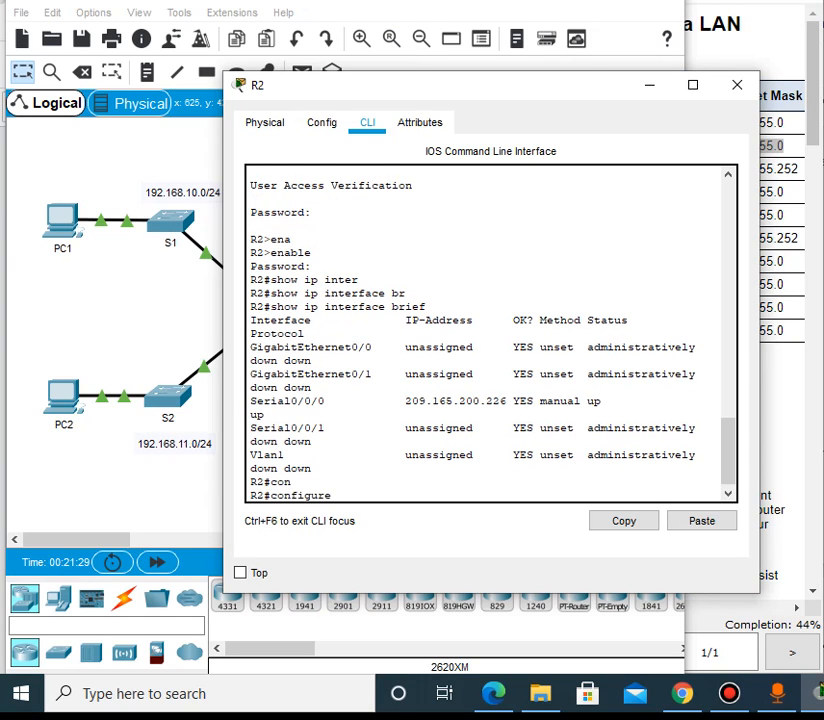
pyautogui.write('ter')
pyautogui.press('Tab')
pyautogui.press('Return')
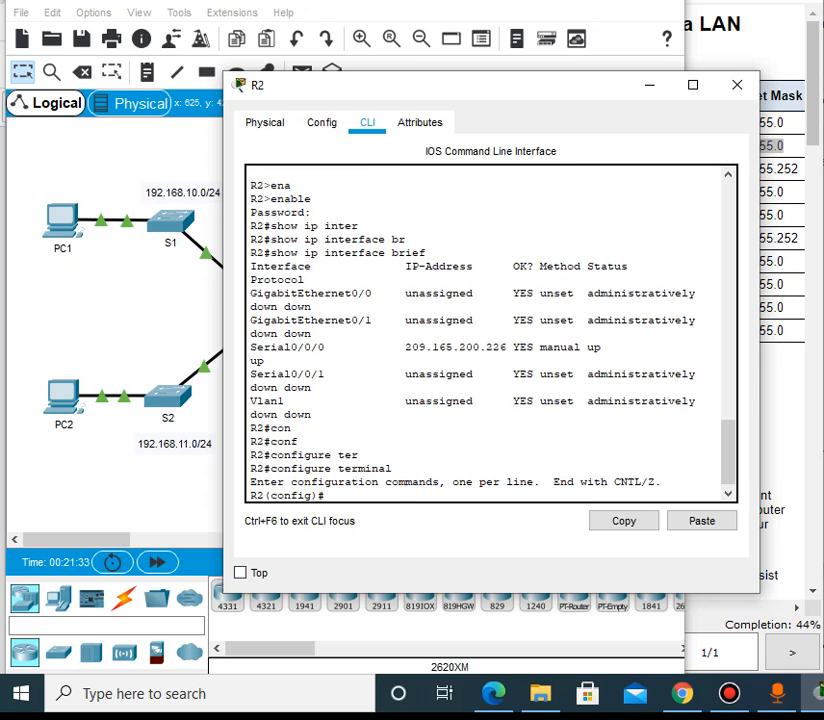
# Enter interface configuration mode for gigabitEthernet 0/0 on R2
pyautogui.write('intwe')
pyautogui.press('Tab')
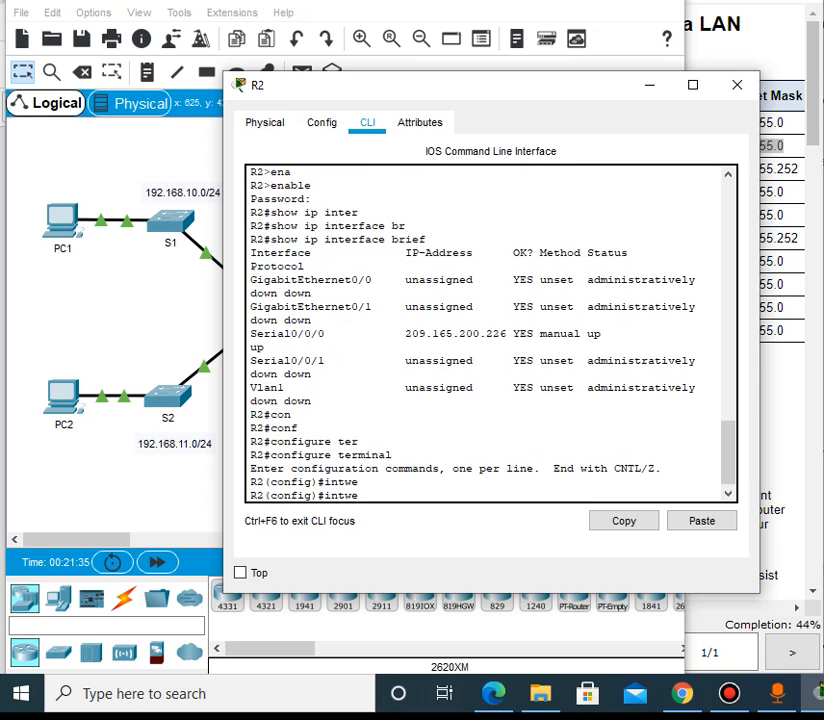
pyautogui.press('BackSpace')
pyautogui.press('BackSpace')
pyautogui.write('er')
pyautogui.press('Tab')
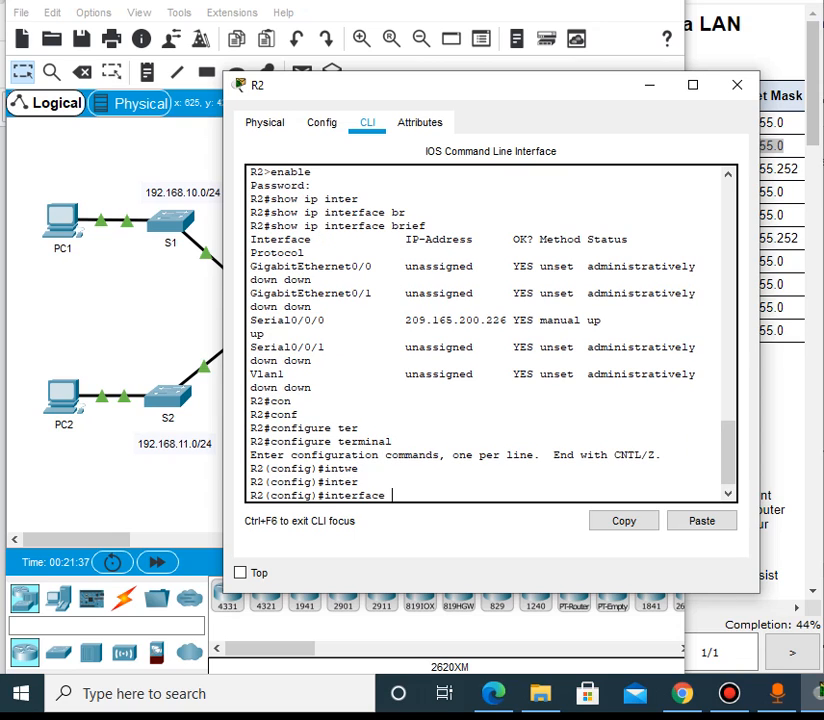
pyautogui.write('gig')
pyautogui.press('Tab')
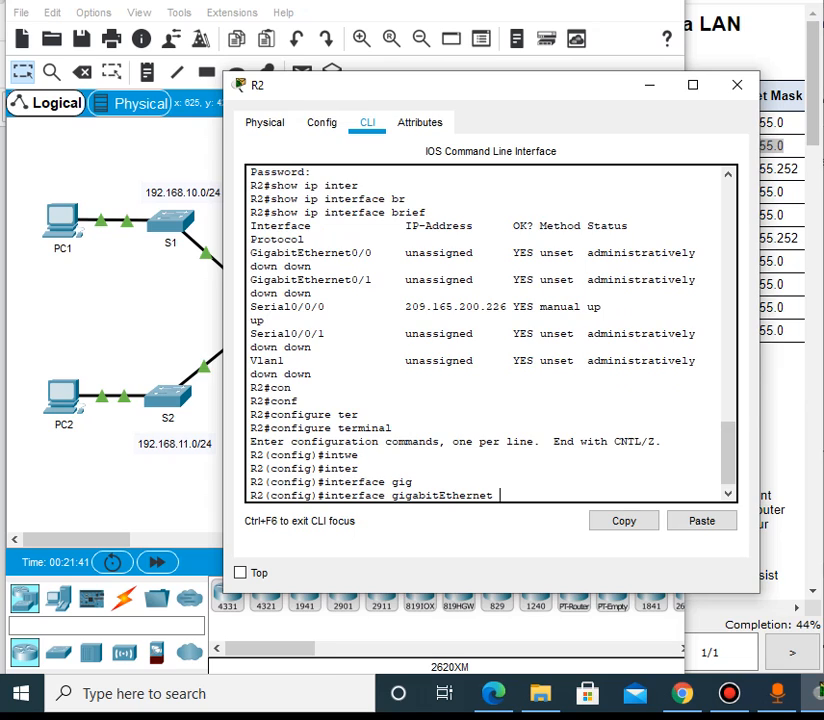
pyautogui.click(784, 390)
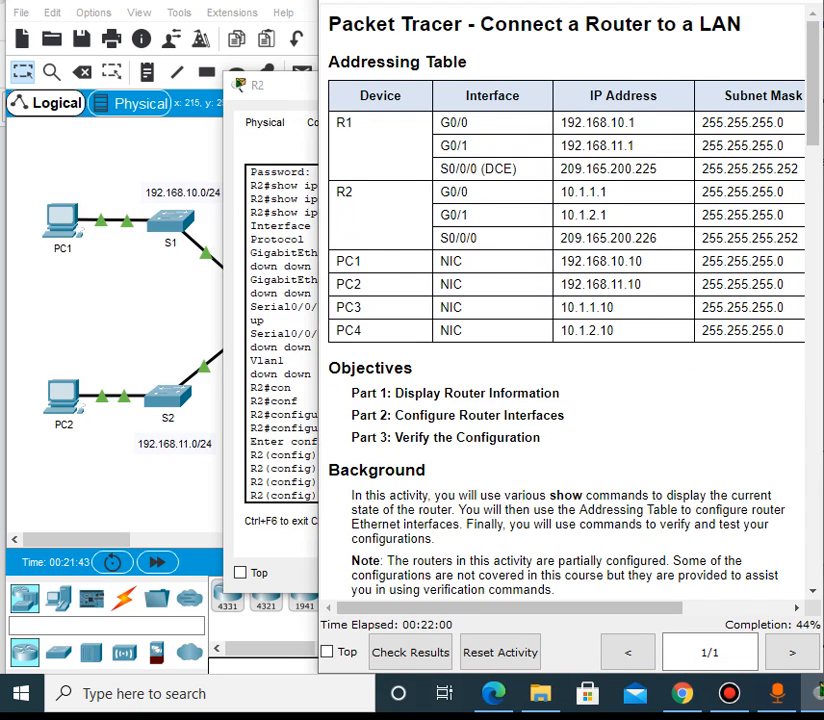
pyautogui.click(277, 400)
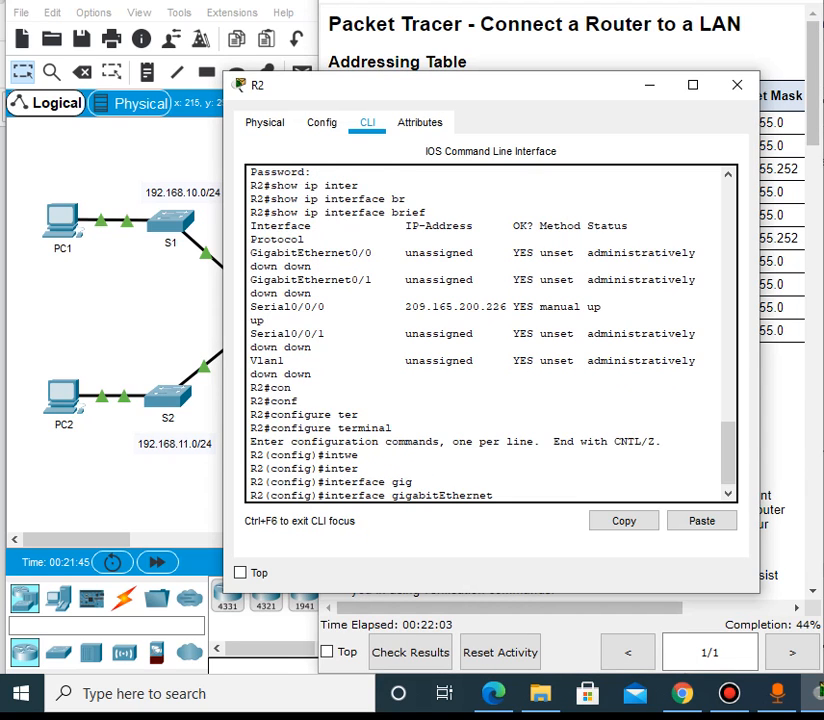
pyautogui.write('0/0')
pyautogui.press('Return')
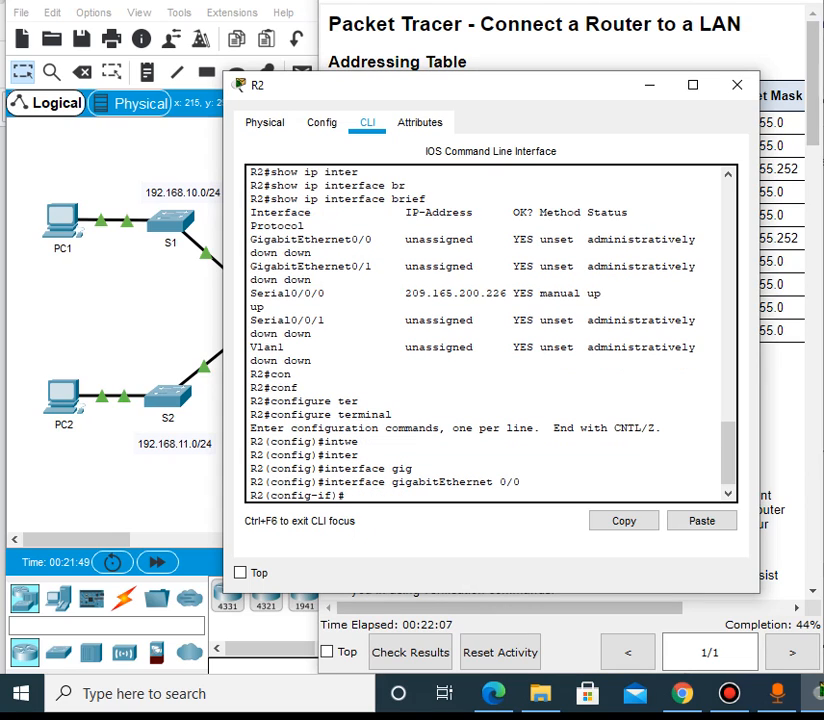
# Assign IP address 10.1.1.1, copied from the addressing table, with mask 255.255.255.0 to R2's GigabitEthernet 0/0 interface
pyautogui.write('ip add')
pyautogui.press('Tab')
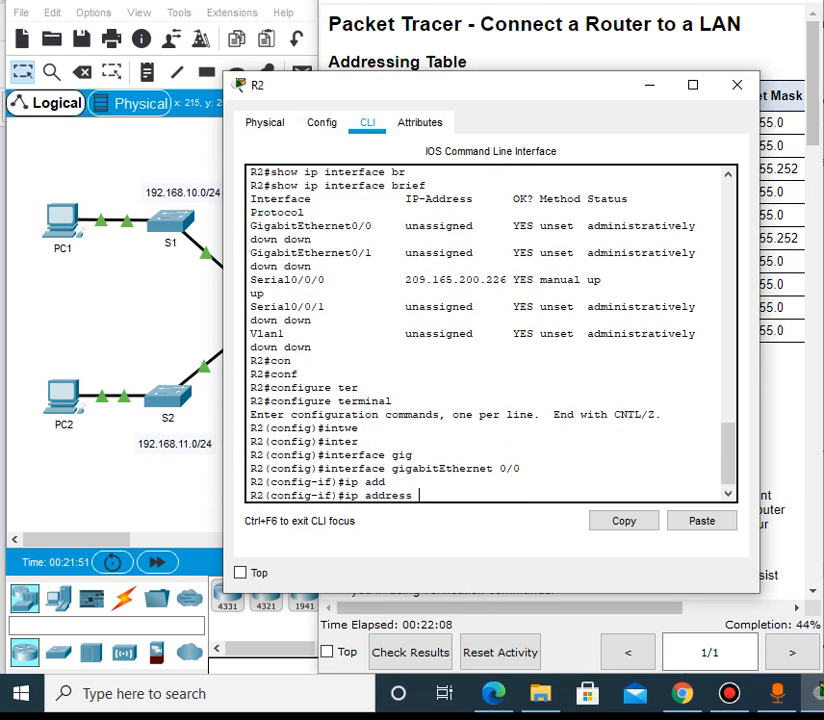
pyautogui.hotkey('alt', 'Tab')
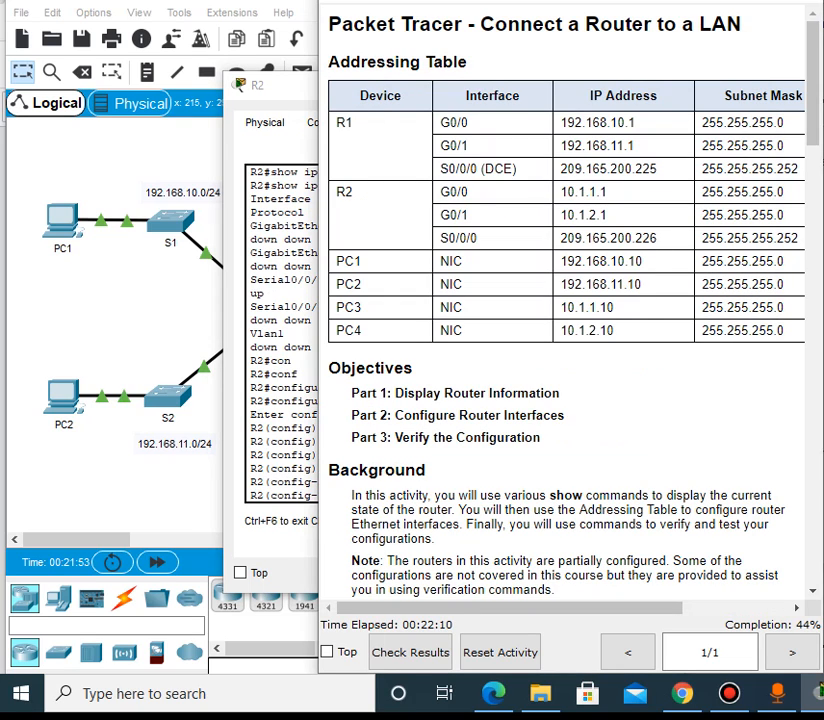
pyautogui.moveTo(560, 191); pyautogui.dragTo(606, 191)
pyautogui.hotkey('ctrl', 'c')
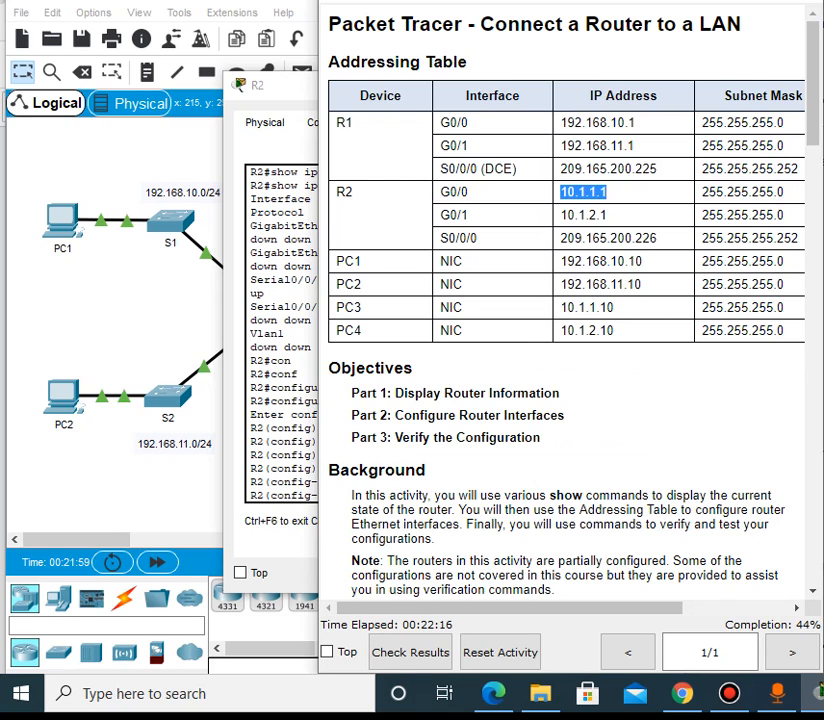
pyautogui.click(300, 428)
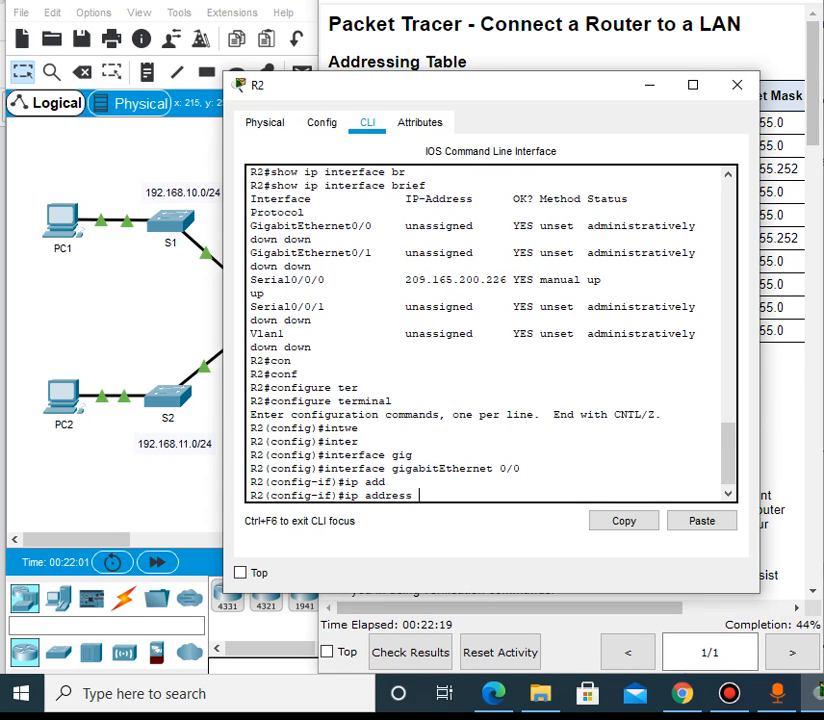
pyautogui.rightClick(510, 500)
pyautogui.click(552, 531)
pyautogui.write('255.255.255.')
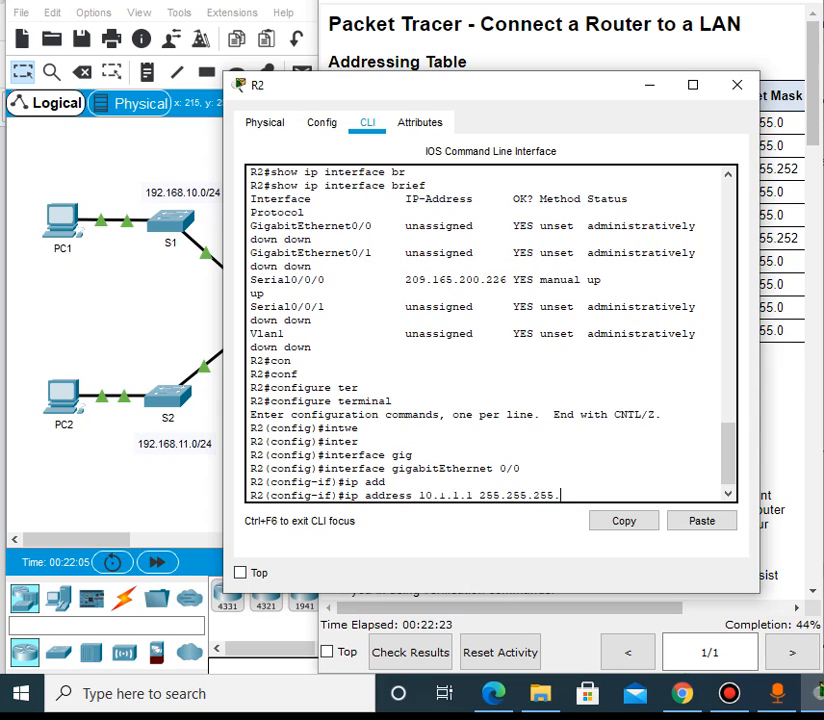
pyautogui.write('0')
pyautogui.press('Return')
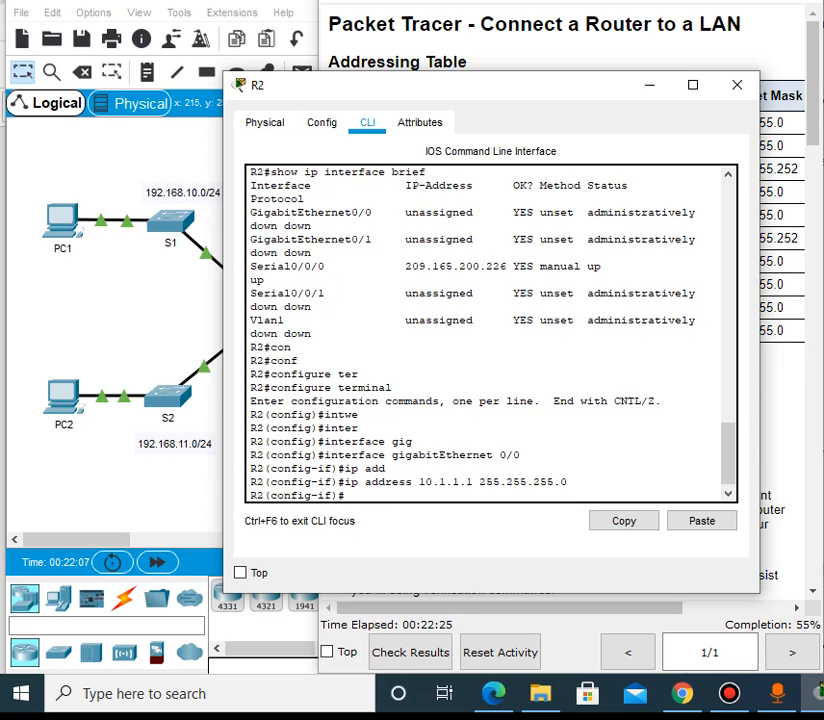
# Enable R2's GigabitEthernet 0/0 interface with the no shutdown command
pyautogui.write('no shut')
pyautogui.press('Tab')
pyautogui.press('Return')
pyautogui.press('Return')
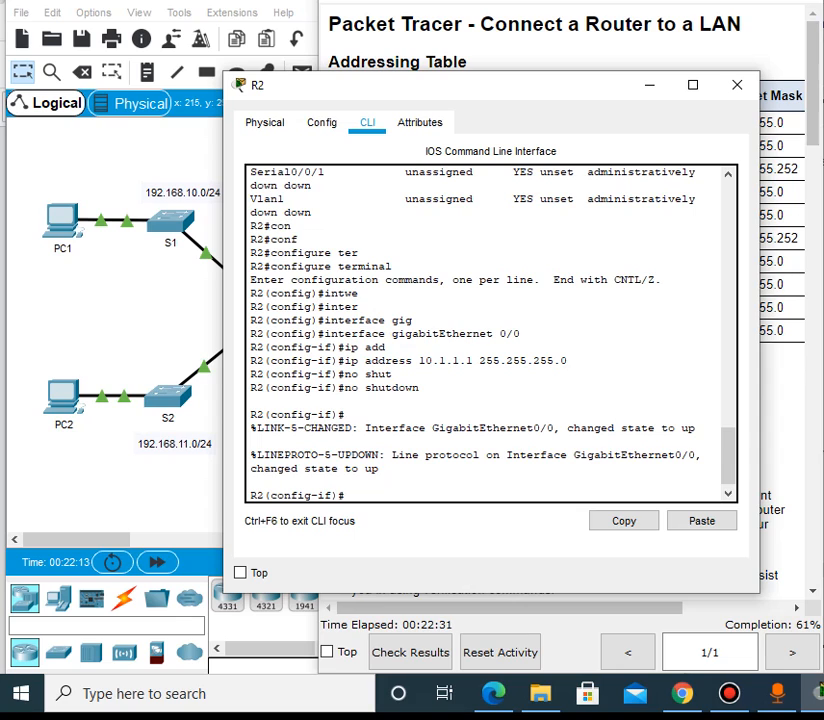
# Give R2's GigabitEthernet 0/0 interface the description "LAN connection to S3"
pyautogui.write('descrip')
pyautogui.press('Tab')
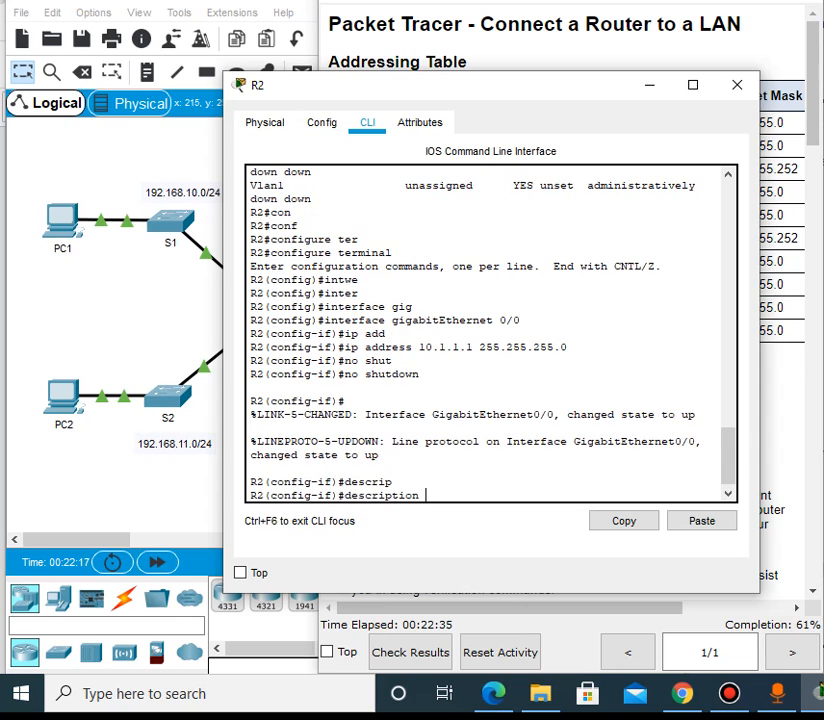
pyautogui.write('LAN connec')
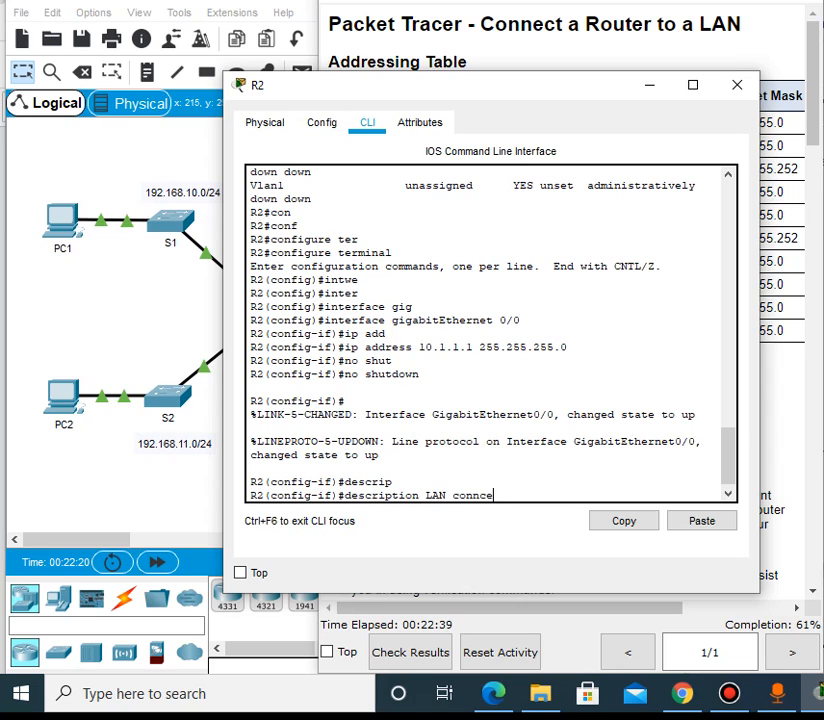
pyautogui.write('tion to')
pyautogui.click(139, 346)
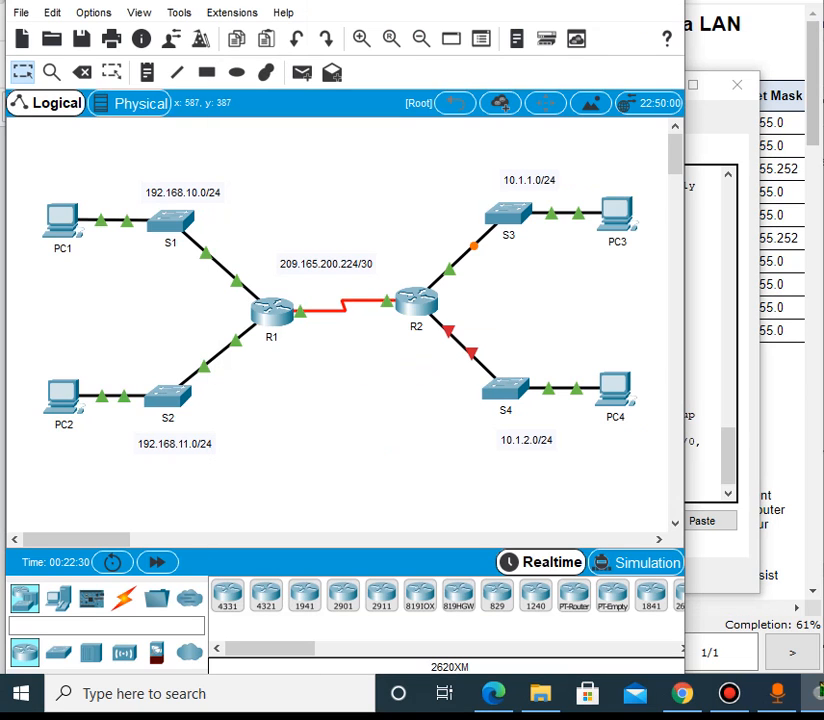
pyautogui.click(718, 553)
pyautogui.write('S3')
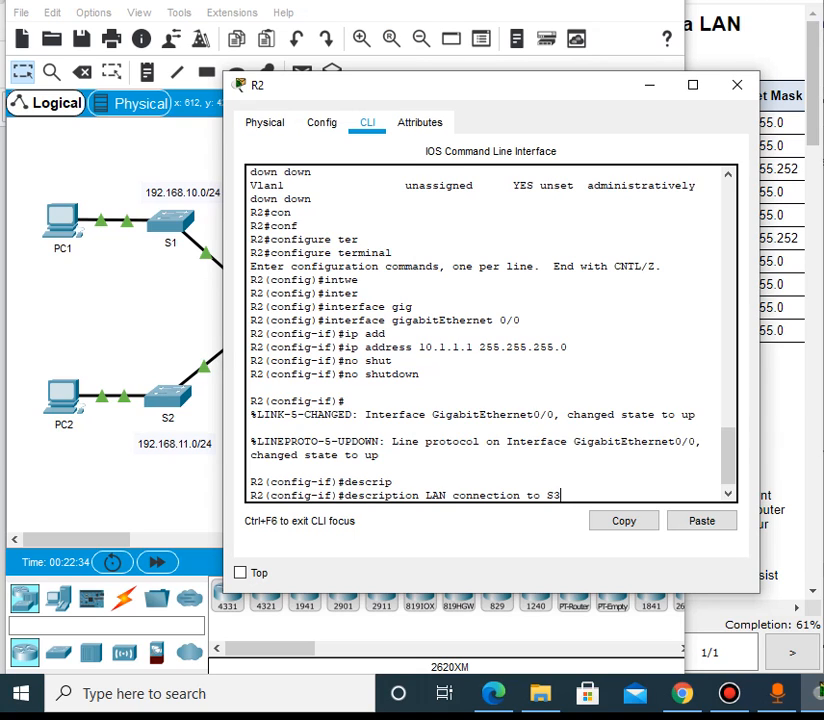
pyautogui.press('Return')
pyautogui.click(222, 318)
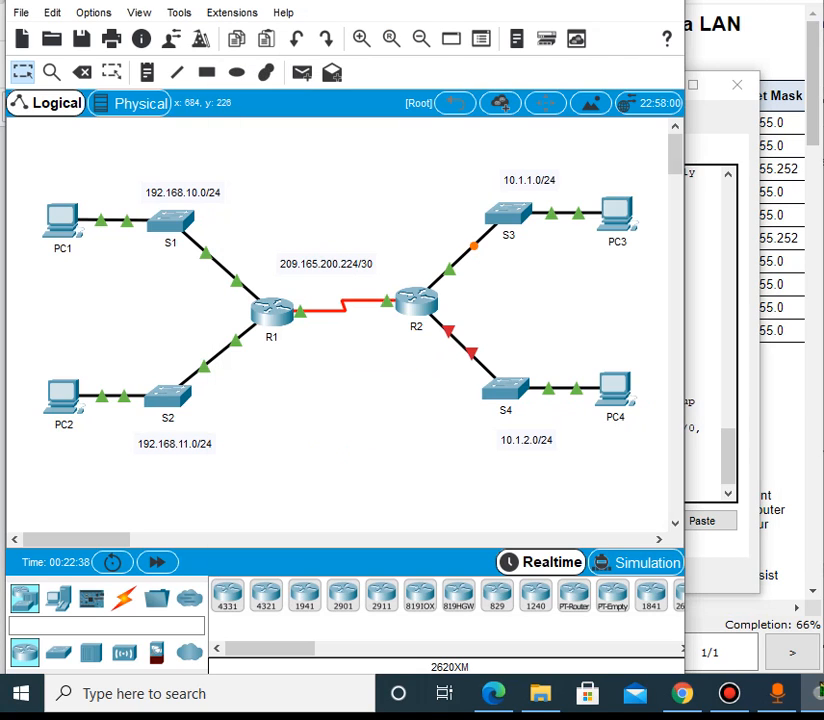
pyautogui.click(705, 347)
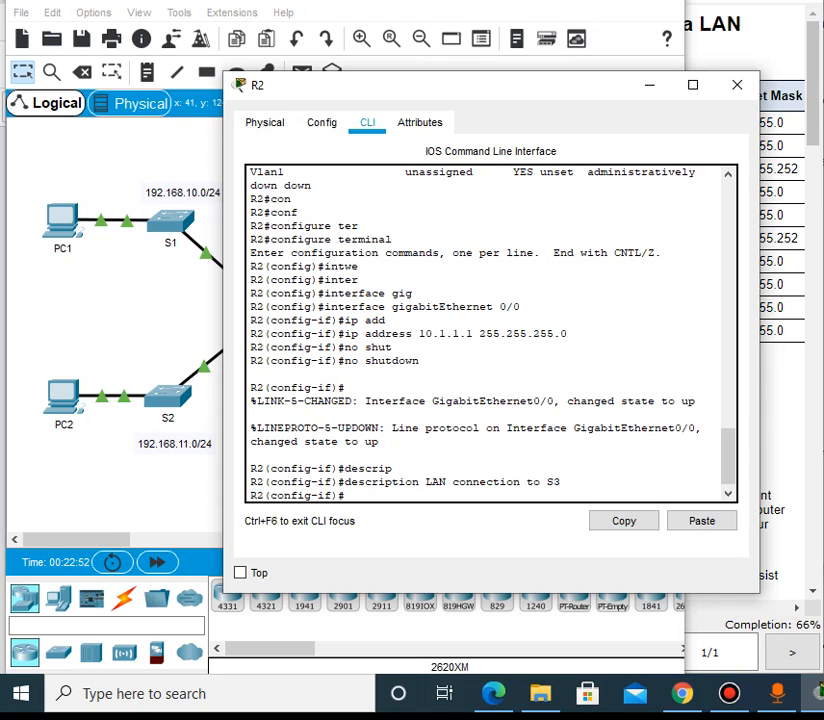
pyautogui.click(94, 236)
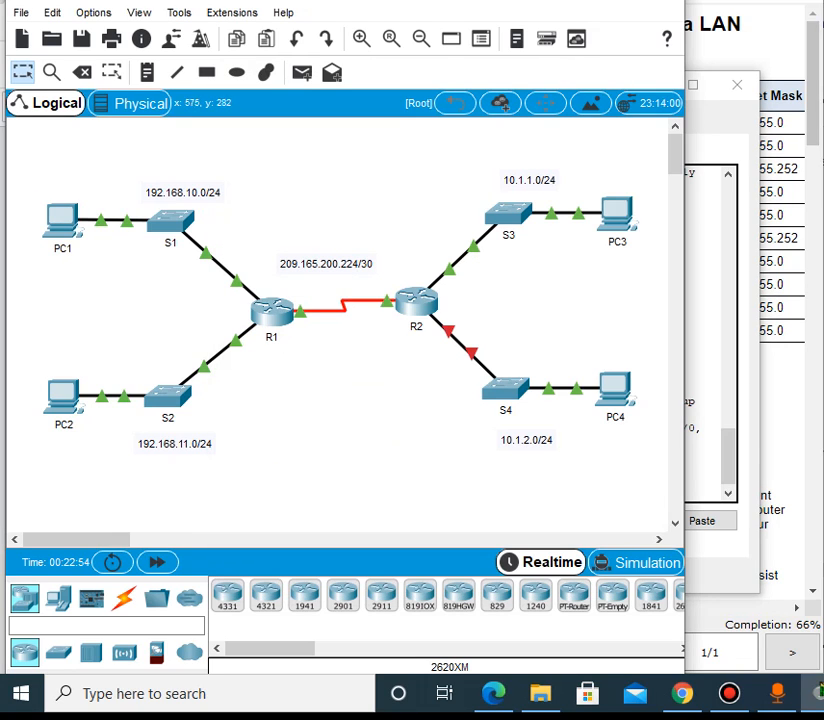
pyautogui.click(728, 388)
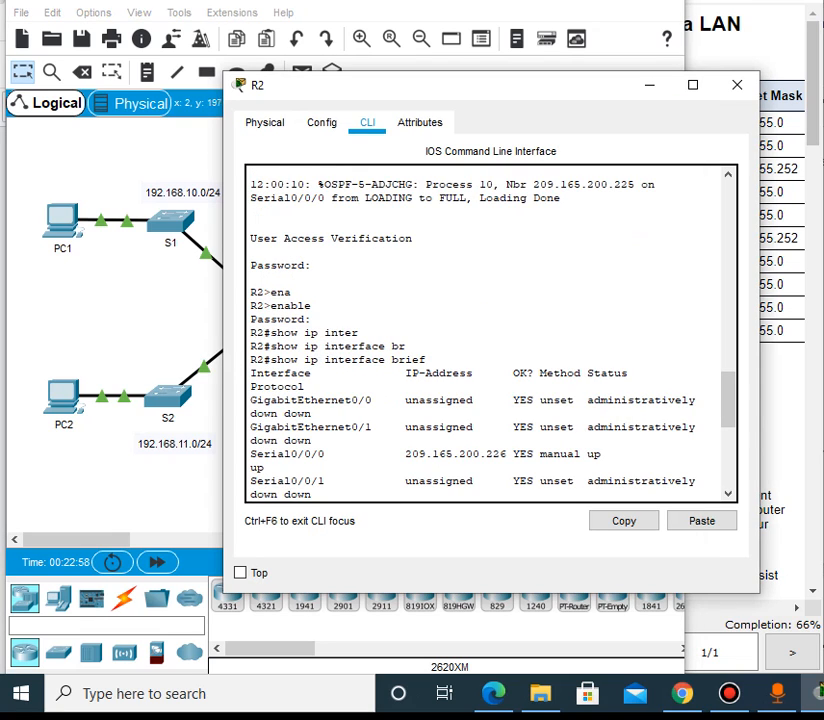
# Leave the GigabitEthernet 0/0 configuration on R2 and enter interface configuration mode for gigabitEthernet 0/1
pyautogui.scroll(-8, 490, 330)
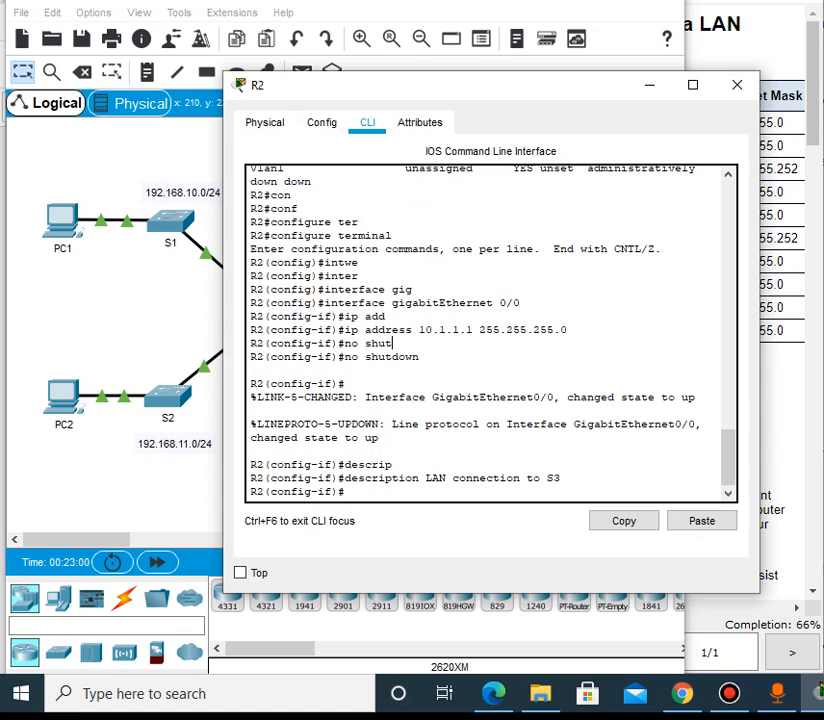
pyautogui.write('exit')
pyautogui.press('Return')
pyautogui.write('inter')
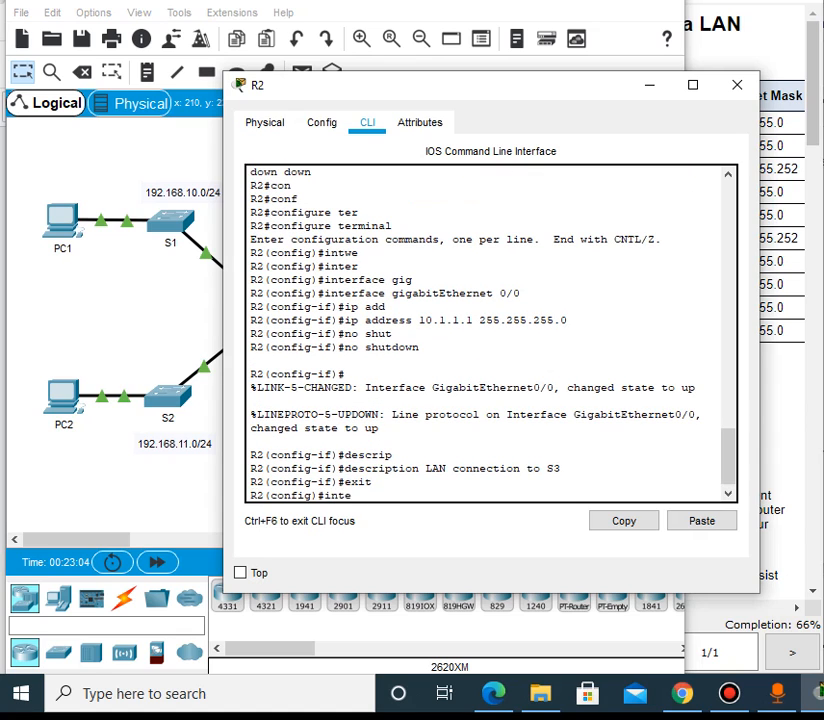
pyautogui.press('Tab')
pyautogui.write('et')
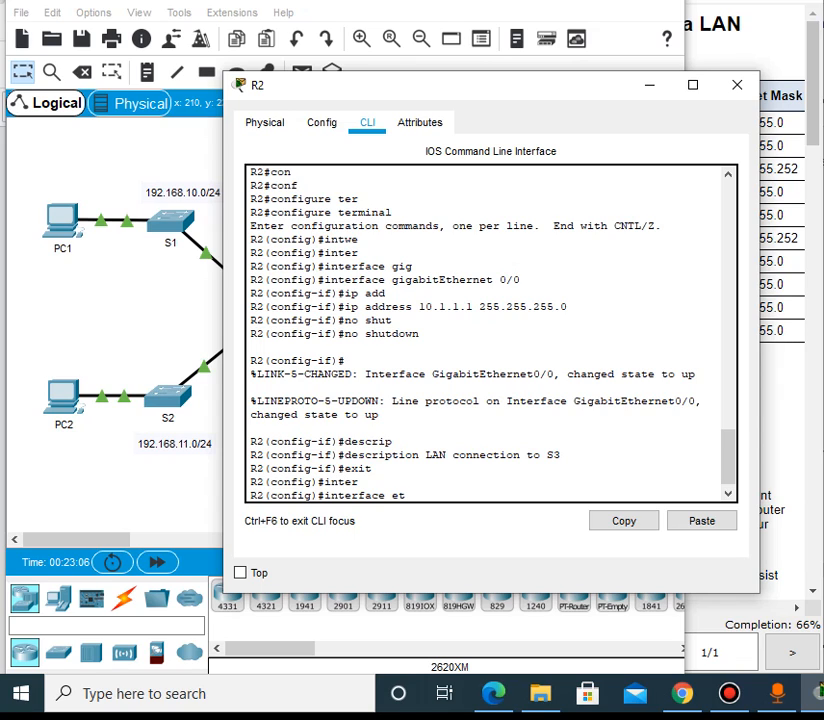
pyautogui.press('Tab')
pyautogui.press('BackSpace')
pyautogui.press('BackSpace')
pyautogui.press('BackSpace')
pyautogui.press('BackSpace')
pyautogui.press('BackSpace')
pyautogui.press('BackSpace')
pyautogui.press('BackSpace')
pyautogui.press('BackSpace')
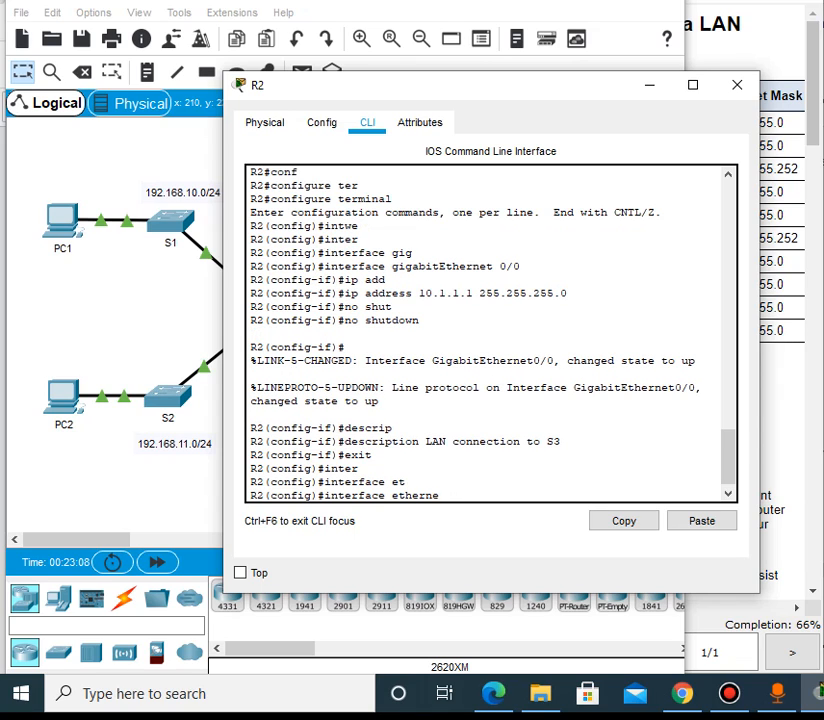
pyautogui.write('gig')
pyautogui.press('Tab')
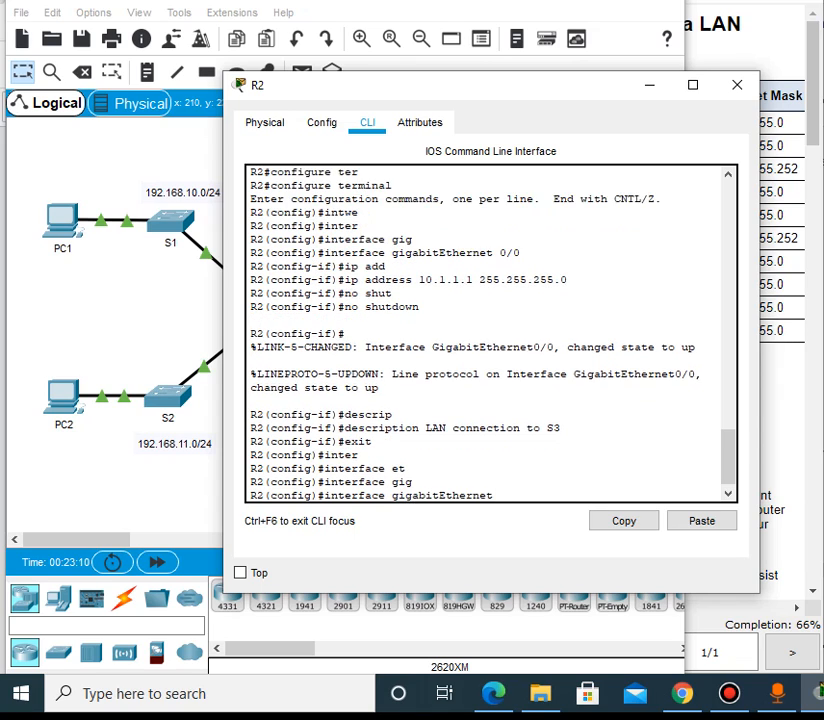
pyautogui.write('0/1')
pyautogui.press('Return')
# Assign IP address 10.1.2.1, copied from the addressing table, with mask 255.255.255.0 to R2's GigabitEthernet 0/1 interface
pyautogui.write('ip add')
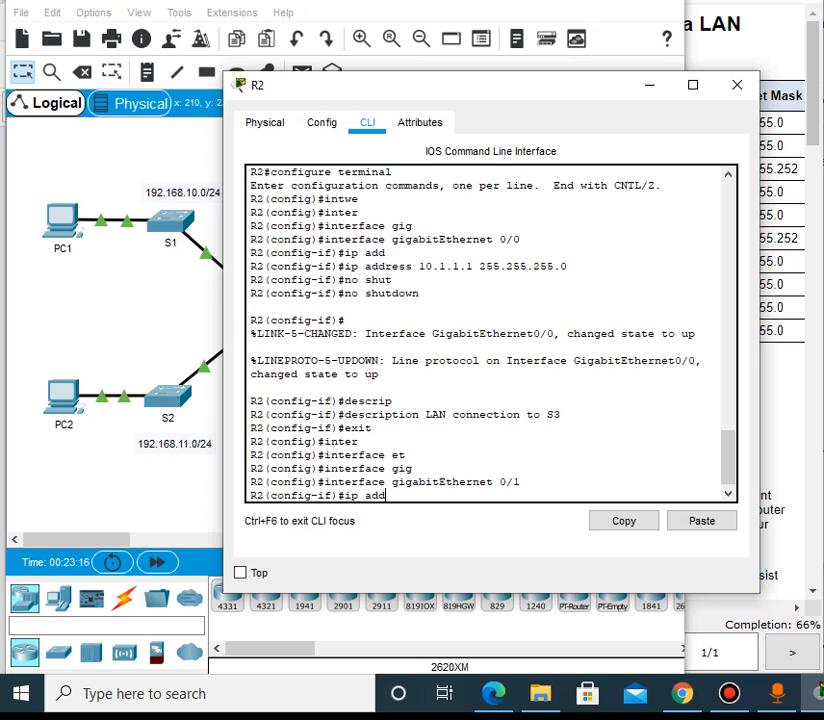
pyautogui.press('Tab')
pyautogui.click(785, 400)
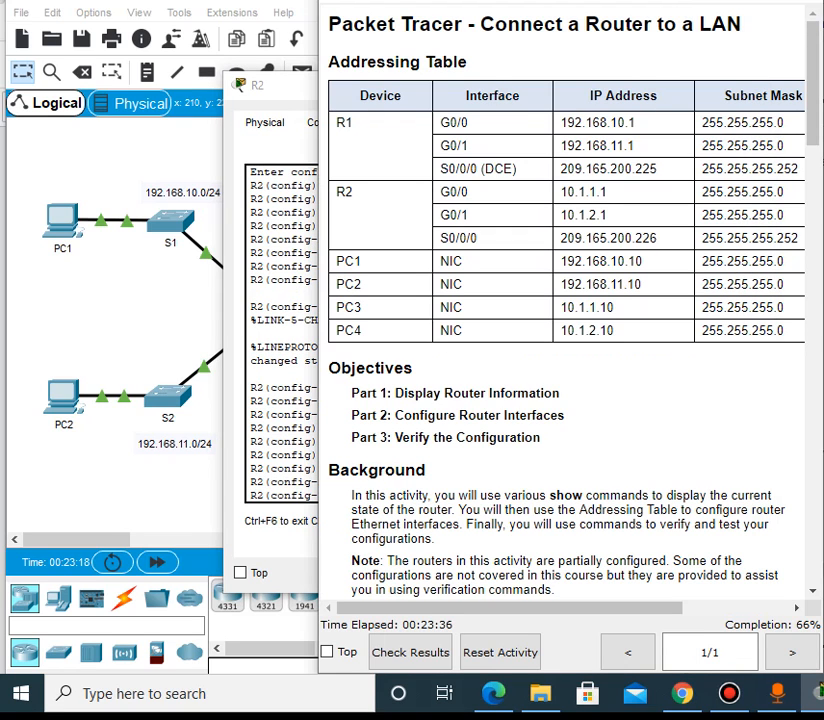
pyautogui.doubleClick(583, 215)
pyautogui.hotkey('ctrl', 'c')
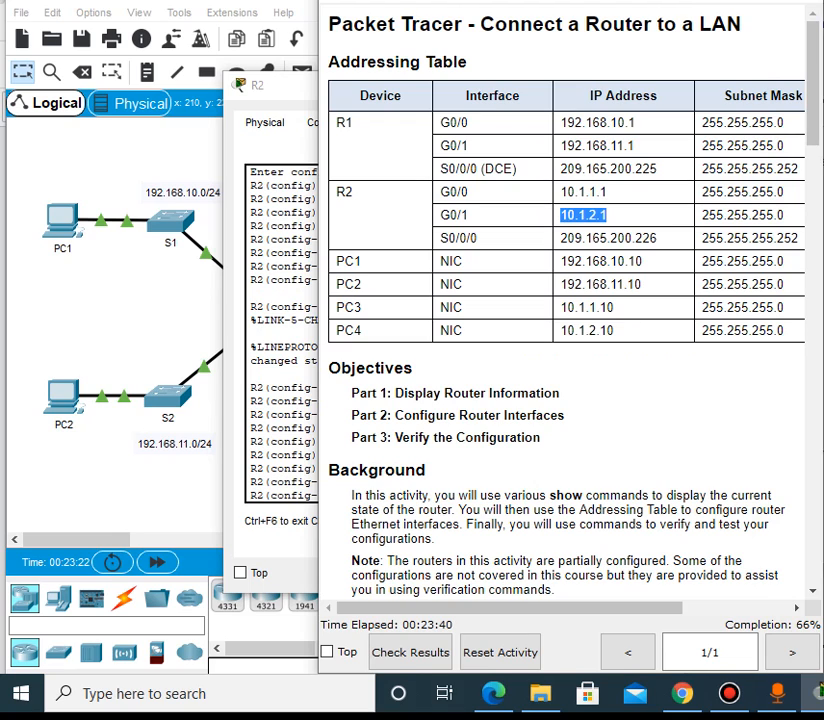
pyautogui.click(289, 402)
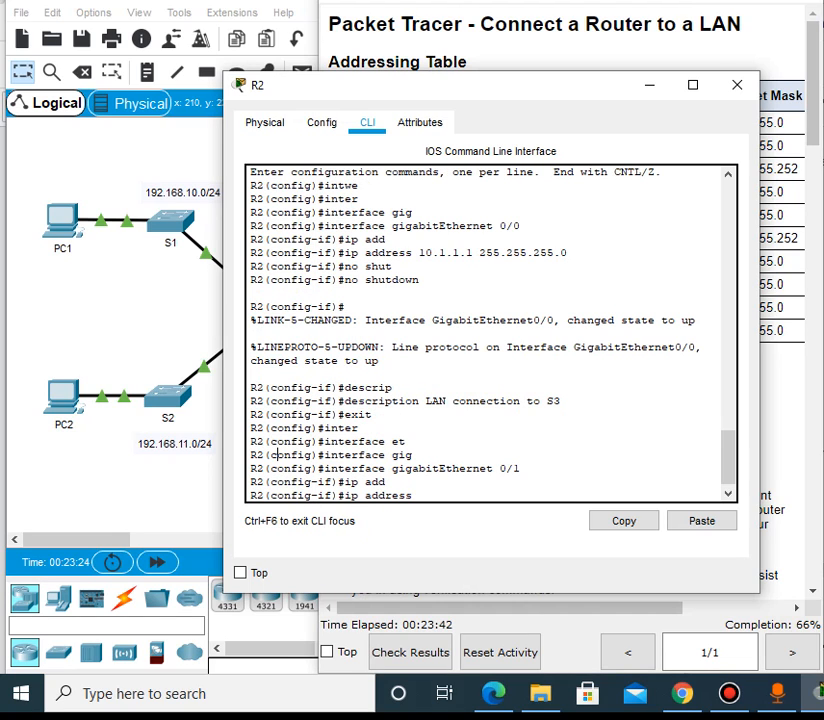
pyautogui.rightClick(474, 490)
pyautogui.click(502, 520)
pyautogui.write('255.2552')
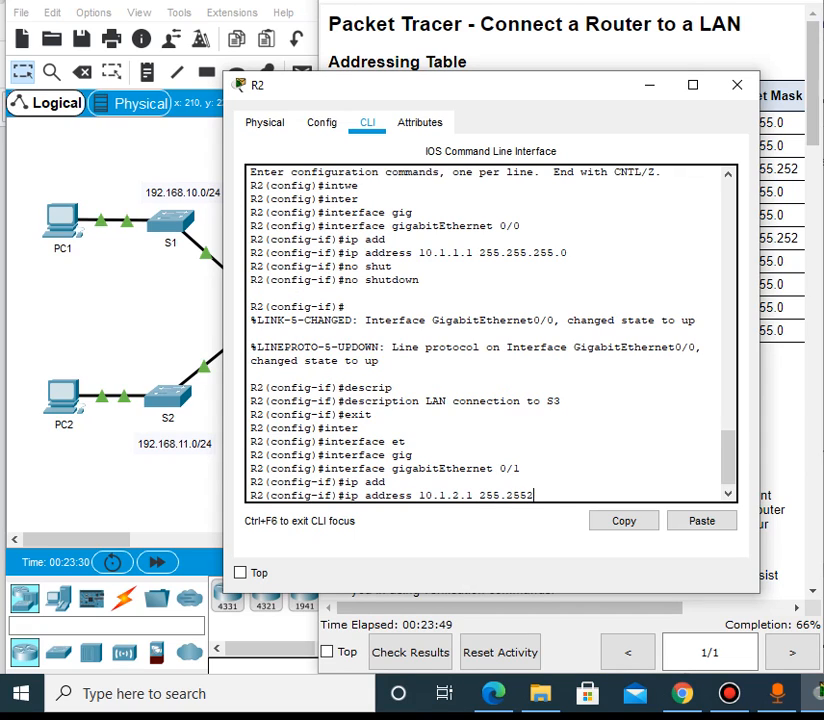
pyautogui.press('BackSpace')
pyautogui.write('.255.0')
pyautogui.press('Return')
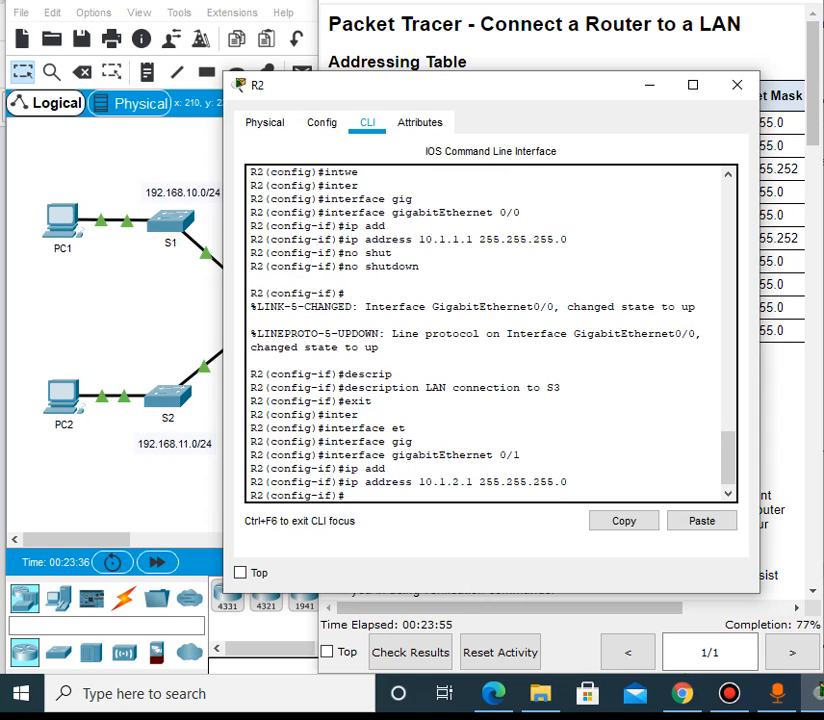
# Enable R2's GigabitEthernet 0/1 interface with the no shutdown command
pyautogui.write('no shut')
pyautogui.press('Tab')
pyautogui.press('Return')
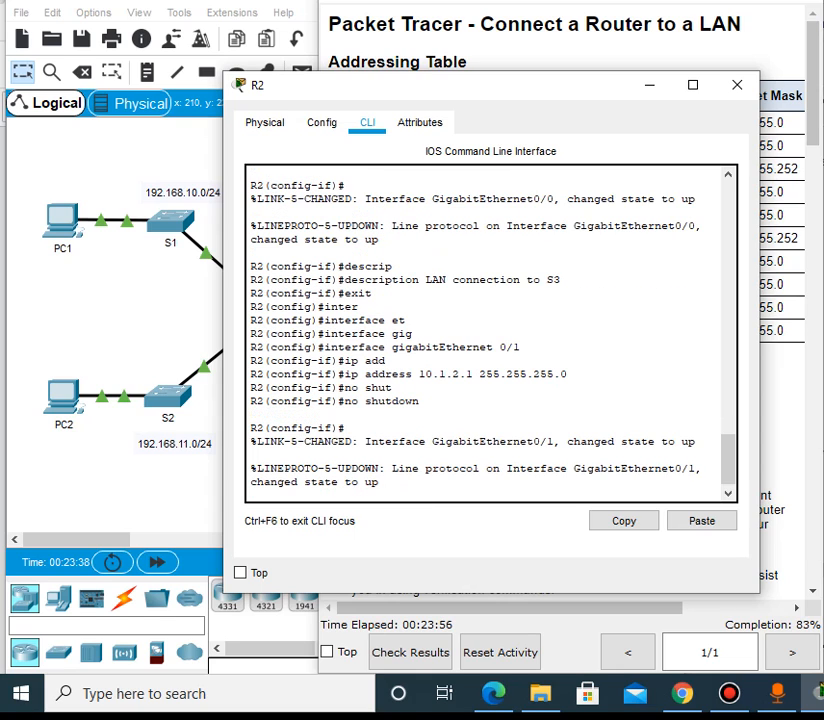
pyautogui.press('Return')
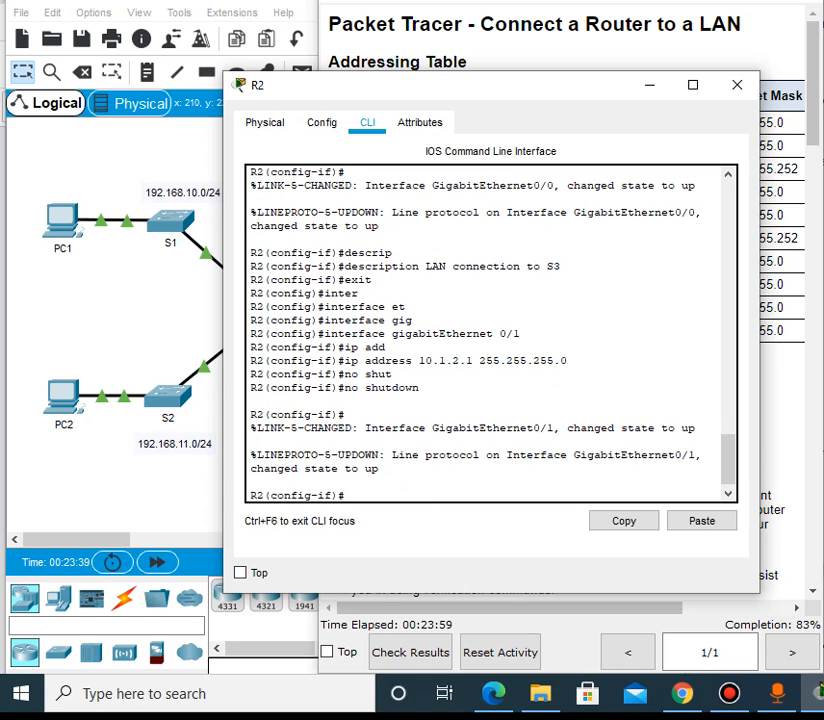
# Give R2's GigabitEthernet 0/1 interface the description "LAN connection to S4"
pyautogui.write('descrip')
pyautogui.press('Tab')
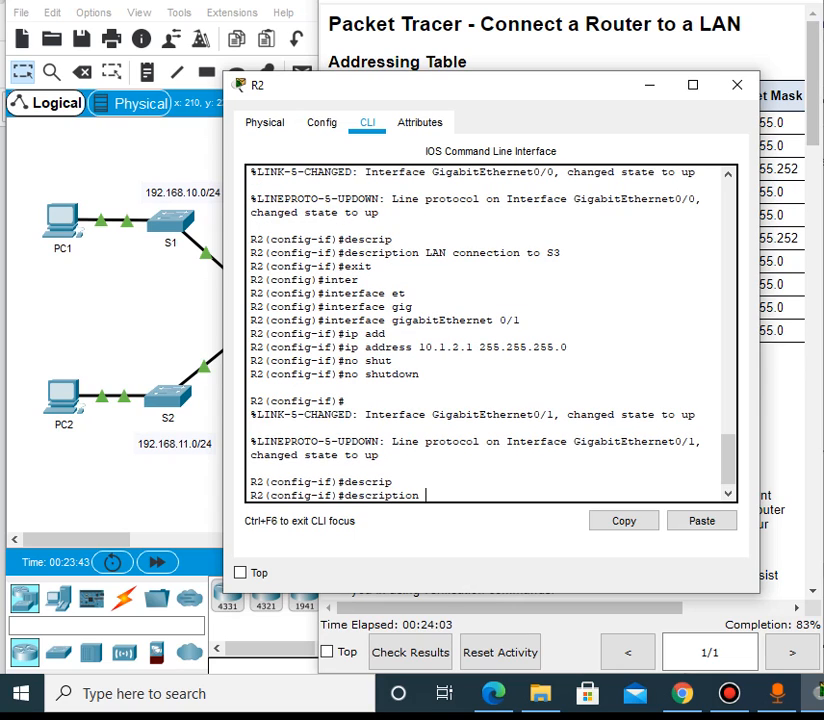
pyautogui.write('LAN connection ')
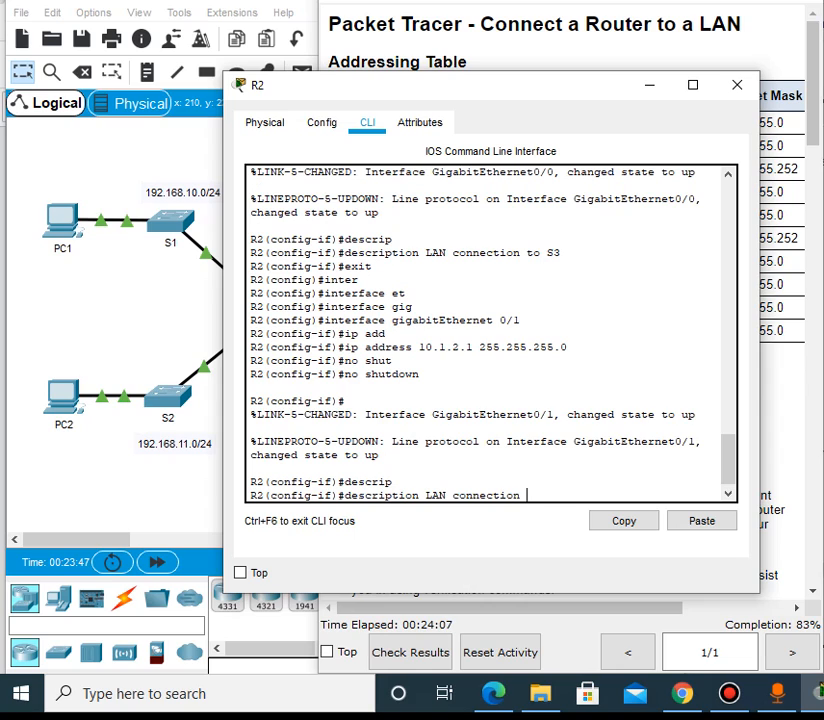
pyautogui.write('to S4')
pyautogui.press('Return')
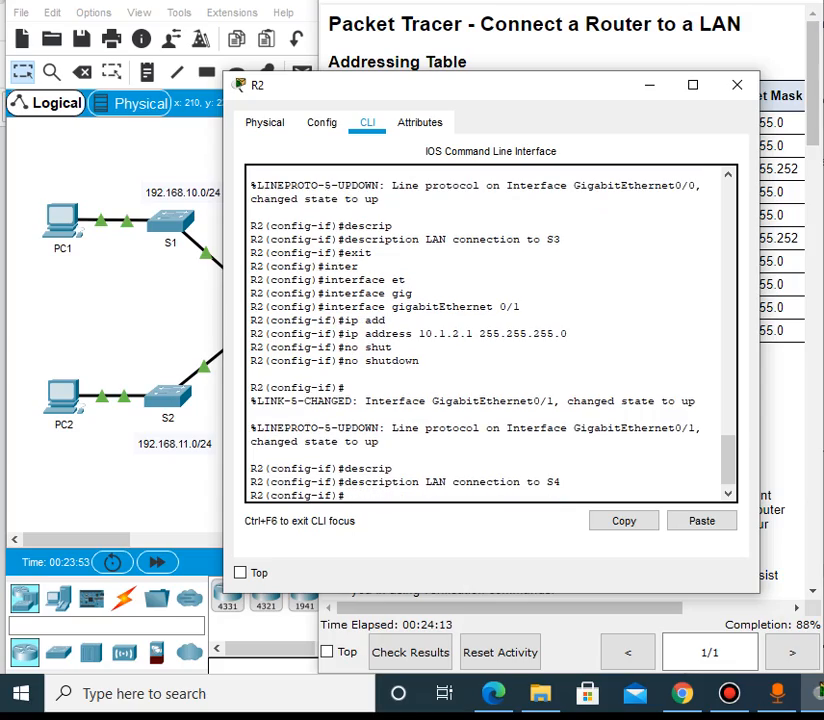
# Read the activity instructions on verifying the interfaces and backing up the configurations, and return to R2's command line
pyautogui.click(783, 420)
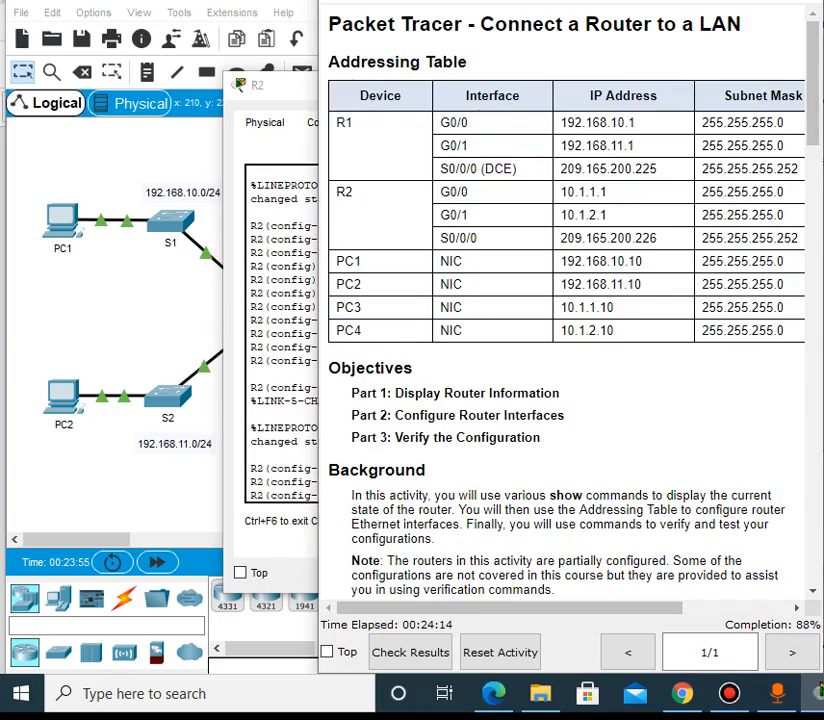
pyautogui.scroll(-5, 565, 300)
pyautogui.scroll(-15, 565, 300)
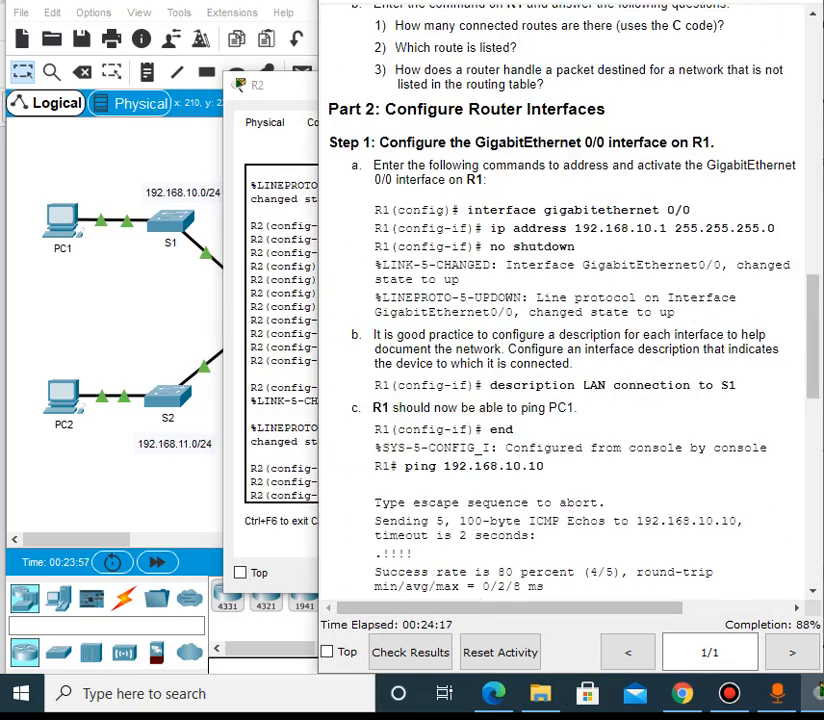
pyautogui.scroll(2, 565, 300)
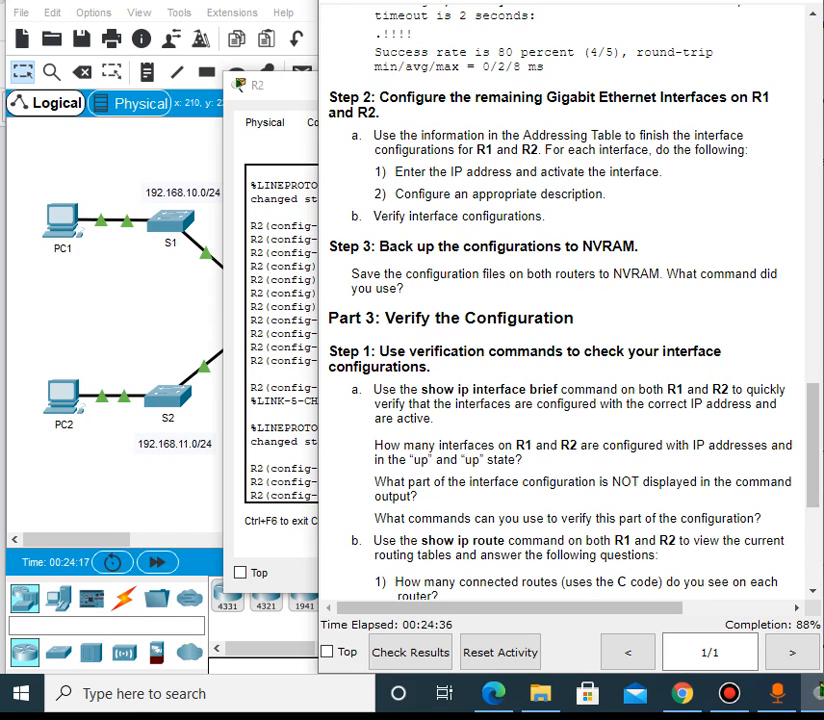
pyautogui.scroll(-2, 562, 350)
pyautogui.scroll(2, 562, 350)
pyautogui.click(283, 400)
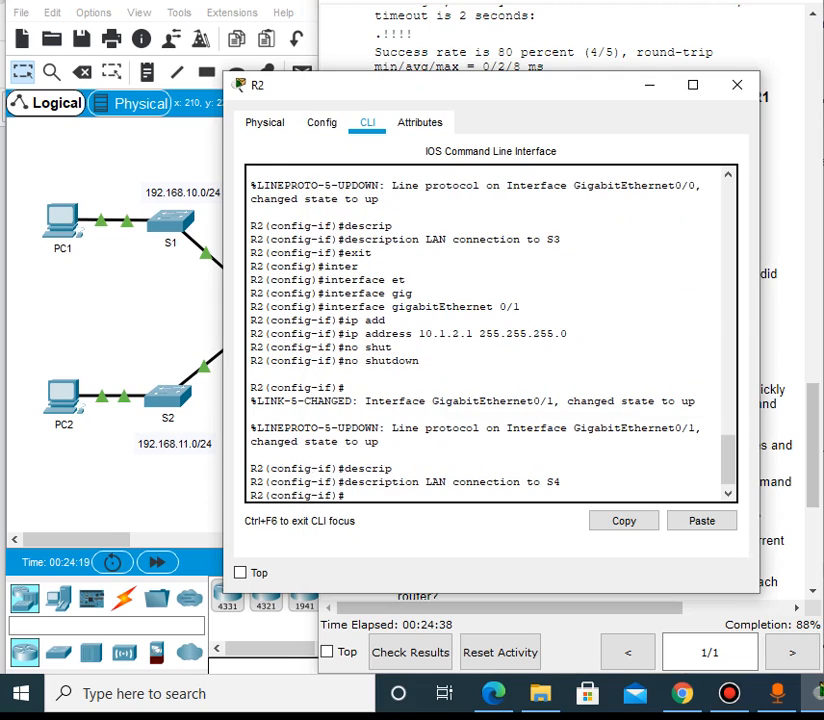
pyautogui.write('sh')
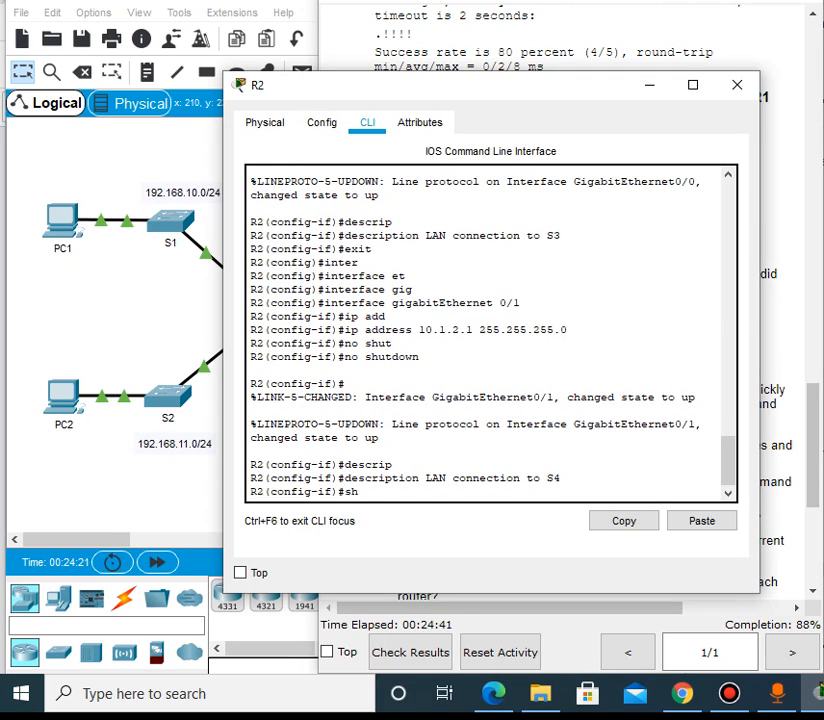
pyautogui.write('ow inte')
pyautogui.write('r')
pyautogui.press('Tab')
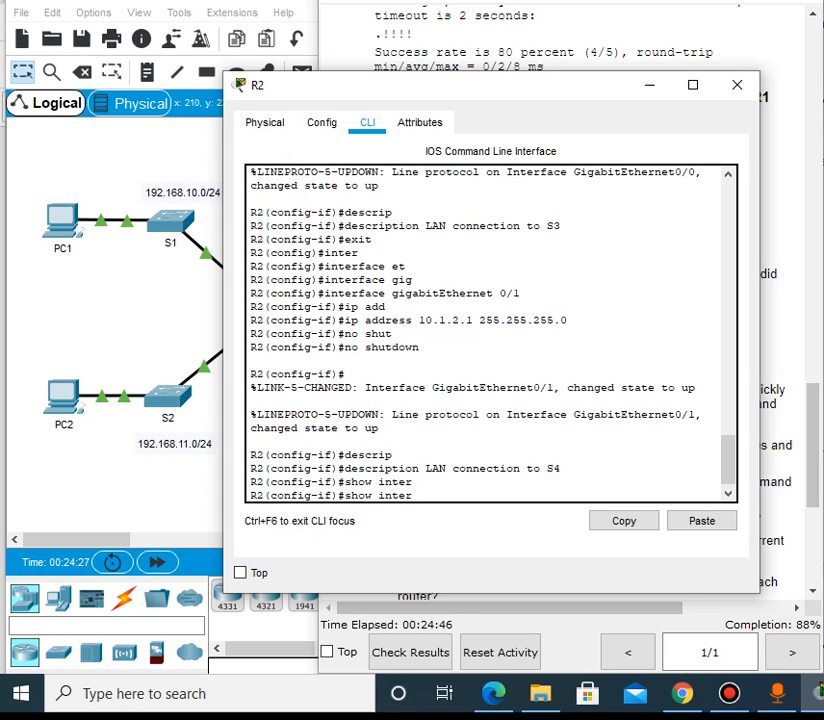
pyautogui.write('f')
pyautogui.press('BackSpace')
pyautogui.press('BackSpace')
pyautogui.press('BackSpace')
pyautogui.press('BackSpace')
pyautogui.press('BackSpace')
pyautogui.press('BackSpace')
pyautogui.press('BackSpace')
pyautogui.press('BackSpace')
pyautogui.press('BackSpace')
pyautogui.press('BackSpace')
pyautogui.press('BackSpace')
# Exit R2's interface and global configuration modes to return to privileged EXEC mode
pyautogui.write('exit')
pyautogui.press('Return')
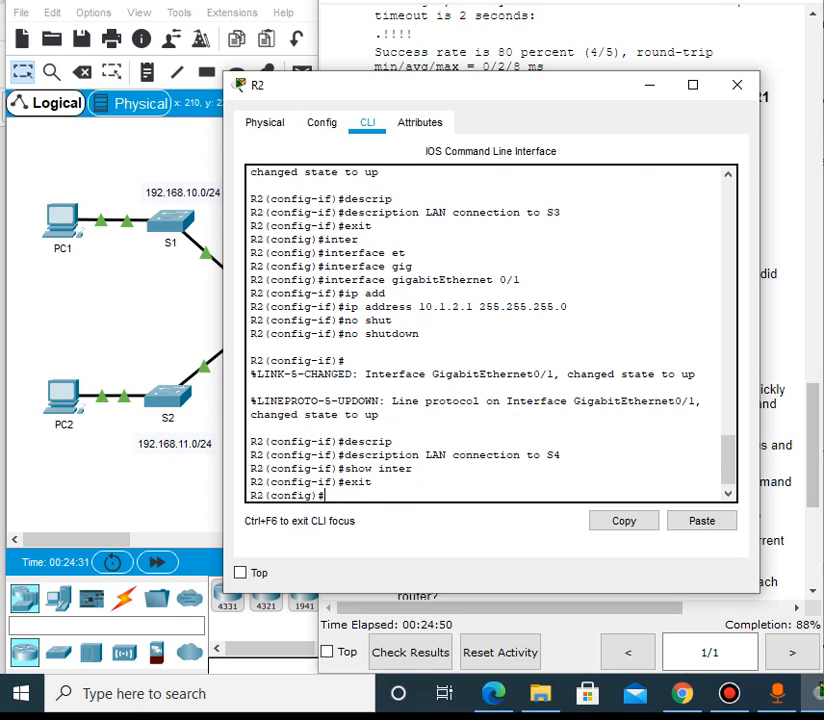
pyautogui.write('exit')
pyautogui.press('Return')
# Display the details of R2's GigabitEthernet 0/0 interface with the command show interfaces gigabitEthernet 0/0
pyautogui.write('sho')
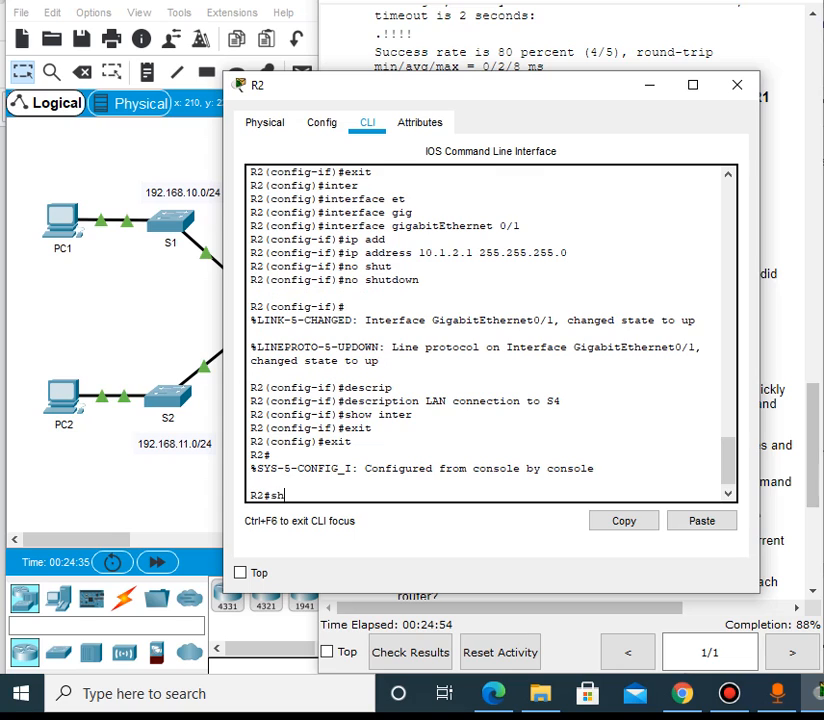
pyautogui.press('Tab')
pyautogui.write('inter')
pyautogui.press('Tab')
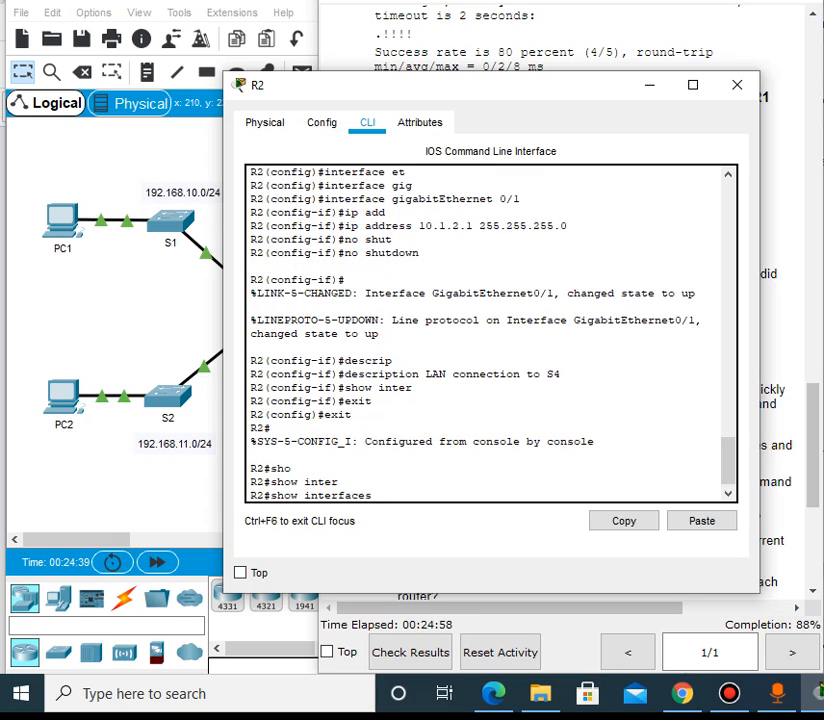
pyautogui.write('gig')
pyautogui.press('Tab')
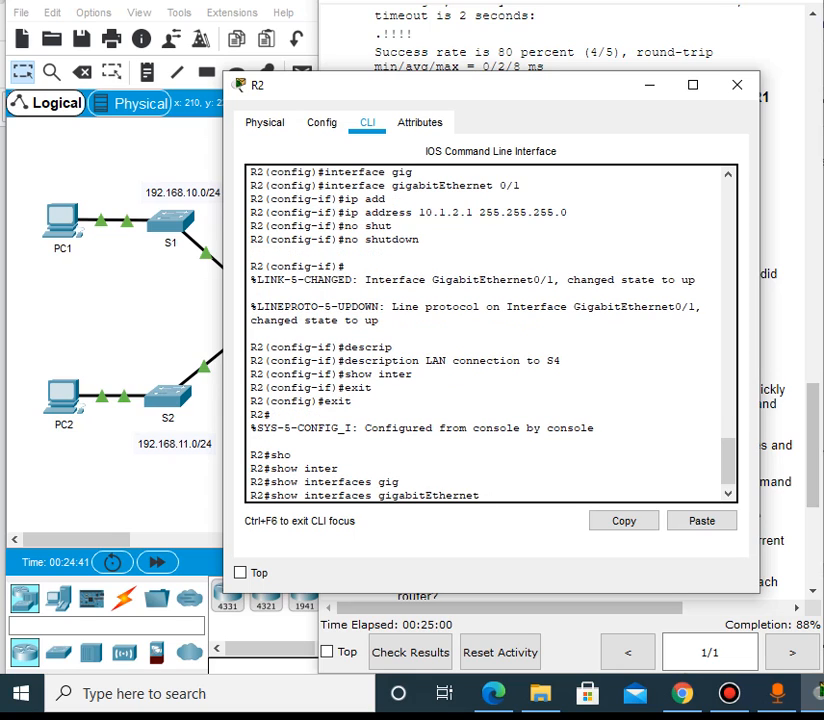
pyautogui.press('Return')
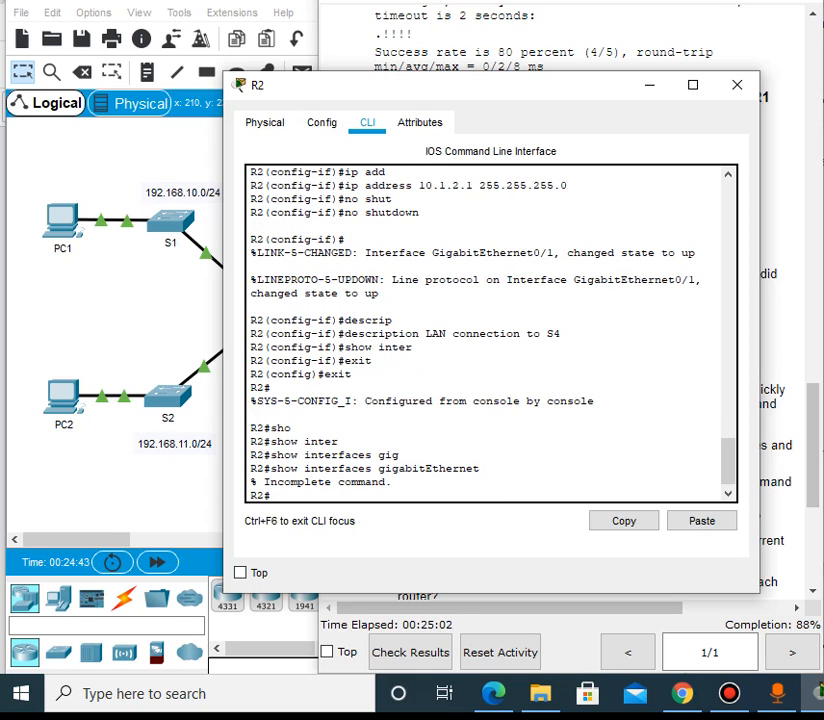
pyautogui.press('Up')
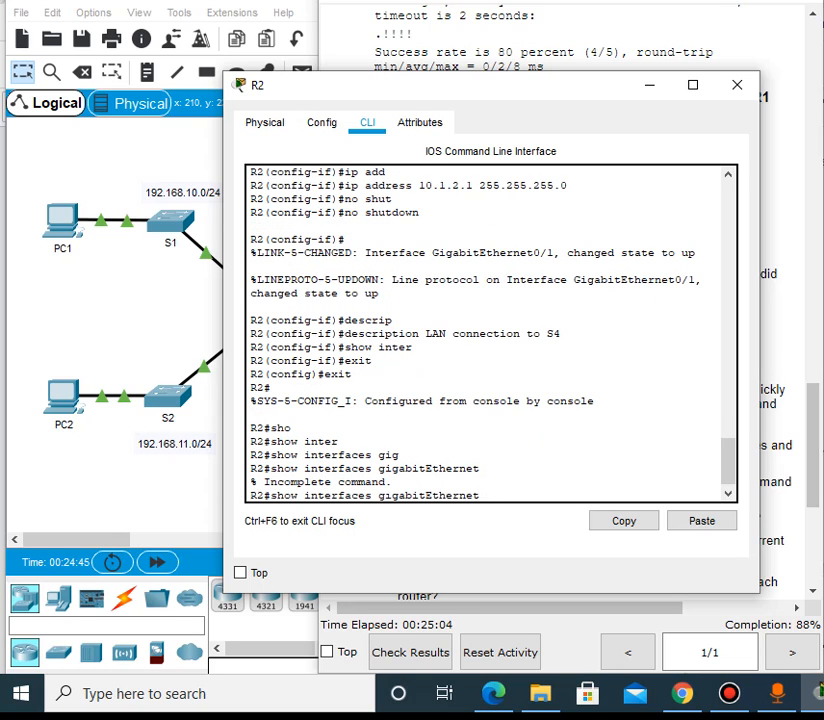
pyautogui.write('p/p')
pyautogui.press('Return')
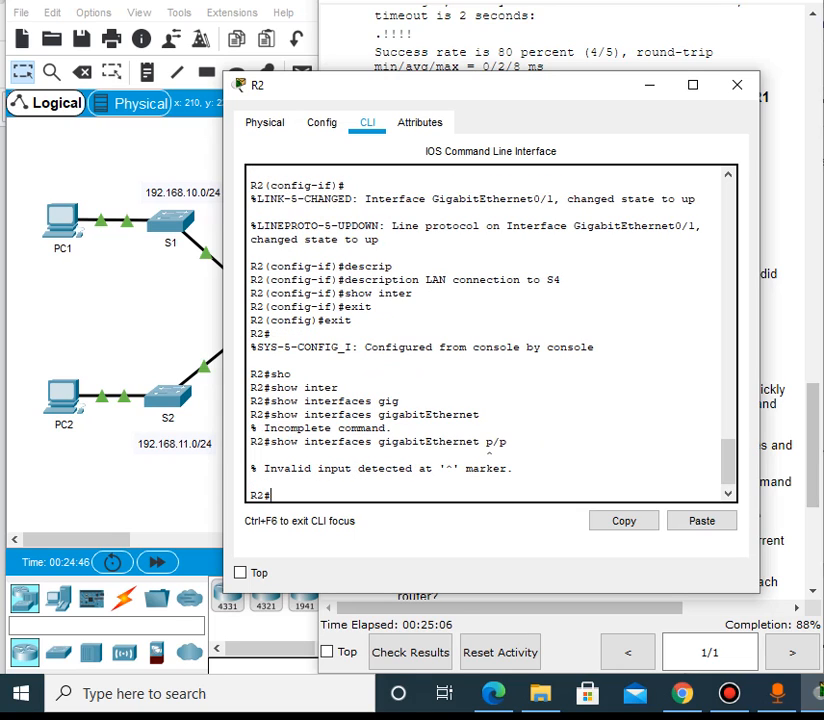
pyautogui.press('Up')
pyautogui.write('0/0/')
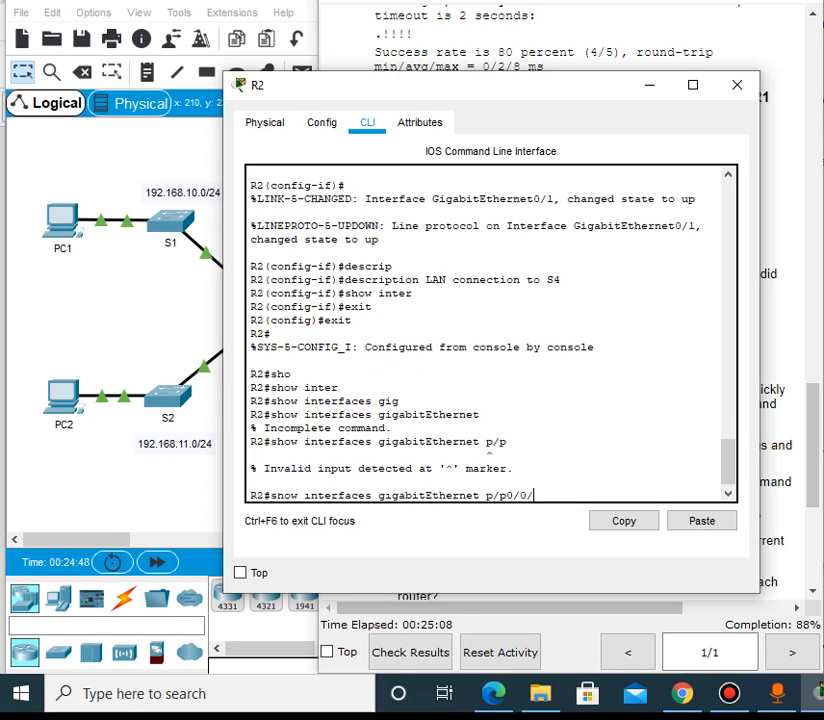
pyautogui.press('BackSpace')
pyautogui.press('BackSpace')
pyautogui.press('BackSpace')
pyautogui.press('BackSpace')
pyautogui.press('BackSpace')
pyautogui.press('BackSpace')
pyautogui.press('BackSpace')
pyautogui.write('0/0')
pyautogui.press('Return')
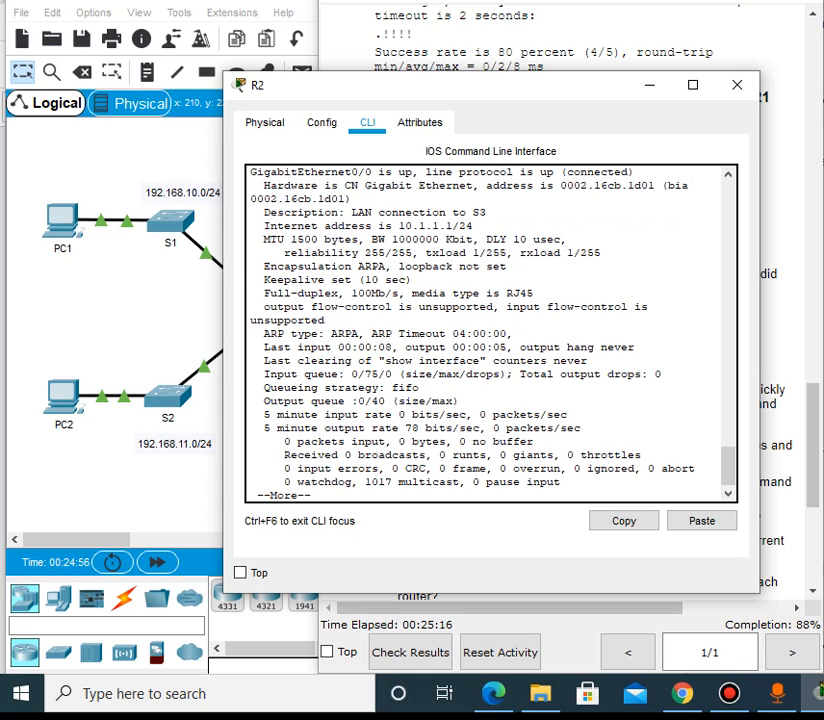
# Review the GigabitEthernet 0/0 output from its description and address through the remaining pages, returning to the R2 prompt
pyautogui.scroll(4, 490, 332)
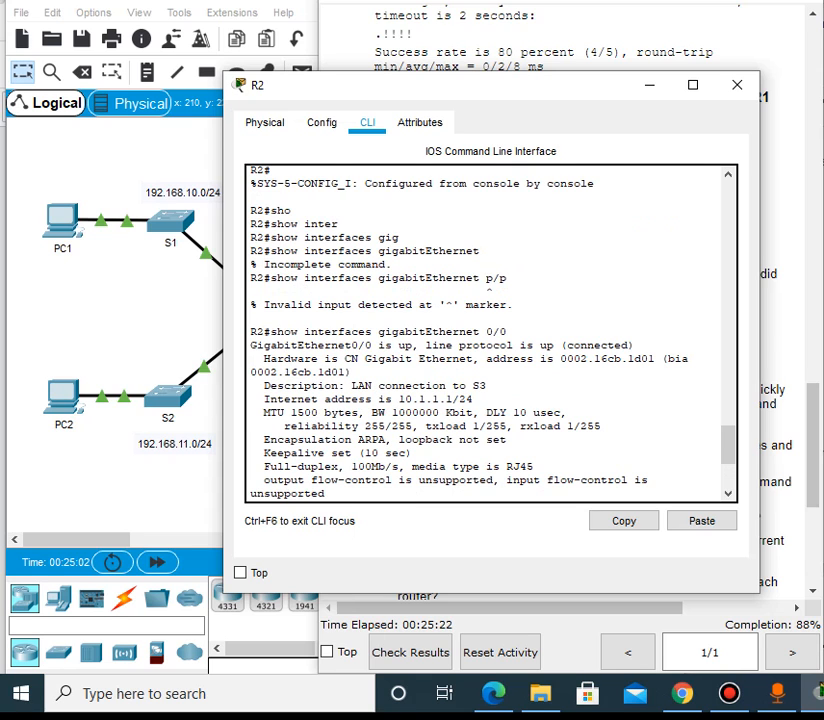
pyautogui.scroll(-4, 490, 332)
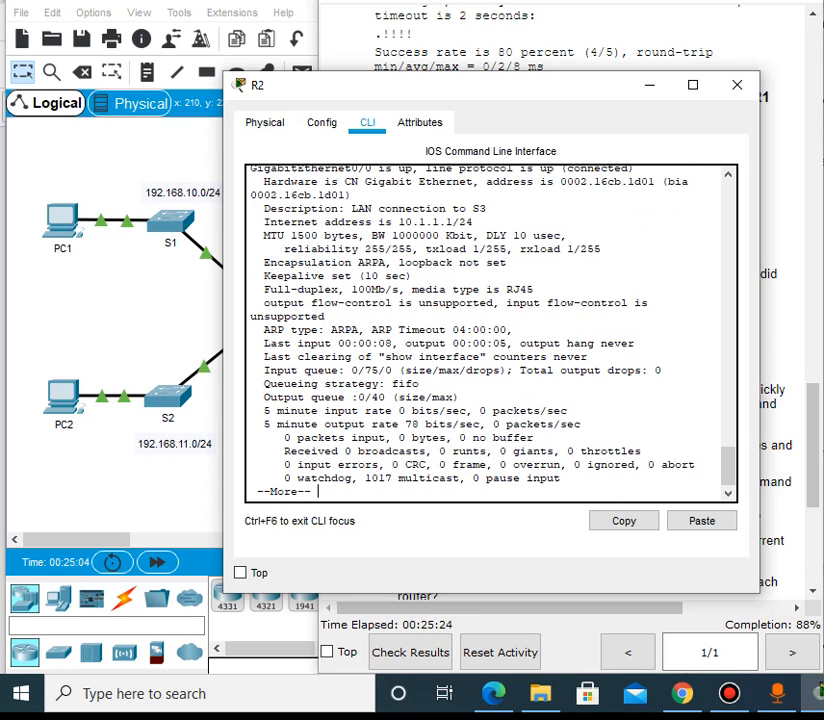
pyautogui.press('Return')
pyautogui.press('Return')
pyautogui.press('Return')
pyautogui.press('Return')
pyautogui.press('Return')
pyautogui.press('Return')
pyautogui.press('Return')
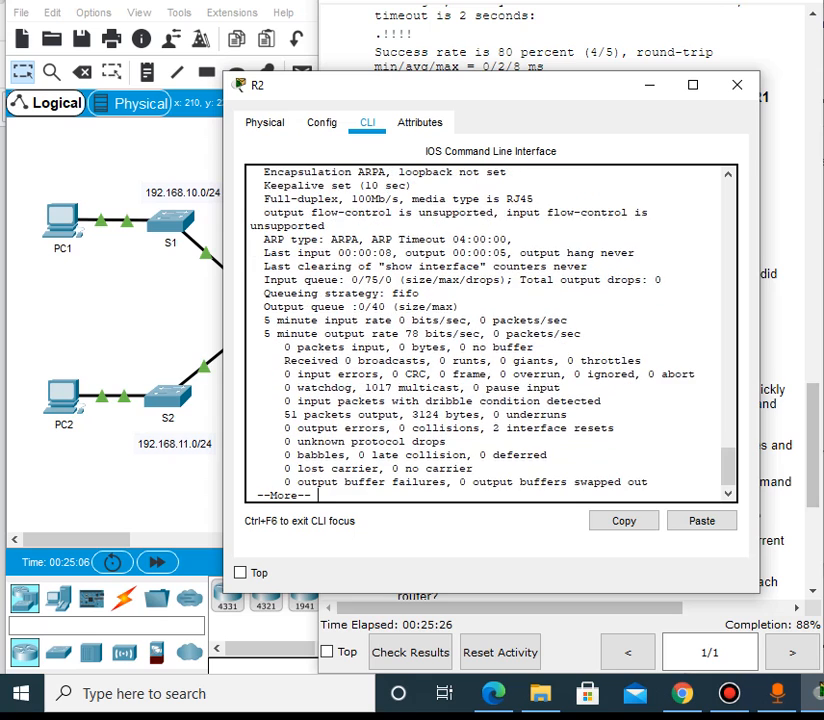
pyautogui.press('Return')
pyautogui.press('Return')
pyautogui.press('Return')
pyautogui.press('Return')
pyautogui.press('Return')
pyautogui.press('Return')
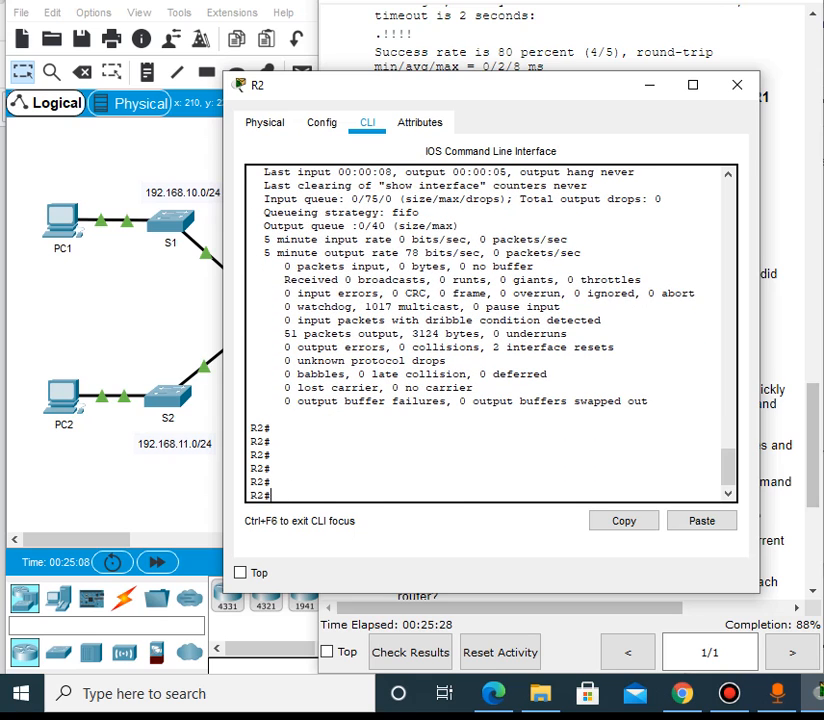
# Review the IP address, MTU and reliability lines in R2's GigabitEthernet 0/0 output, and return to the R2 prompt
pyautogui.scroll(5, 490, 332)
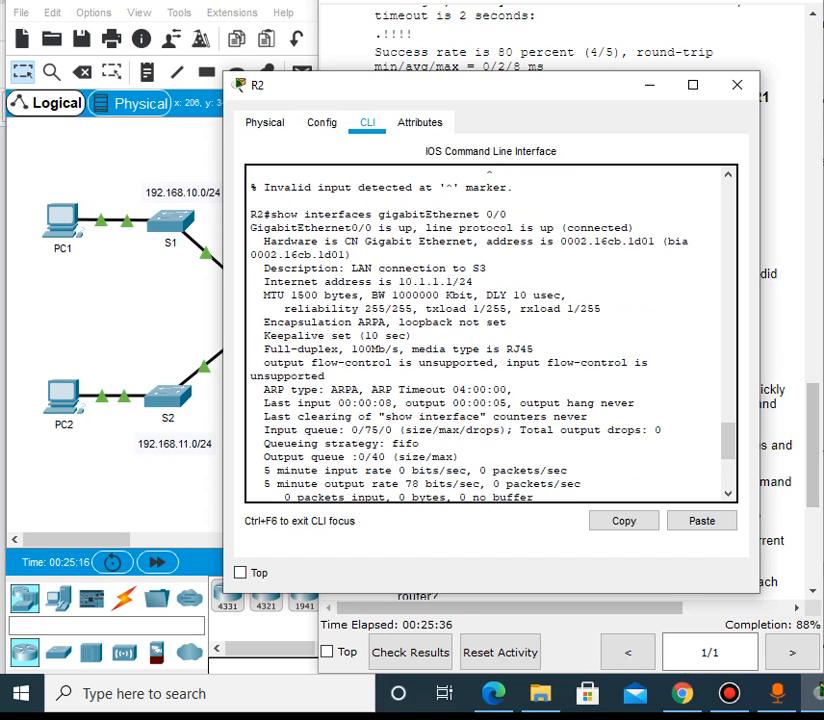
pyautogui.moveTo(399, 281); pyautogui.dragTo(473, 281)
pyautogui.click(473, 281)
pyautogui.moveTo(392, 295); pyautogui.dragTo(430, 310)
pyautogui.click(430, 309)
pyautogui.press('Return')
pyautogui.press('Return')
pyautogui.press('Return')
pyautogui.press('Return')
pyautogui.press('Return')
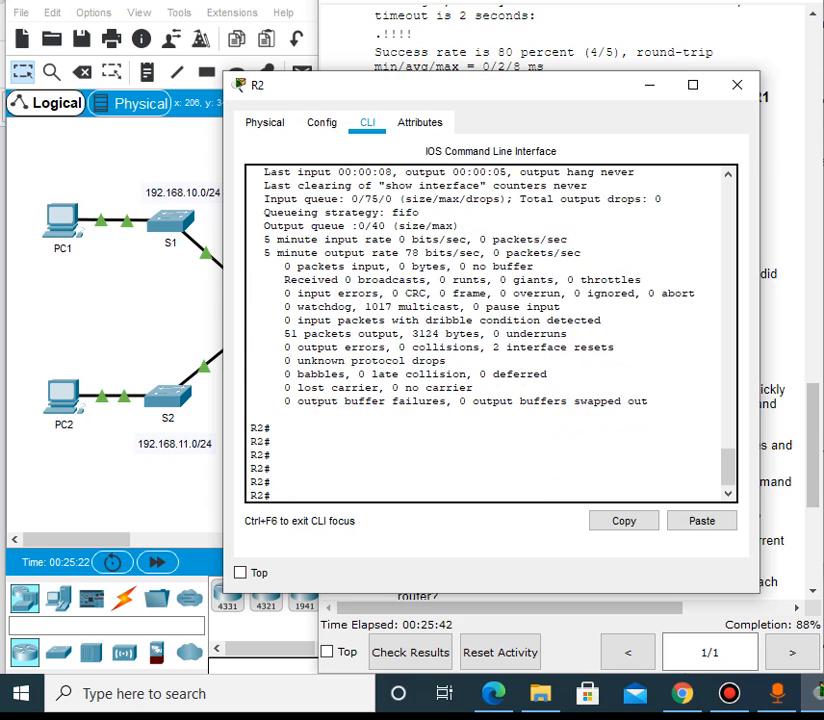
# Display R2's GigabitEthernet 0/1 details with show interfaces gigabitEthernet 0/1 and check its internet address
pyautogui.press('Up')
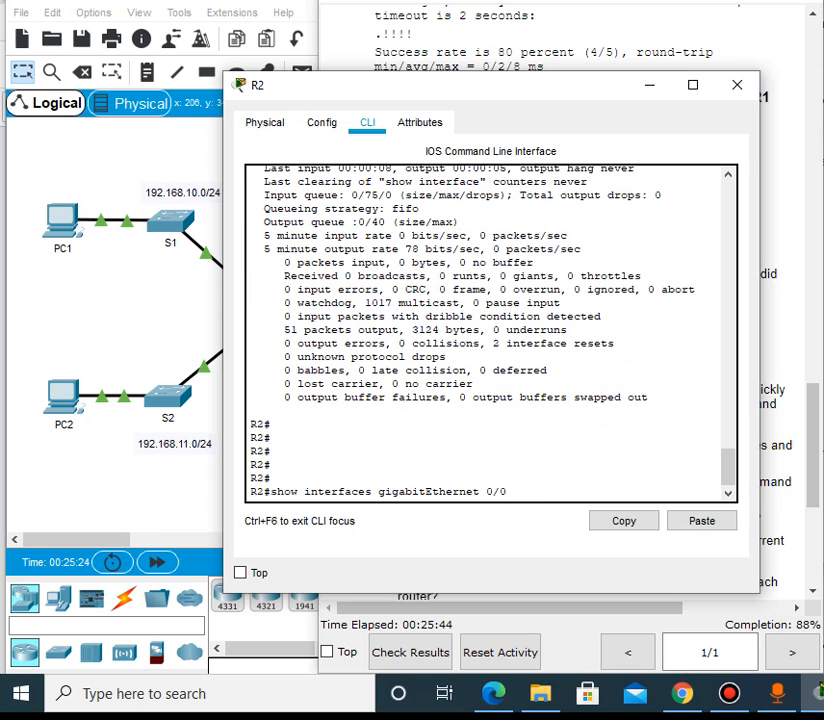
pyautogui.press('Return')
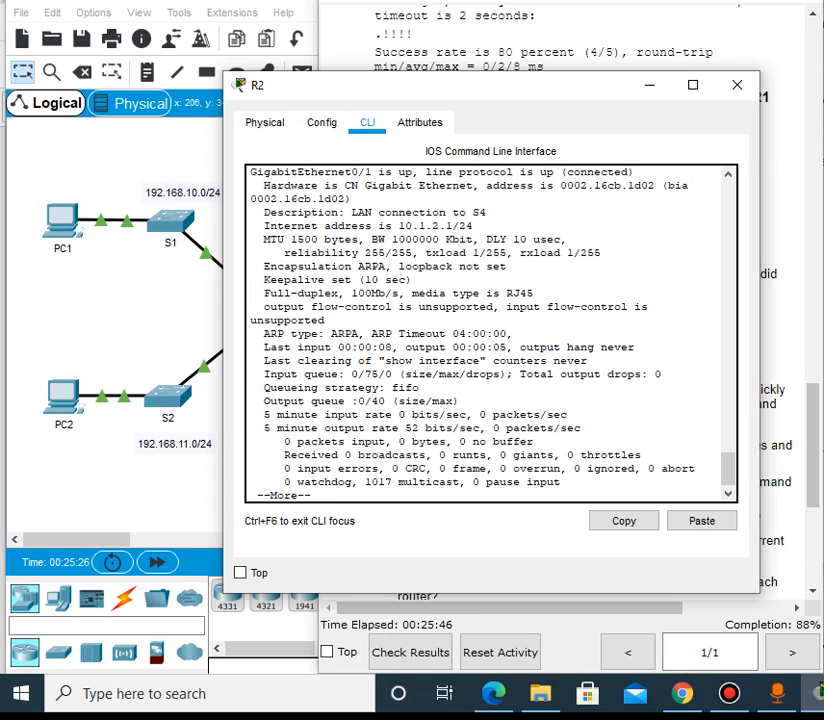
pyautogui.moveTo(405, 226); pyautogui.dragTo(460, 226)
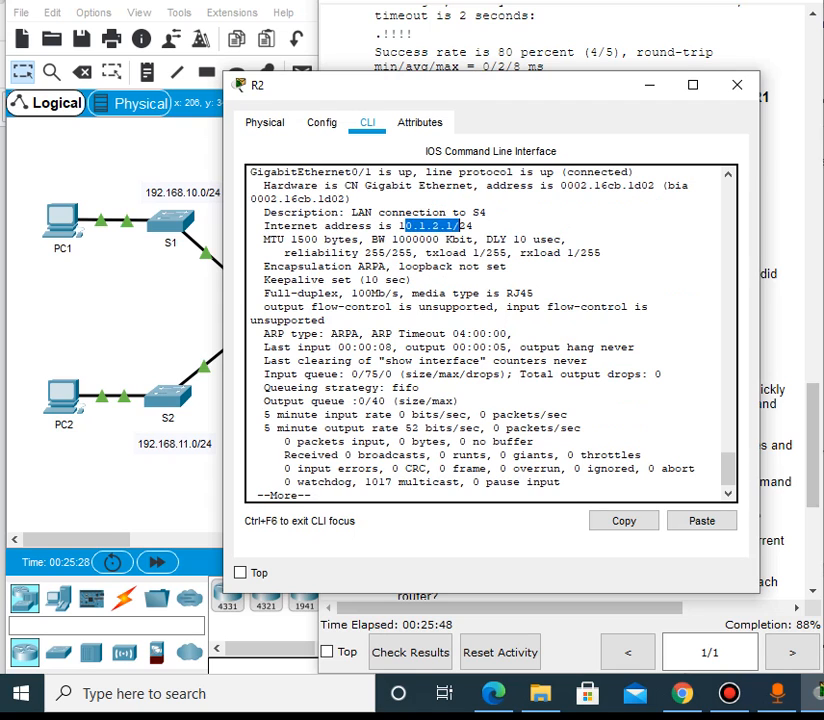
pyautogui.click(458, 227)
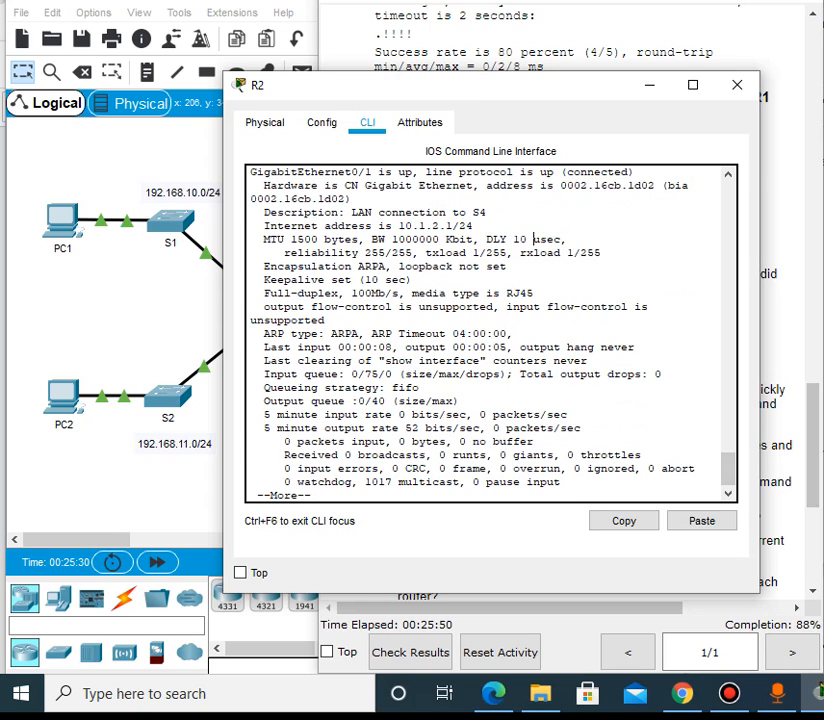
pyautogui.click(785, 240)
pyautogui.click(289, 402)
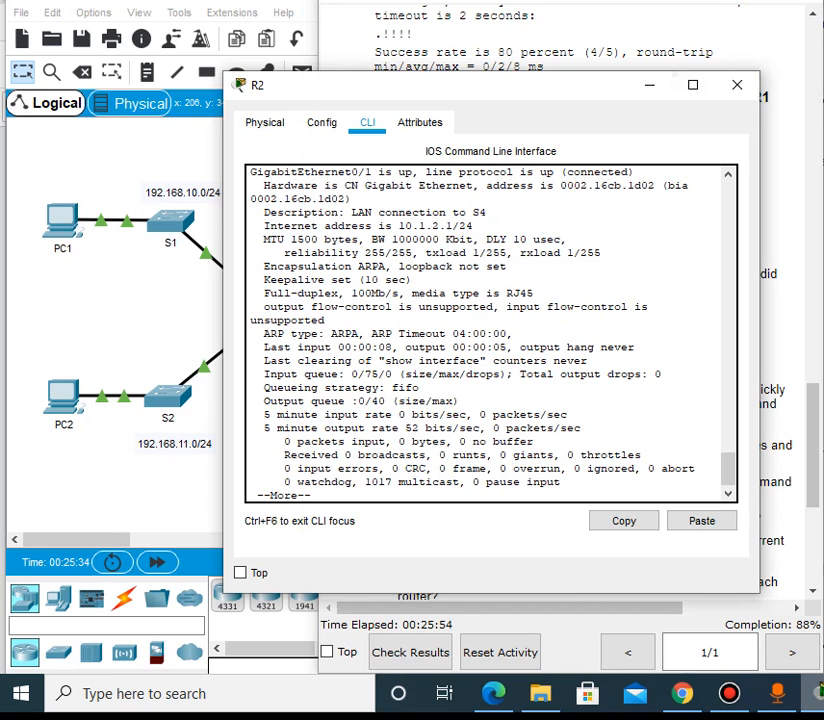
# Switch to R1's command line and leave interface configuration for privileged EXEC mode
pyautogui.click(817, 693)
pyautogui.click(816, 600)
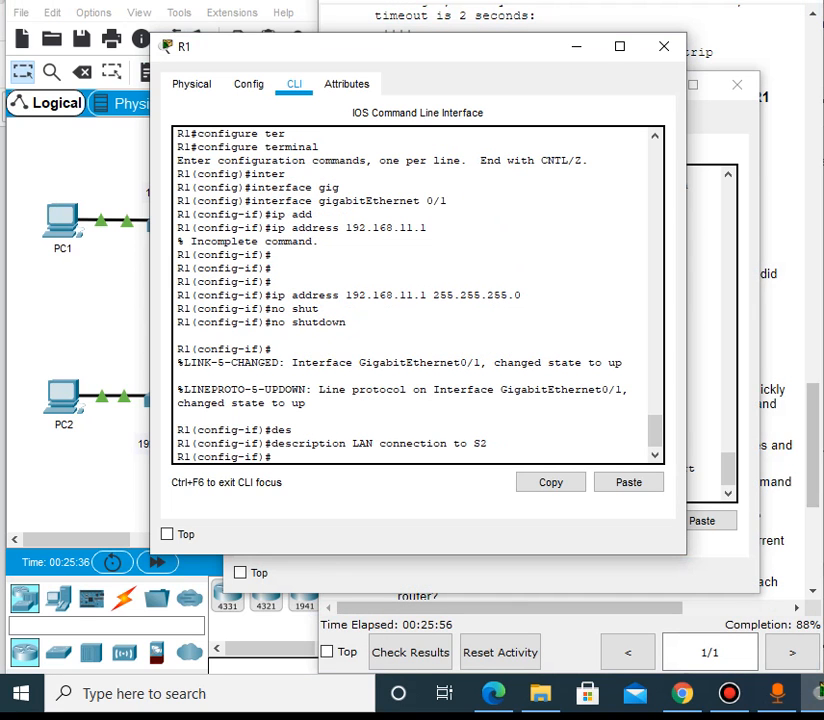
pyautogui.write('Z')
pyautogui.hotkey('ctrl', 'z')
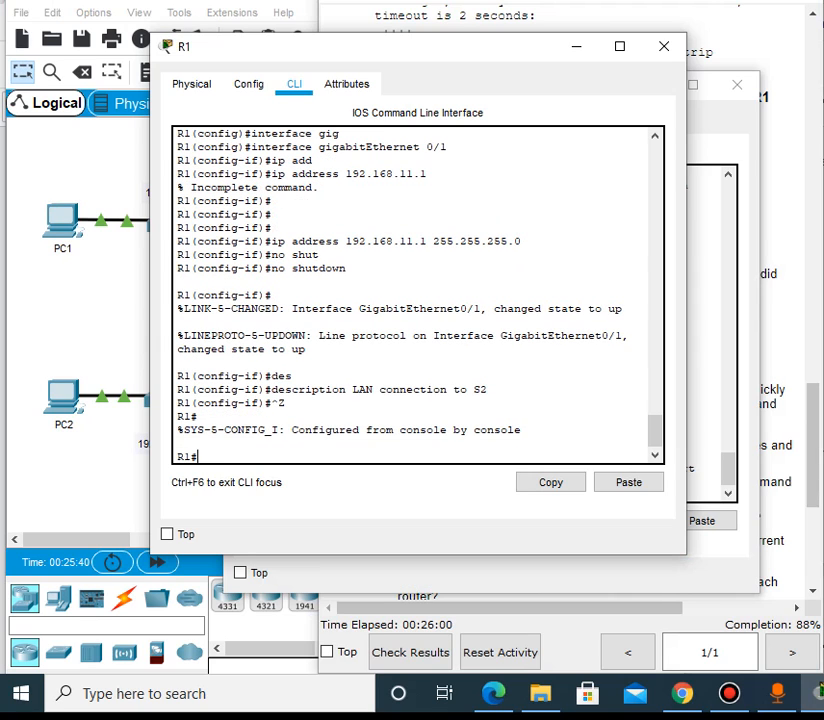
# Display the details of R1's GigabitEthernet 0/0 interface with the command show interfaces gigabitEthernet 0/0
pyautogui.write('show gig')
pyautogui.press('Tab')
pyautogui.press('BackSpace')
pyautogui.press('BackSpace')
pyautogui.press('BackSpace')
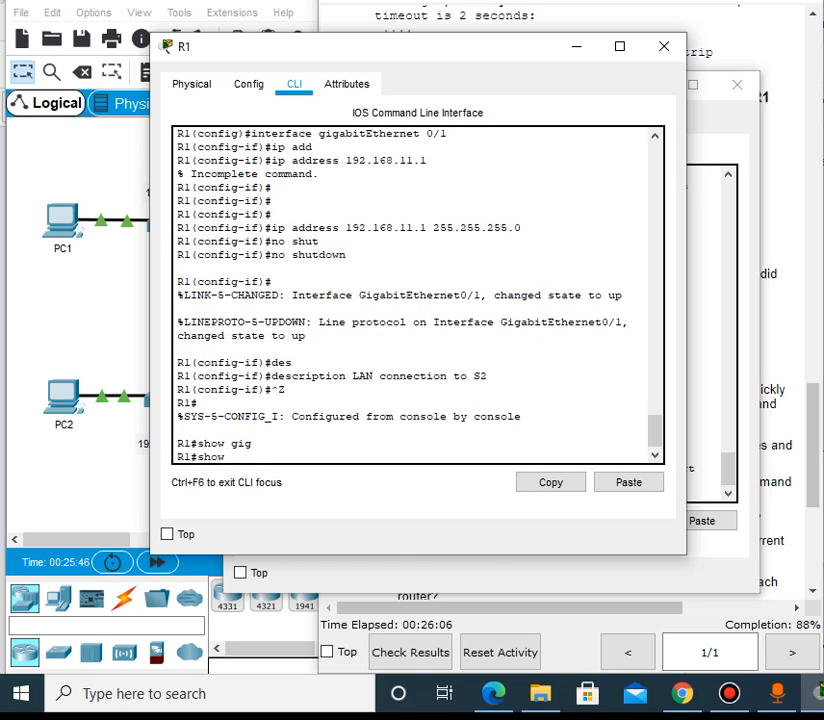
pyautogui.write('in')
pyautogui.press('Tab')
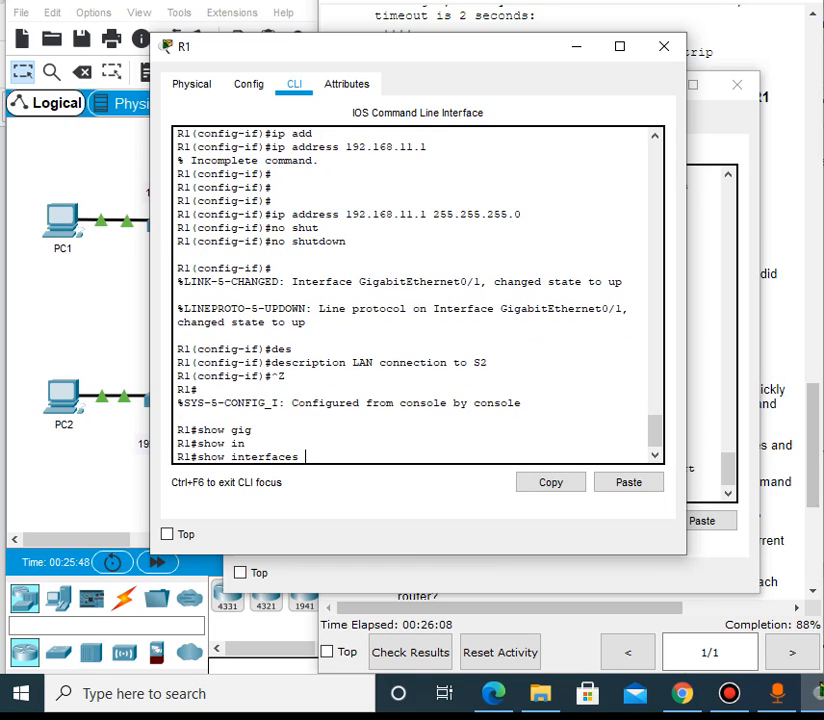
pyautogui.write('gi')
pyautogui.press('Tab')
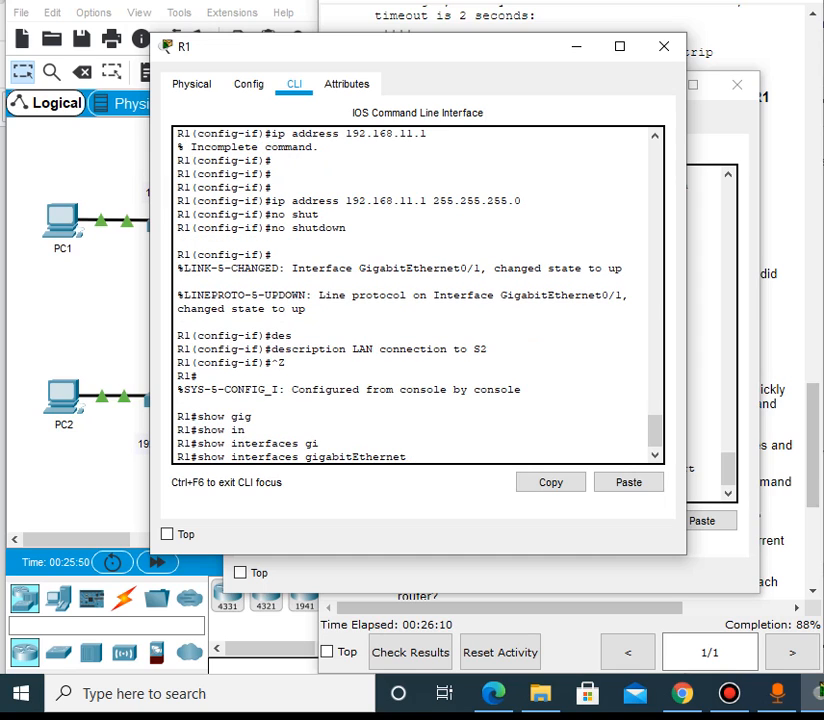
pyautogui.write('0/0')
pyautogui.press('Return')
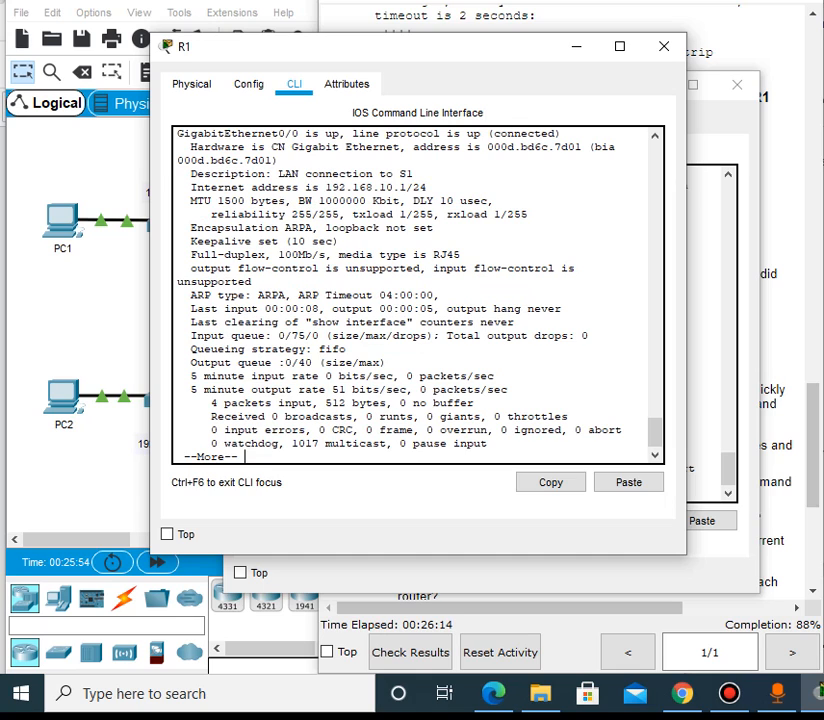
# Check the internet address in R1's GigabitEthernet 0/0 output and page through the rest to the R1 prompt
pyautogui.moveTo(325, 187); pyautogui.dragTo(398, 187)
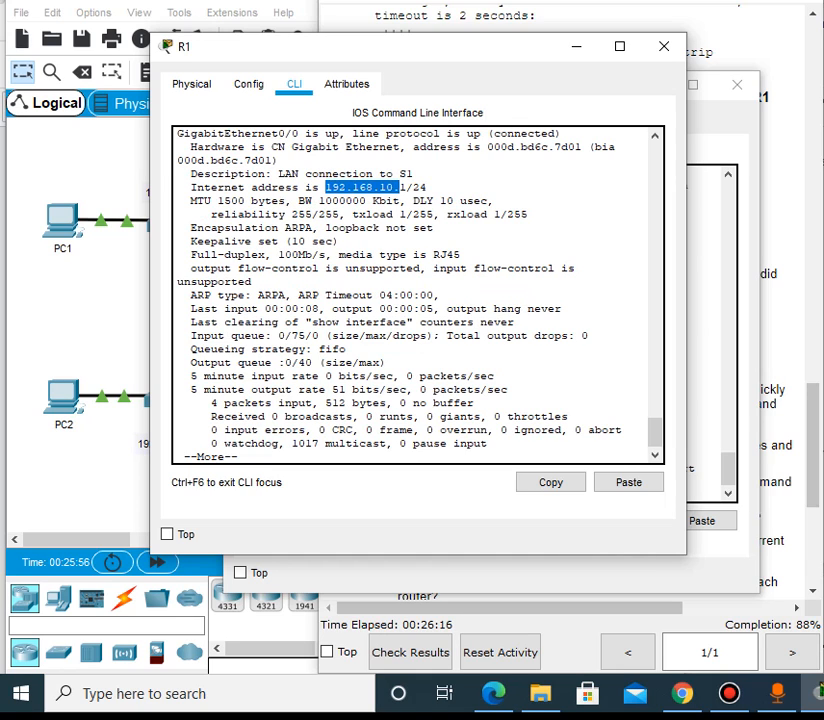
pyautogui.press('Return')
pyautogui.press('Return')
pyautogui.press('Return')
pyautogui.press('Return')
pyautogui.press('Return')
pyautogui.press('Return')
pyautogui.press('Return')
pyautogui.press('Return')
pyautogui.press('Return')
pyautogui.press('Return')
pyautogui.press('Return')
pyautogui.press('Return')
pyautogui.press('Return')
pyautogui.press('Return')
pyautogui.press('Return')
pyautogui.press('Return')
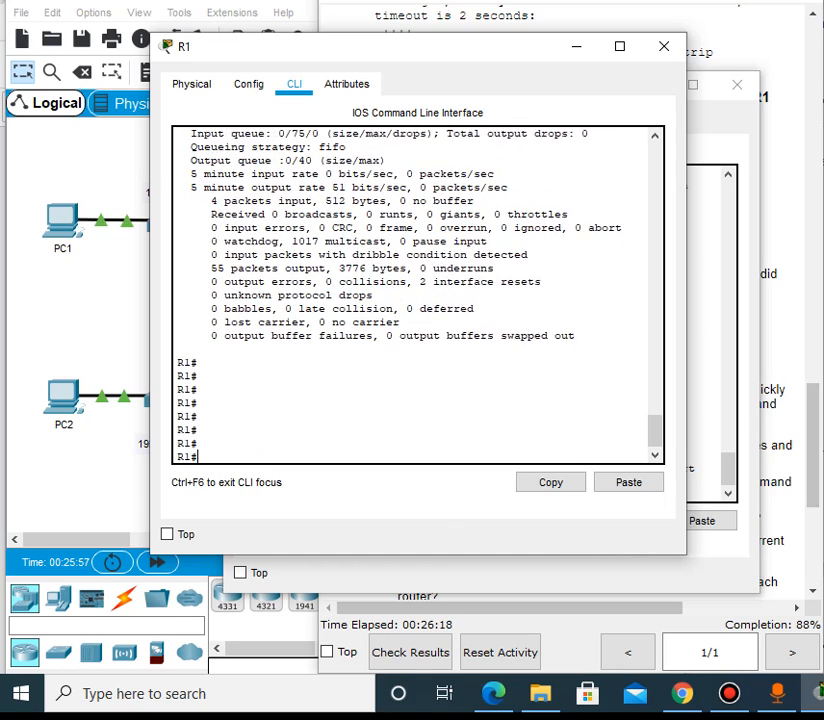
# Display R1's GigabitEthernet 0/1 details with show interfaces gigabitEthernet 0/1 and check its description and internet address
pyautogui.press('Up')
pyautogui.press('BackSpace')
pyautogui.write('1')
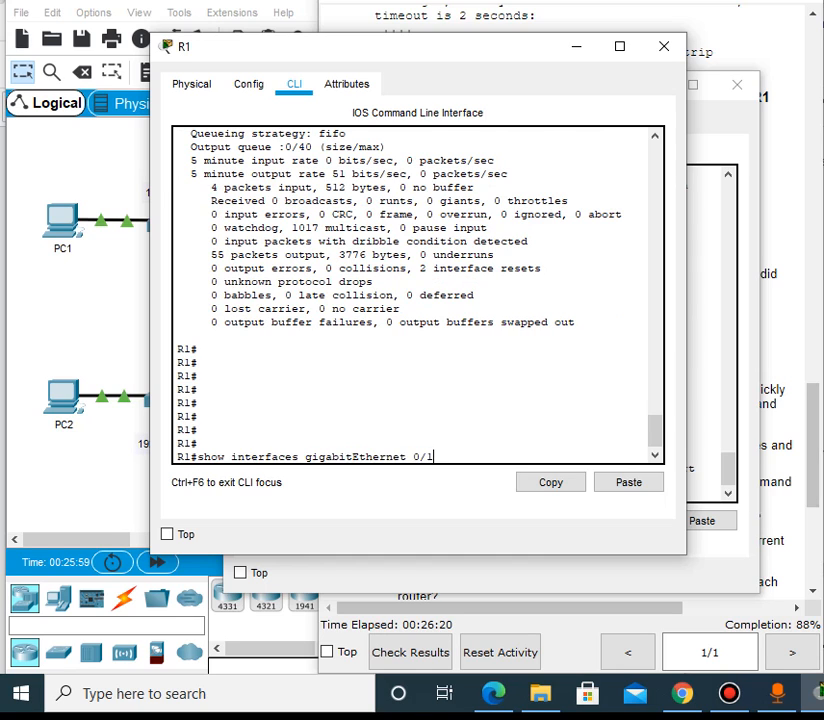
pyautogui.press('Return')
pyautogui.moveTo(325, 177); pyautogui.dragTo(427, 188)
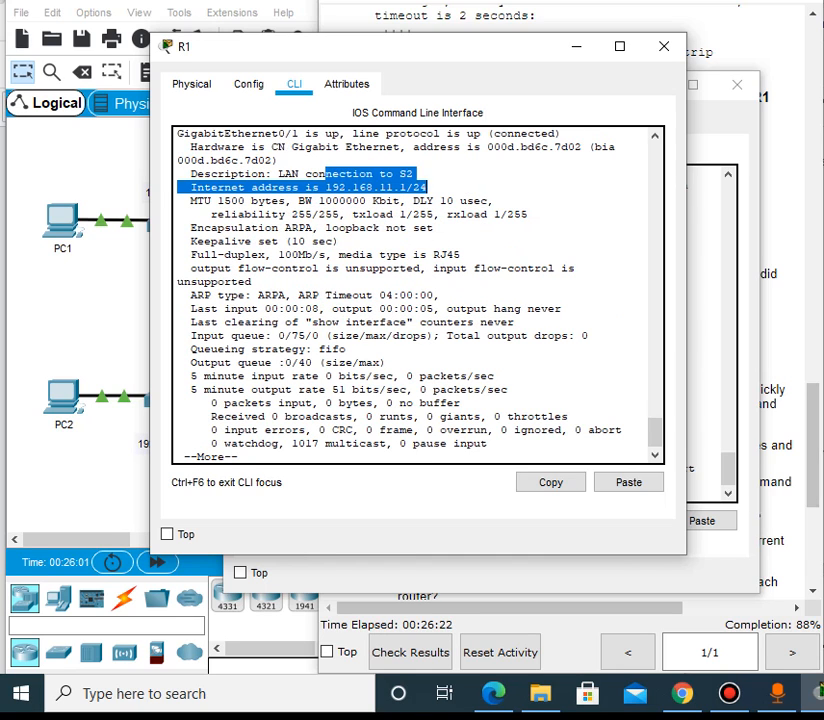
pyautogui.click(427, 188)
# Page through the remaining GigabitEthernet 0/1 output on R1 until the prompt returns
pyautogui.press('Return')
pyautogui.press('Return')
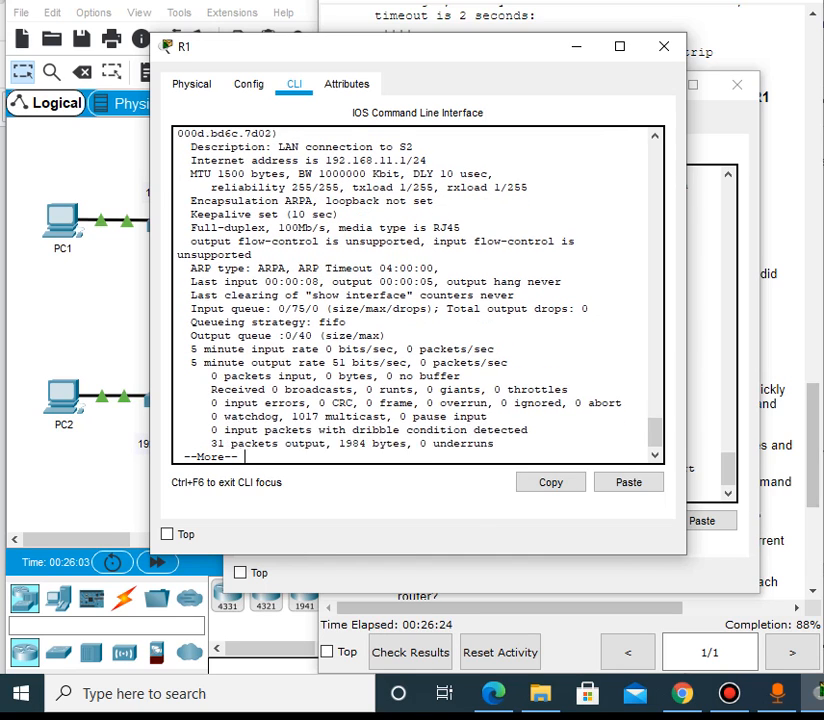
pyautogui.press('Return')
pyautogui.press('Return')
pyautogui.press('Return')
pyautogui.press('Return')
pyautogui.press('Return')
pyautogui.press('Return')
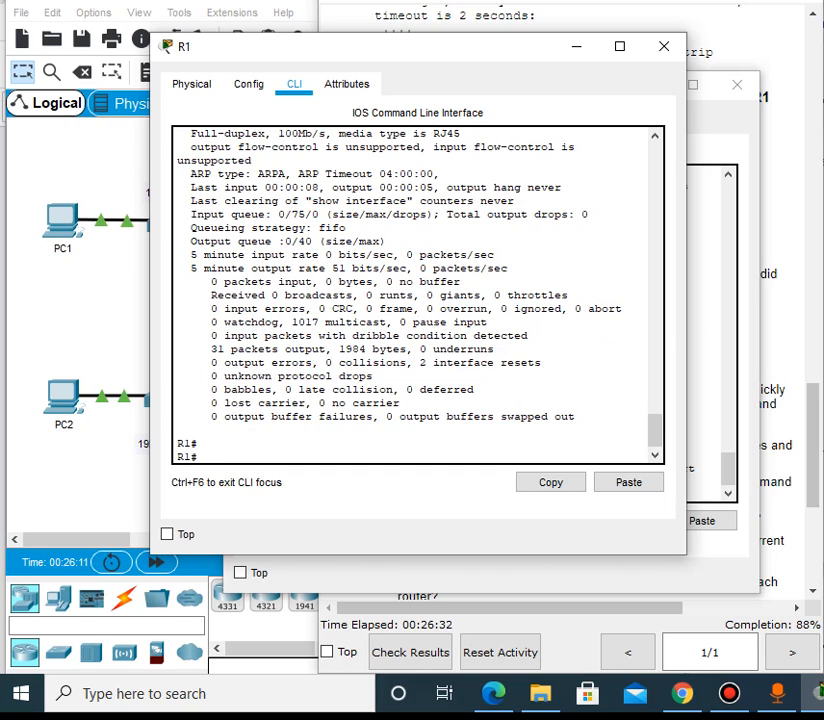
pyautogui.scroll(-1, 411, 295)
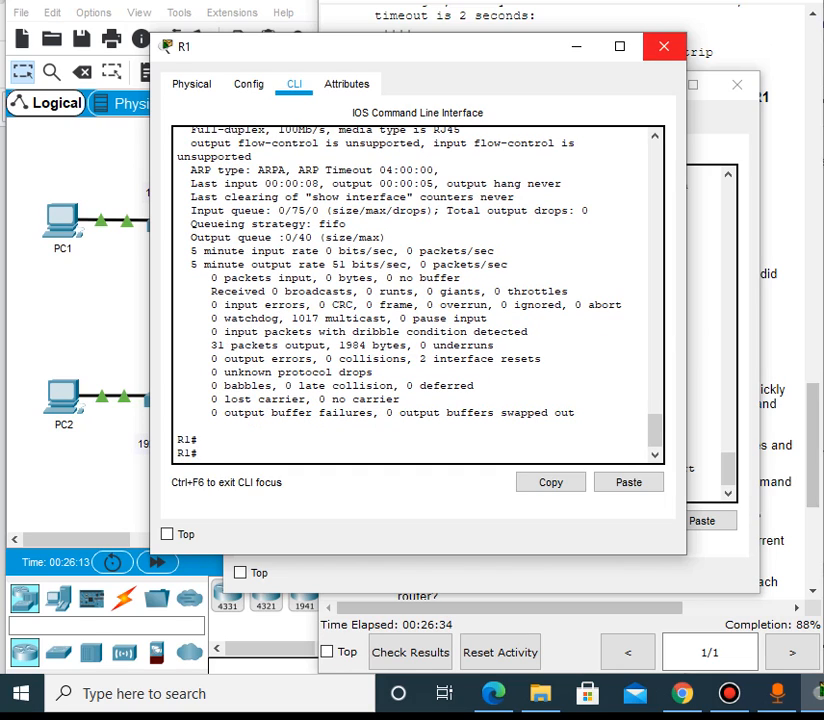
# Consult the NVRAM backup instruction, and save R1's configuration with copy running-config startup-config, accepting the default destination filename
pyautogui.click(745, 45)
pyautogui.scroll(-1, 565, 300)
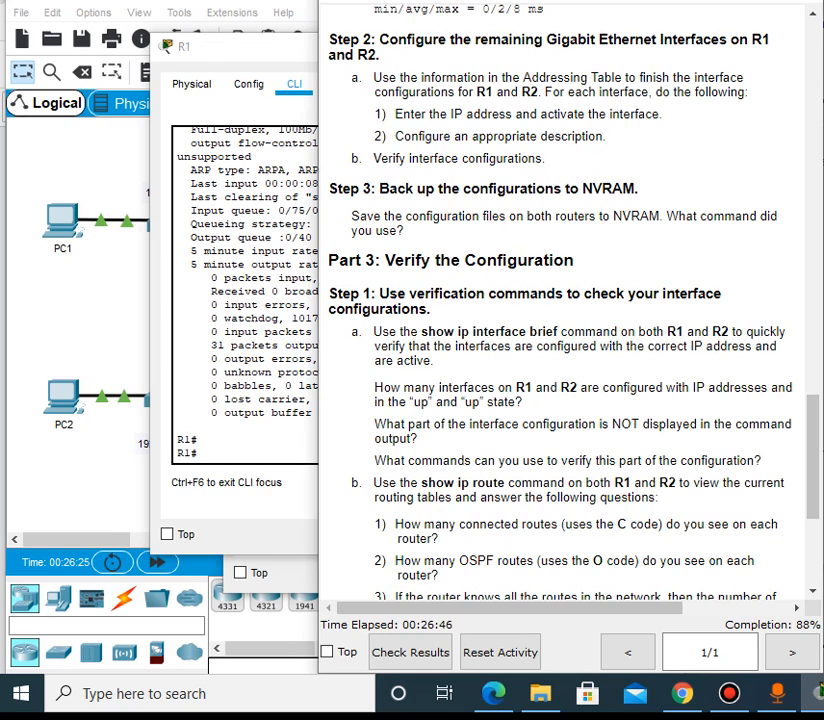
pyautogui.click(286, 319)
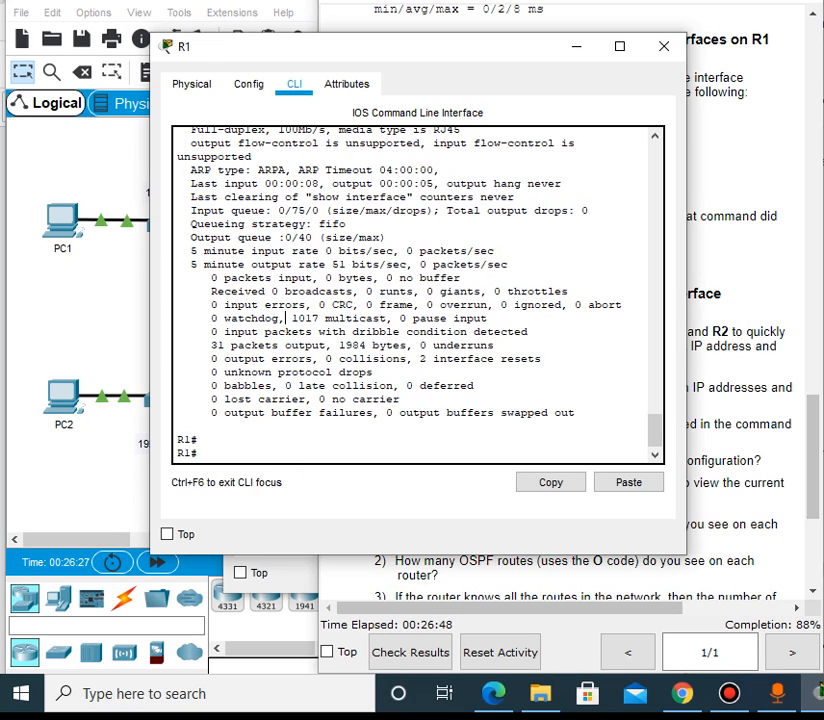
pyautogui.write('copy')
pyautogui.press('Tab')
pyautogui.write('r')
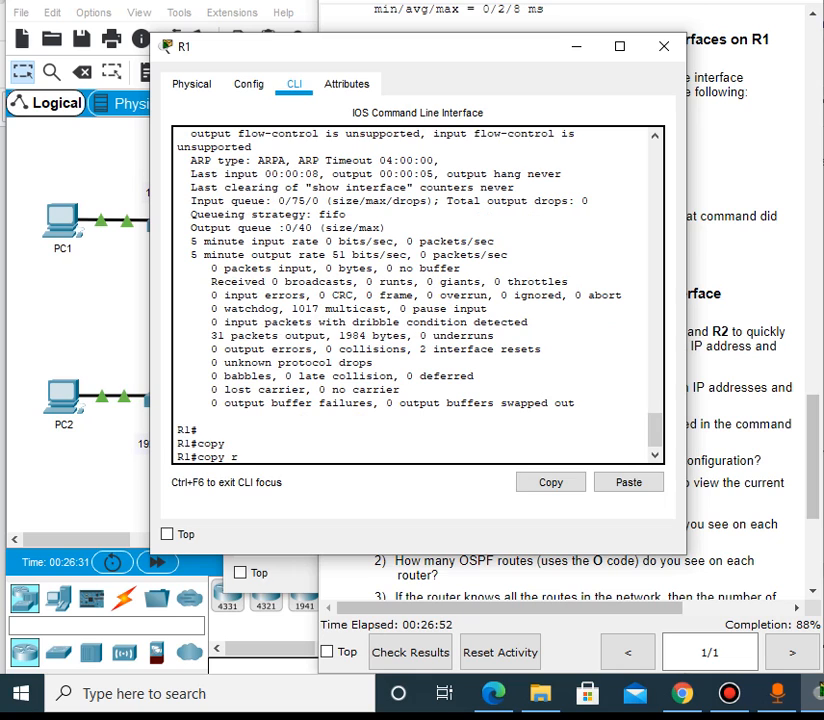
pyautogui.write('un')
pyautogui.press('Tab')
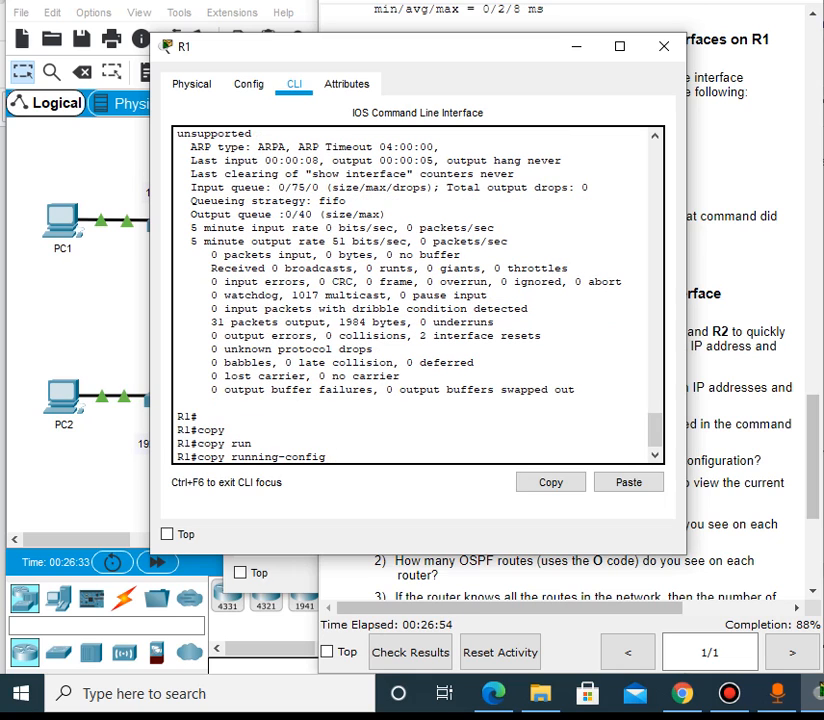
pyautogui.write('st')
pyautogui.press('Tab')
pyautogui.press('Return')
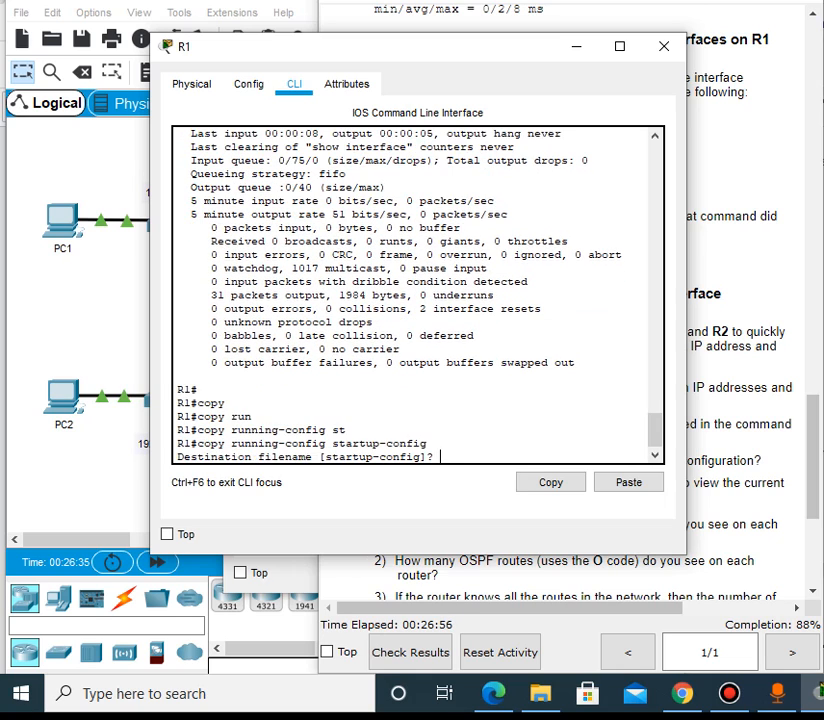
pyautogui.press('Return')
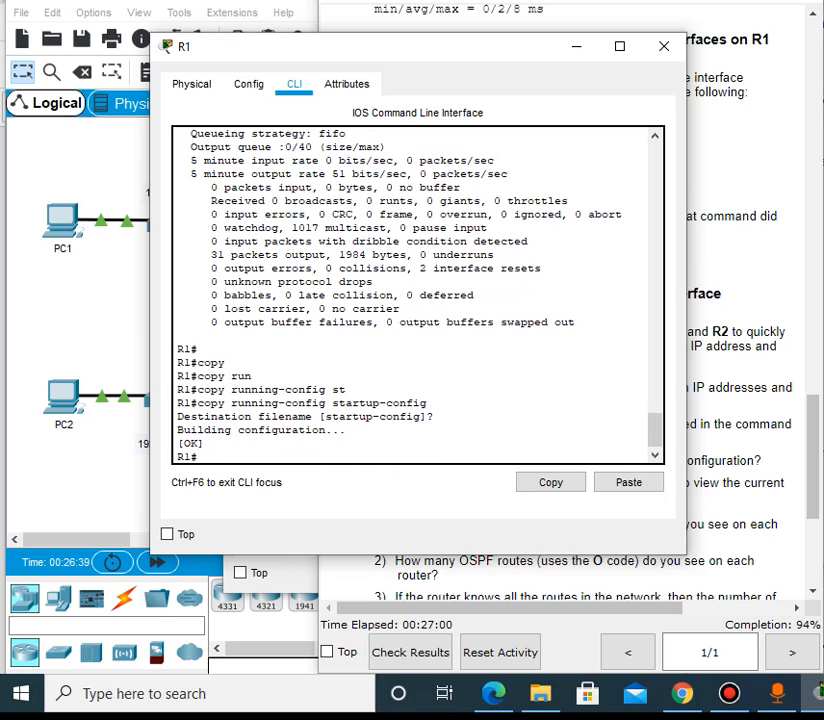
# Switch to R2's command line and finish the paged GigabitEthernet 0/1 output to reach the R2 prompt
pyautogui.moveTo(815, 692)
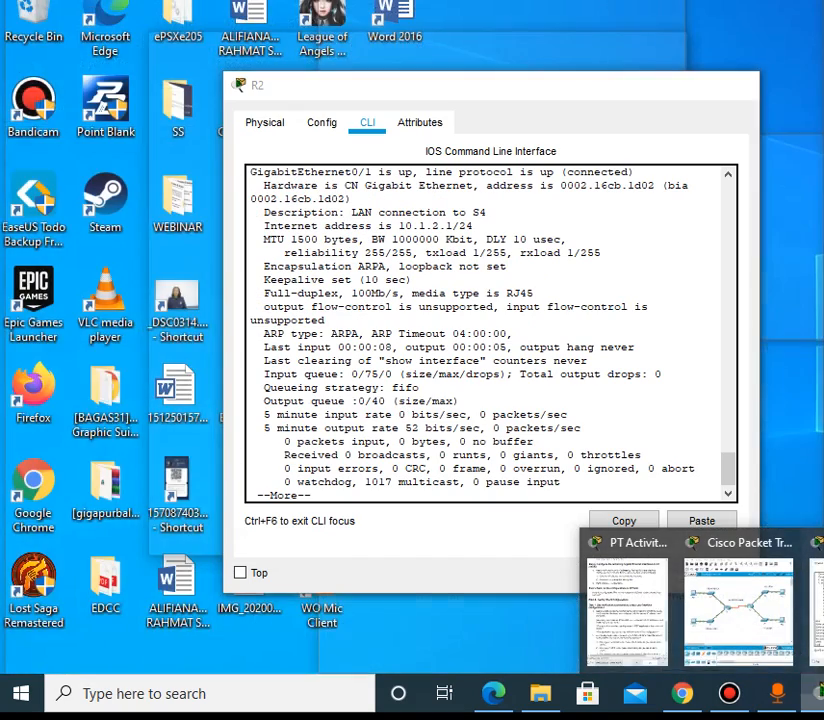
pyautogui.click(808, 610)
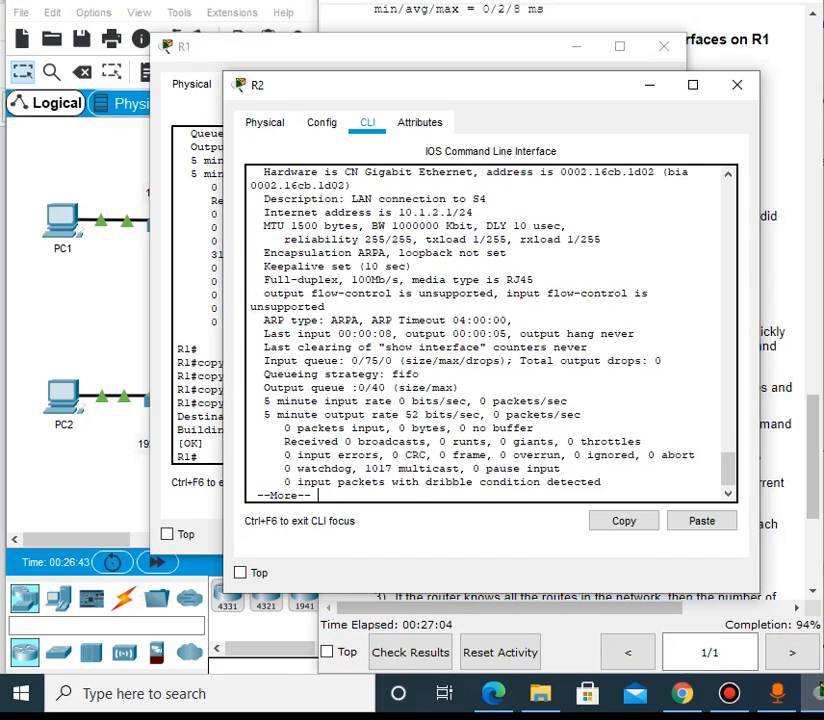
pyautogui.press('space')
pyautogui.press('Return')
pyautogui.press('Return')
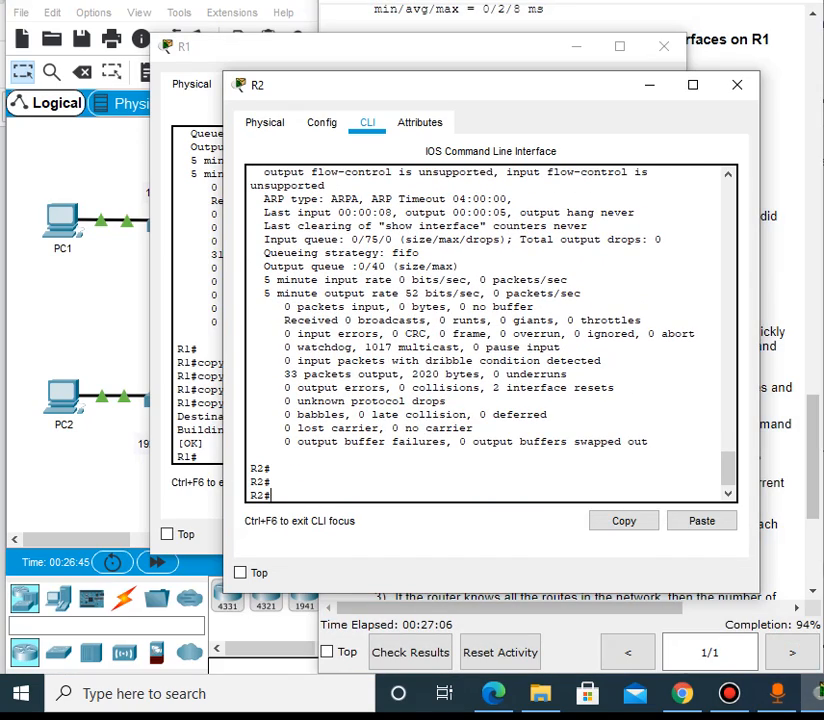
# Save R2's configuration to NVRAM with copy running-config startup-config, accepting the default destination filename
pyautogui.write('cop')
pyautogui.press('Tab')
pyautogui.write('run')
pyautogui.press('Tab')
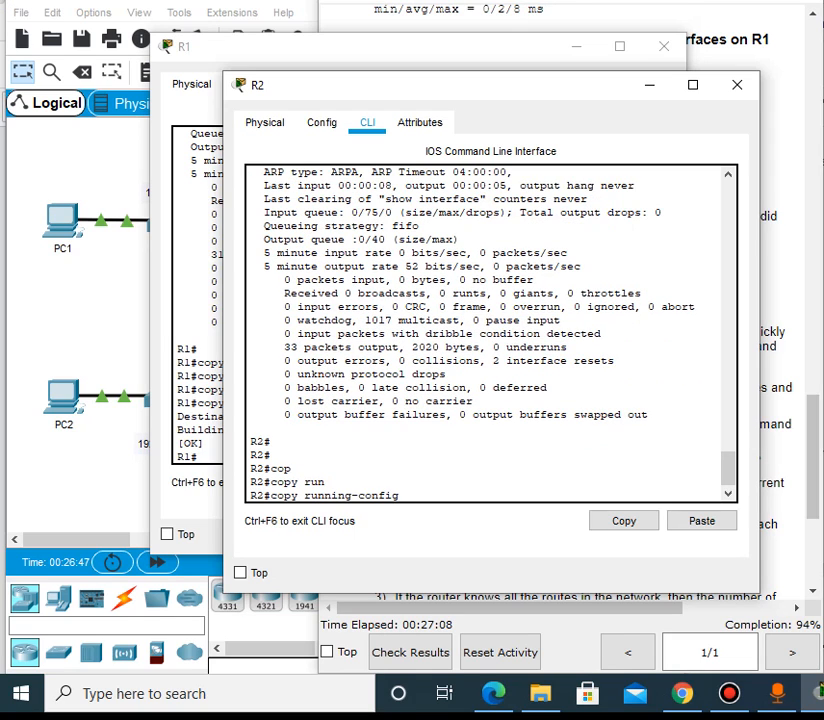
pyautogui.write('sta')
pyautogui.press('Tab')
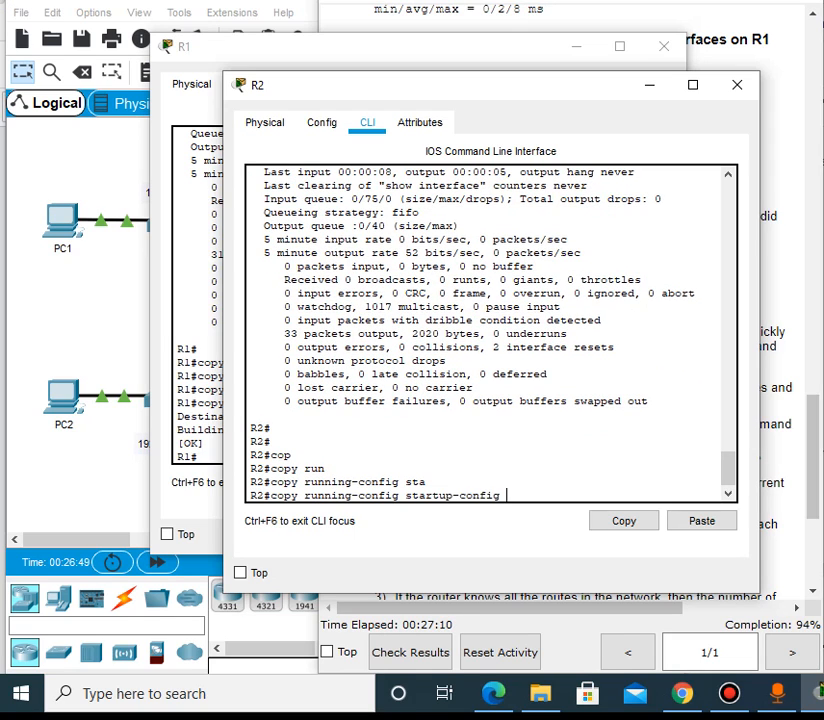
pyautogui.press('Return')
pyautogui.press('Return')
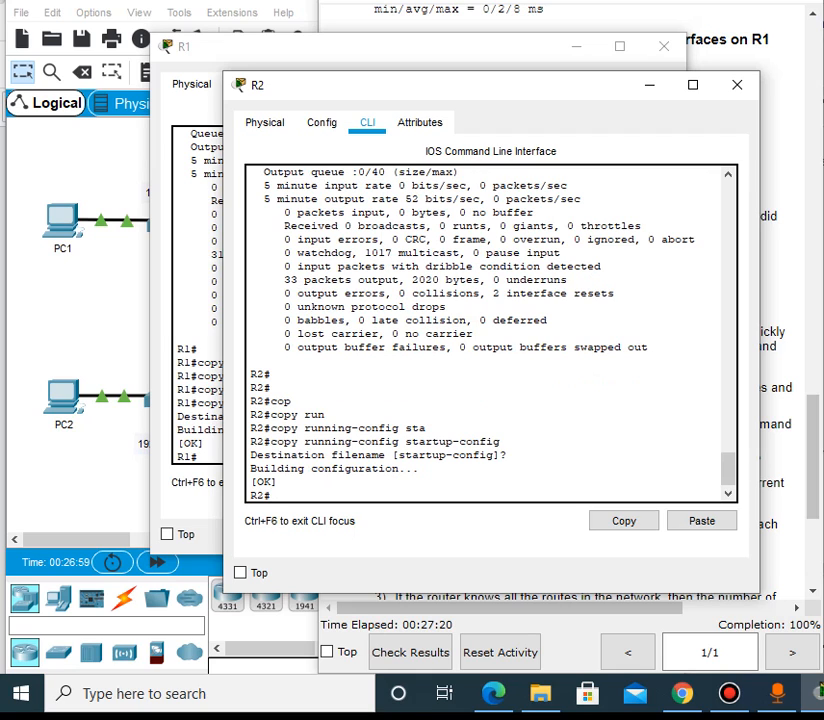
# Read the Part 3 instructions on verifying the configuration with show ip interface brief and show ip route
pyautogui.click(783, 290)
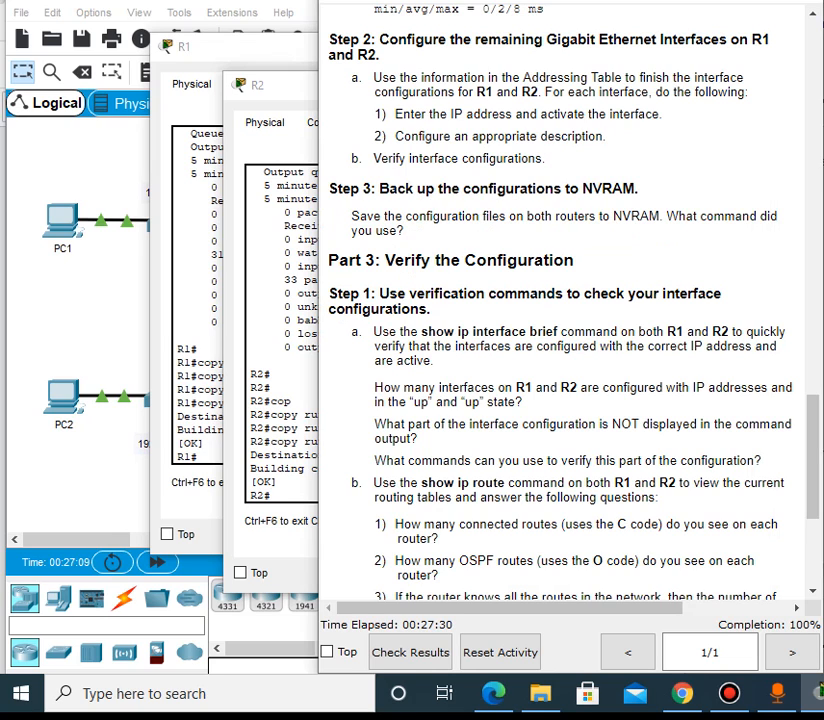
pyautogui.moveTo(393, 260); pyautogui.dragTo(543, 260)
pyautogui.click(543, 261)
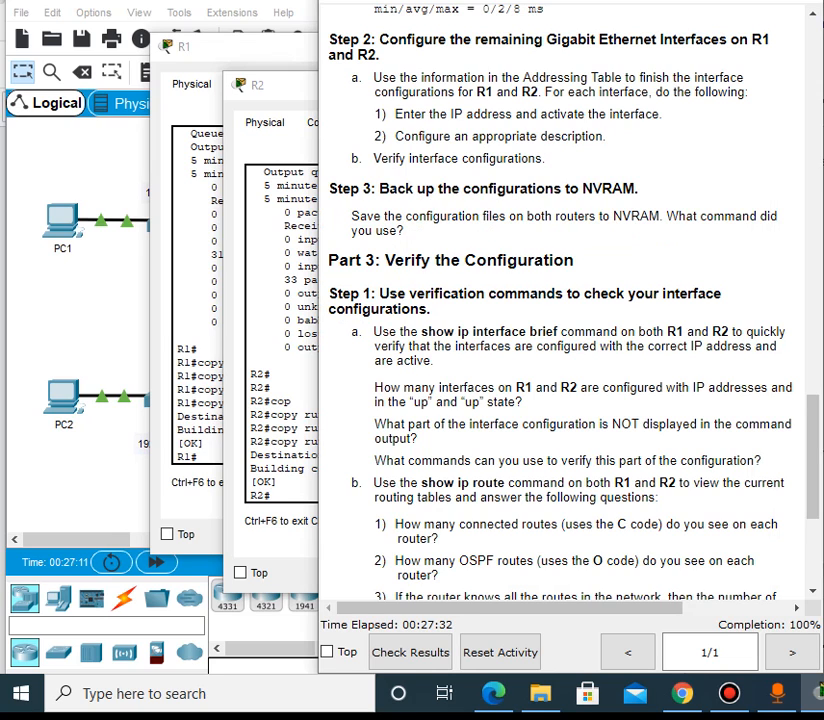
pyautogui.scroll(-3, 565, 330)
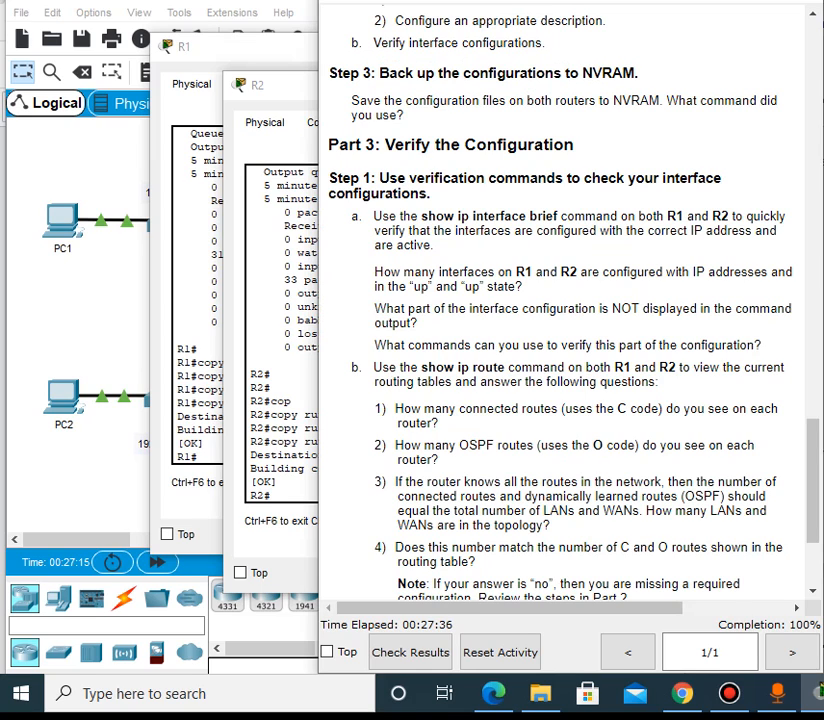
# Run show ip interface at R1's privileged prompt
pyautogui.click(204, 308)
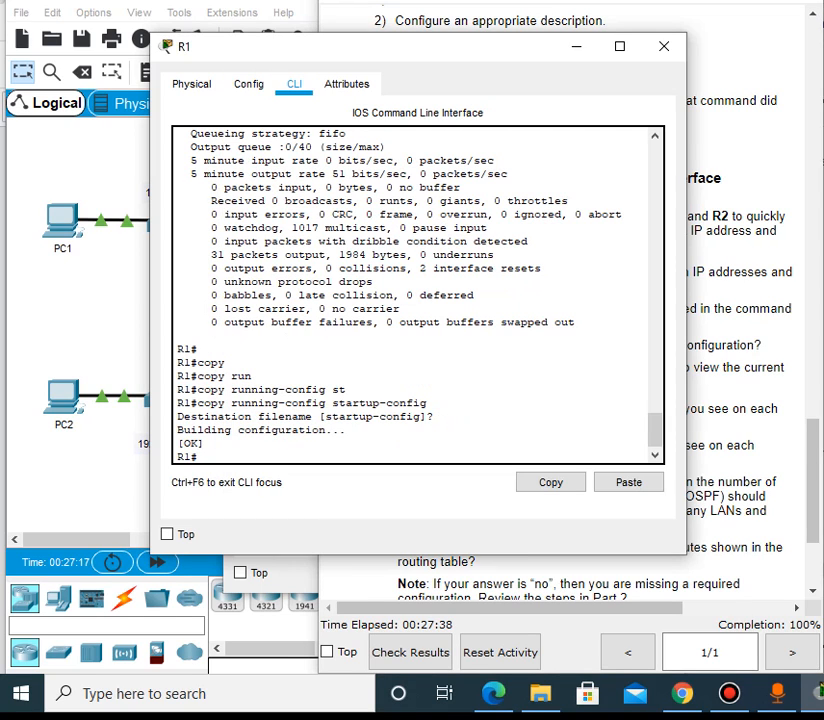
pyautogui.write('sh')
pyautogui.press('Tab')
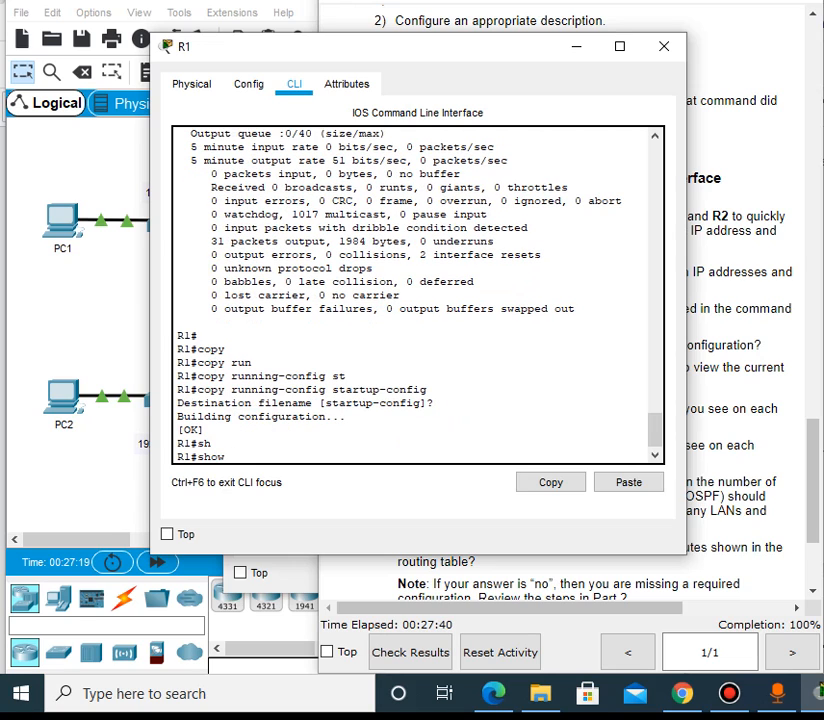
pyautogui.write('ip')
pyautogui.press('Tab')
pyautogui.write('te')
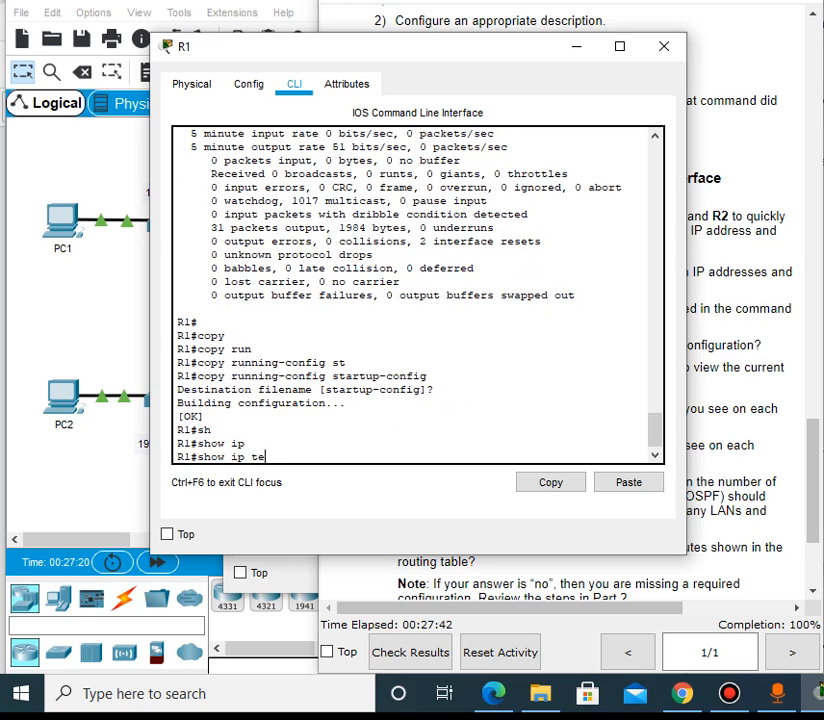
pyautogui.press('BackSpace')
pyautogui.press('BackSpace')
pyautogui.press('BackSpace')
pyautogui.write('inter')
pyautogui.press('Tab')
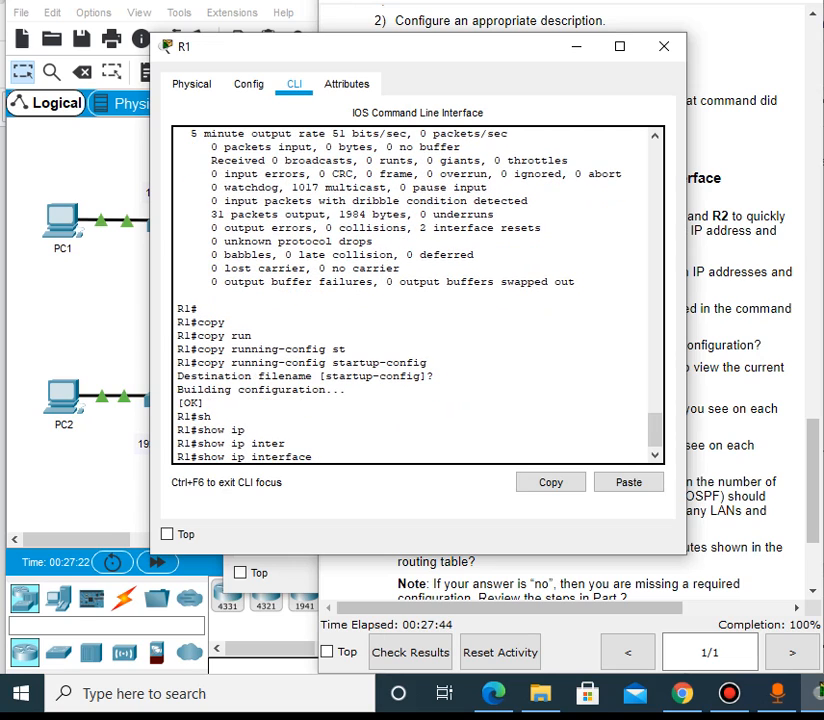
pyautogui.press('Return')
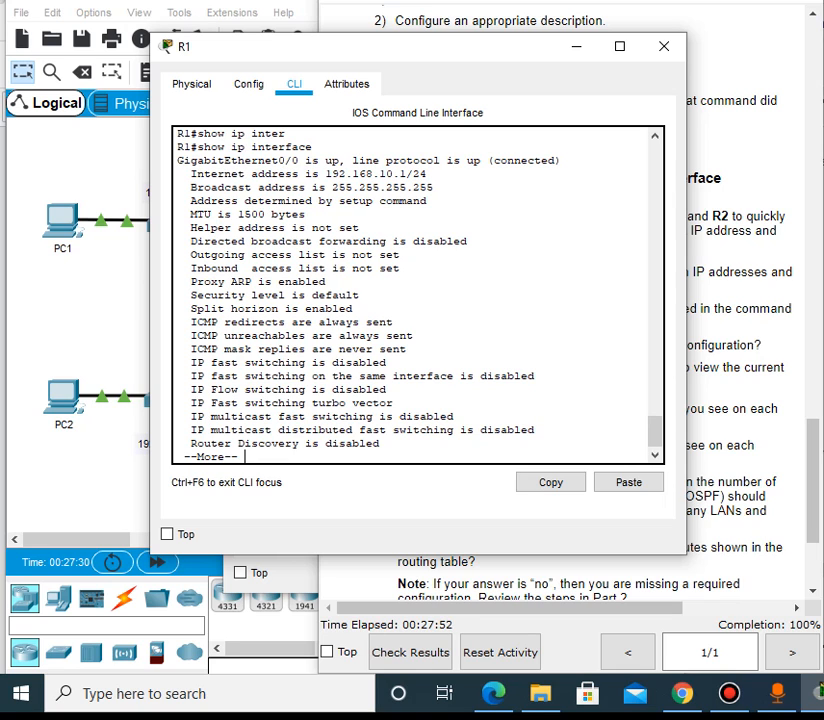
# Recheck the verification instruction, and page through R1's full interface output until the R1 prompt returns
pyautogui.hotkey('alt', 'Tab')
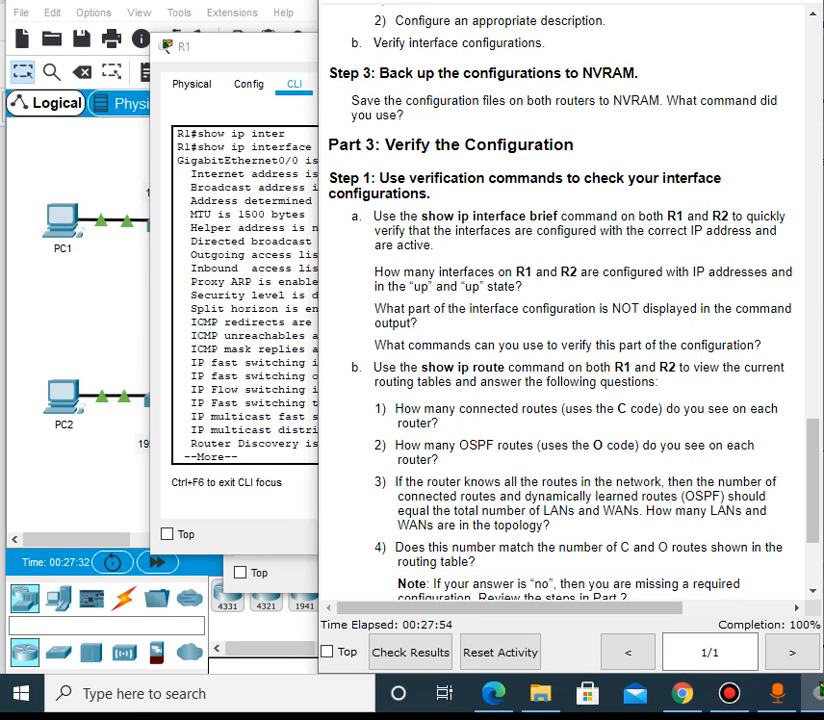
pyautogui.click(245, 416)
pyautogui.press('Return')
pyautogui.press('Return')
pyautogui.press('Return')
pyautogui.press('Return')
pyautogui.press('Return')
pyautogui.press('Return')
pyautogui.press('Return')
pyautogui.press('Return')
pyautogui.press('Return')
pyautogui.press('Return')
pyautogui.press('Return')
pyautogui.press('Return')
pyautogui.press('Return')
pyautogui.press('Return')
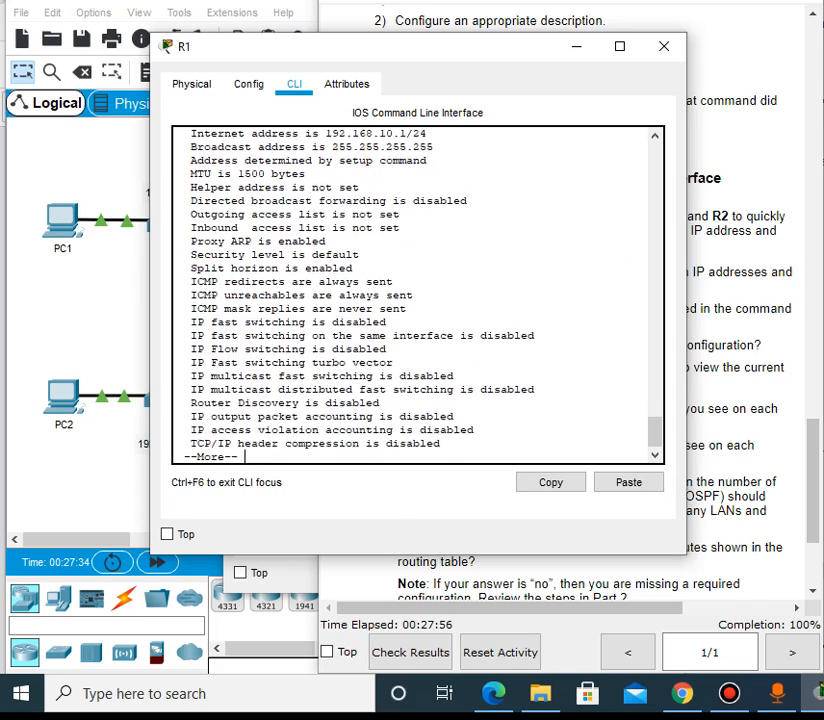
pyautogui.press('Return')
pyautogui.press('Return')
pyautogui.press('Return')
pyautogui.press('Return')
pyautogui.press('Return')
pyautogui.press('Return')
pyautogui.press('Return')
pyautogui.press('Return')
pyautogui.press('Return')
pyautogui.press('Return')
pyautogui.press('Return')
pyautogui.press('Return')
pyautogui.press('Return')
pyautogui.press('Return')
pyautogui.press('Return')
pyautogui.press('Return')
pyautogui.press('Return')
pyautogui.press('Return')
pyautogui.press('Return')
pyautogui.press('Return')
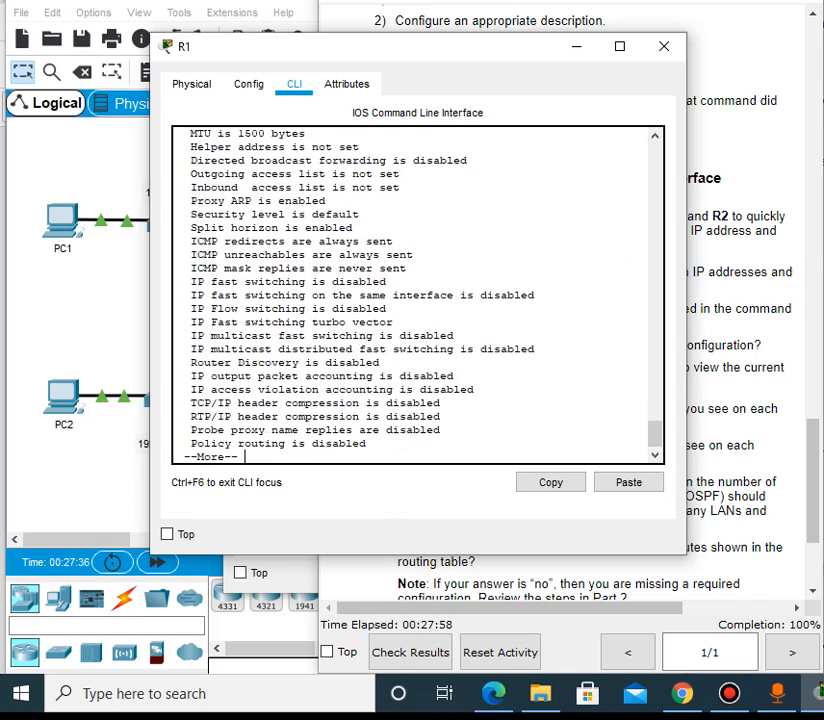
pyautogui.press('Return')
pyautogui.press('Return')
pyautogui.press('Return')
pyautogui.press('Return')
pyautogui.press('Return')
pyautogui.press('Return')
pyautogui.press('Return')
pyautogui.press('Return')
pyautogui.press('Return')
pyautogui.press('Return')
pyautogui.press('Return')
pyautogui.press('Return')
pyautogui.press('Return')
pyautogui.press('Return')
pyautogui.press('Return')
pyautogui.press('Return')
pyautogui.press('Return')
pyautogui.press('Return')
pyautogui.press('Return')
pyautogui.press('Return')
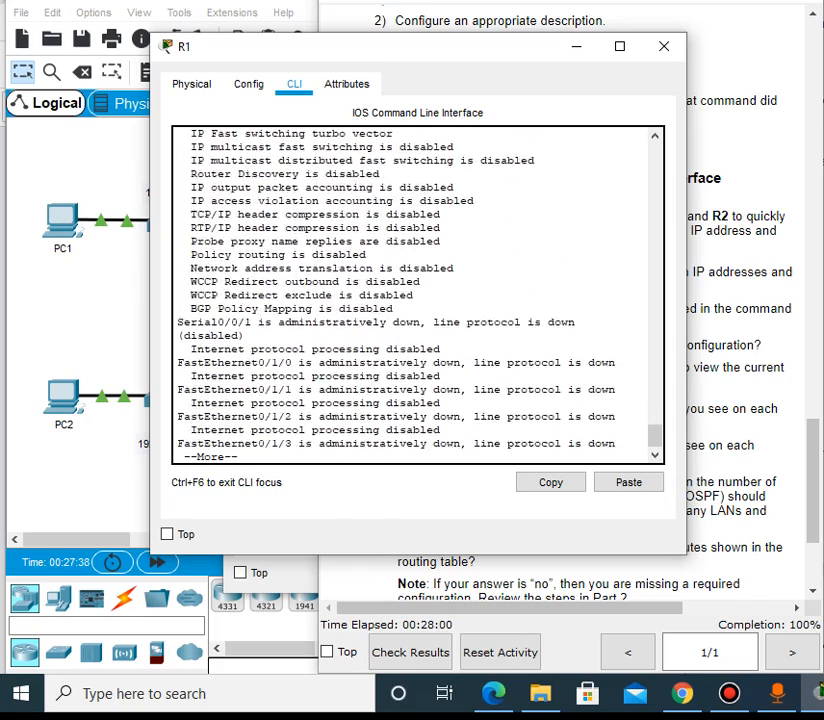
# Run show ip interface brief on R1 to list its interface addresses and states
pyautogui.press('Up')
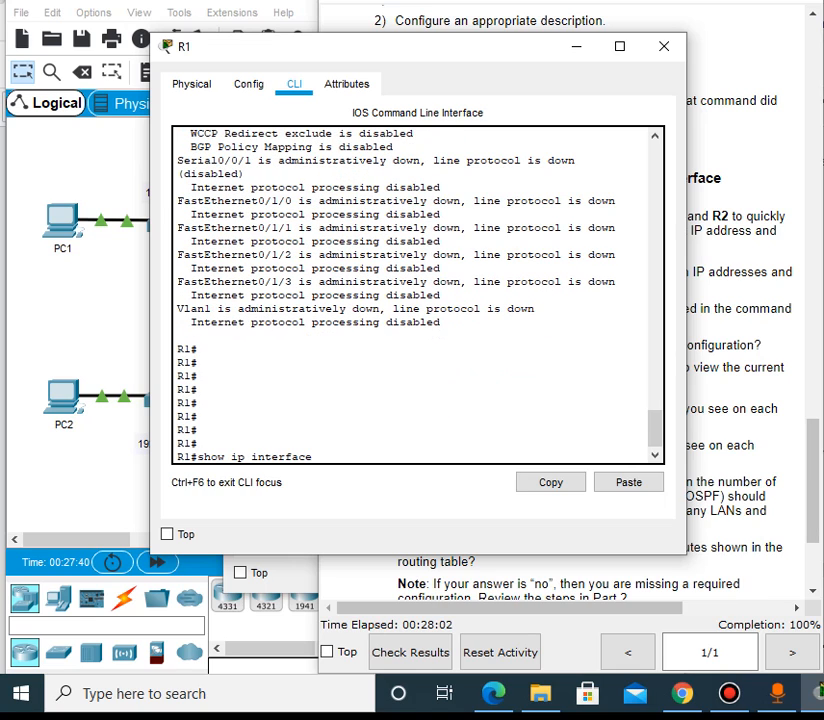
pyautogui.write('br')
pyautogui.press('Tab')
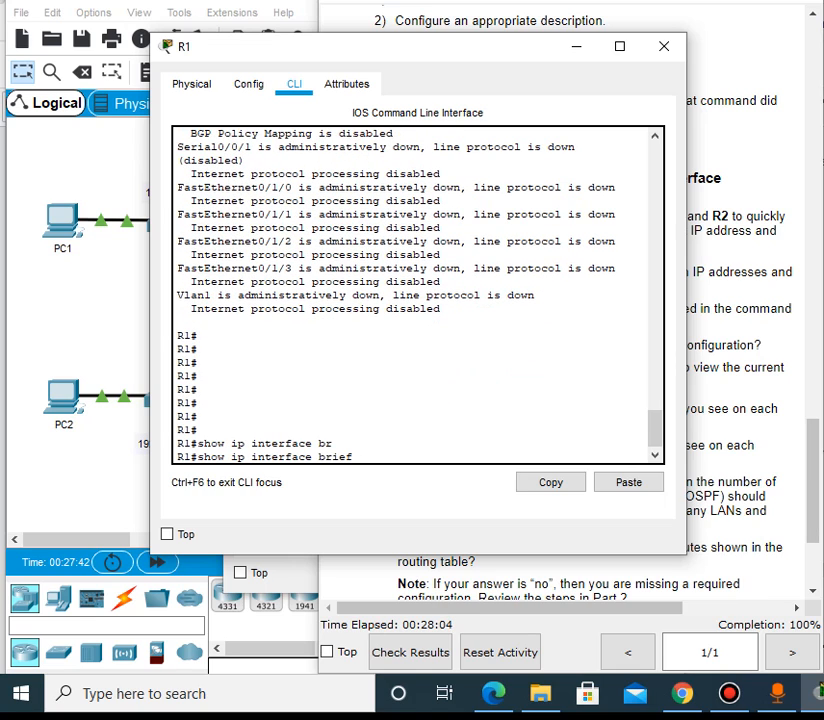
pyautogui.press('Return')
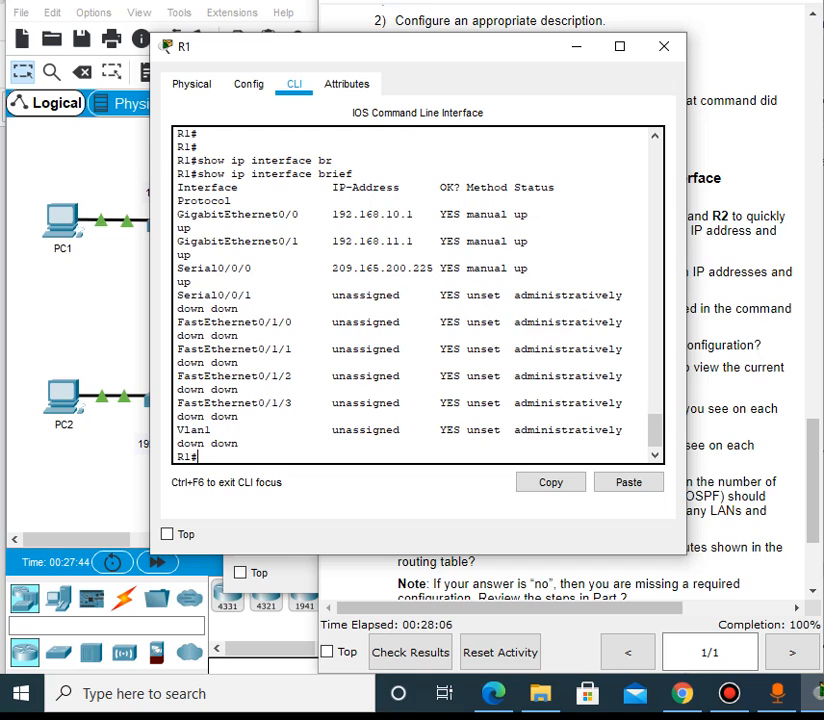
# Compare R1's interface summary with the up/up question in the instructions, widening R1's window so each interface fits on one line
pyautogui.click(745, 400)
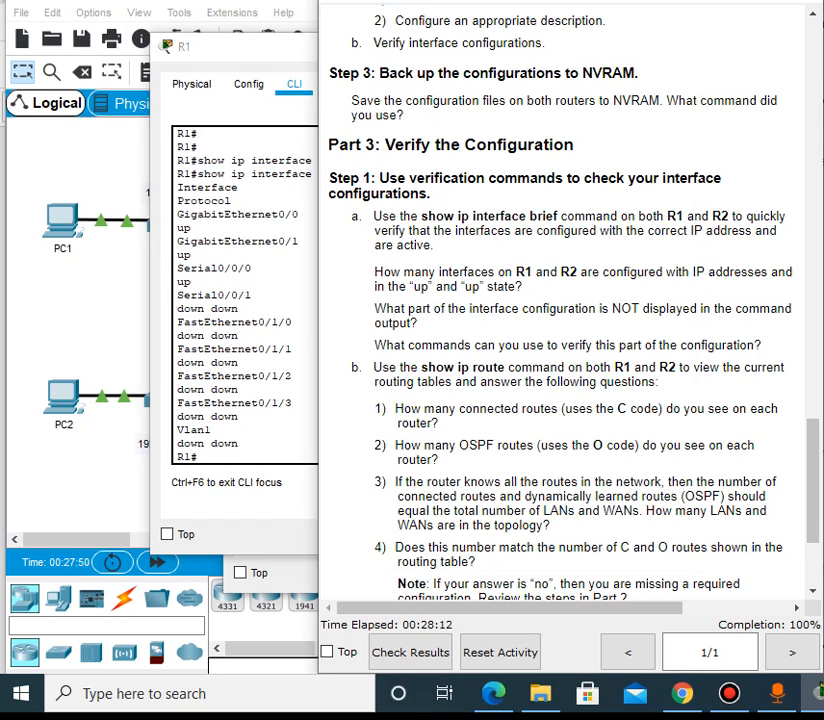
pyautogui.click(289, 402)
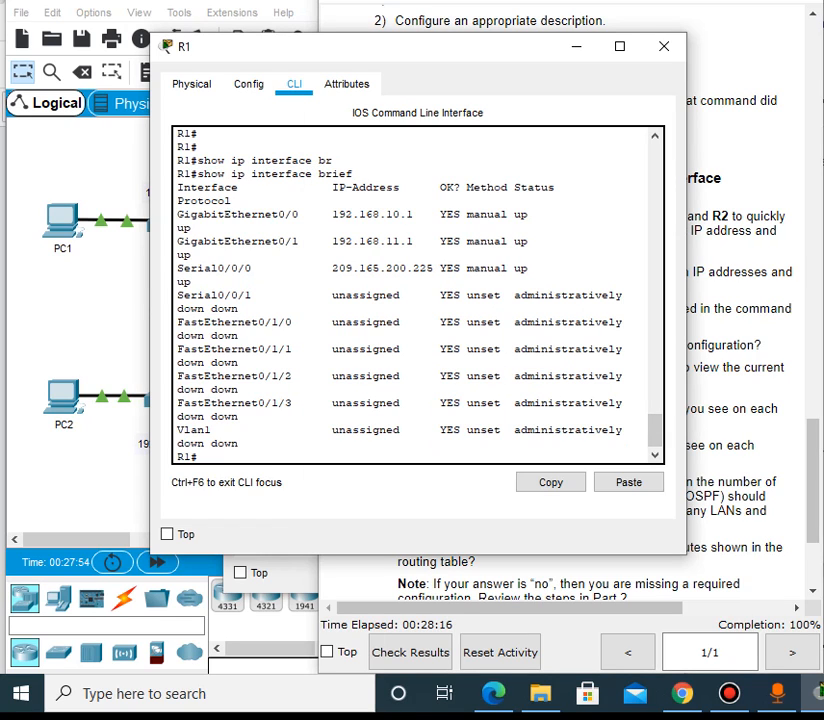
pyautogui.moveTo(686, 228); pyautogui.dragTo(791, 228)
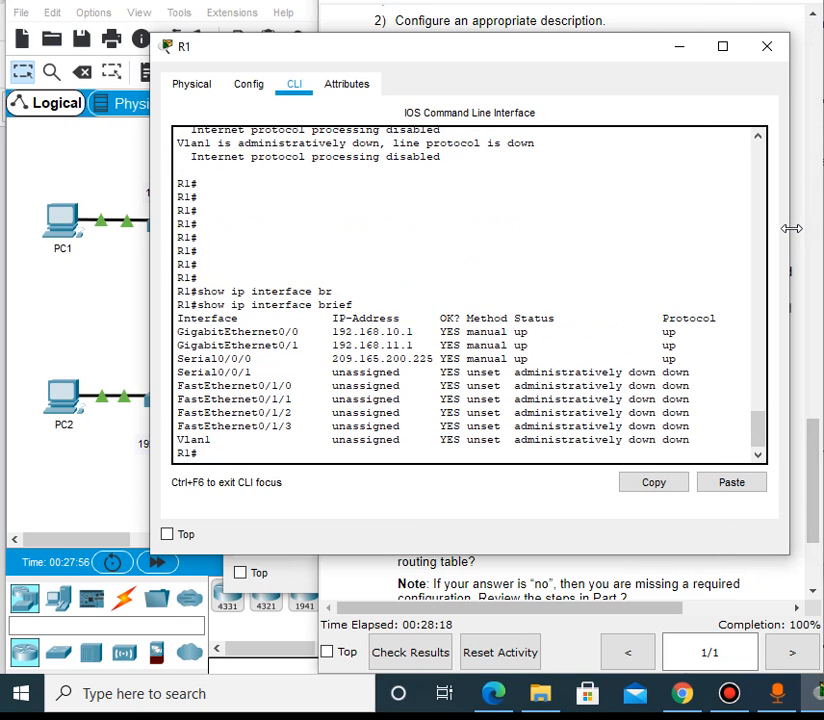
pyautogui.doubleClick(521, 331)
pyautogui.doubleClick(660, 332)
pyautogui.click(752, 584)
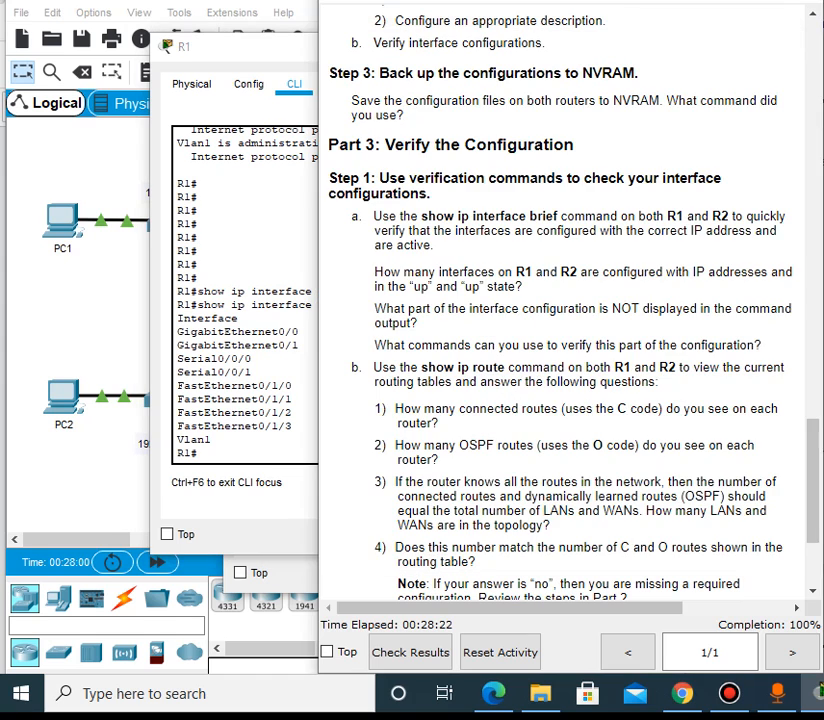
# Switch to R2's command line and run show ip interface brief
pyautogui.click(817, 692)
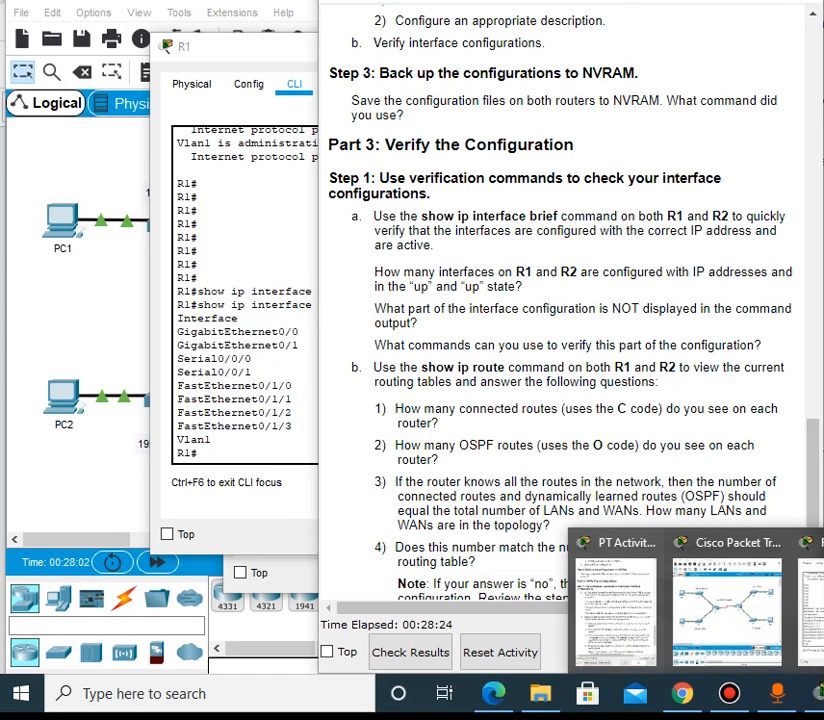
pyautogui.click(820, 605)
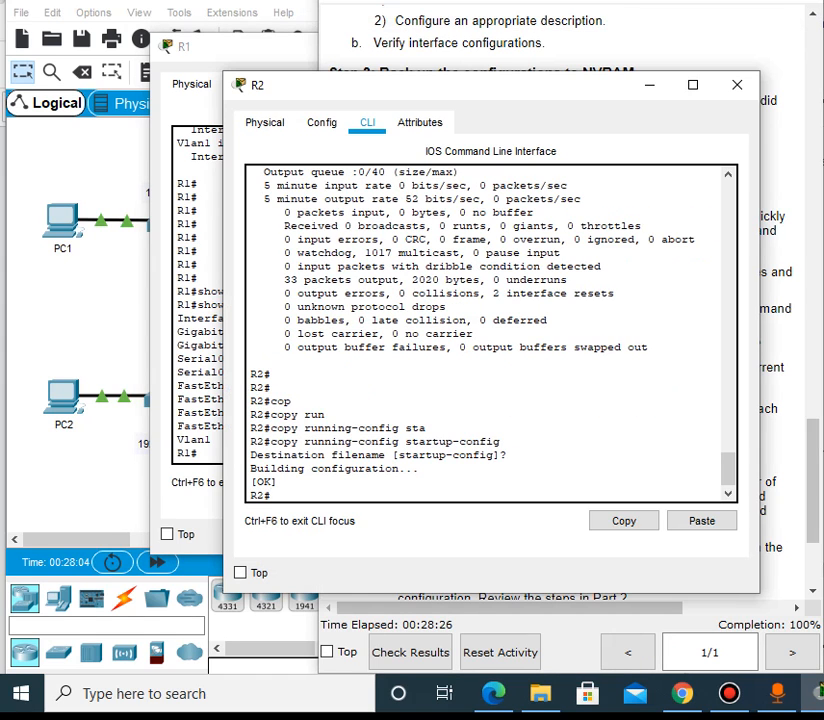
pyautogui.write('sho')
pyautogui.press('Tab')
pyautogui.write('ip')
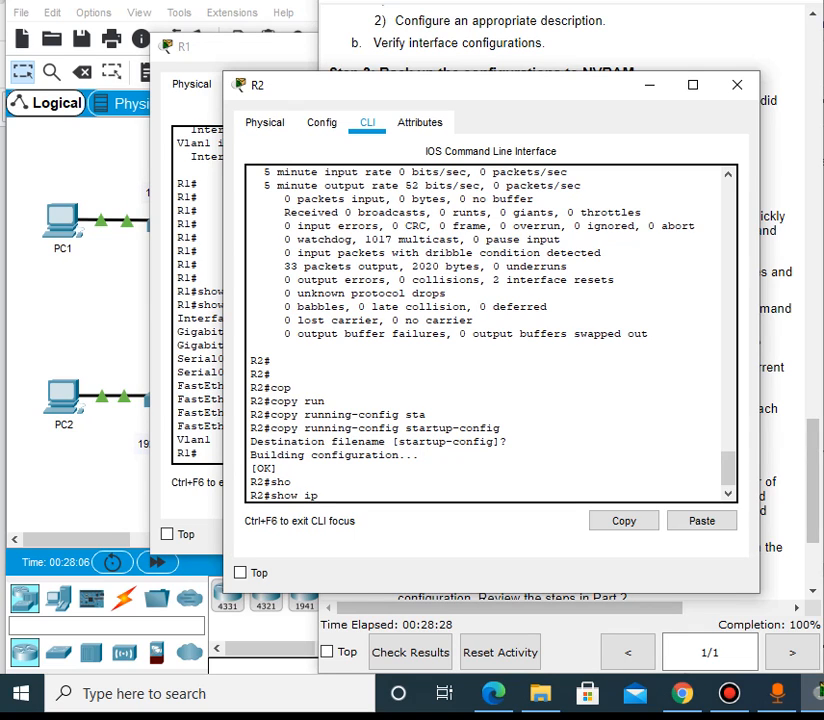
pyautogui.write(' inter')
pyautogui.press('Tab')
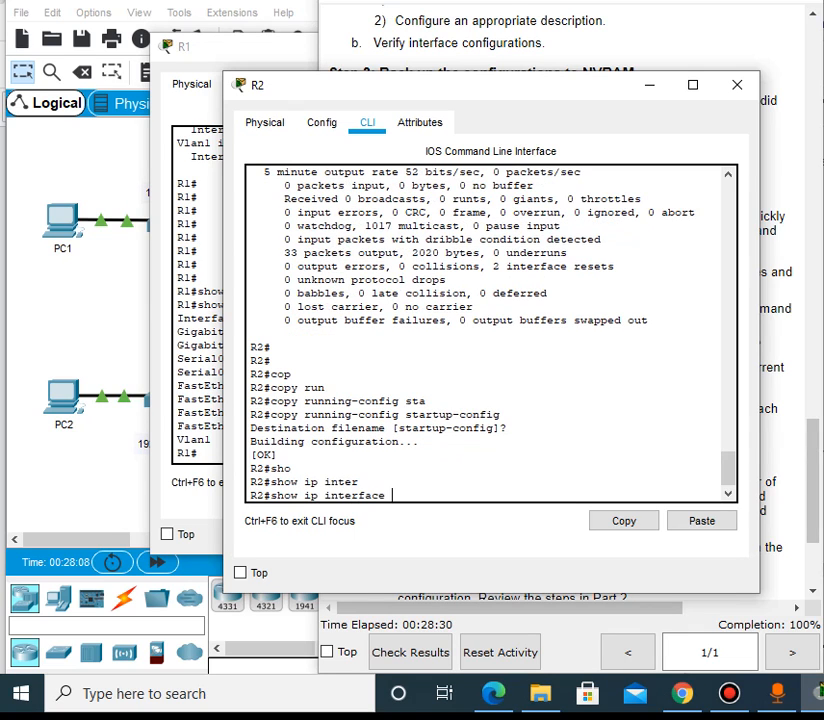
pyautogui.write('br')
pyautogui.press('Tab')
pyautogui.press('Return')
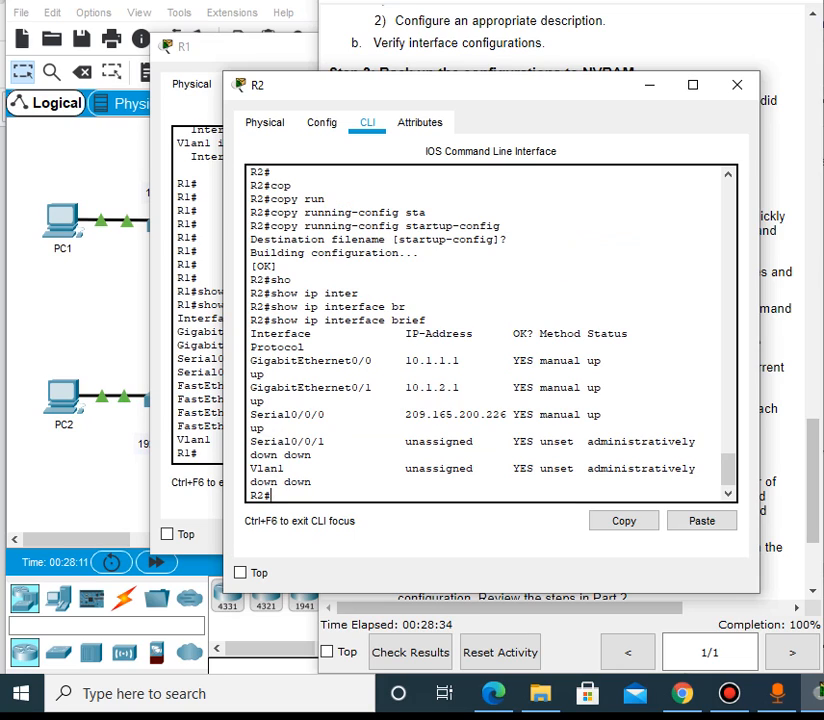
# Widen and reposition R2's window to fit the interface summary, and examine the Status and Protocol columns
pyautogui.scroll(-1, 490, 333)
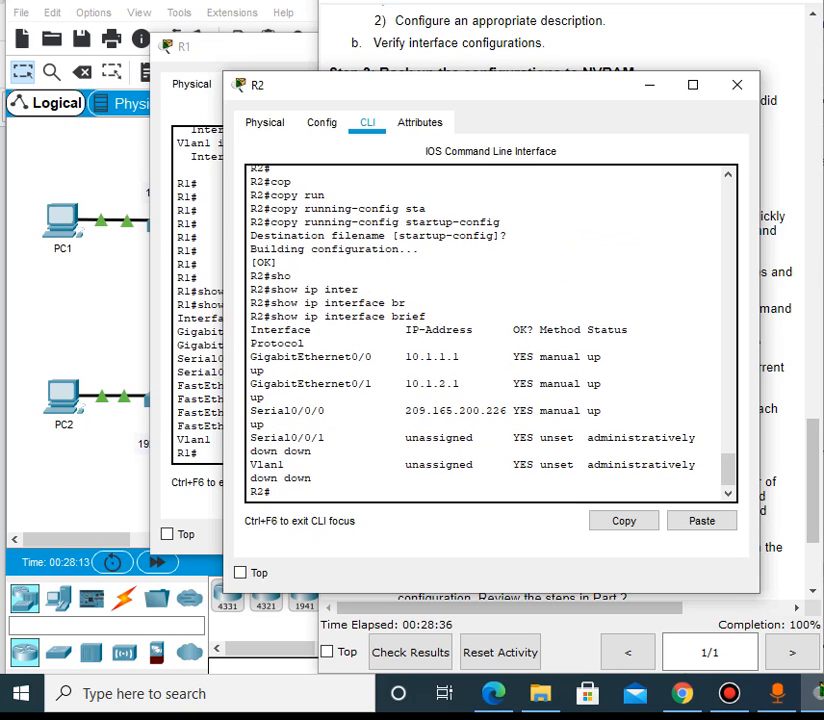
pyautogui.moveTo(760, 337); pyautogui.dragTo(811, 338)
pyautogui.moveTo(540, 86); pyautogui.dragTo(463, 81)
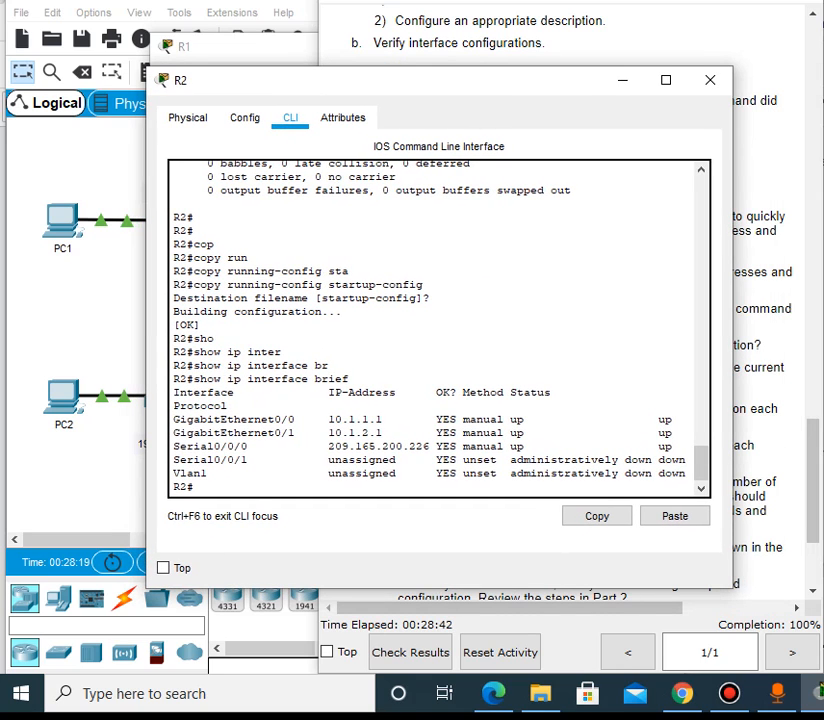
pyautogui.moveTo(733, 338); pyautogui.dragTo(747, 338)
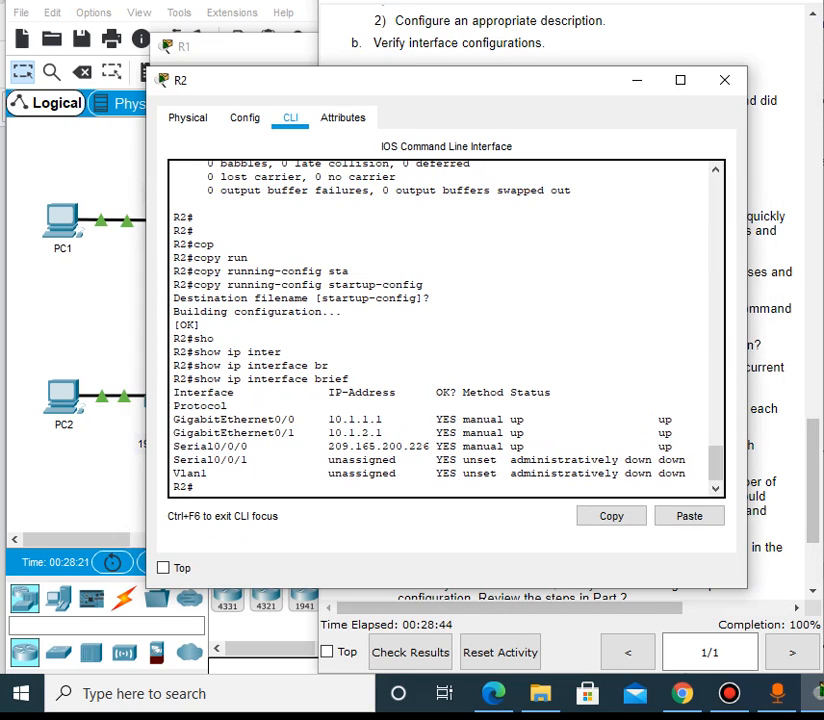
pyautogui.moveTo(497, 419); pyautogui.dragTo(692, 460)
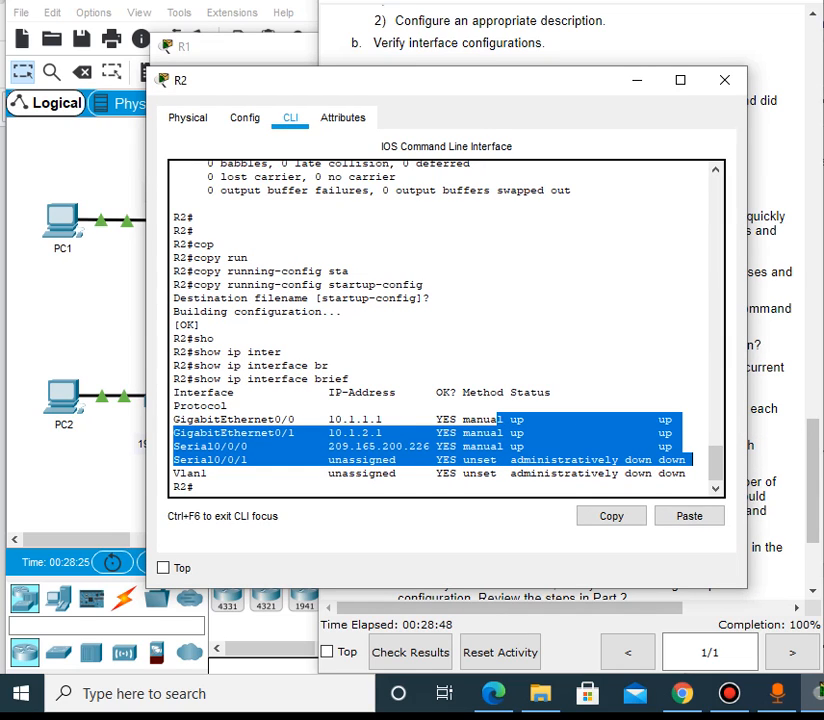
# Read the Part 3 question about which part of the interface configuration is missing from the command output
pyautogui.click(776, 300)
pyautogui.scroll(-1, 565, 300)
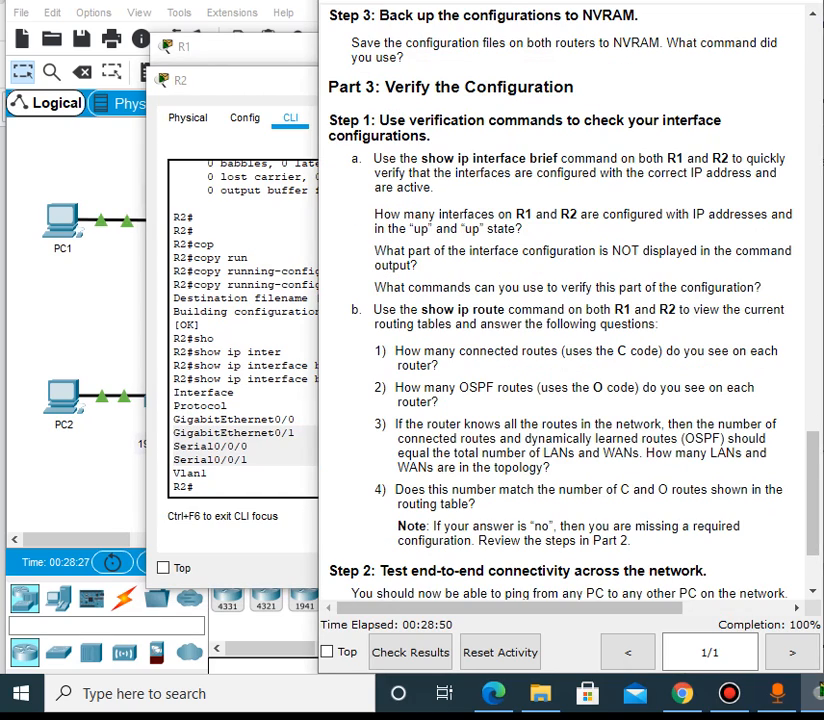
pyautogui.scroll(-1, 565, 300)
pyautogui.scroll(2, 565, 300)
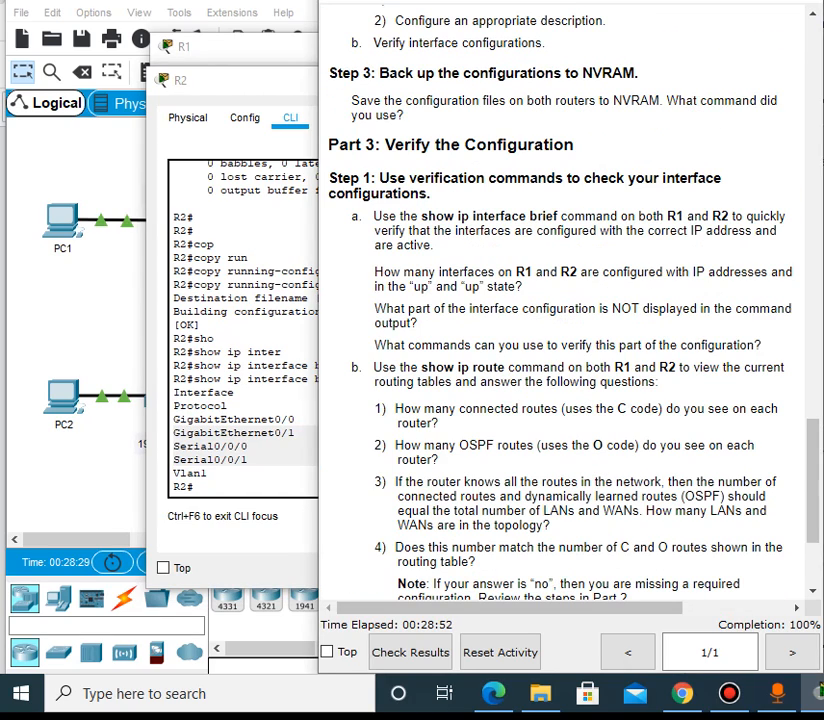
pyautogui.moveTo(375, 308); pyautogui.dragTo(417, 323)
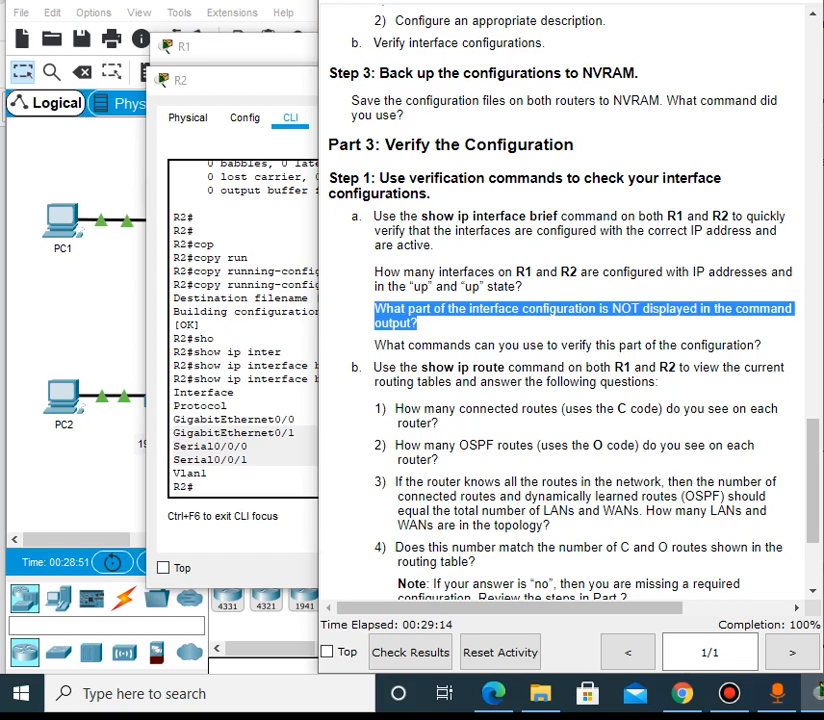
pyautogui.click(440, 324)
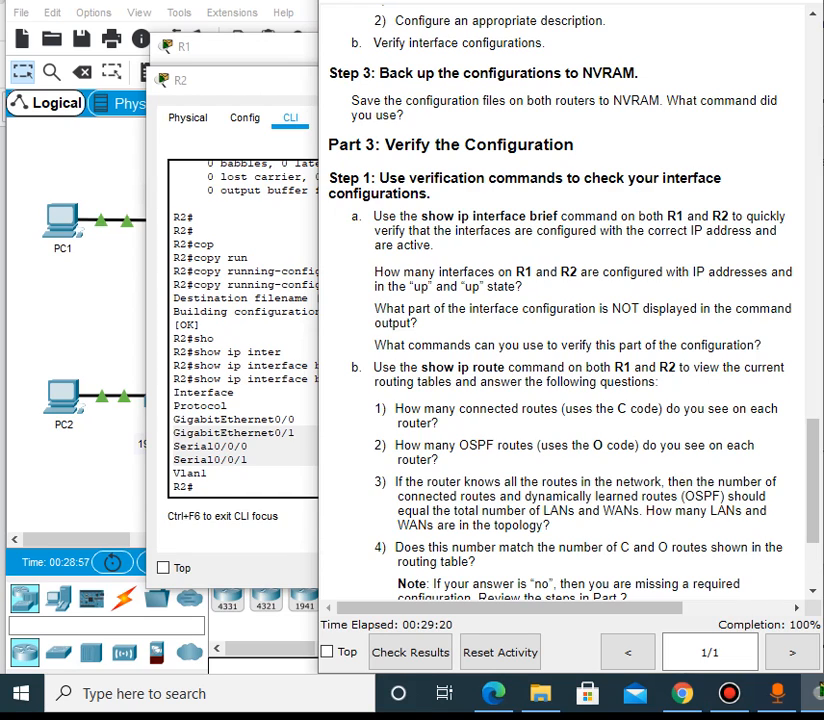
# Return to R1's interface summary and examine the GigabitEthernet0/0, GigabitEthernet0/1 and Serial0/0/0 entries for missing configuration details
pyautogui.click(255, 446)
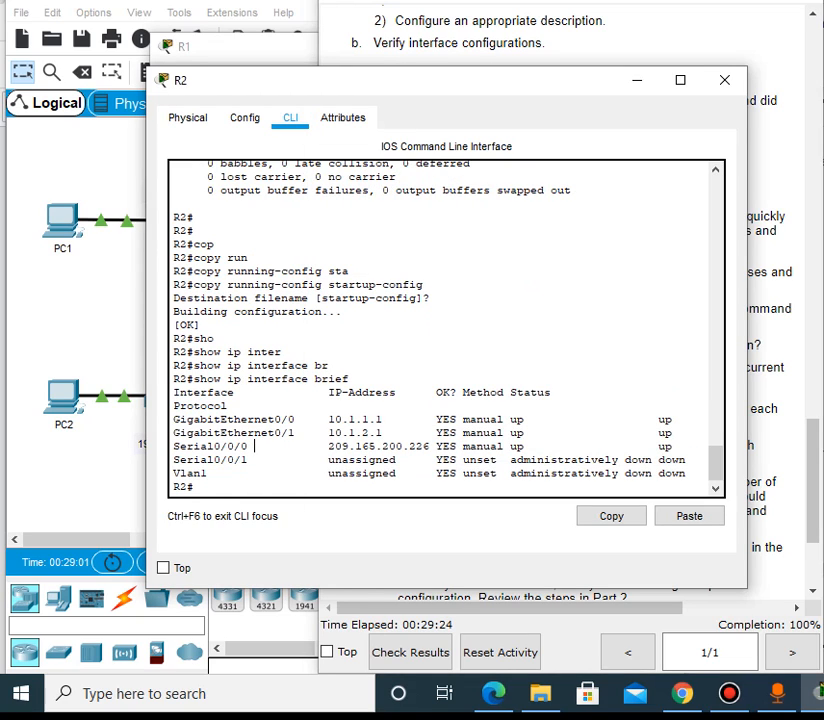
pyautogui.moveTo(818, 693)
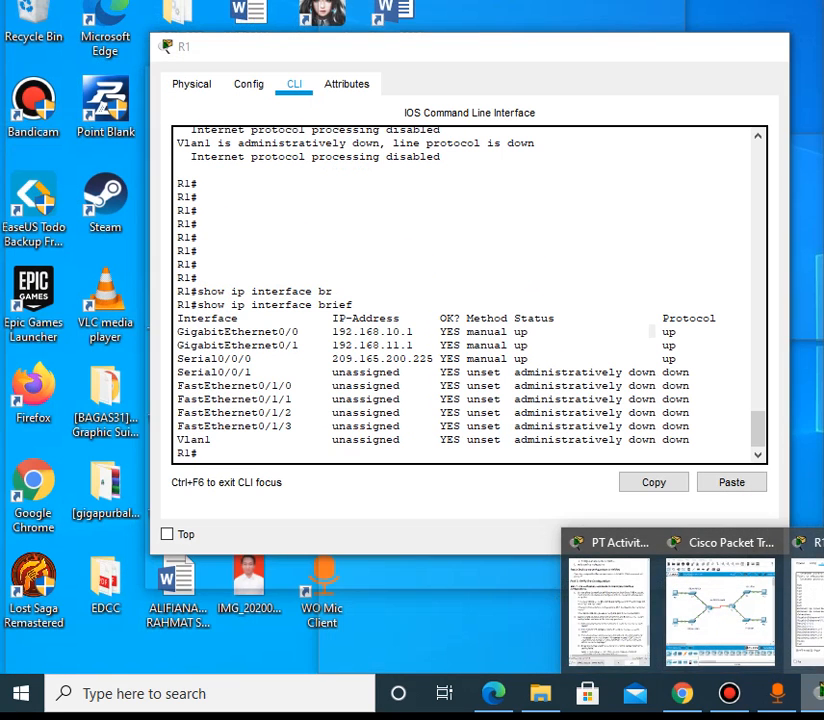
pyautogui.click(806, 612)
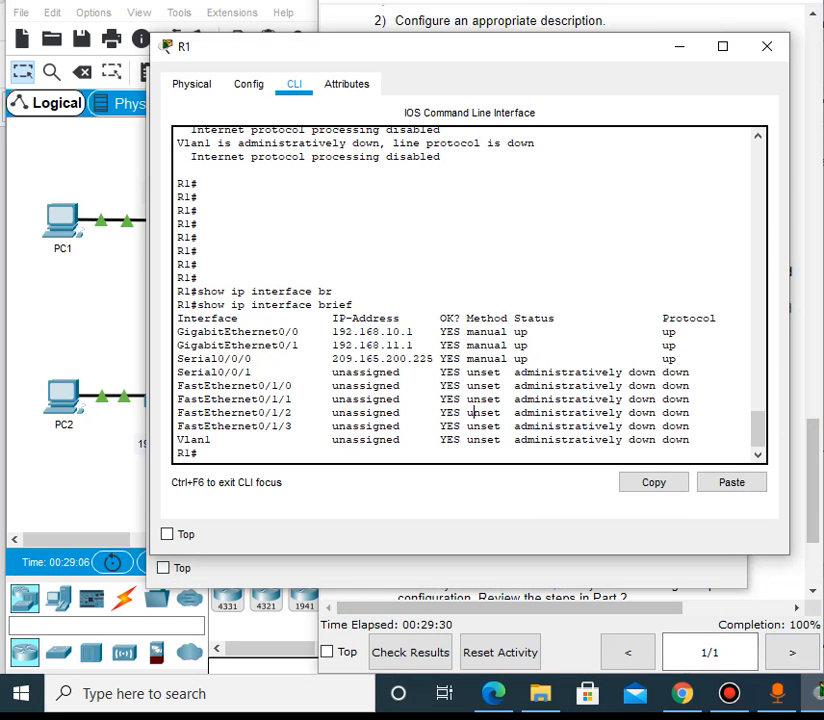
pyautogui.moveTo(177, 331); pyautogui.dragTo(683, 345)
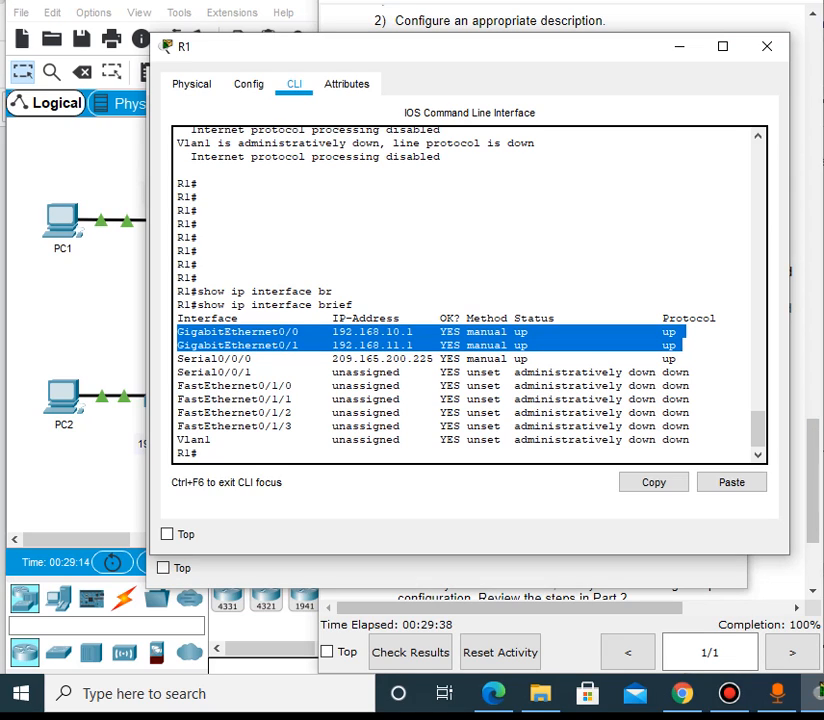
pyautogui.click(683, 346)
pyautogui.moveTo(177, 358); pyautogui.dragTo(562, 358)
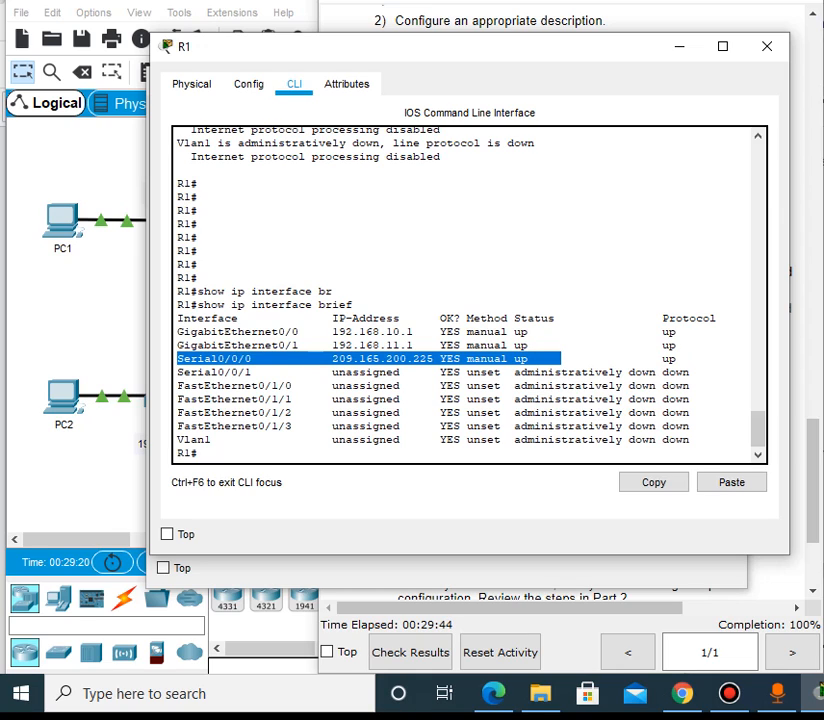
pyautogui.click(617, 385)
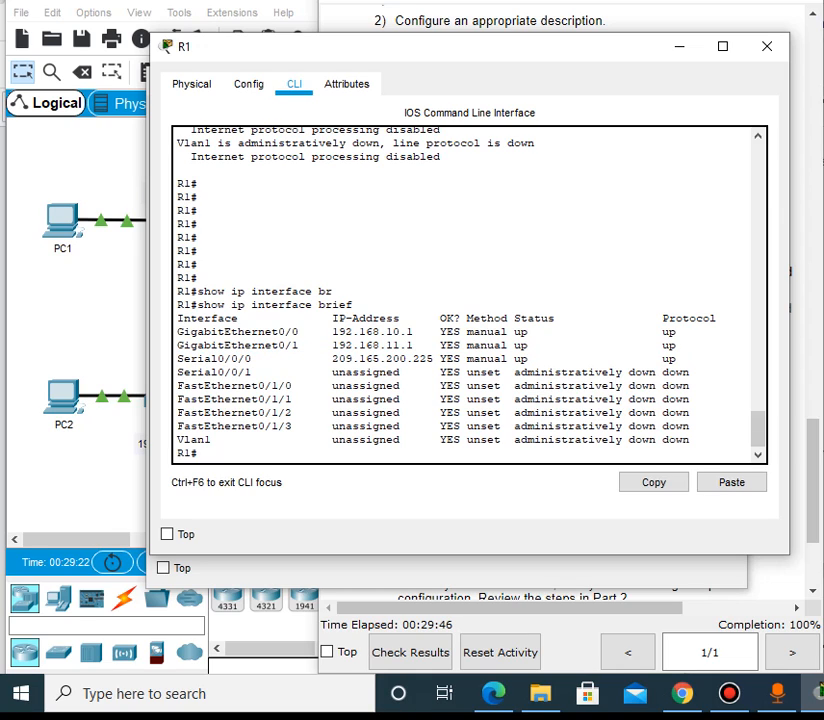
# Bring up R2's interface summary and compare its entries with the activity's Addressing Table
pyautogui.moveTo(815, 693)
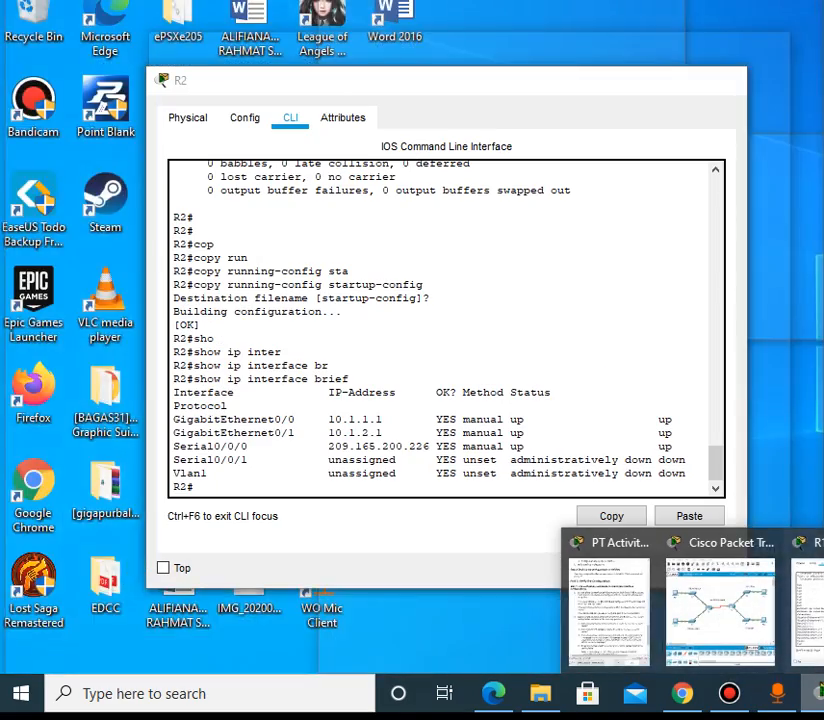
pyautogui.click(808, 600)
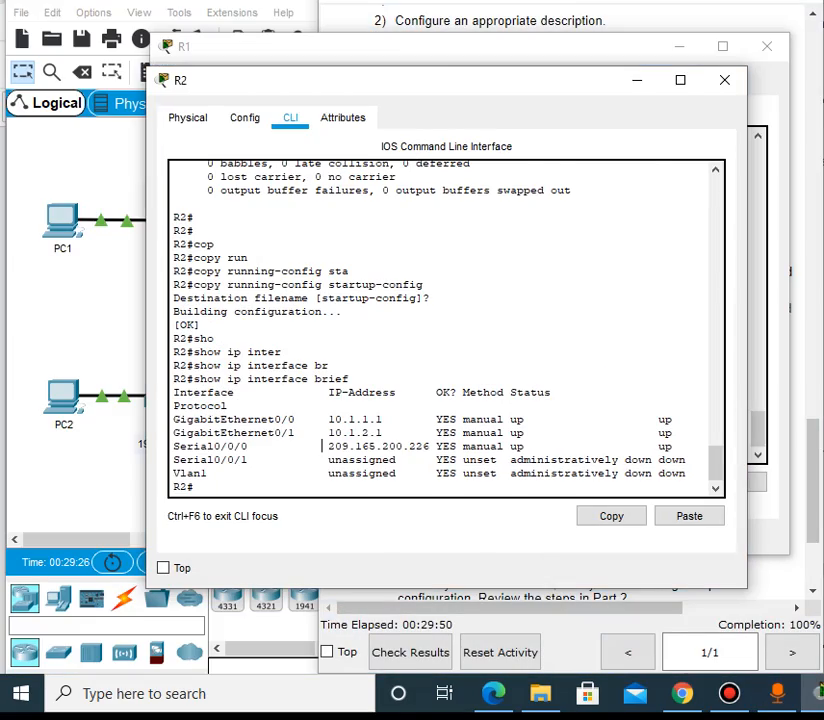
pyautogui.moveTo(812, 480); pyautogui.dragTo(812, 85)
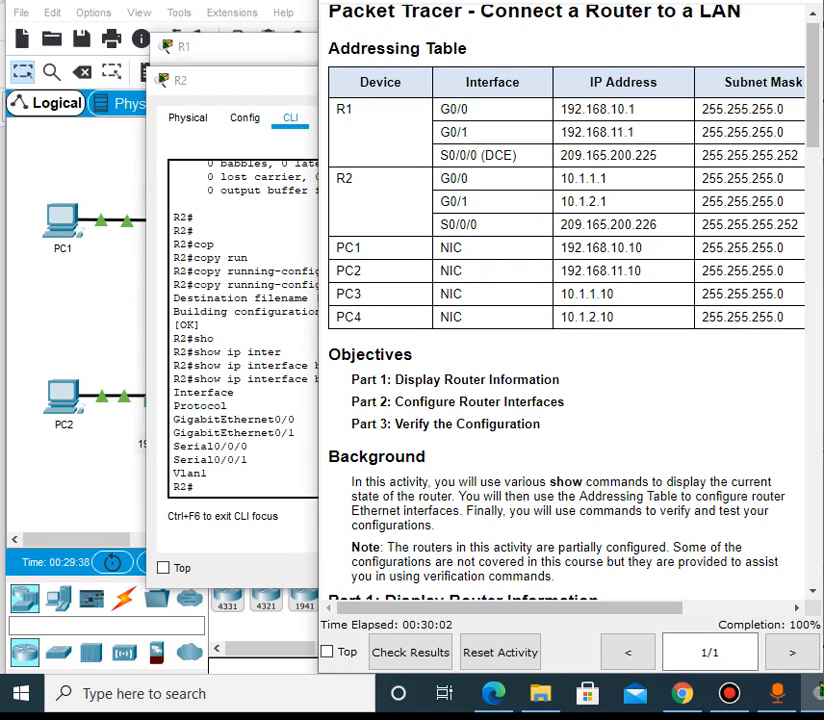
pyautogui.click(215, 445)
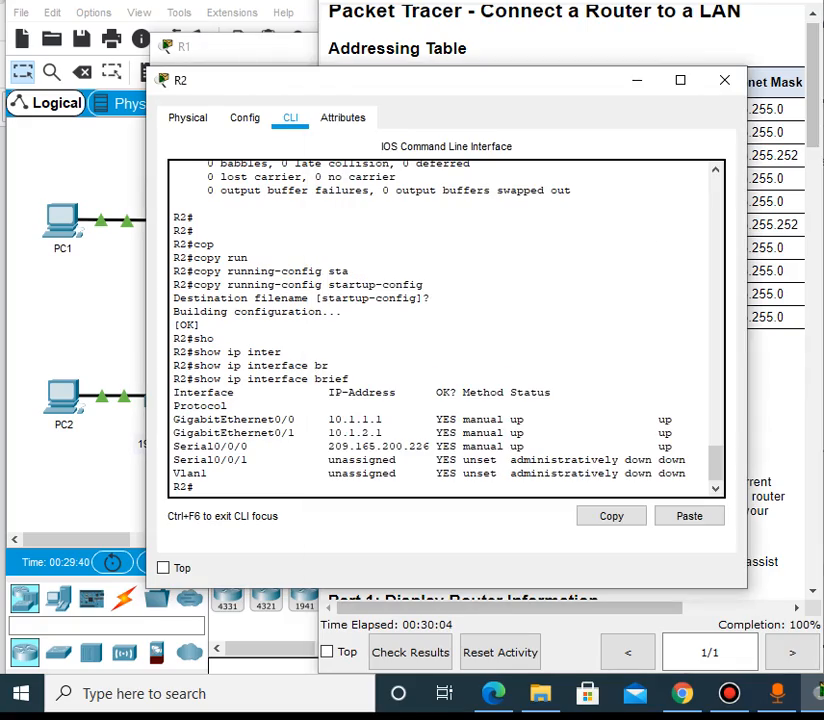
# Read the Part 3 Step 1 questions on verifying the missing interface details and viewing the routing tables of both routers
pyautogui.click(777, 394)
pyautogui.scroll(-5, 565, 300)
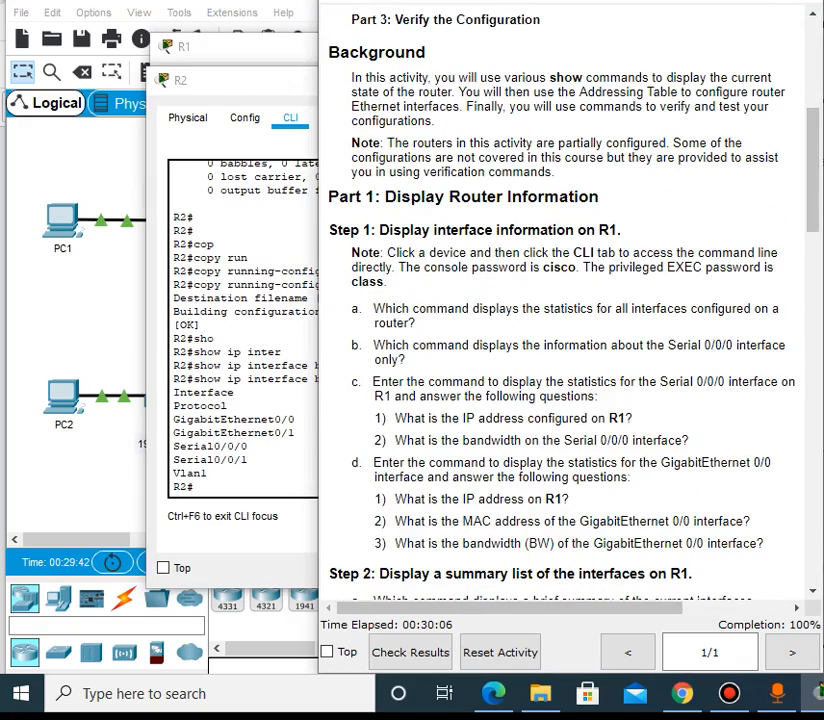
pyautogui.scroll(-15, 565, 300)
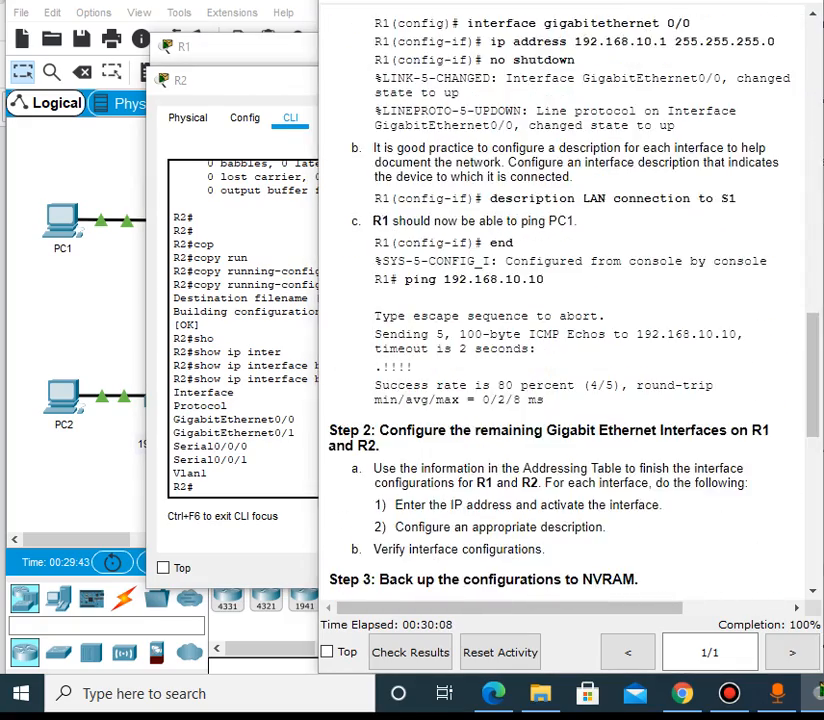
pyautogui.scroll(-2, 570, 300)
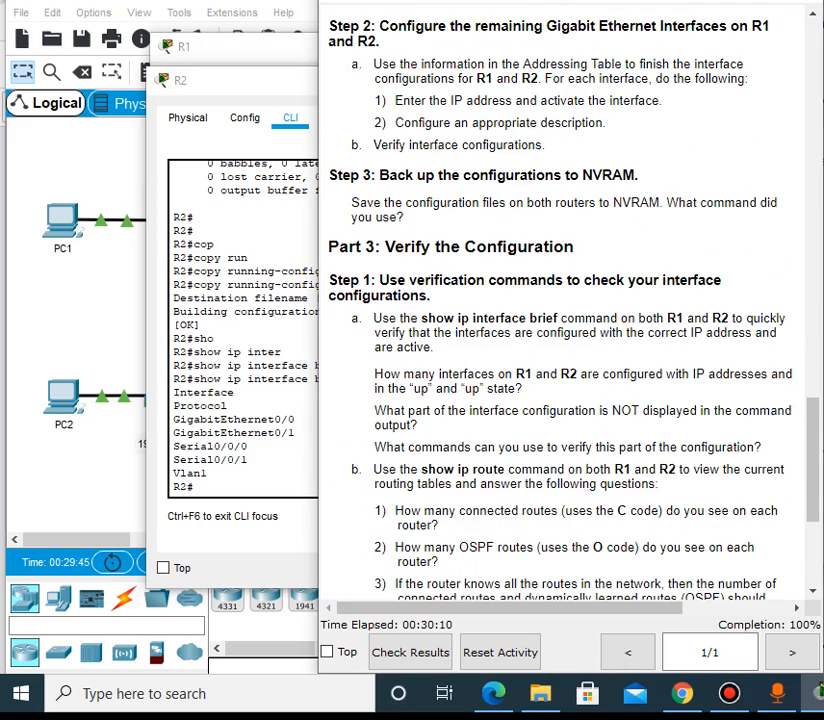
pyautogui.scroll(-2, 570, 300)
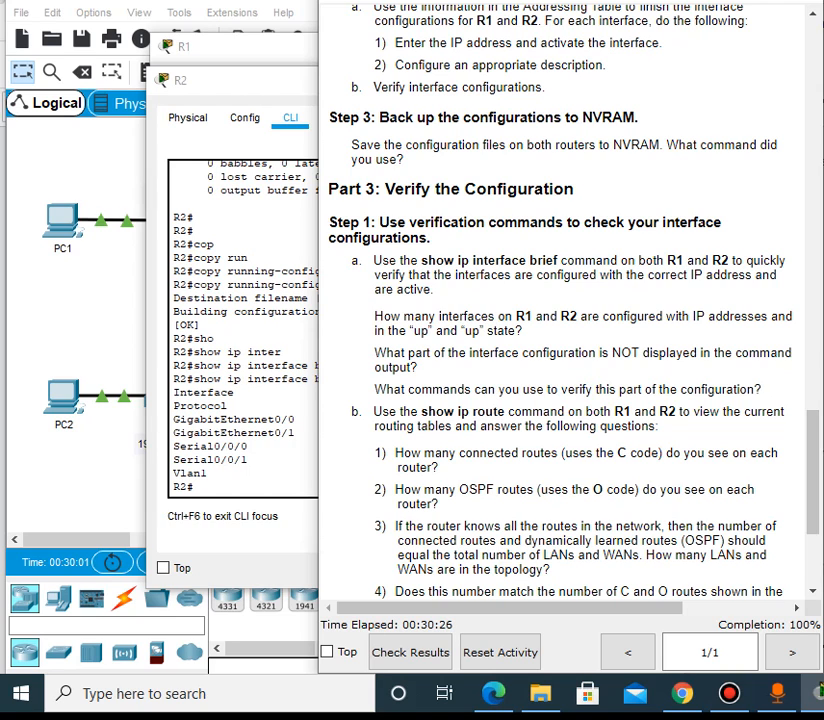
pyautogui.scroll(-3, 560, 300)
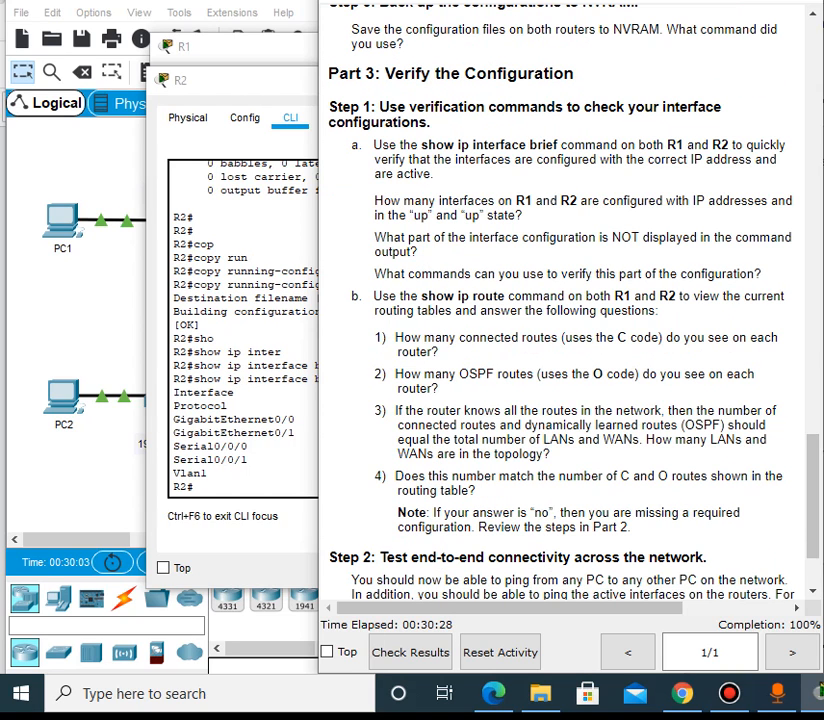
# Run show ip route in R2's command line
pyautogui.click(288, 402)
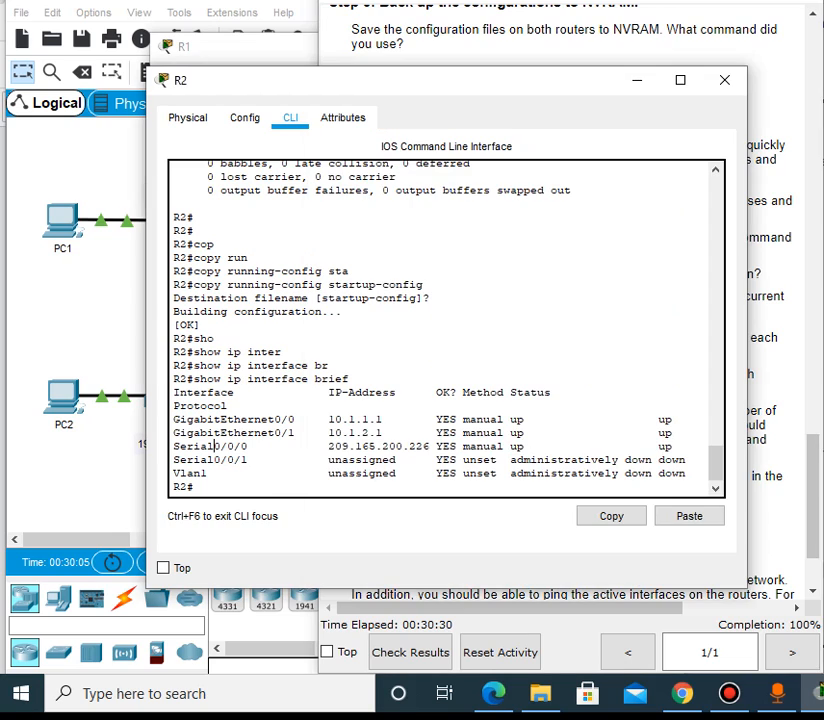
pyautogui.write('sho')
pyautogui.press('Tab')
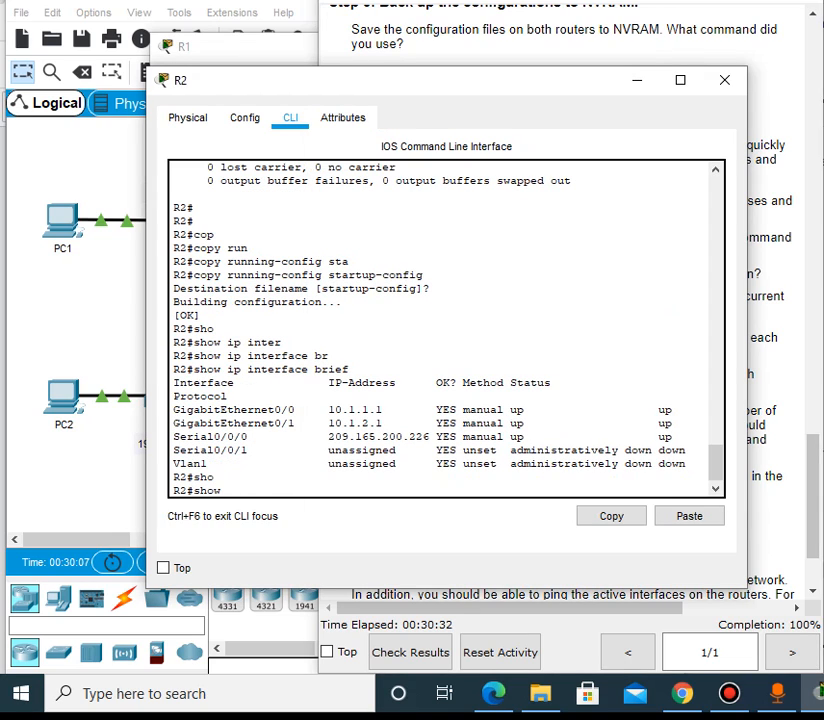
pyautogui.write('ip')
pyautogui.press('Tab')
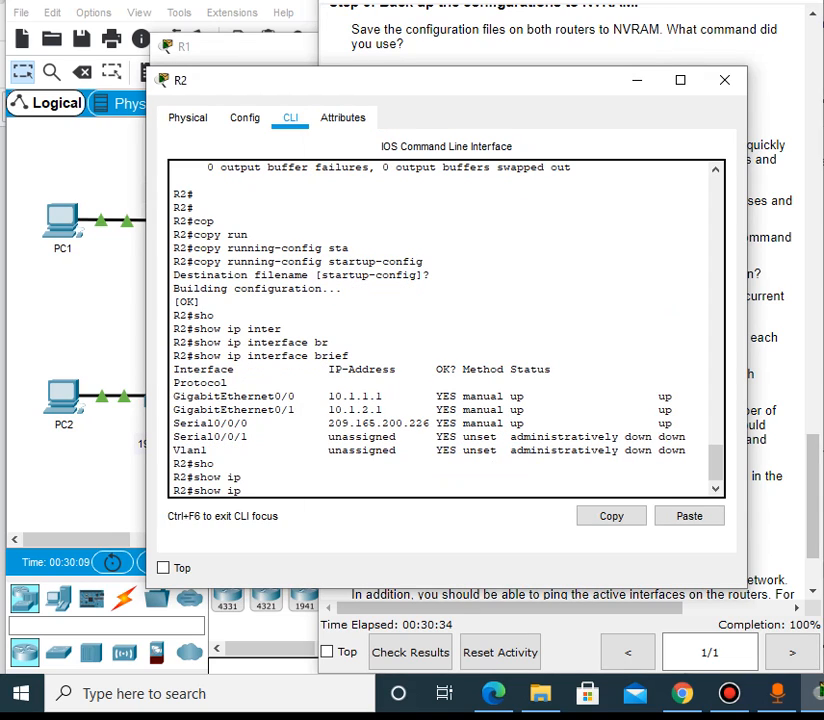
pyautogui.write('rou')
pyautogui.press('Tab')
pyautogui.press('Return')
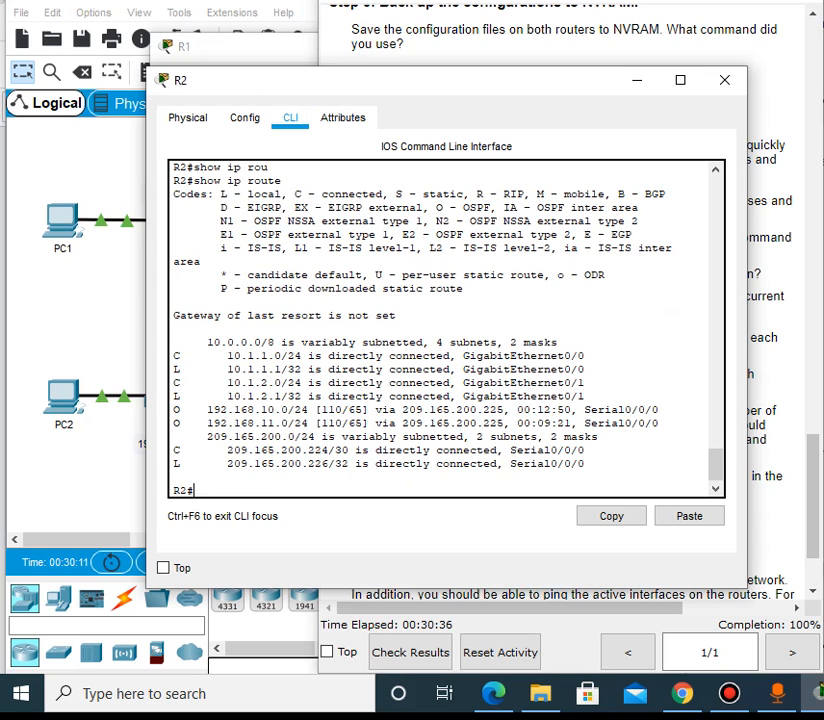
# Switch to R1's command line and run show ip route
pyautogui.click(776, 375)
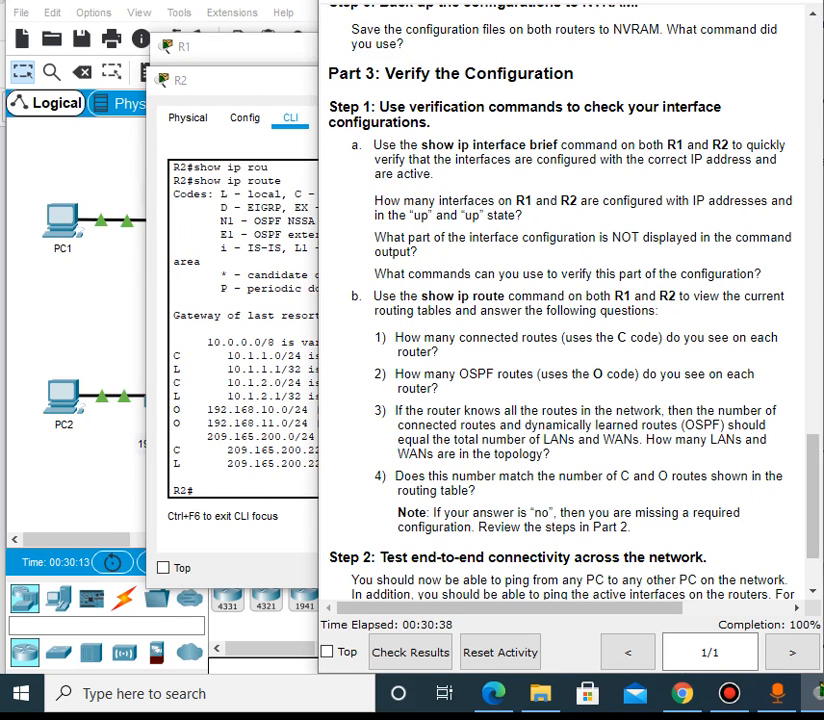
pyautogui.moveTo(817, 692)
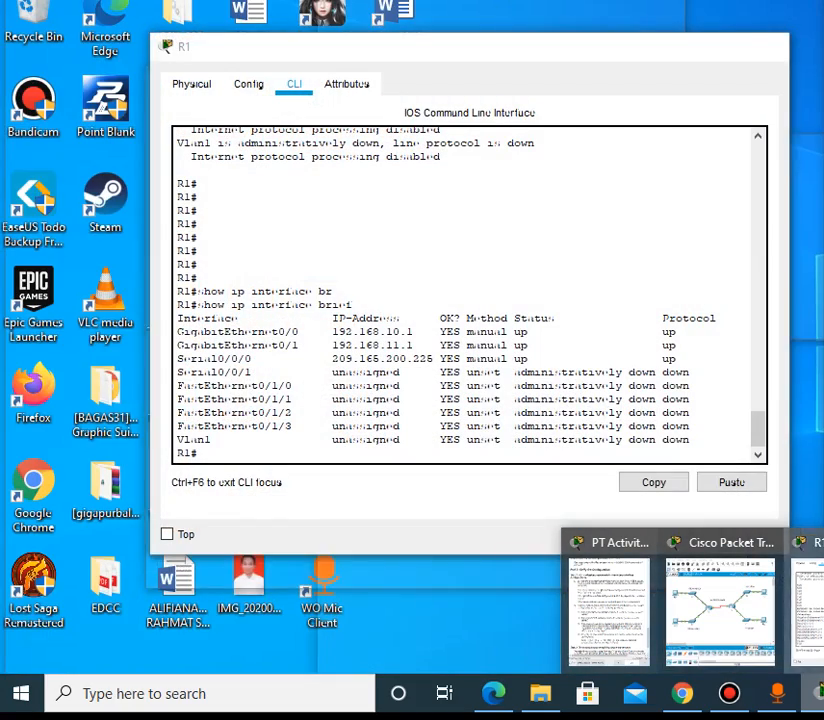
pyautogui.click(812, 610)
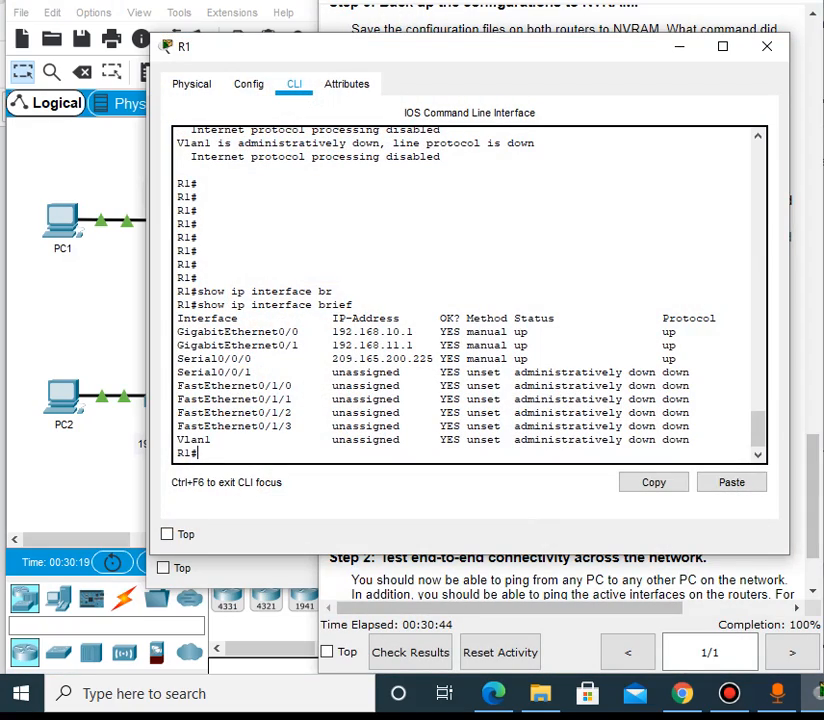
pyautogui.write('sho')
pyautogui.press('Tab')
pyautogui.write('ip ro')
pyautogui.press('Tab')
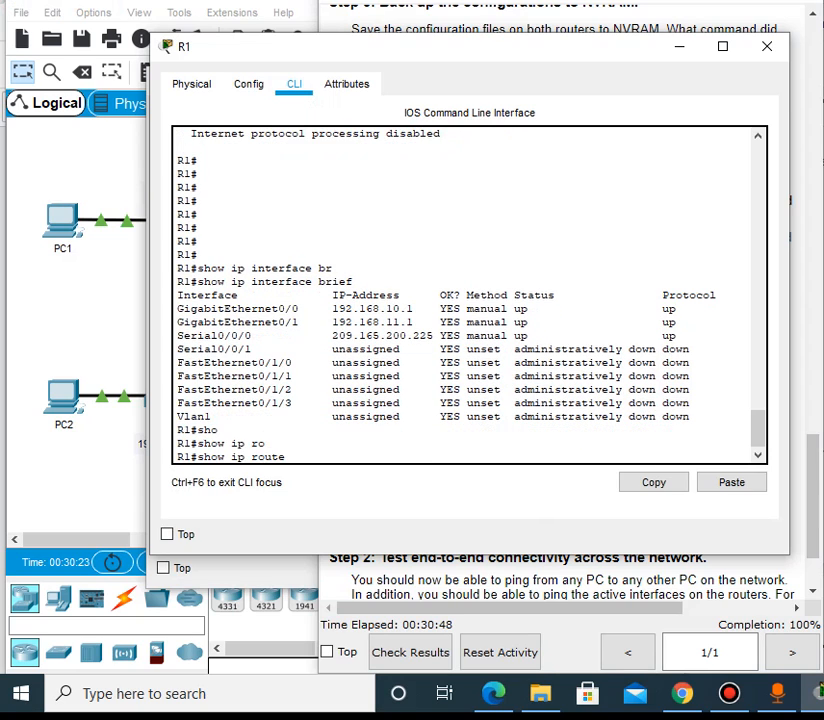
pyautogui.press('Return')
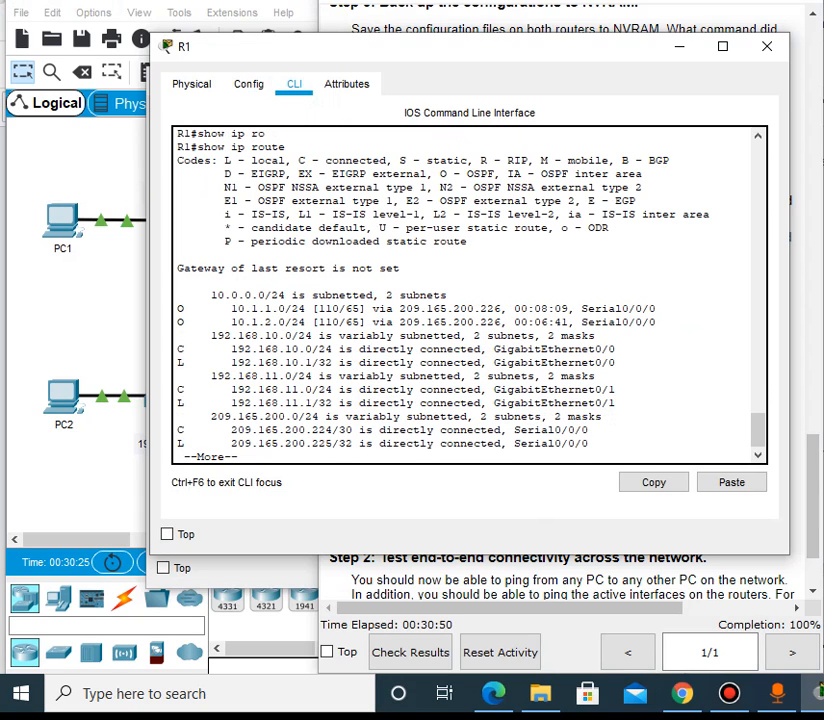
# Check the connected-routes question and examine the C entries in R1's routing table
pyautogui.hotkey('alt', 'Tab')
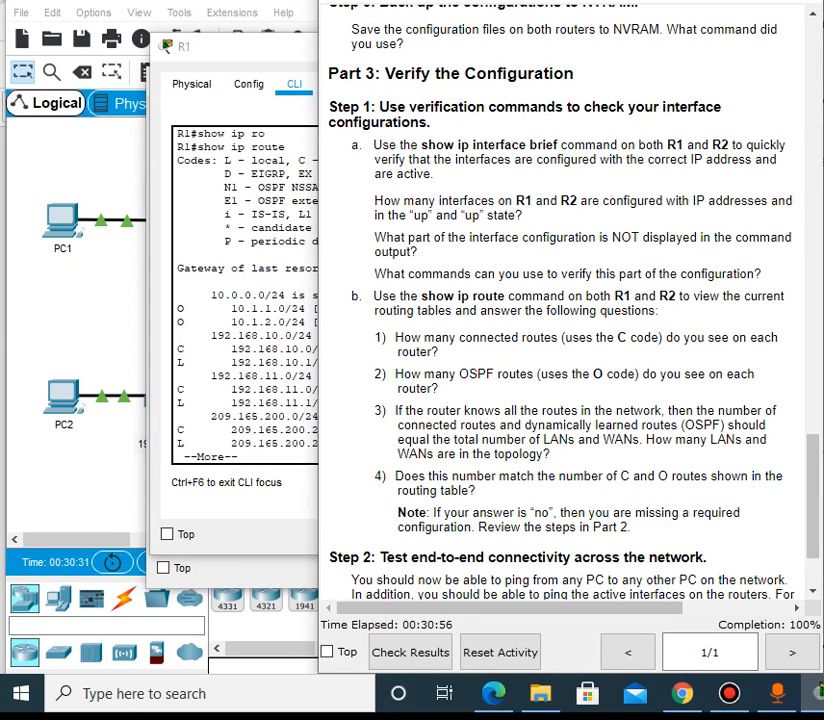
pyautogui.click(231, 362)
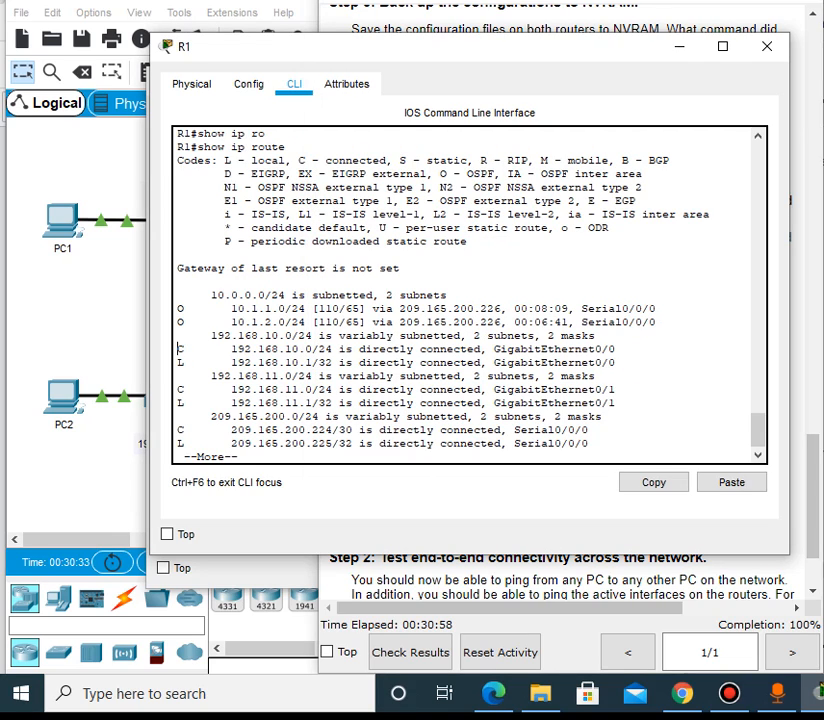
pyautogui.moveTo(597, 336); pyautogui.dragTo(433, 336)
pyautogui.moveTo(178, 389); pyautogui.dragTo(357, 389)
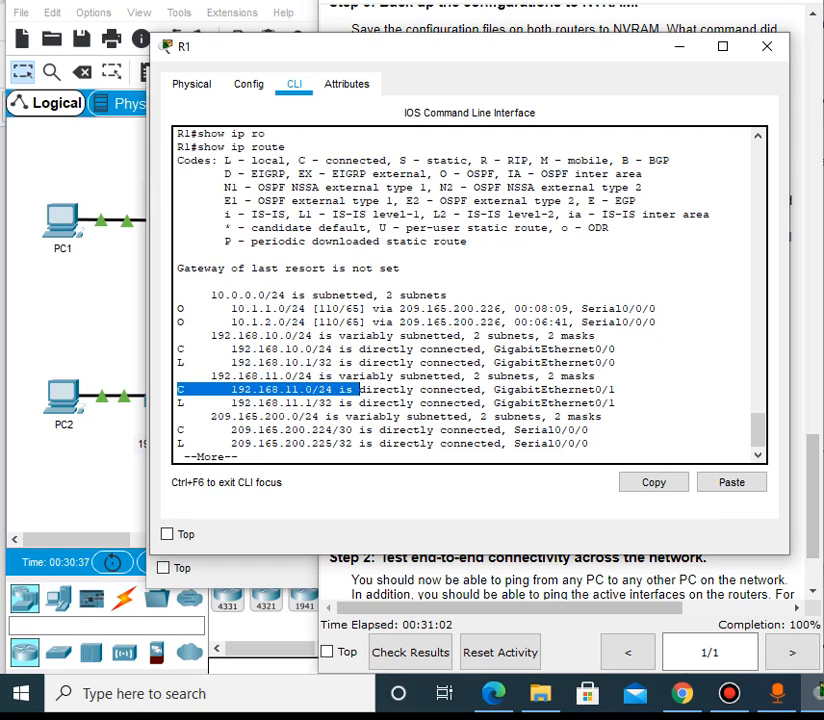
pyautogui.moveTo(178, 429); pyautogui.dragTo(379, 429)
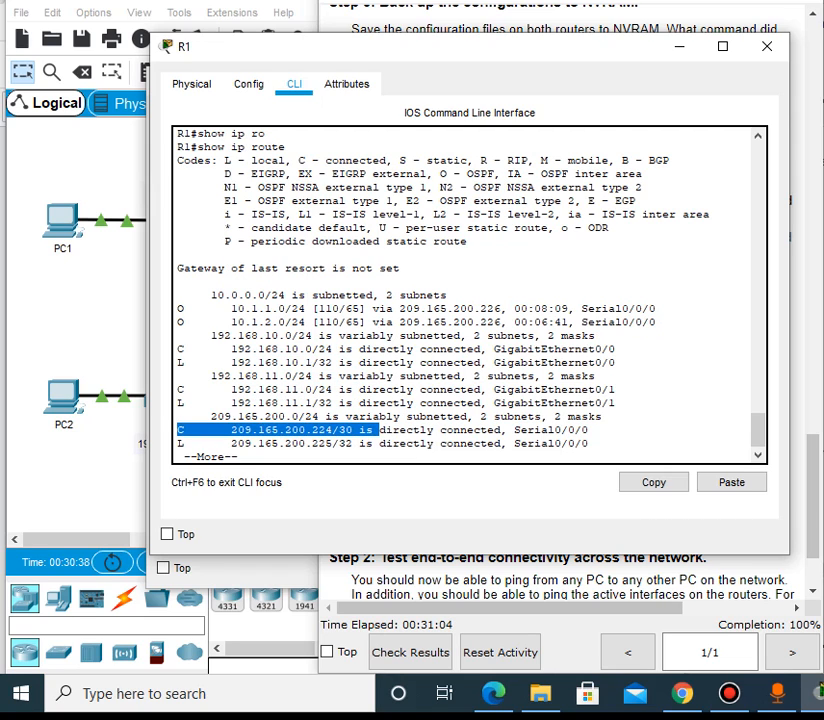
# Switch to R2's routing table and examine its connected C routes
pyautogui.click(560, 580)
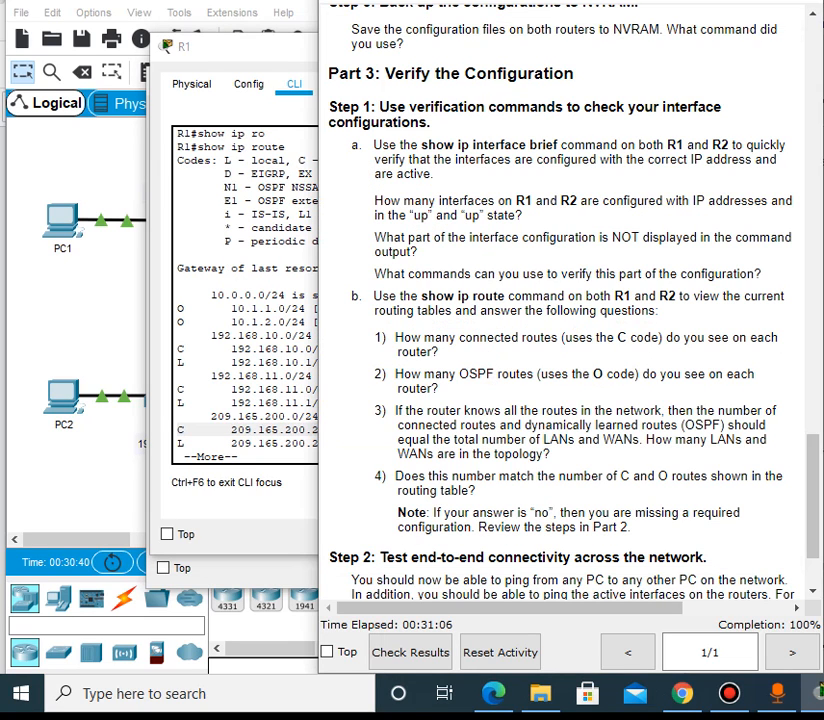
pyautogui.moveTo(815, 693)
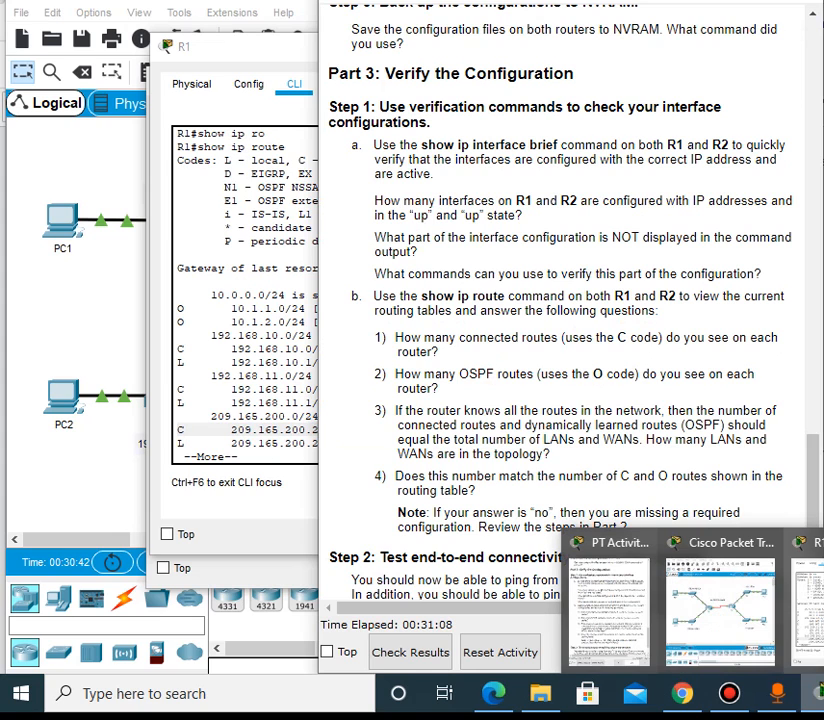
pyautogui.click(808, 600)
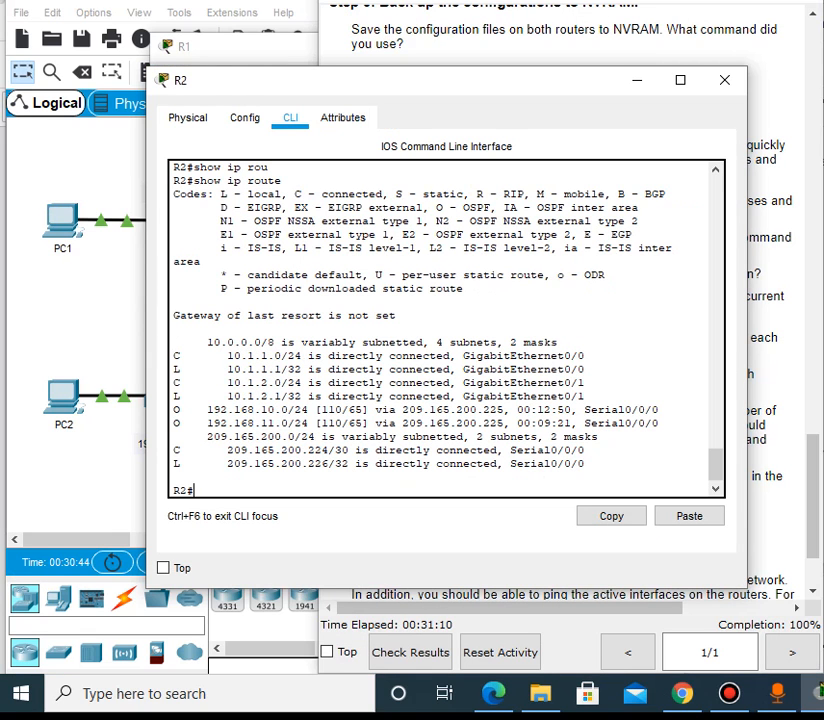
pyautogui.moveTo(180, 383); pyautogui.dragTo(261, 386)
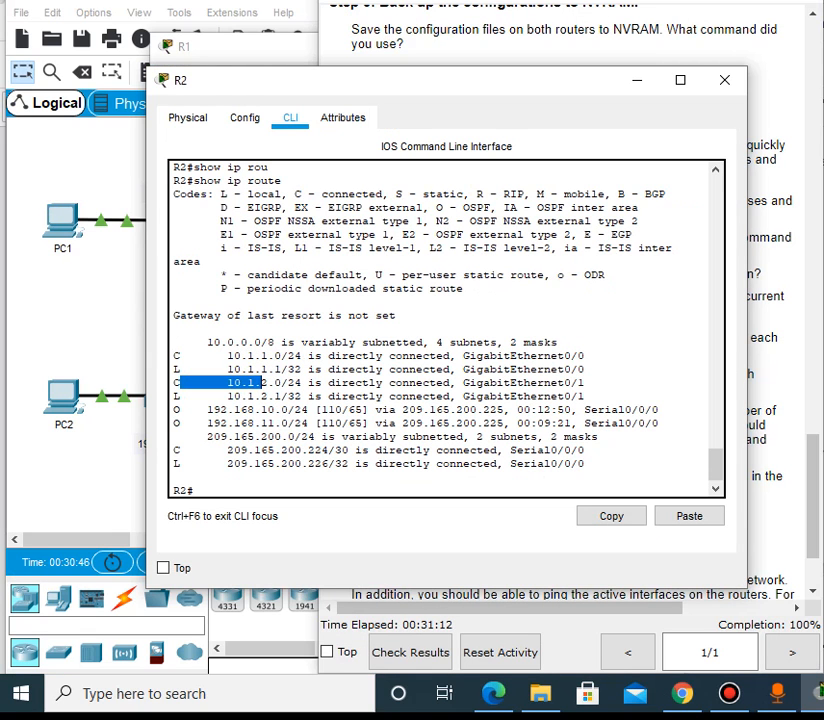
pyautogui.moveTo(240, 437); pyautogui.dragTo(600, 437)
# Read the OSPF routes question and examine the O entries in the routing tables of R2 and R1
pyautogui.click(781, 400)
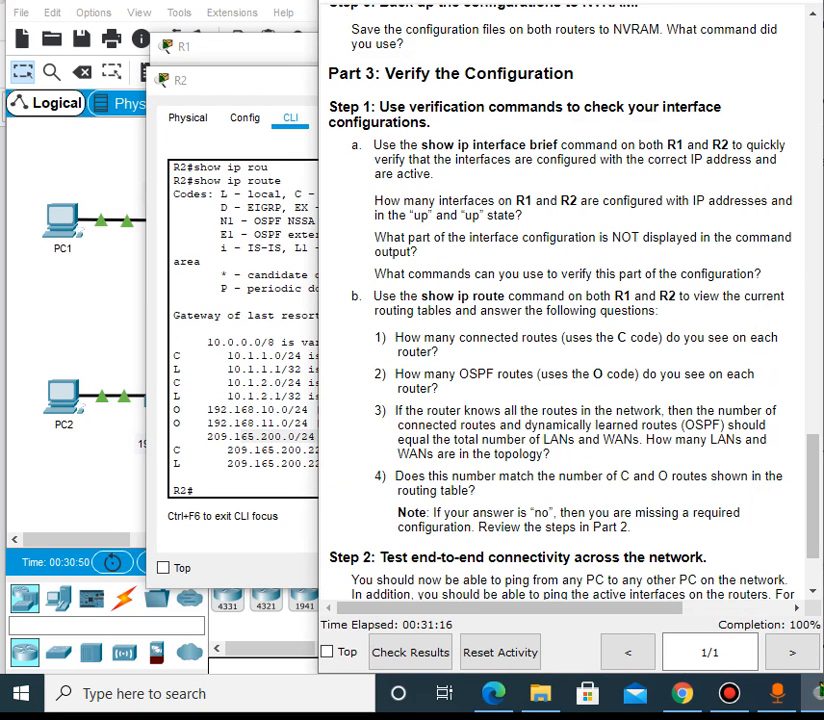
pyautogui.click(221, 410)
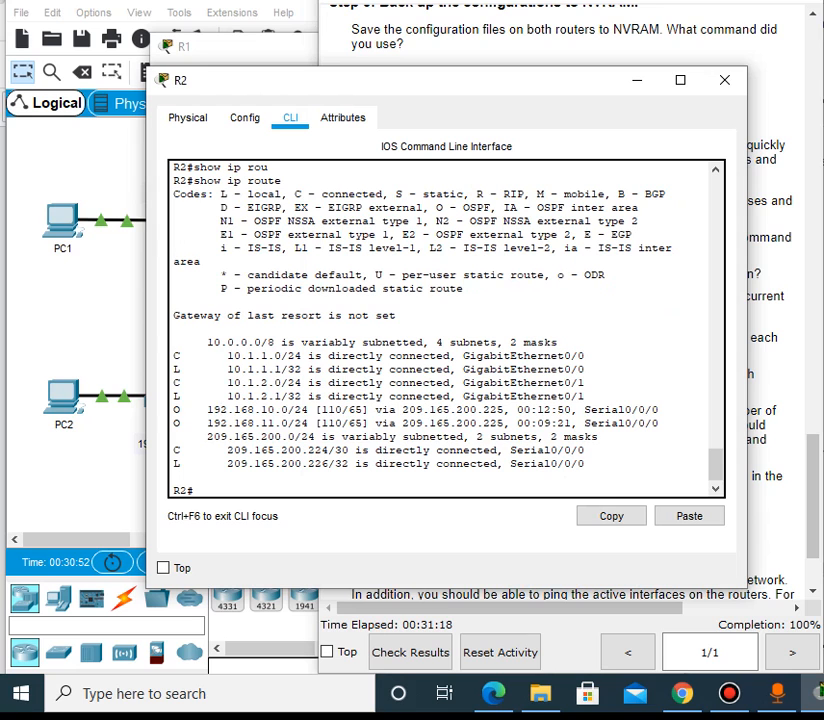
pyautogui.moveTo(173, 410); pyautogui.dragTo(401, 423)
pyautogui.moveTo(814, 693)
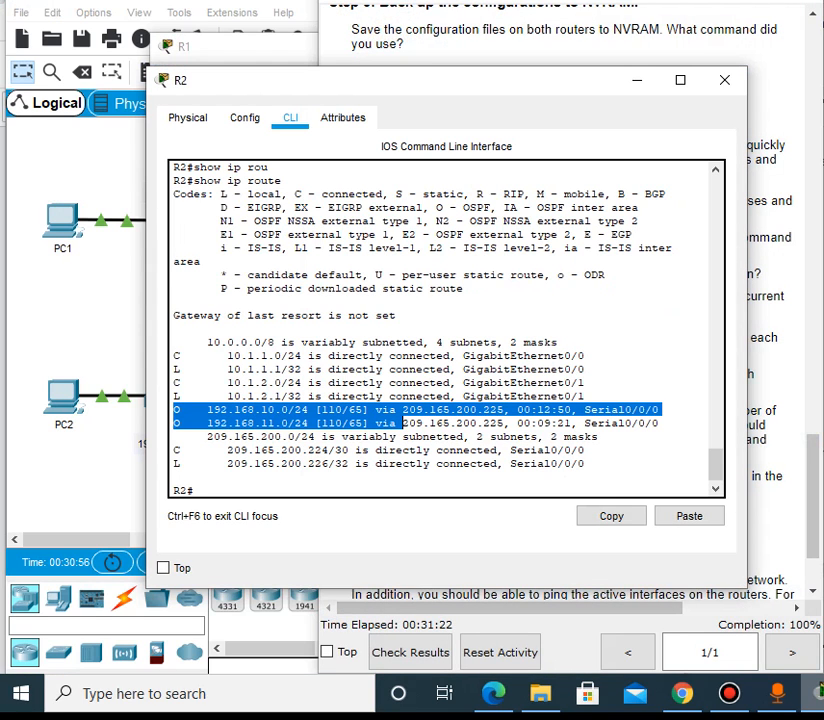
pyautogui.click(812, 612)
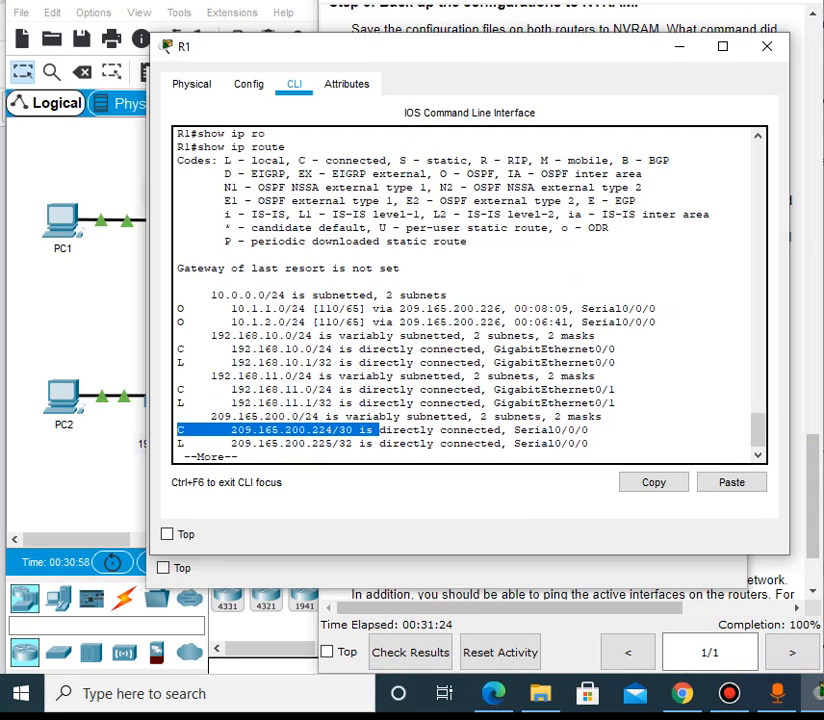
pyautogui.moveTo(177, 308); pyautogui.dragTo(533, 322)
# Read the question about the total number of LANs and WANs, and examine the serial link and four LANs in the topology
pyautogui.click(799, 400)
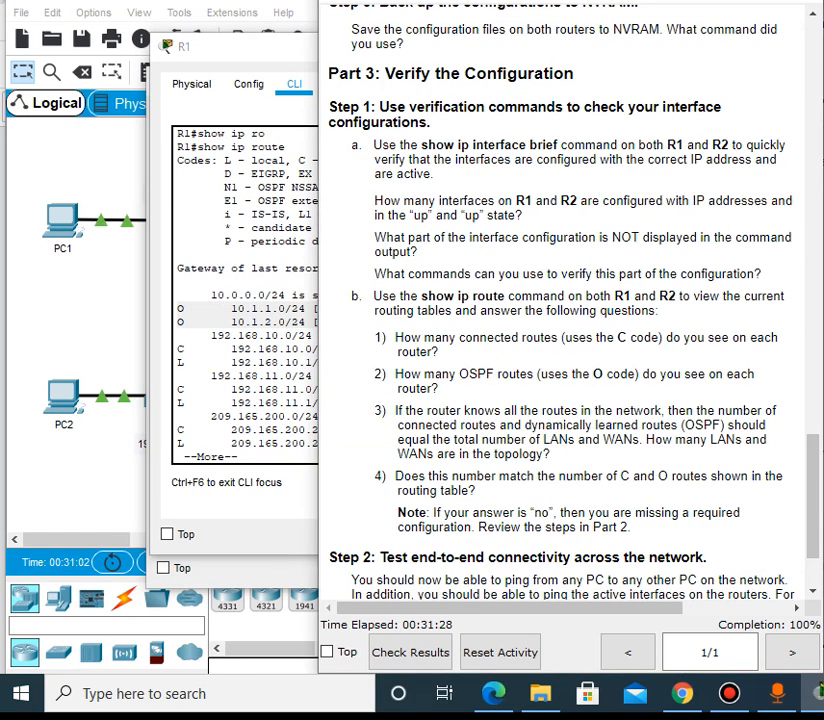
pyautogui.scroll(-3, 799, 400)
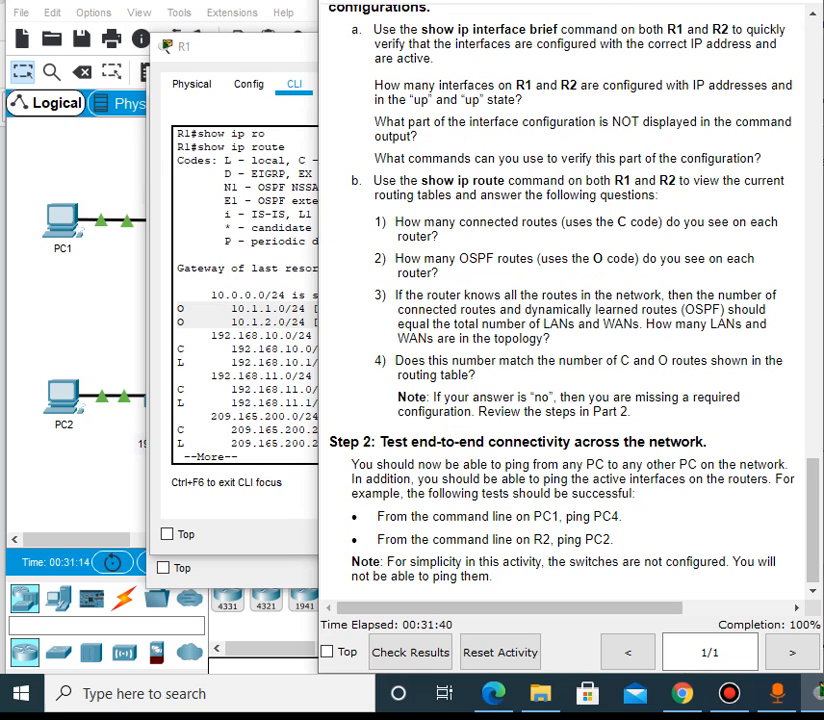
pyautogui.click(118, 345)
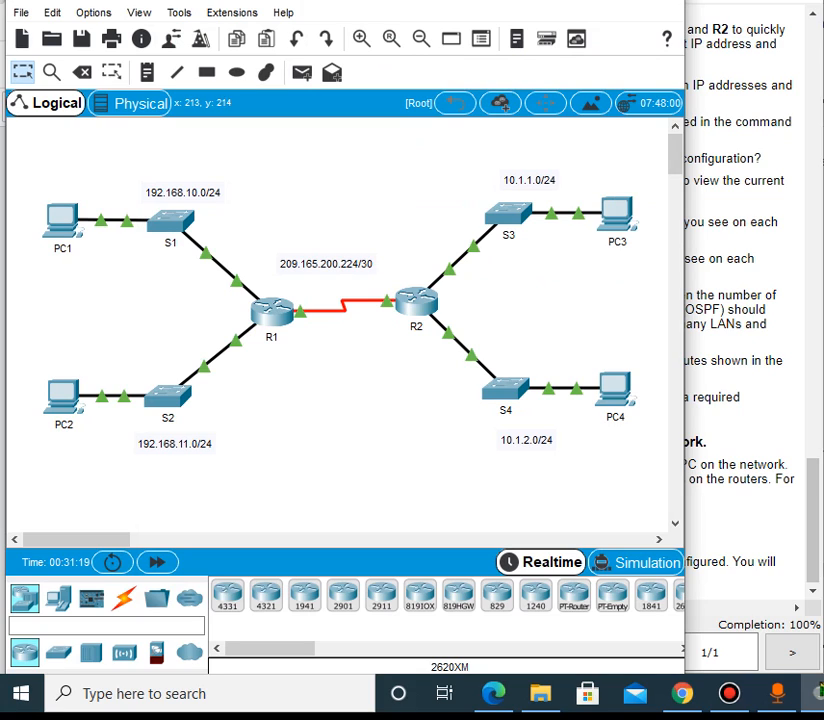
pyautogui.moveTo(258, 256); pyautogui.dragTo(434, 383)
pyautogui.click(320, 392)
pyautogui.moveTo(29, 165); pyautogui.dragTo(197, 278)
pyautogui.moveTo(42, 308); pyautogui.dragTo(205, 447)
pyautogui.moveTo(597, 166); pyautogui.dragTo(638, 252)
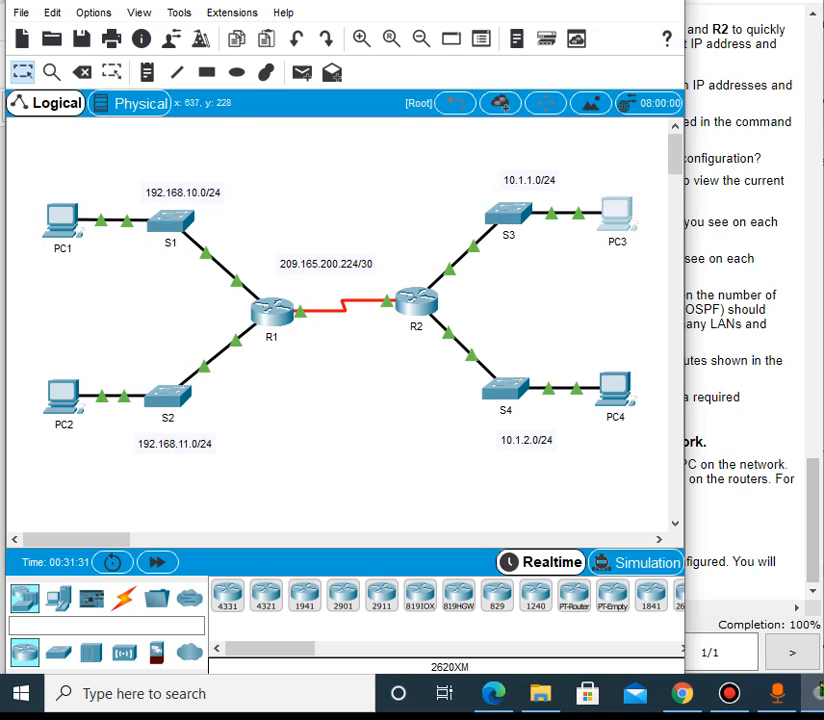
pyautogui.moveTo(490, 307); pyautogui.dragTo(648, 461)
pyautogui.click(612, 486)
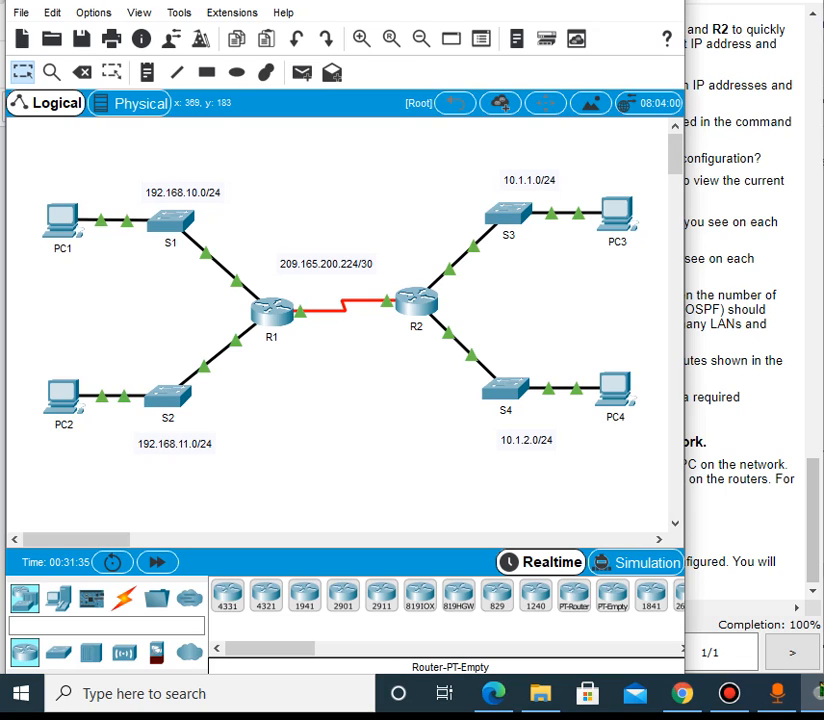
# Return to the activity instructions and read the Step 2 tests for end-to-end connectivity across the network
pyautogui.moveTo(272, 382); pyautogui.dragTo(425, 232)
pyautogui.click(298, 168)
pyautogui.click(745, 385)
pyautogui.scroll(-1, 745, 385)
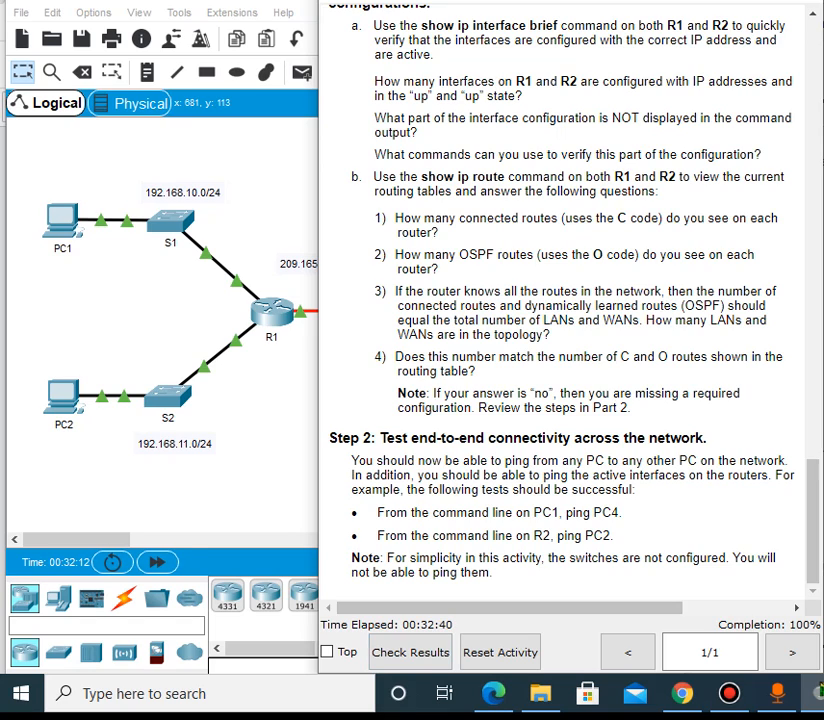
pyautogui.moveTo(377, 512); pyautogui.dragTo(532, 513)
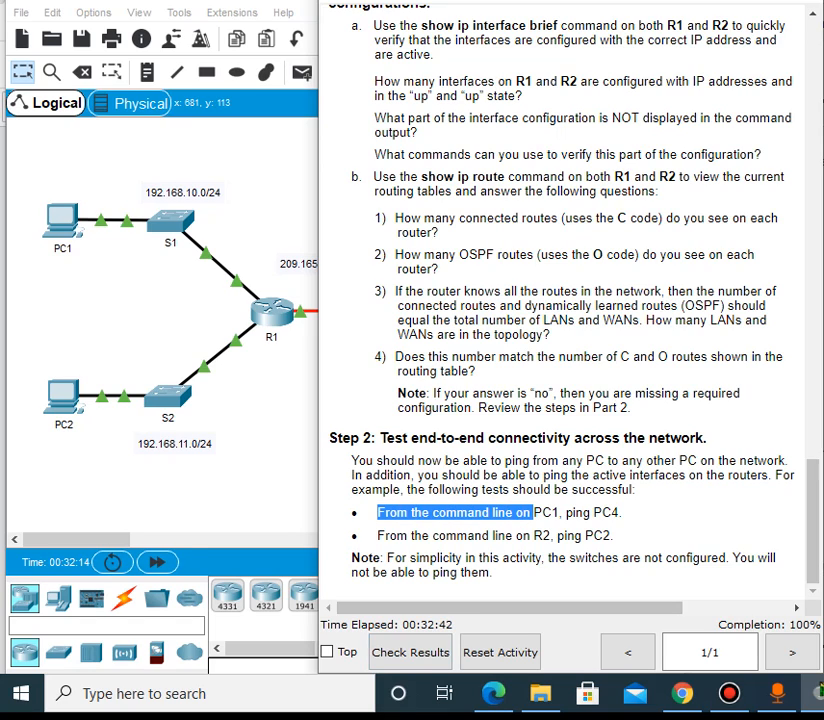
pyautogui.click(533, 513)
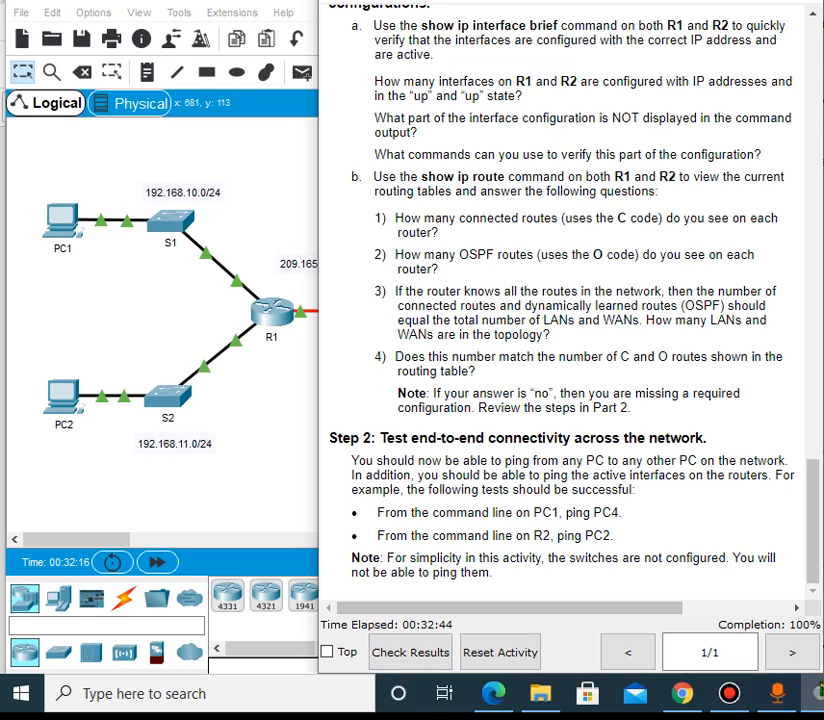
pyautogui.moveTo(377, 535); pyautogui.dragTo(387, 535)
pyautogui.click(548, 560)
# Open the Command Prompt on PC1 from the topology
pyautogui.click(72, 246)
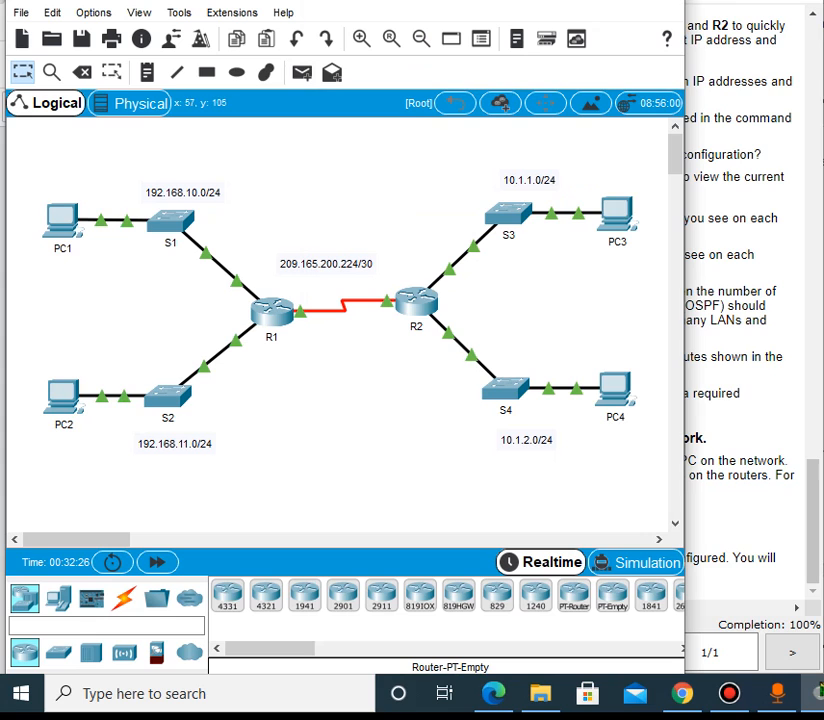
pyautogui.click(60, 232)
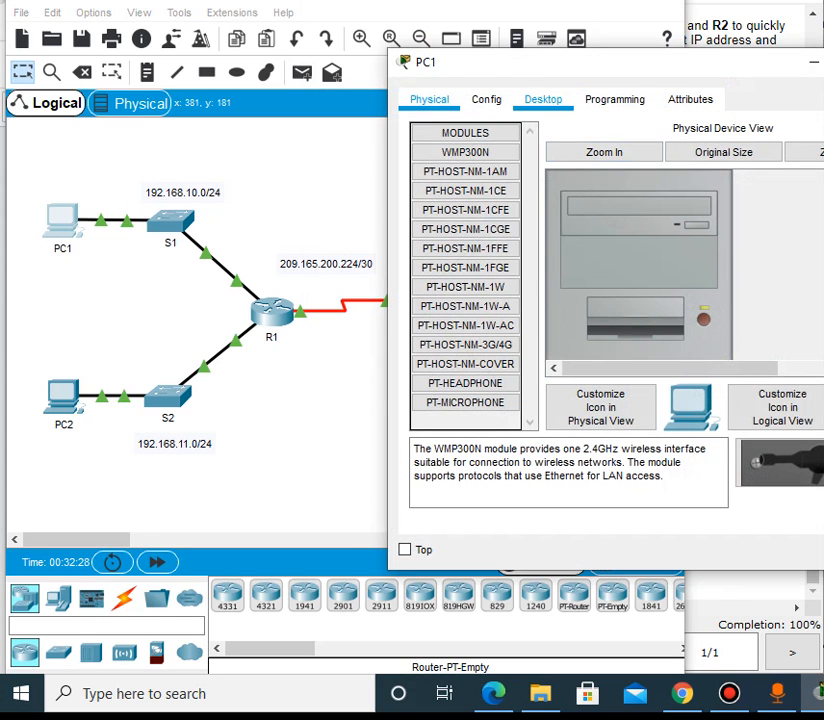
pyautogui.moveTo(480, 63); pyautogui.dragTo(355, 73)
pyautogui.click(419, 110)
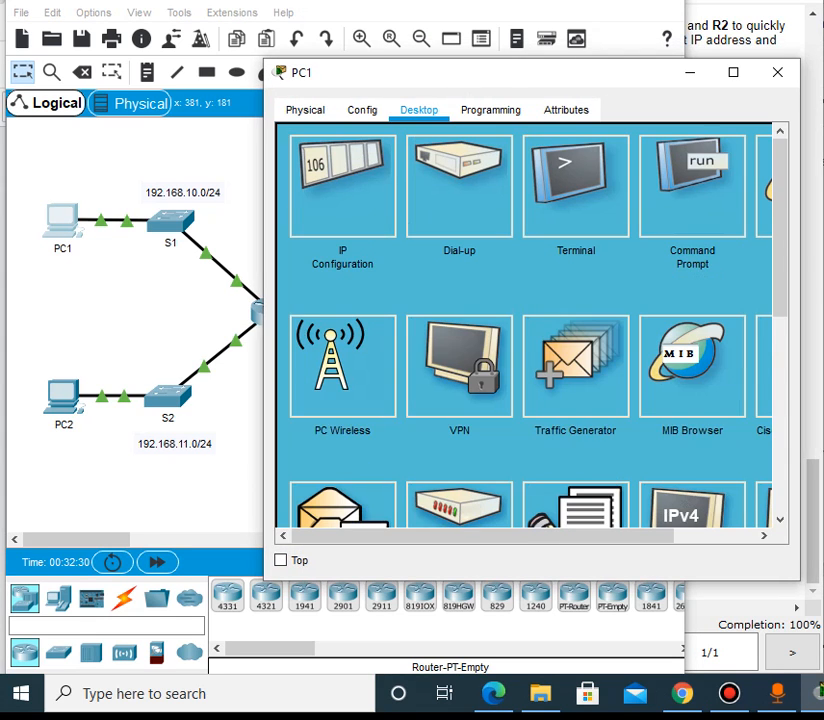
pyautogui.click(692, 190)
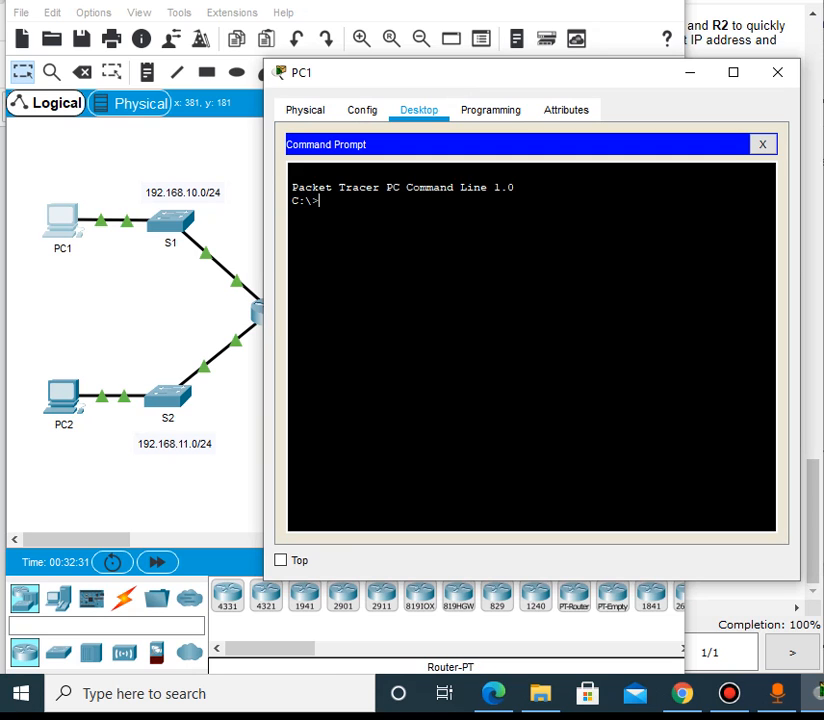
# Copy PC4's IP address, 10.1.2.10, from the Addressing Table in the instructions
pyautogui.click(745, 597)
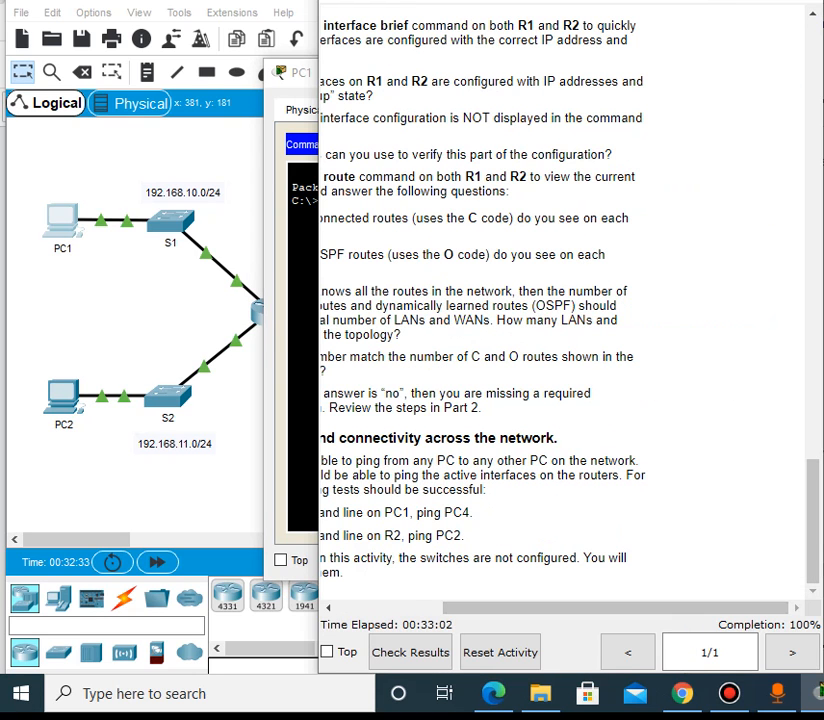
pyautogui.moveTo(680, 608); pyautogui.dragTo(573, 608)
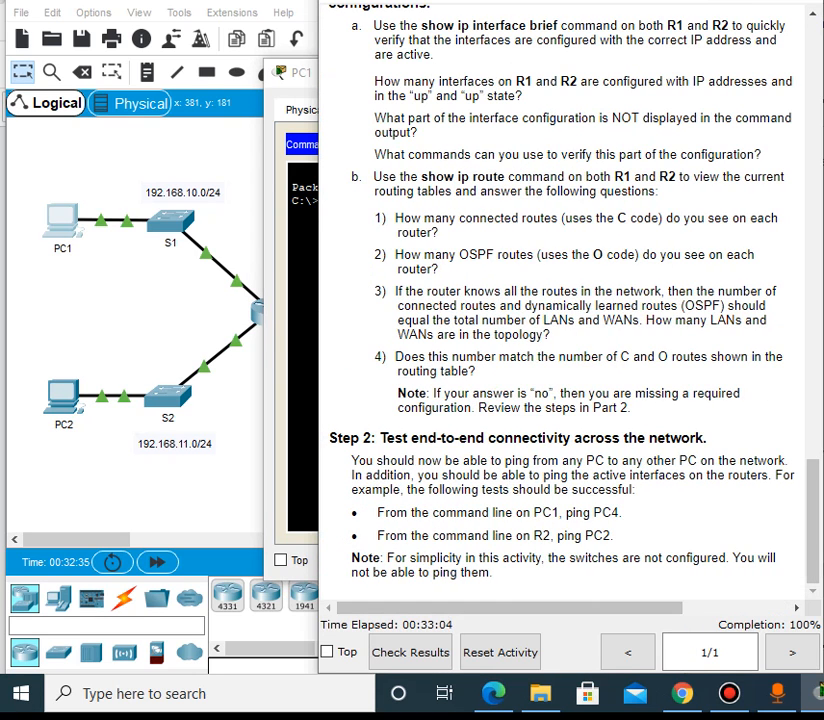
pyautogui.moveTo(812, 520); pyautogui.dragTo(812, 78)
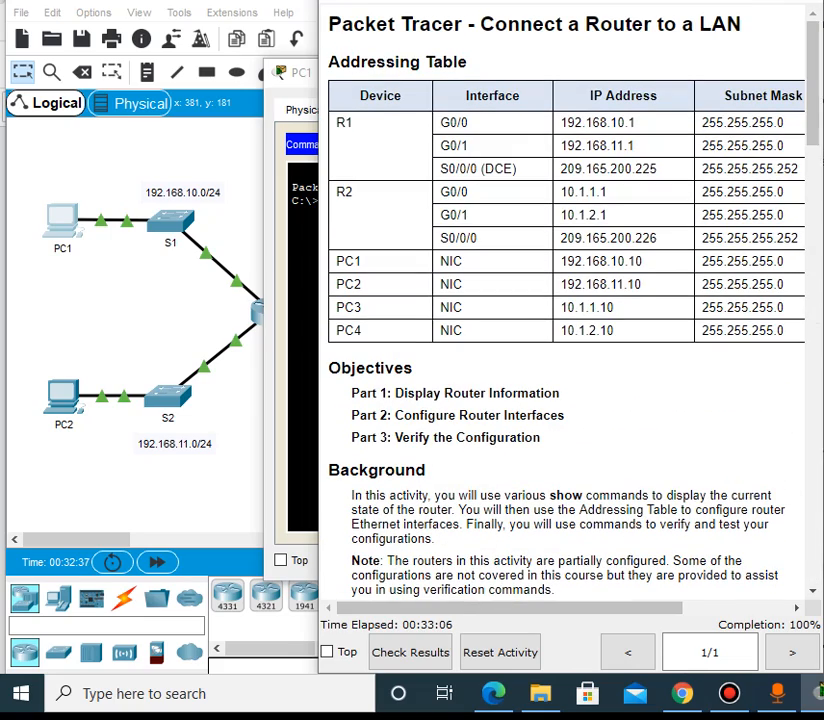
pyautogui.moveTo(568, 331); pyautogui.dragTo(616, 331)
pyautogui.hotkey('ctrl', 'c')
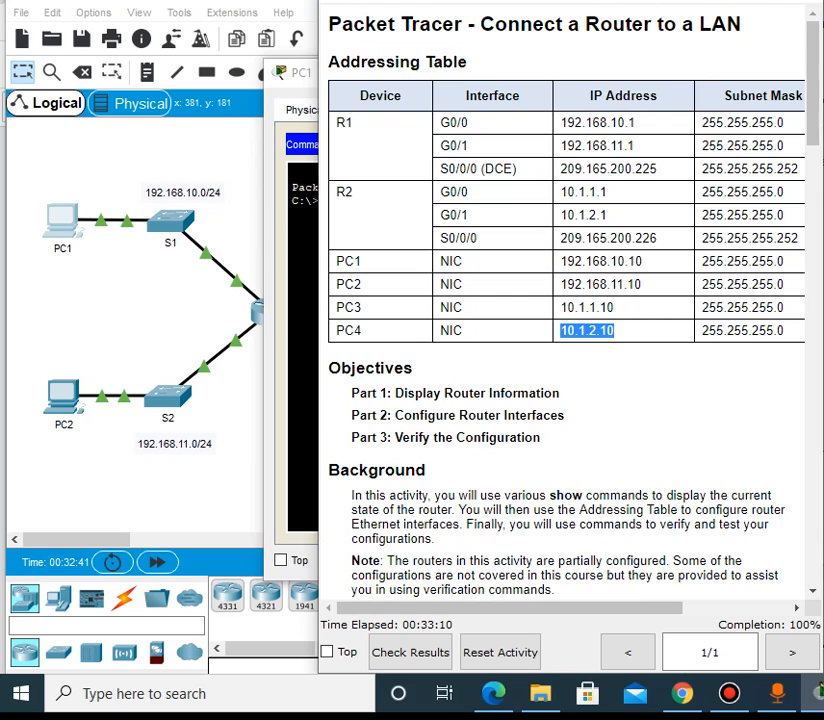
# Ping PC4 at 10.1.2.10 from PC1's command line
pyautogui.click(301, 350)
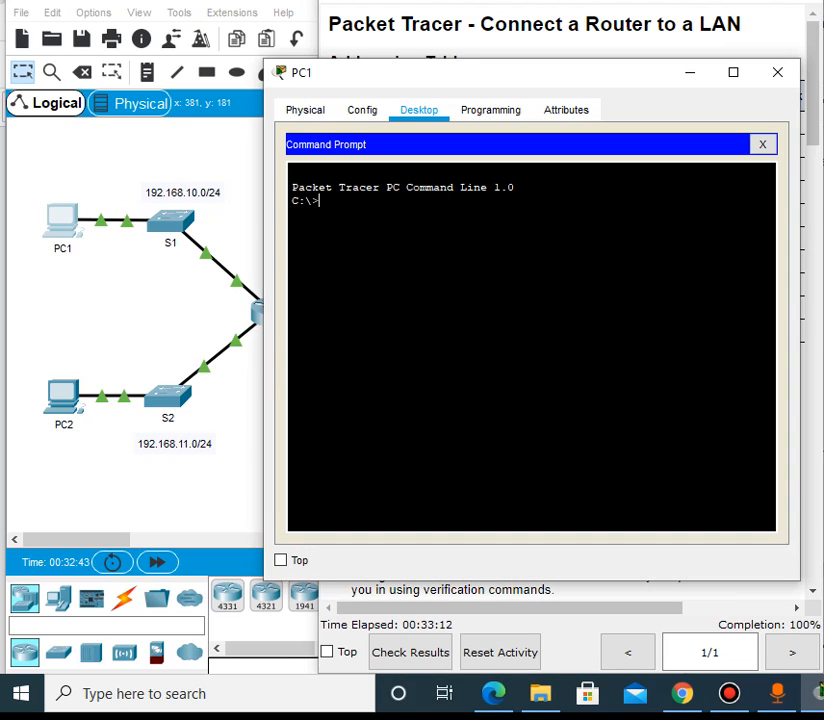
pyautogui.write('ping')
pyautogui.rightClick(359, 216)
pyautogui.click(403, 247)
pyautogui.press('Return')
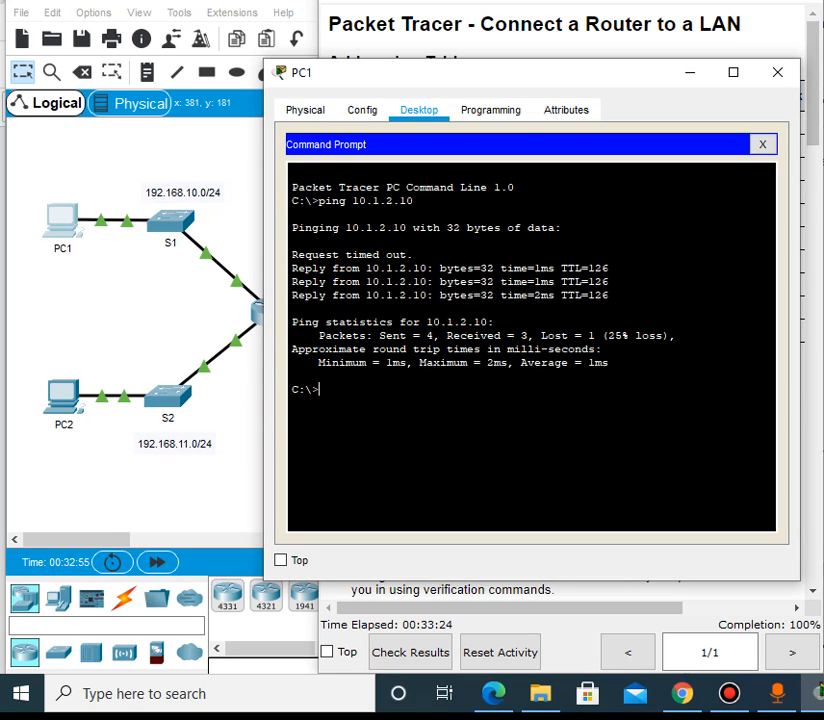
# Examine the result of the first echo request in PC1's ping output
pyautogui.moveTo(292, 255); pyautogui.dragTo(414, 255)
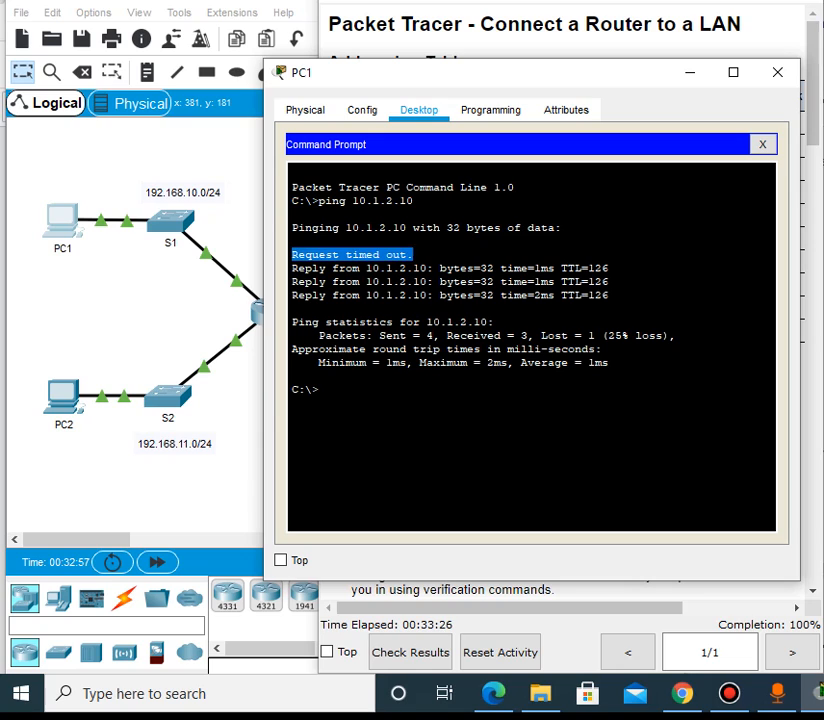
pyautogui.click(416, 255)
pyautogui.moveTo(292, 255); pyautogui.dragTo(414, 255)
pyautogui.click(416, 255)
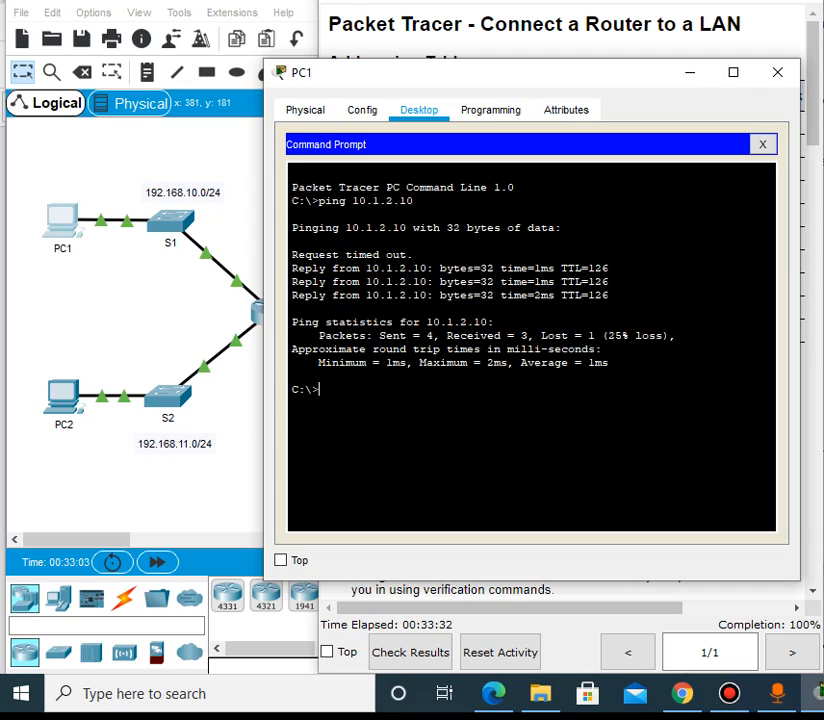
# Check the second connectivity test in the instructions and bring up R2's command line
pyautogui.click(600, 40)
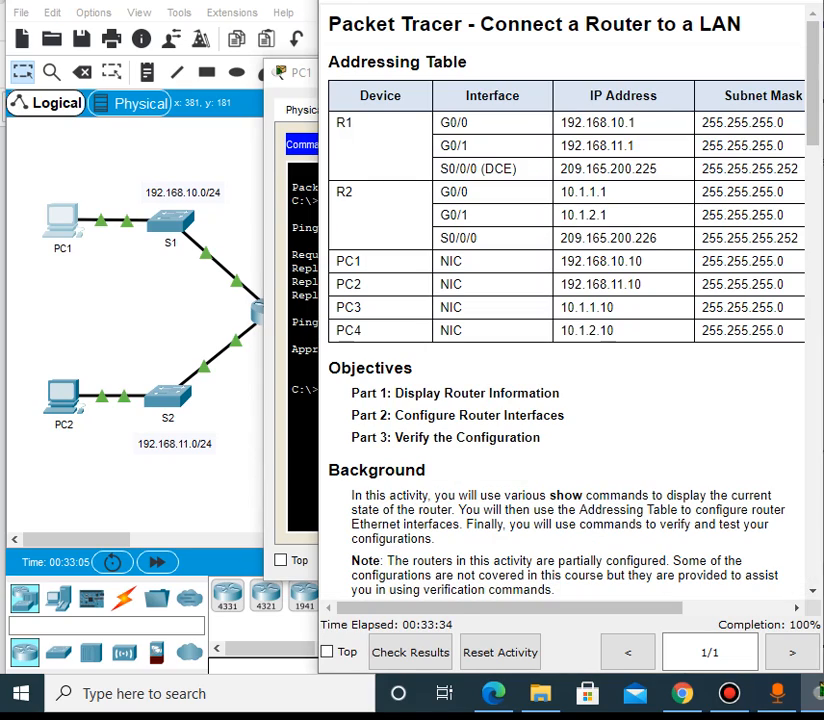
pyautogui.scroll(-15, 565, 300)
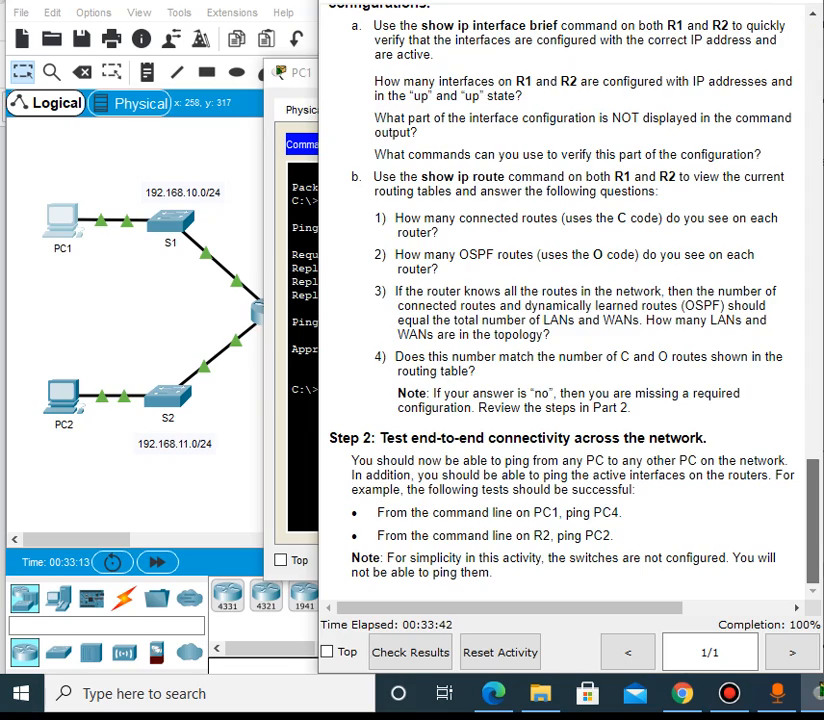
pyautogui.click(298, 362)
pyautogui.moveTo(813, 520); pyautogui.dragTo(813, 144)
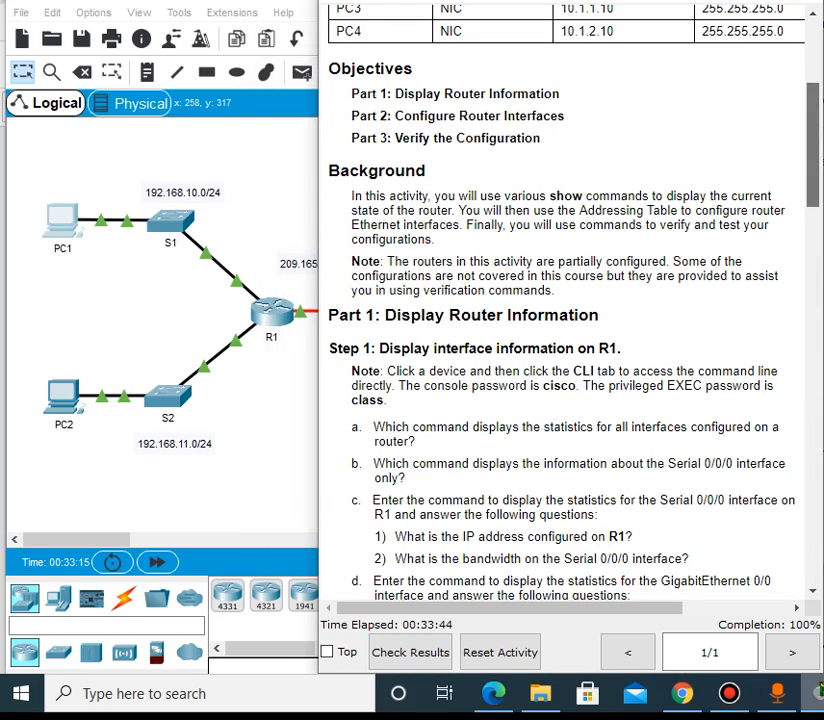
pyautogui.moveTo(815, 693)
pyautogui.click(795, 598)
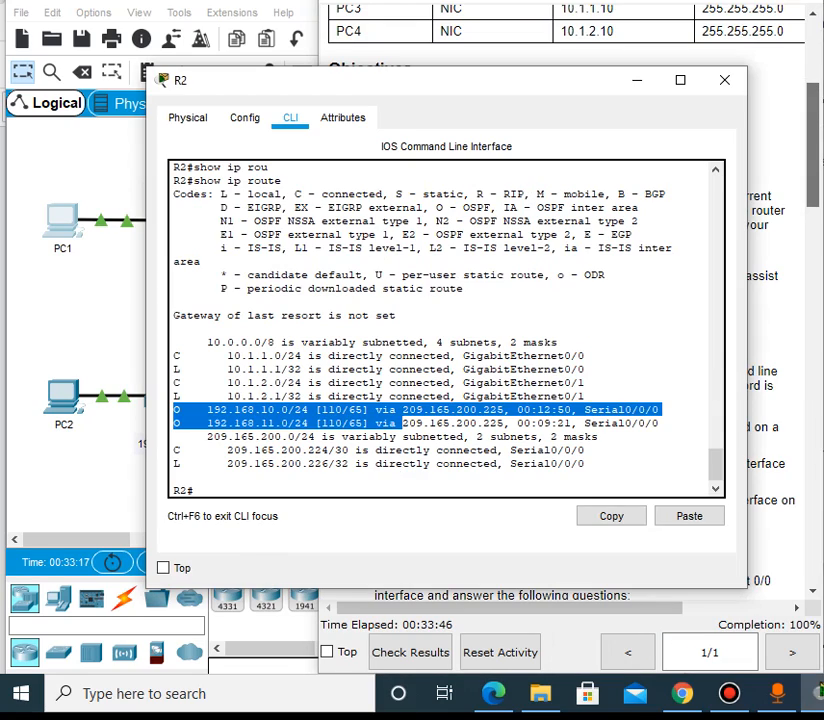
pyautogui.write('p')
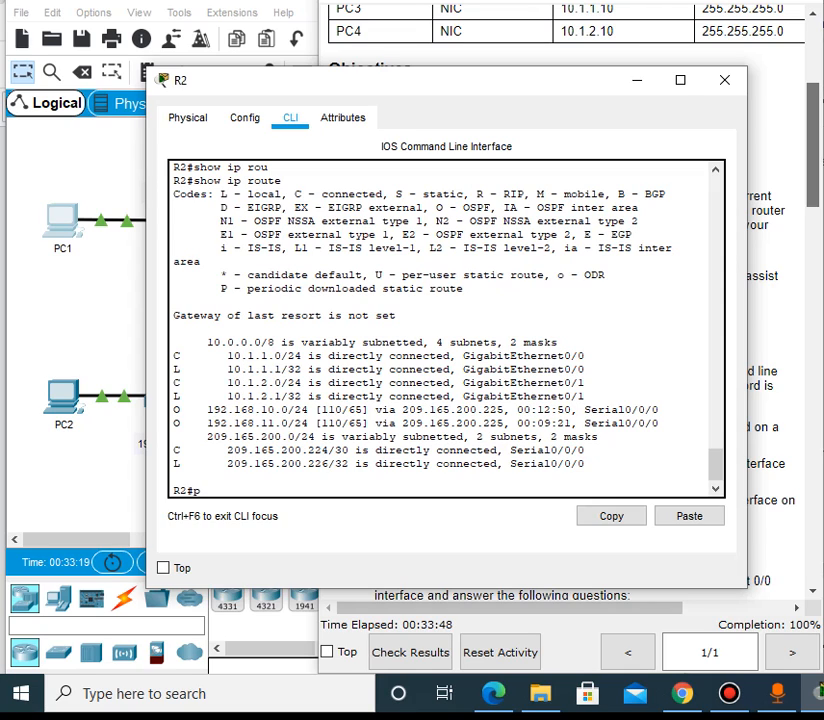
pyautogui.write('ing')
pyautogui.press('BackSpace')
pyautogui.press('BackSpace')
pyautogui.press('BackSpace')
pyautogui.press('BackSpace')
pyautogui.write('exi')
pyautogui.press('BackSpace')
pyautogui.press('BackSpace')
pyautogui.press('BackSpace')
# Ping PC2 from R2's command line, copying its address 192.168.11.10 from the Addressing Table
pyautogui.write('ping')
pyautogui.moveTo(813, 145); pyautogui.dragTo(813, 97)
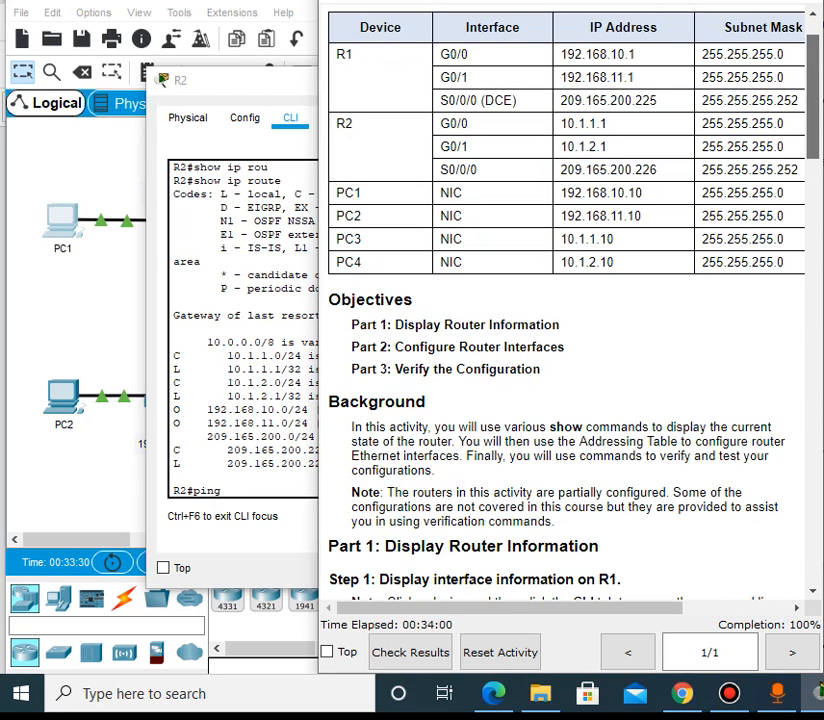
pyautogui.moveTo(560, 216); pyautogui.dragTo(641, 216)
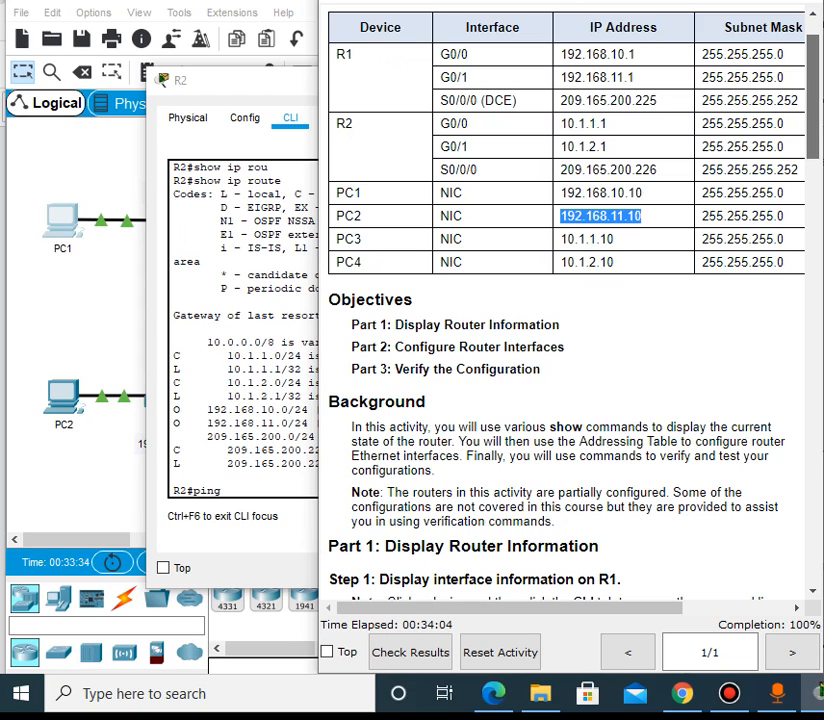
pyautogui.hotkey('ctrl', 'c')
pyautogui.click(258, 480)
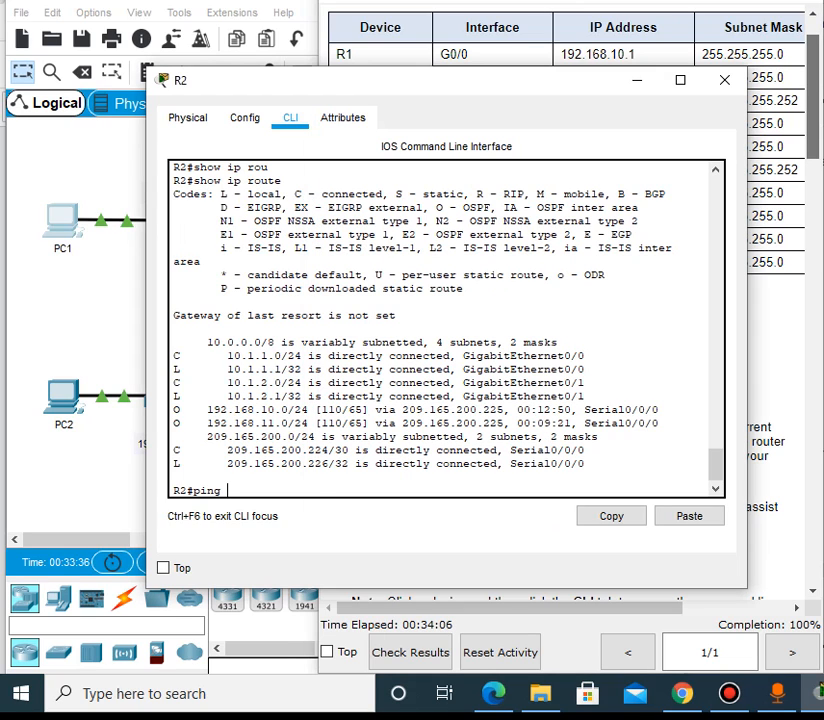
pyautogui.rightClick(258, 480)
pyautogui.click(281, 513)
pyautogui.press('Return')
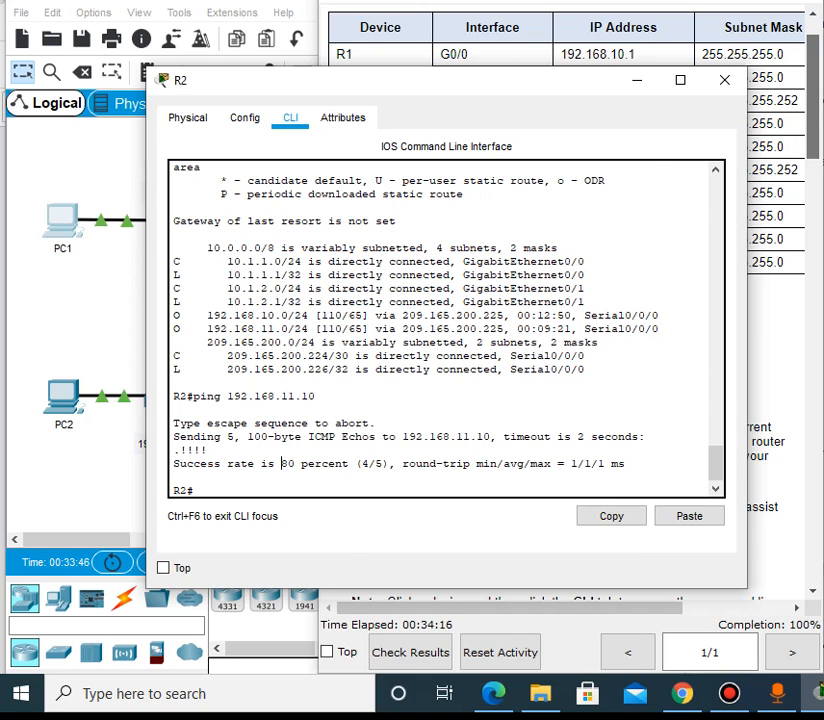
# Review the activity instructions from the Addressing Table through to the final end-to-end connectivity tests
pyautogui.hotkey('alt', 'Tab')
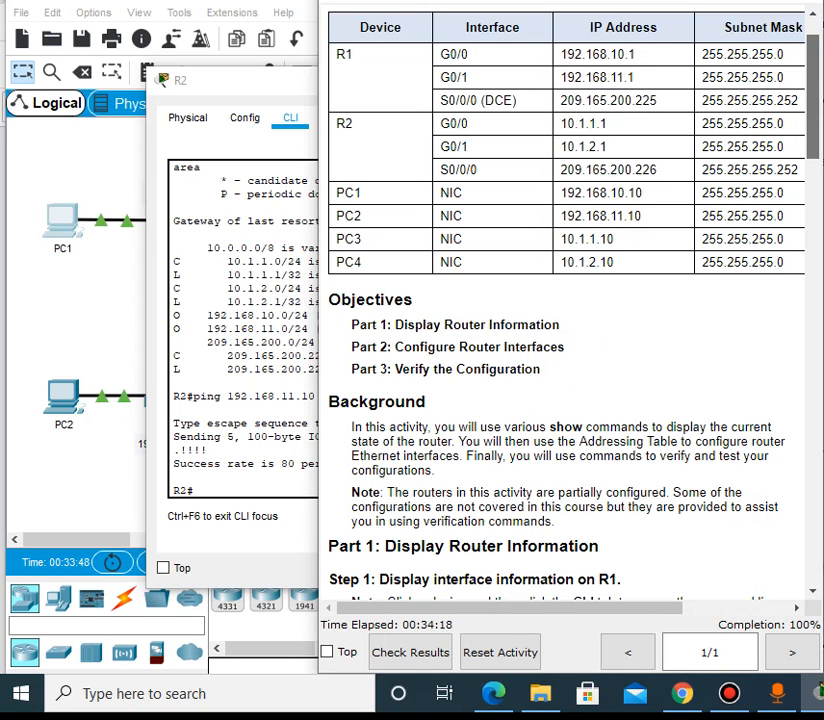
pyautogui.scroll(-3, 570, 300)
pyautogui.scroll(-5, 570, 300)
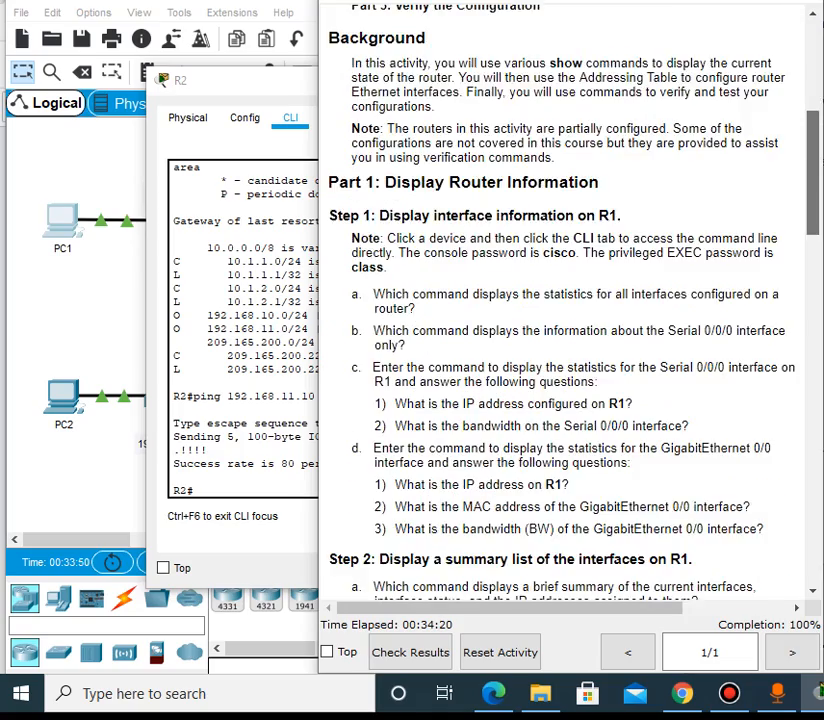
pyautogui.scroll(3, 570, 300)
pyautogui.scroll(6, 570, 300)
pyautogui.scroll(-4, 570, 300)
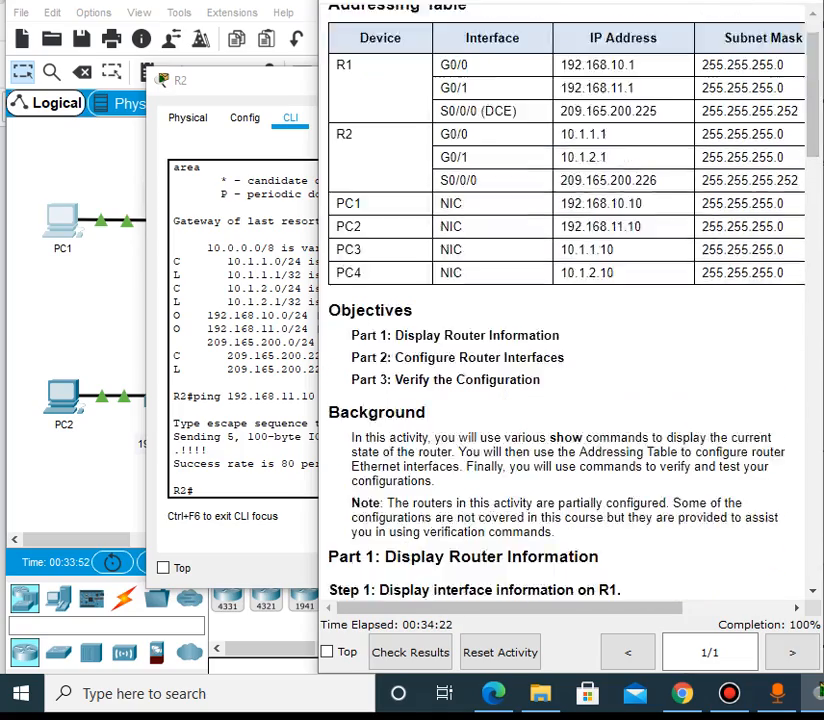
pyautogui.scroll(-8, 570, 300)
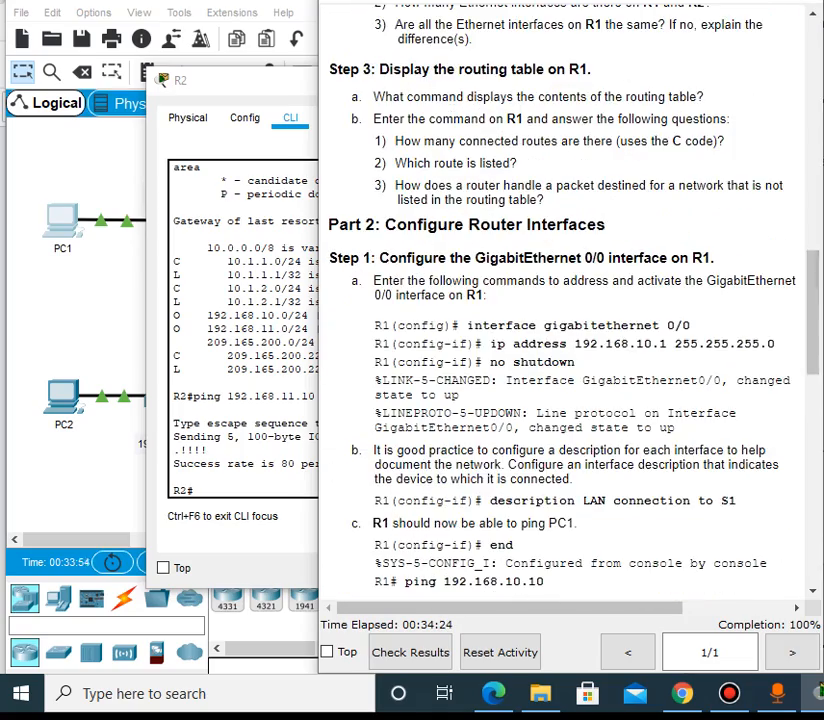
pyautogui.scroll(-10, 570, 300)
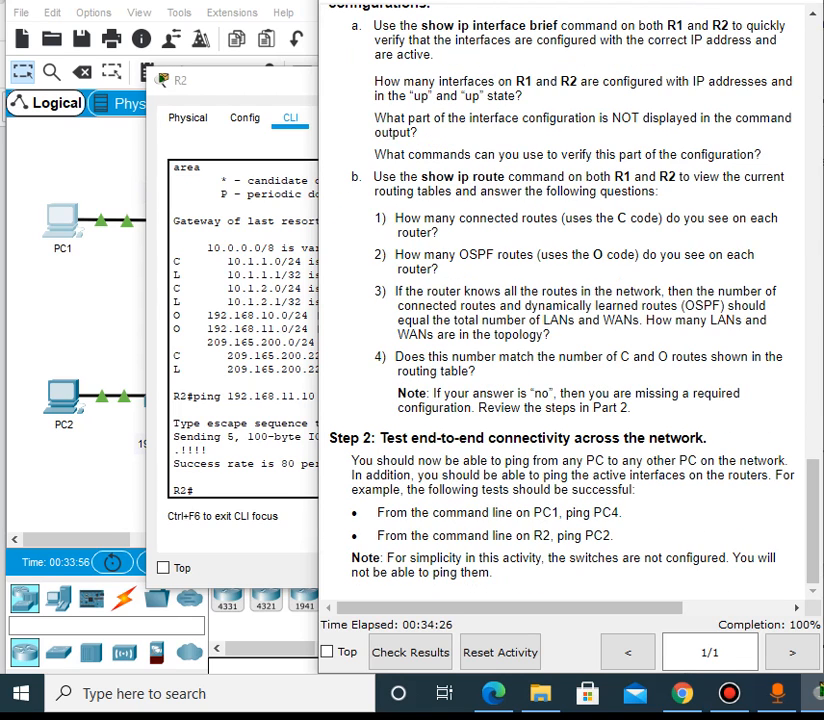